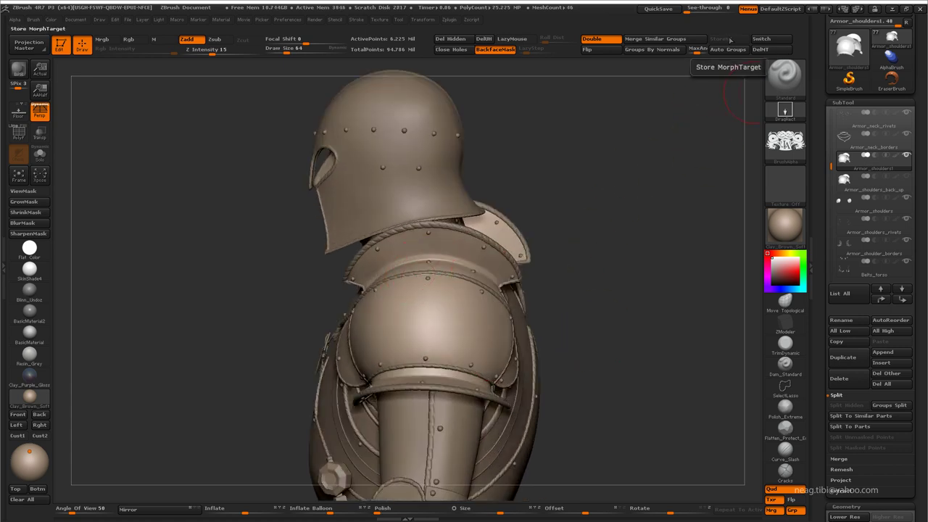
Turn the knight to face the shoulder and isolate the shoulder piece with Solo
left_click_drag(601, 333, 604, 336)
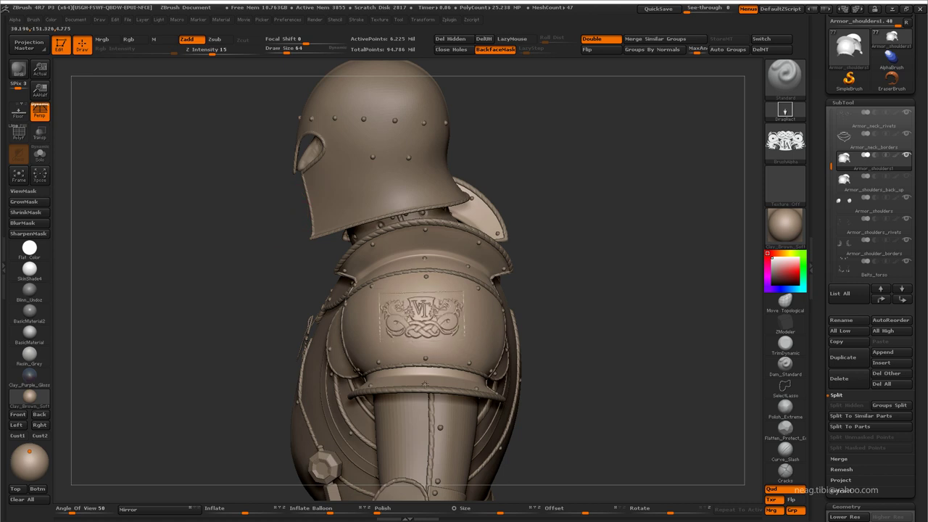
left_click_drag(575, 301, 441, 319)
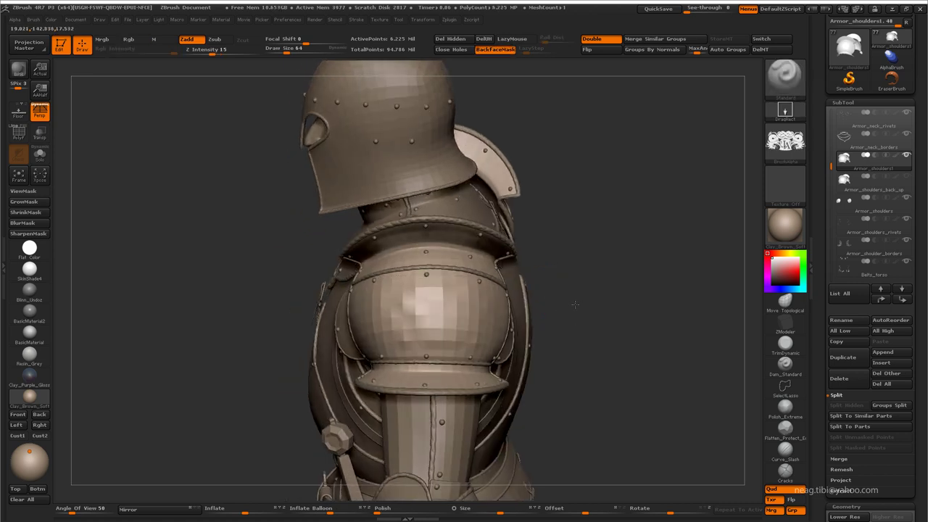
left_click_drag(553, 296, 427, 311, "alt")
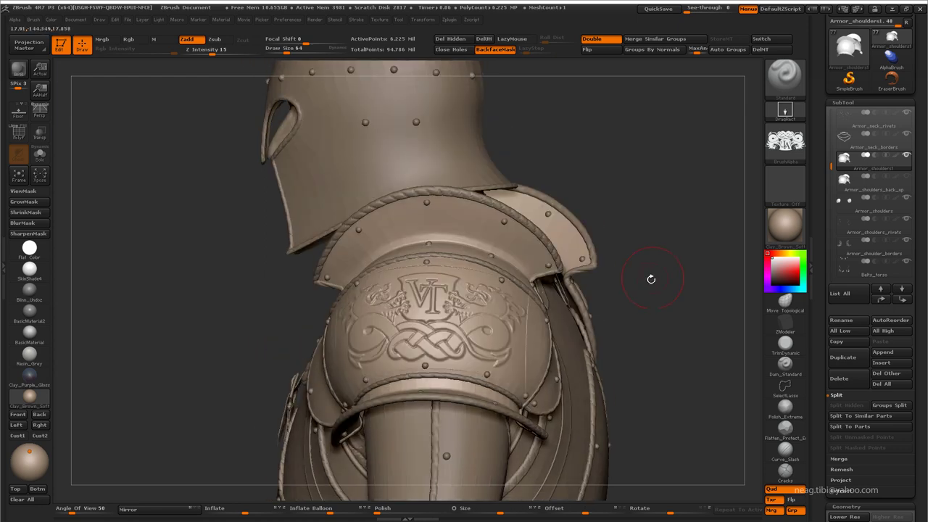
mouse_move(651, 276)
left_mouse_down()
mouse_move(435, 276)
mouse_move(254, 332)
left_mouse_up()
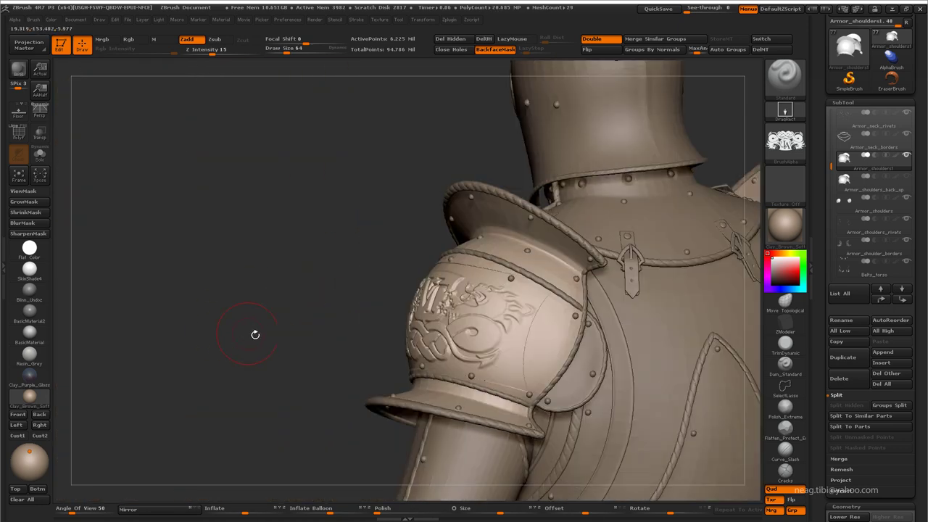
key("ctrl+shift+s")
left_click_drag(320, 314, 688, 111)
Choose a new sculpting brush from the M entries of the brush palette
key("b")
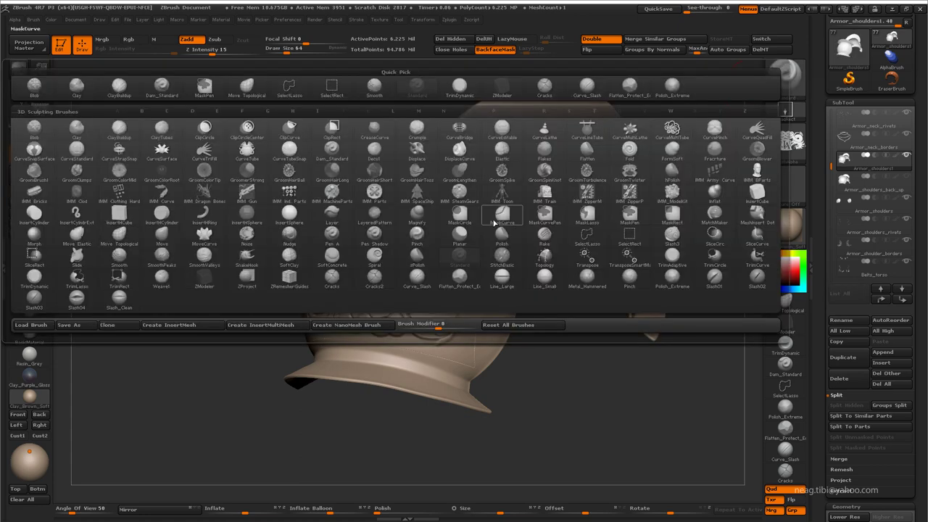
key("m")
key("g")
right_click_drag(370, 324, 355, 341, "ctrl")
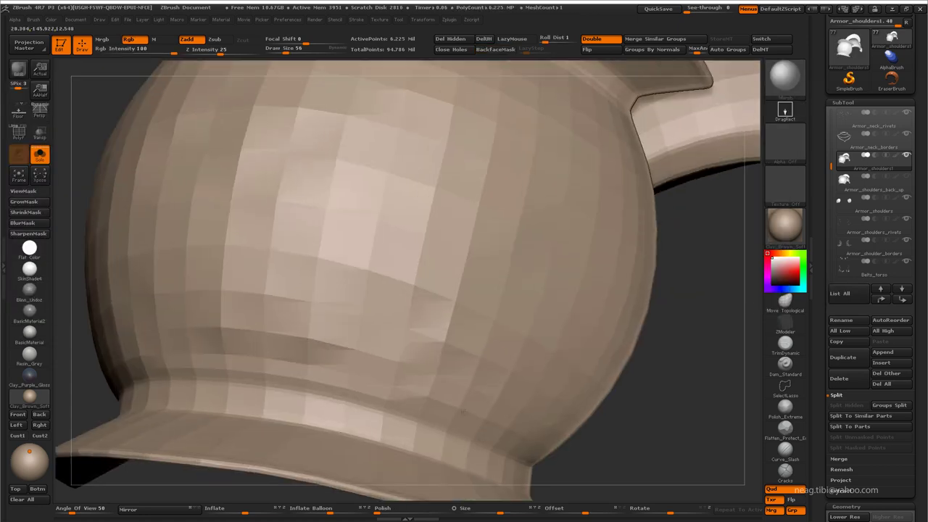
right_click_drag(410, 366, 322, 290)
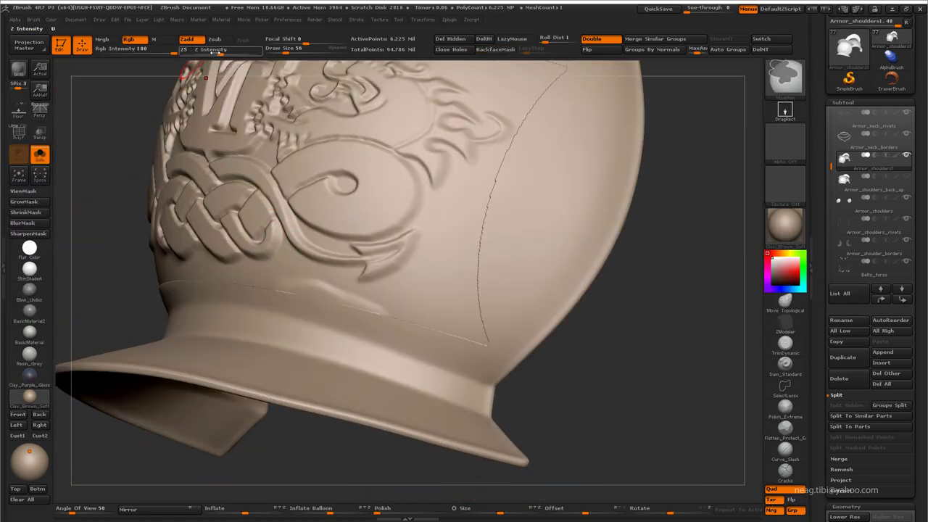
Adjust the brush Draw Size, ending a few steps larger
key("bracketright")
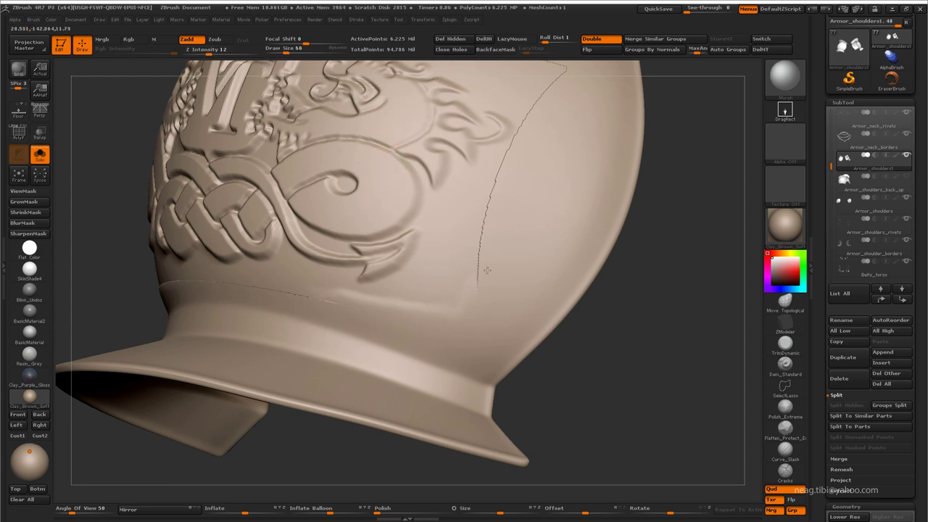
right_click_drag(517, 184, 463, 248)
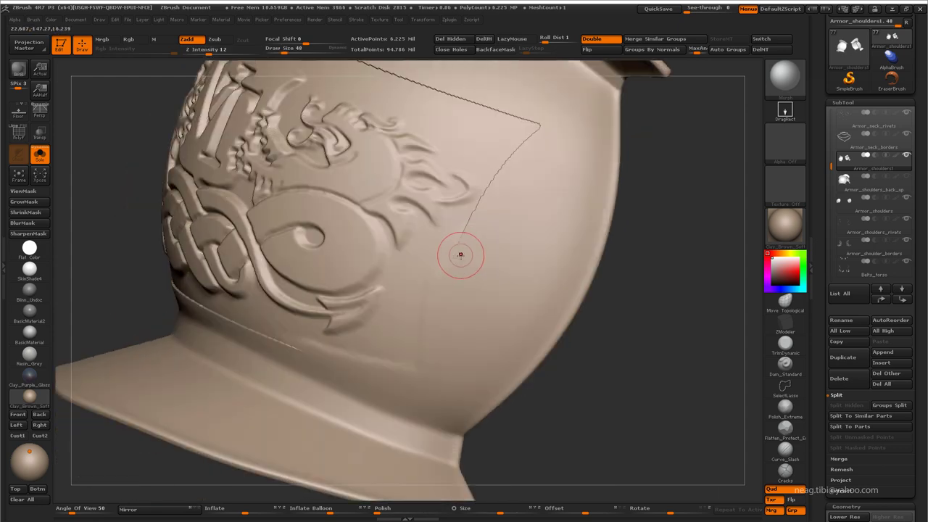
key("bracketleft")
key("bracketright")
key("bracketright")
key("bracketright")
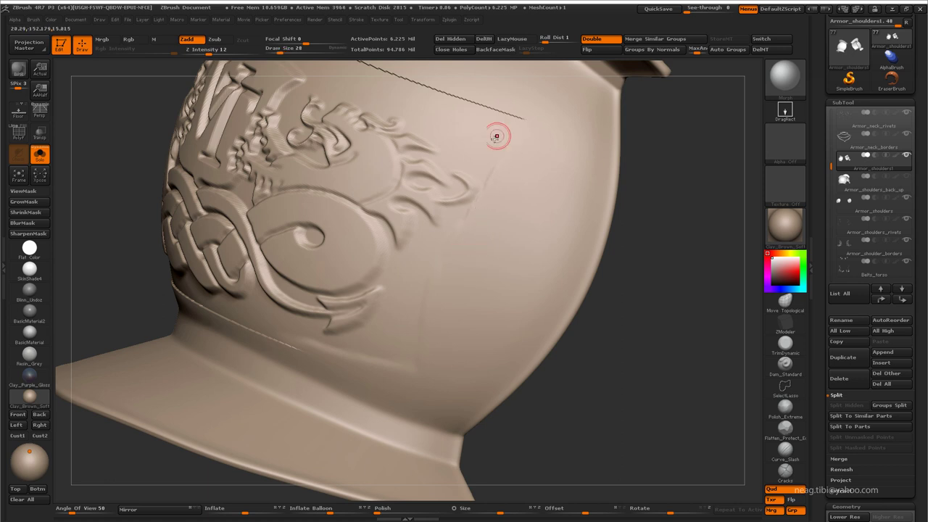
key("bracketright")
key("bracketright")
key("bracketright")
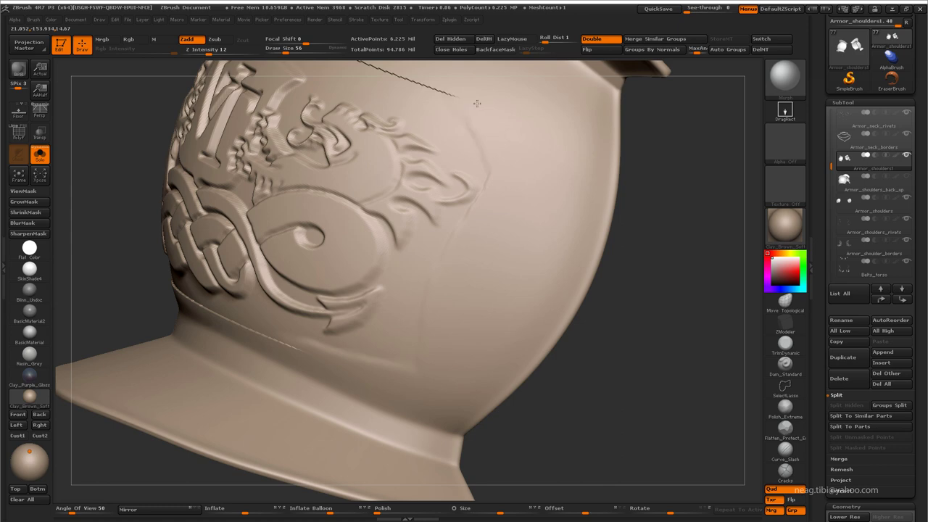
Smooth away the stray scratch line beside the VT emblem
right_click_drag(477, 104, 506, 215)
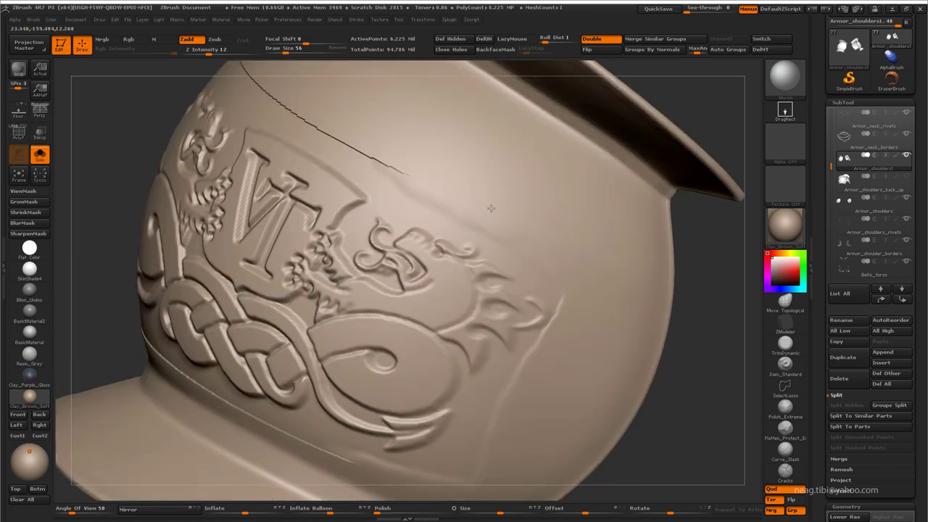
right_click_drag(398, 157, 374, 181)
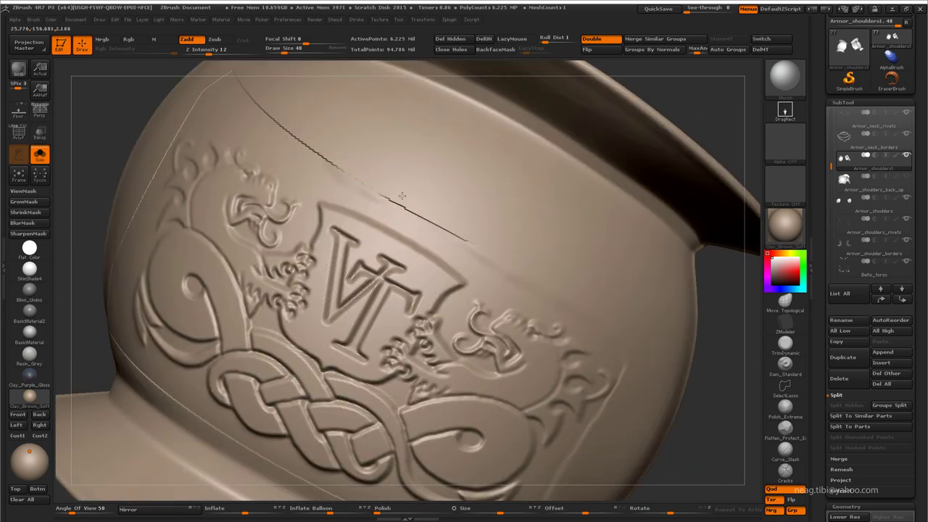
right_click_drag(340, 161, 329, 180)
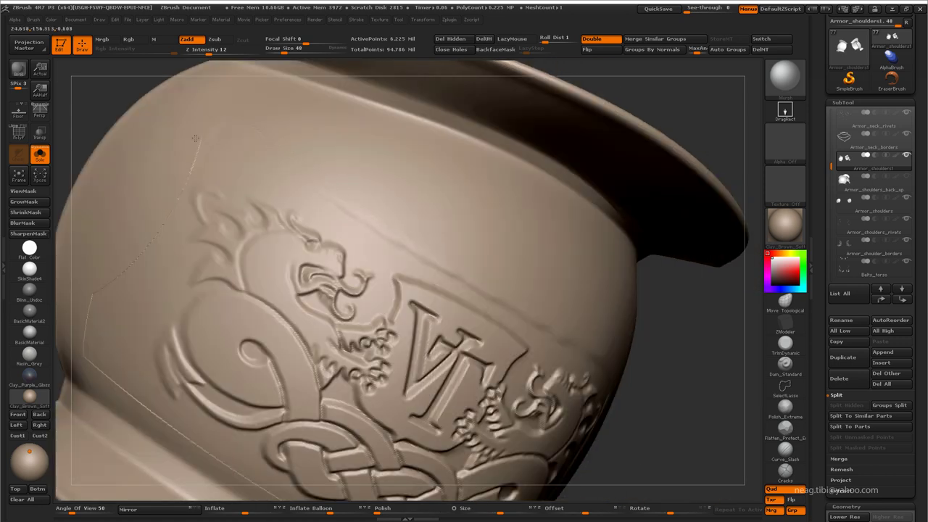
right_click_drag(220, 122, 225, 224)
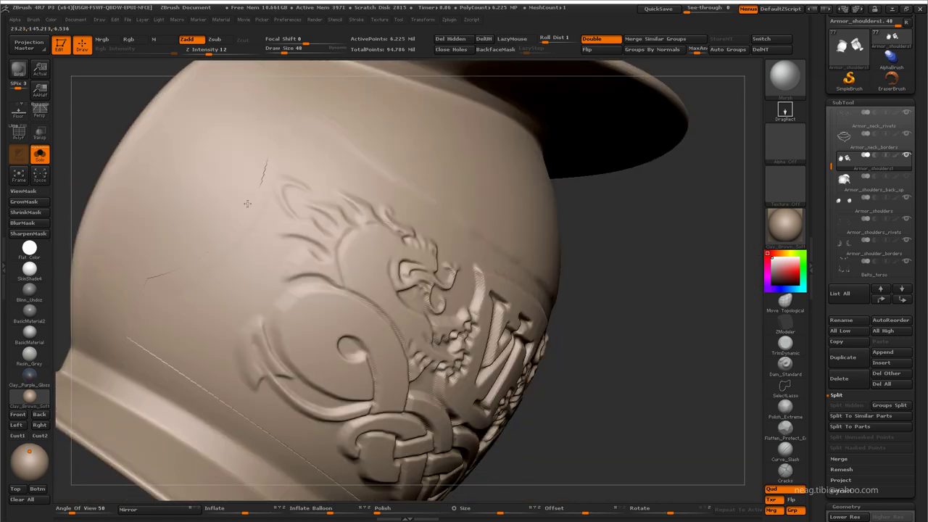
right_click_drag(124, 335, 162, 215)
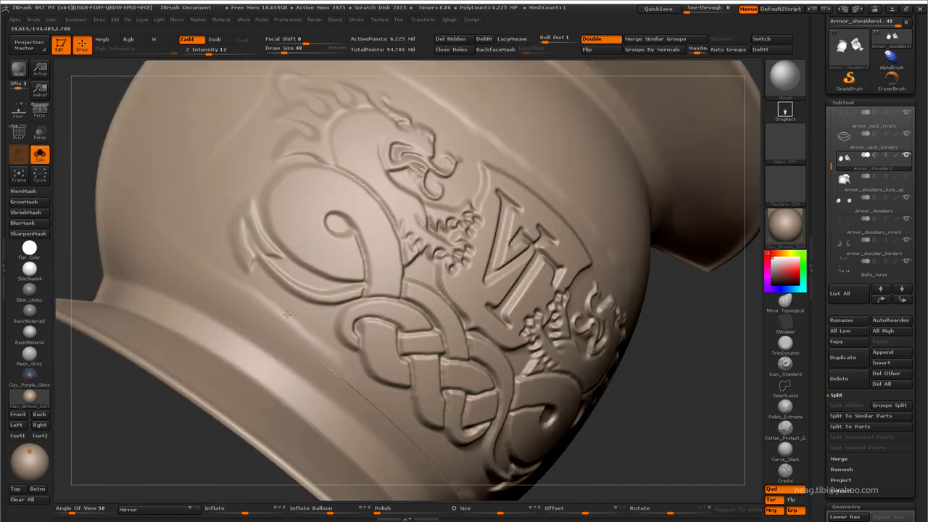
right_click_drag(322, 359, 312, 299)
left_click_drag(367, 360, 410, 398, "shift")
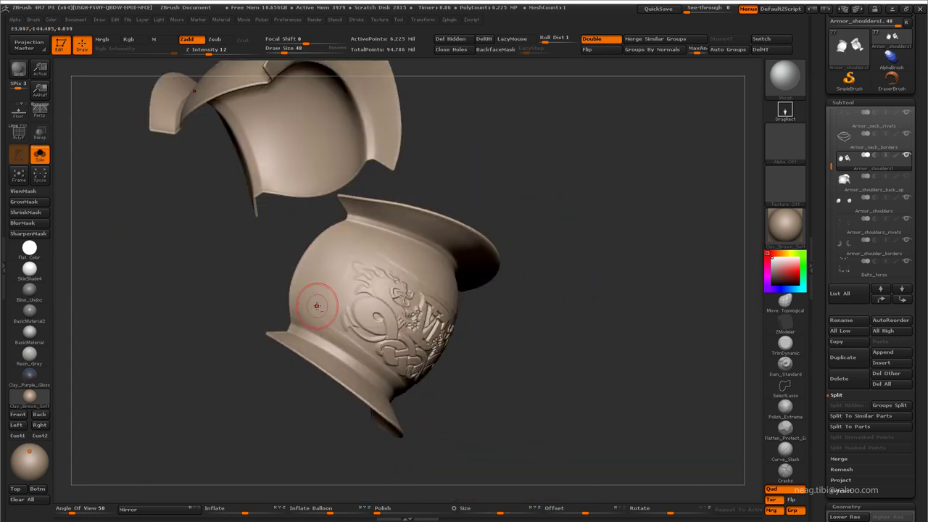
mouse_move(347, 339)
right_mouse_down()
mouse_move(368, 281)
mouse_move(399, 344)
right_mouse_up()
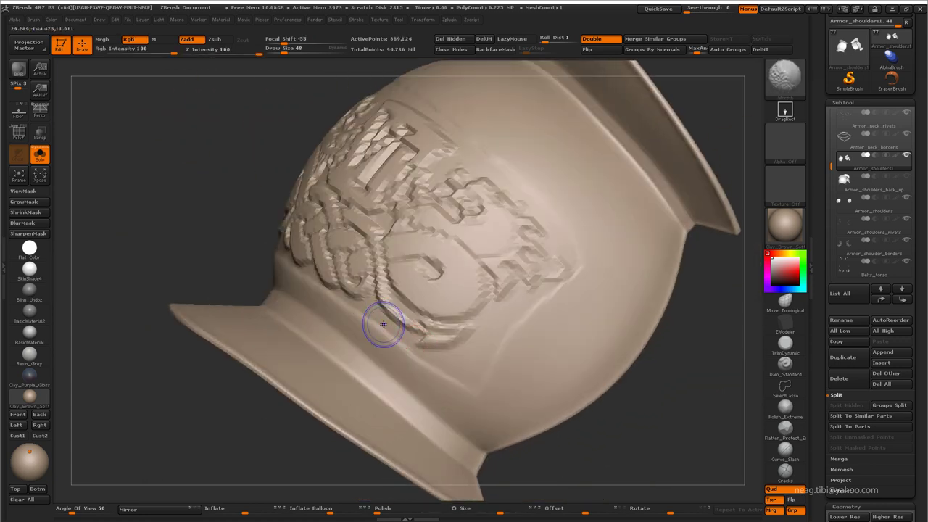
Drop one subdivision level, set sculpt strength to 16 and stop colour painting
key("shift+d")
right_click_drag(369, 307, 226, 53, "alt")
type("16")
key("Return")
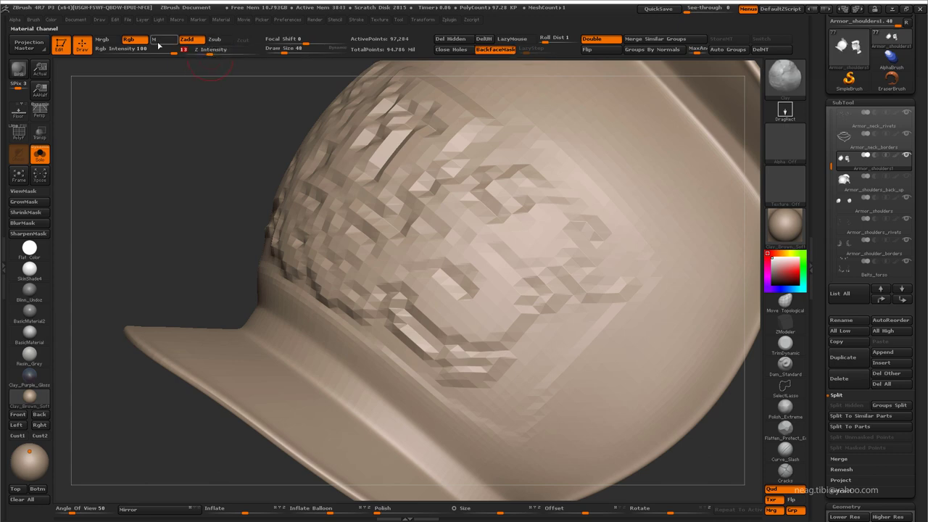
left_click(158, 45)
Lightly sculpt the surface below the knotwork
right_click_drag(341, 349, 312, 277)
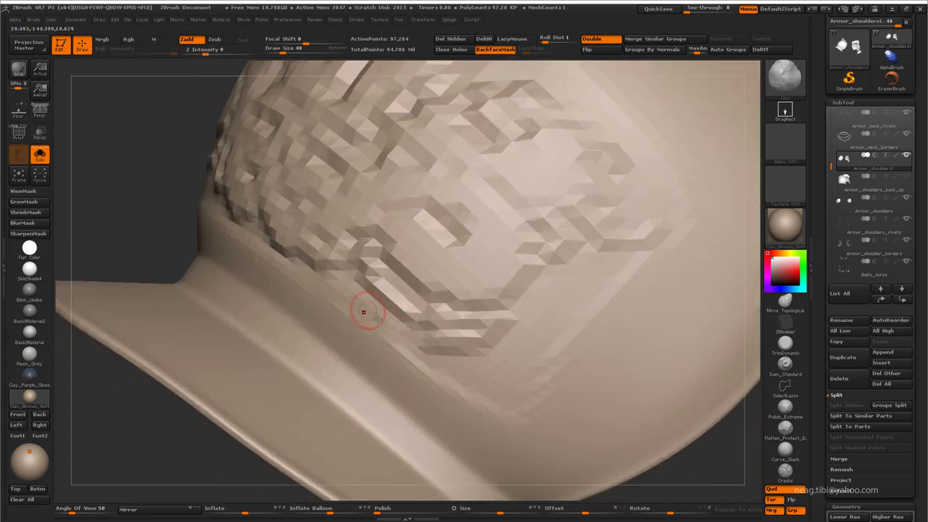
left_click_drag(364, 312, 427, 363)
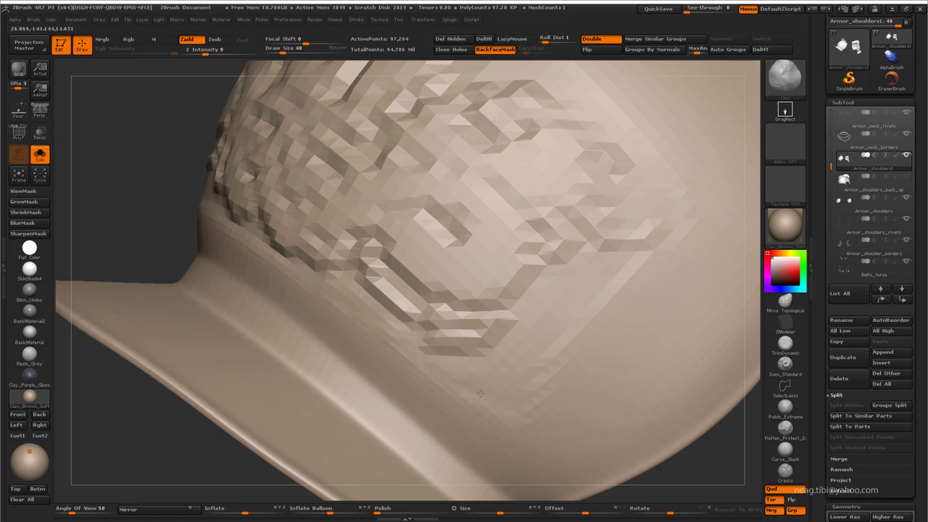
mouse_move(508, 388)
right_mouse_down()
mouse_move(447, 346)
mouse_move(451, 378)
right_mouse_up()
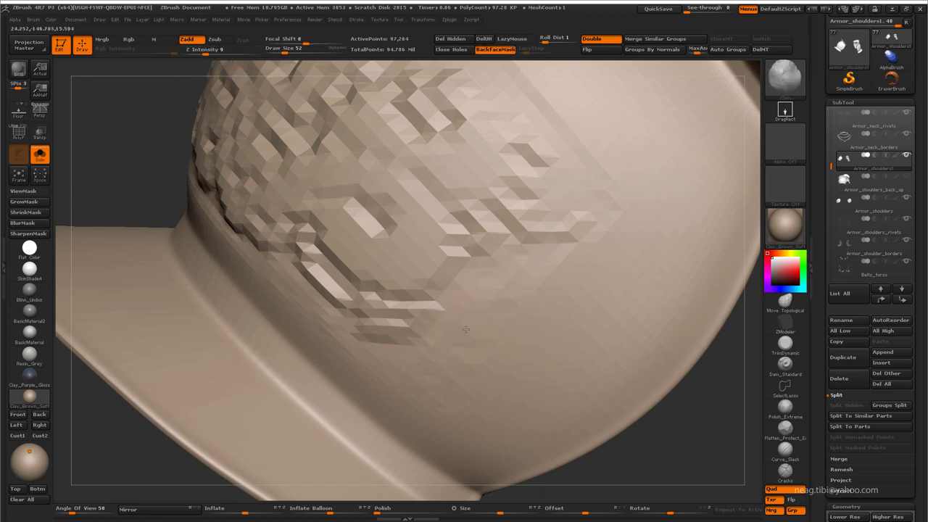
left_click_drag(597, 218, 567, 288)
left_click_drag(559, 251, 530, 195)
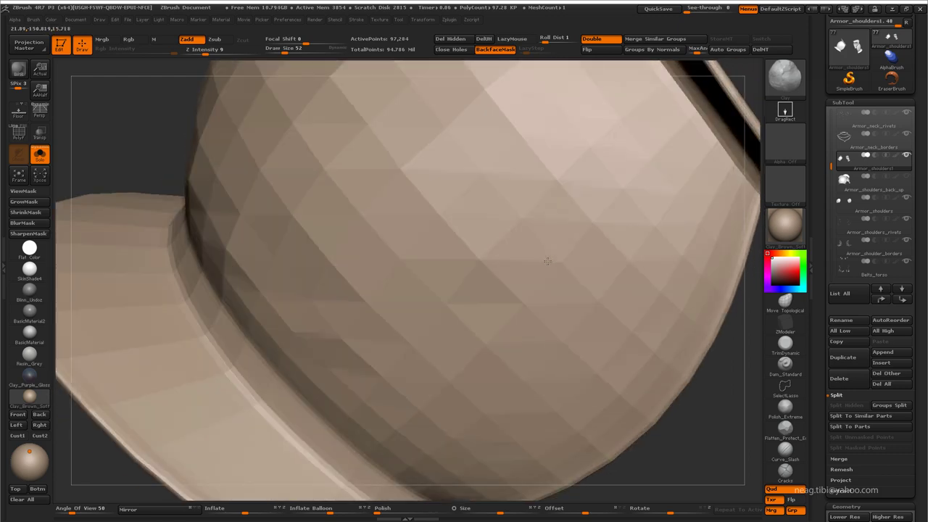
left_click_drag(561, 258, 569, 275)
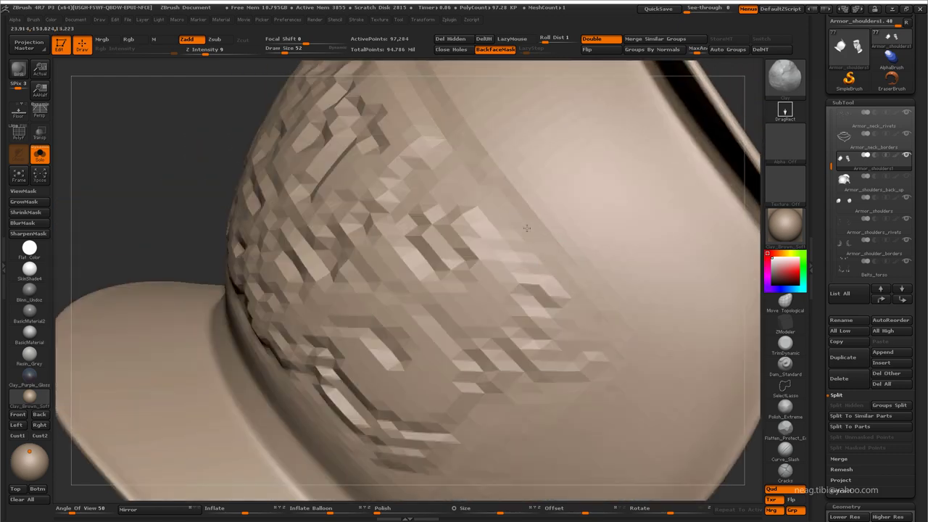
left_click_drag(501, 209, 452, 224)
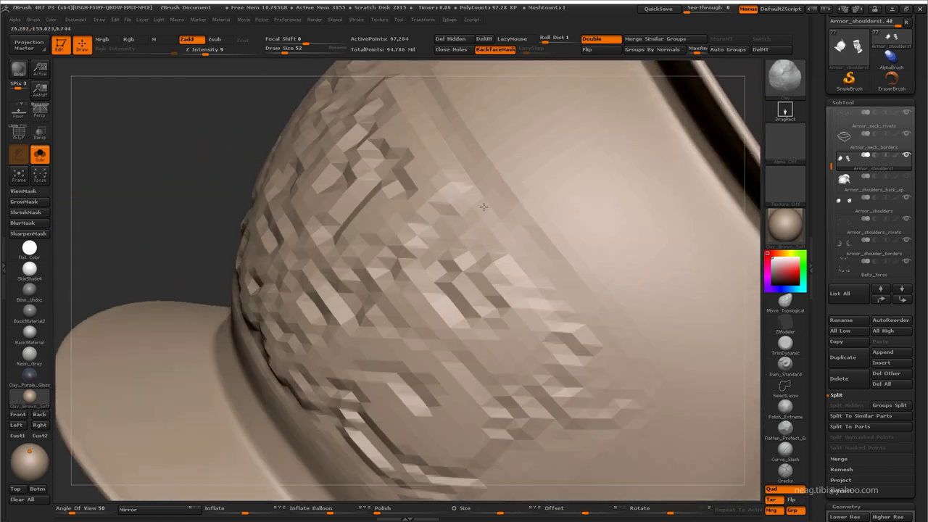
mouse_move(517, 250)
left_mouse_down()
mouse_move(534, 283)
mouse_move(522, 259)
mouse_move(493, 270)
mouse_move(487, 283)
left_mouse_up()
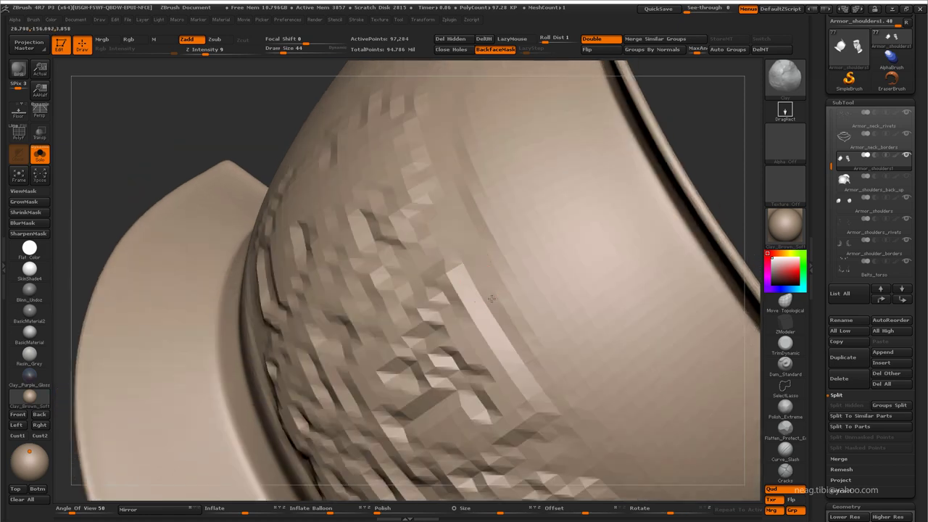
mouse_move(478, 257)
left_mouse_down()
mouse_move(435, 325)
mouse_move(414, 266)
left_mouse_up()
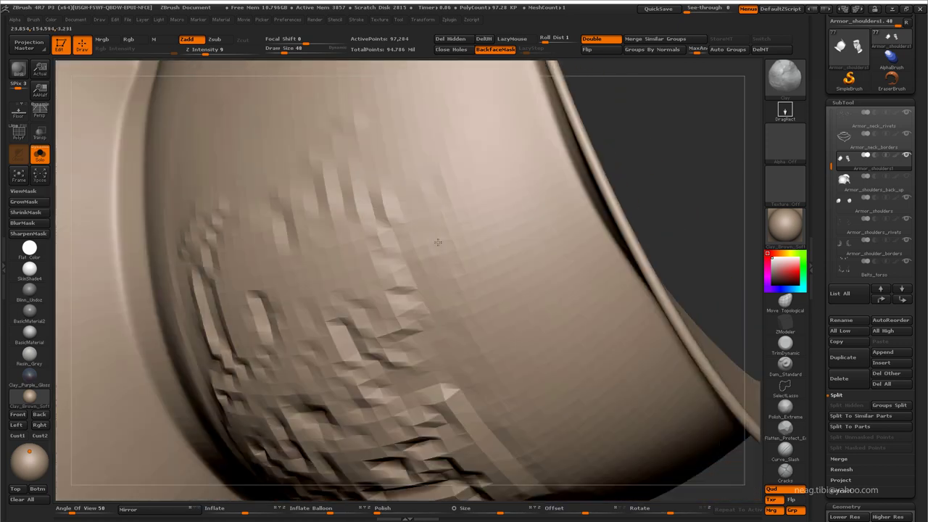
Frame the pauldron and subdivide it one level, to about 389 thousand points
key("f")
mouse_move(390, 188)
left_mouse_down()
mouse_move(353, 244)
mouse_move(311, 208)
mouse_move(313, 280)
left_mouse_up()
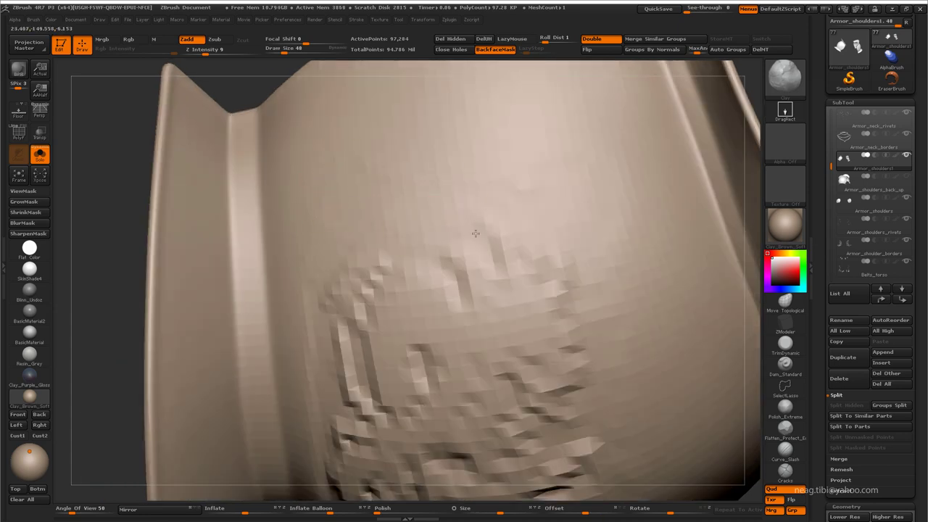
left_click_drag(475, 233, 445, 182)
mouse_move(522, 203)
left_mouse_down()
mouse_move(358, 302)
mouse_move(356, 192)
mouse_move(361, 209)
mouse_move(401, 213)
mouse_move(382, 200)
mouse_move(380, 242)
mouse_move(382, 216)
left_mouse_up()
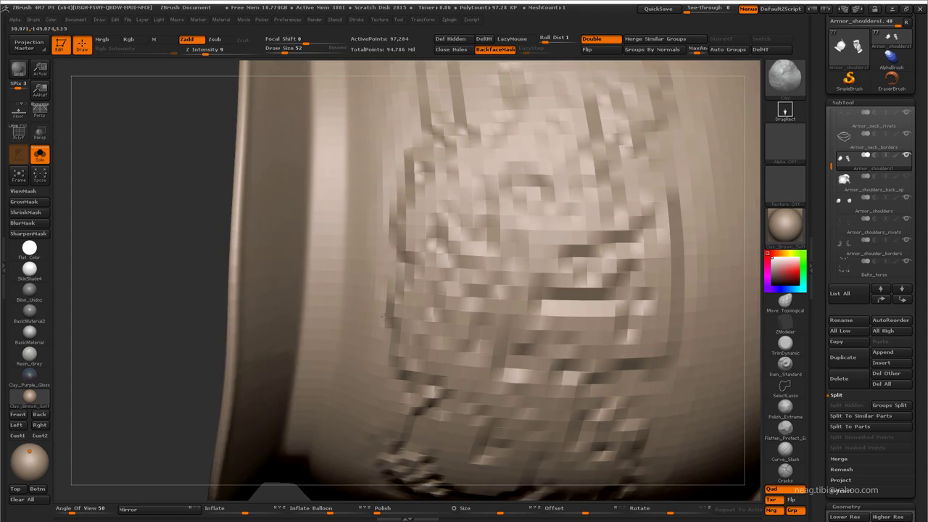
left_click_drag(385, 316, 387, 245)
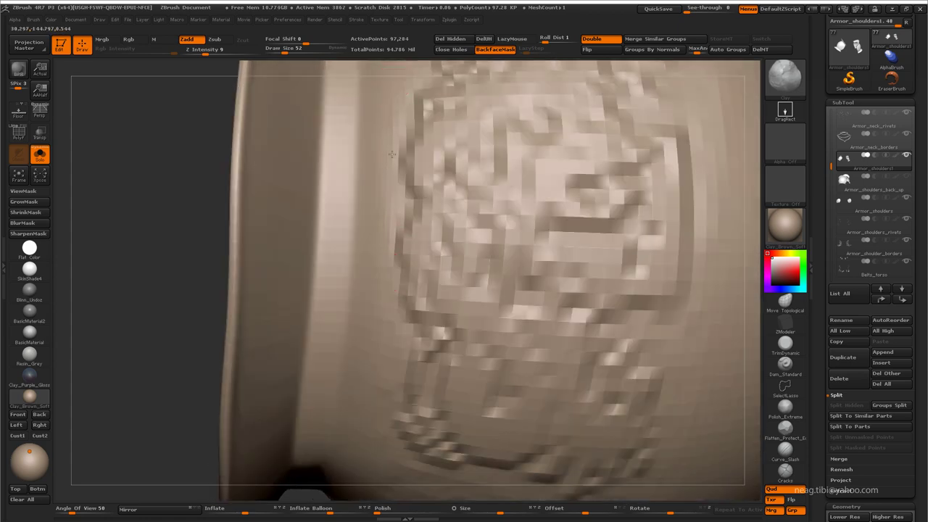
key("f")
key("d")
mouse_move(440, 278)
left_mouse_down("alt")
mouse_move(486, 262)
mouse_move(504, 267)
left_mouse_up("alt")
Switch to another sculpting brush with sharper falloff and strength
key("d")
left_click_drag(518, 170, 473, 141)
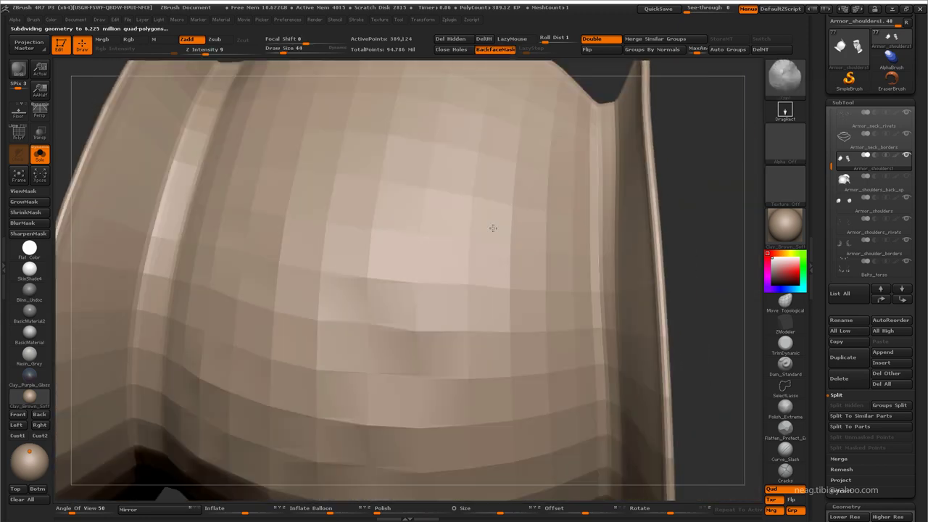
key("shift")
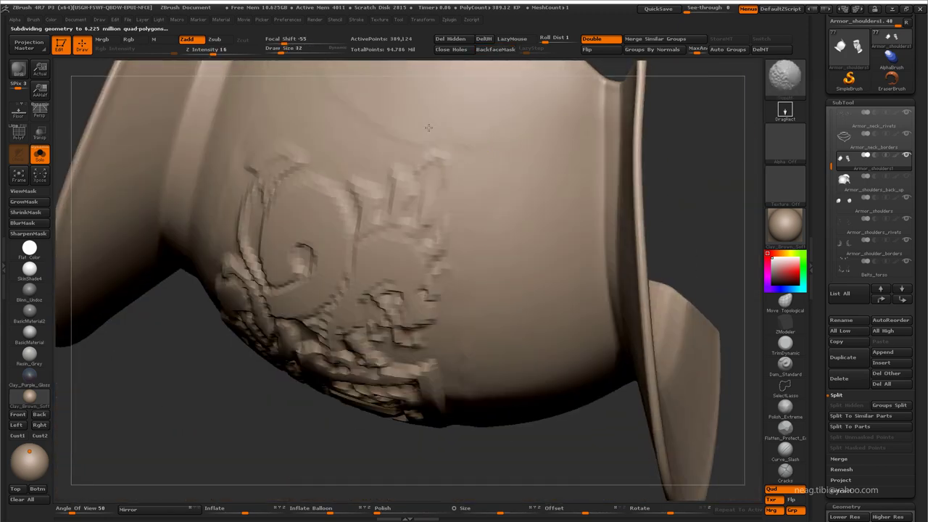
left_click_drag(382, 126, 452, 228)
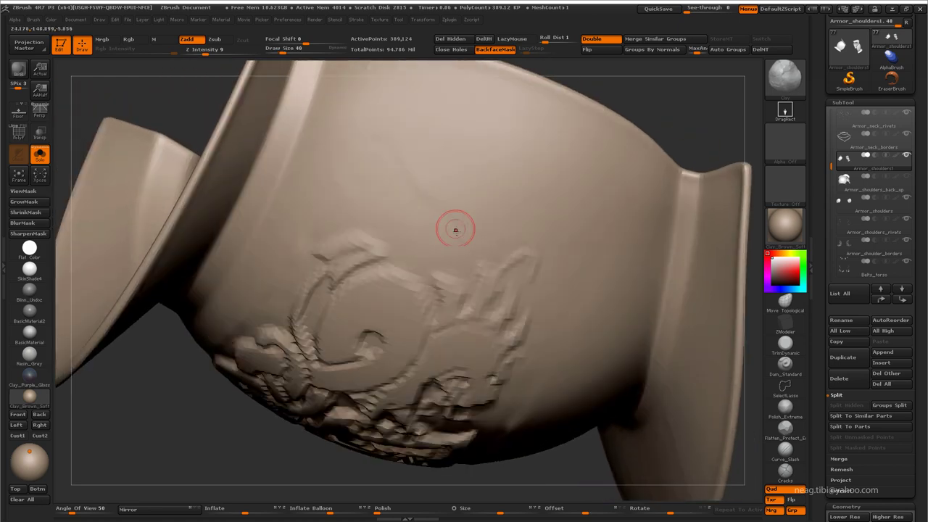
left_click_drag(387, 141, 307, 213)
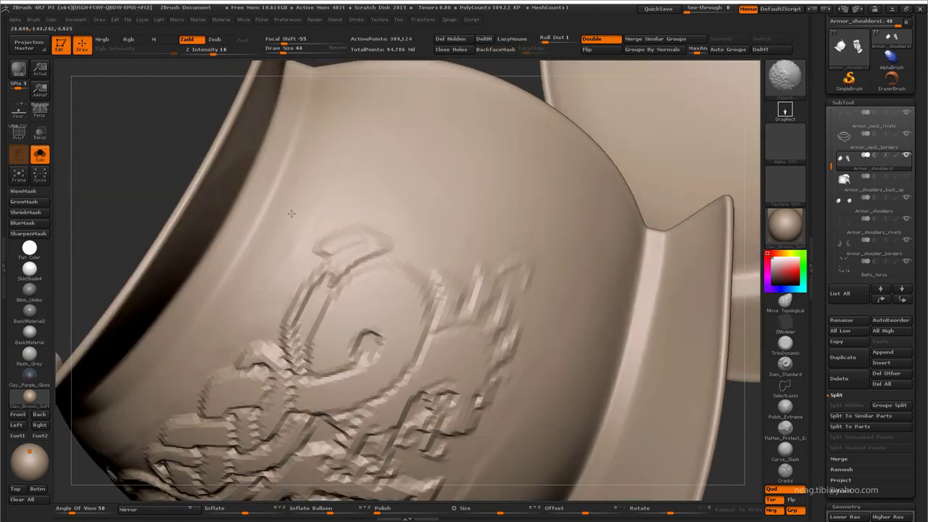
left_click_drag(207, 49, 348, 201)
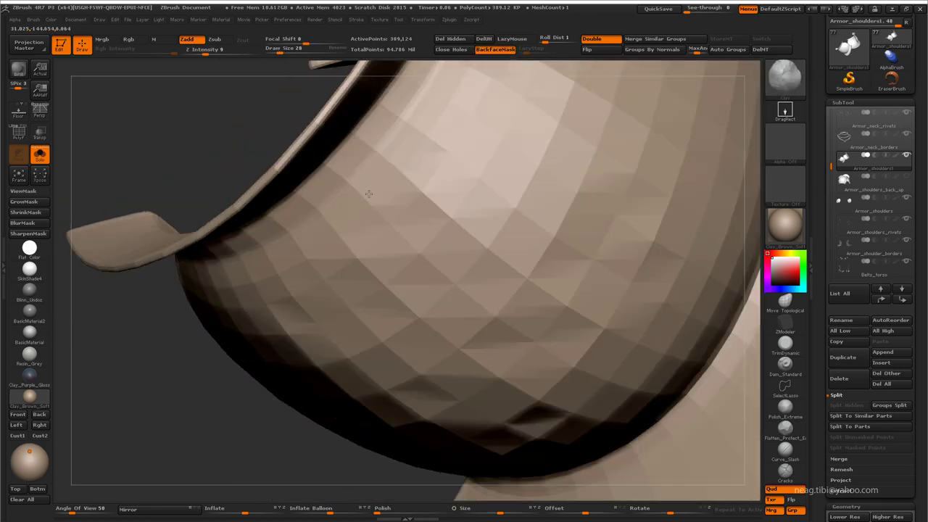
mouse_move(242, 298)
left_mouse_down()
mouse_move(293, 281)
mouse_move(302, 263)
left_mouse_up()
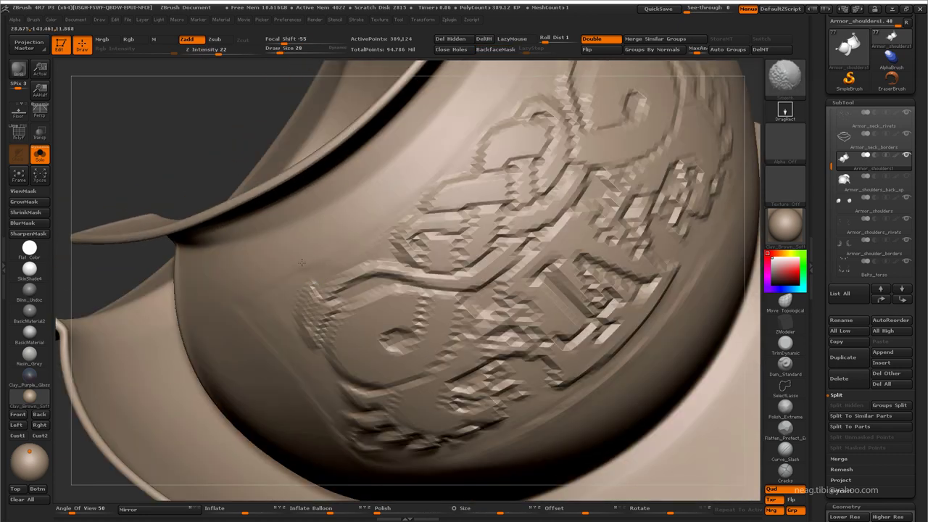
Subdivide the pauldron to 1.556 million points
left_click_drag(234, 298, 307, 197)
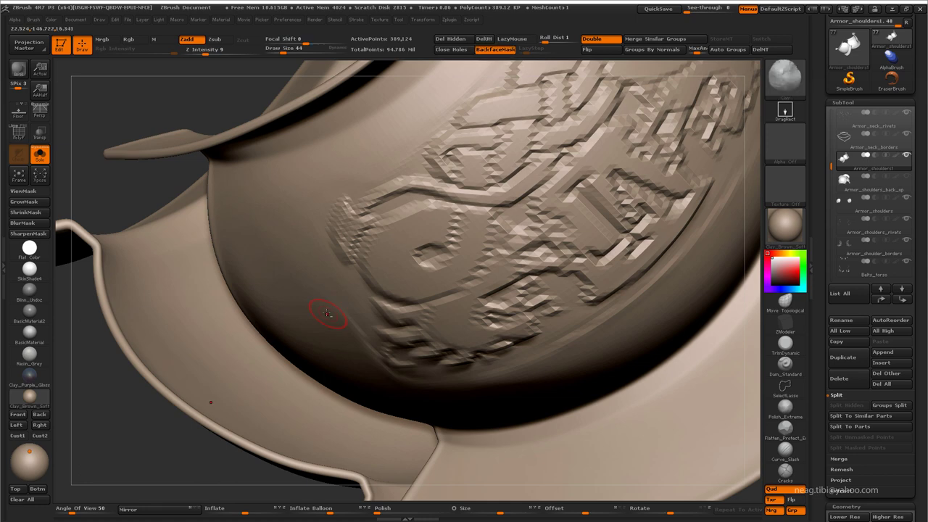
left_click_drag(315, 312, 307, 272)
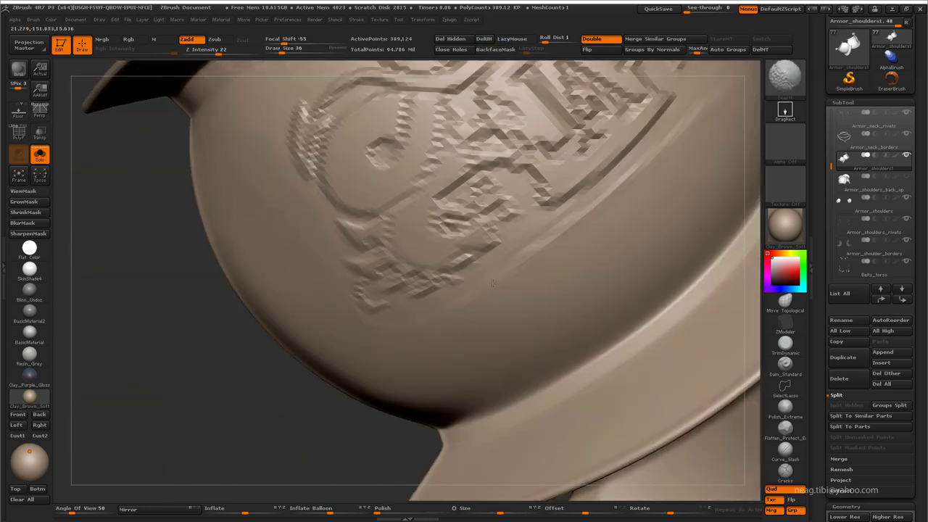
left_click_drag(616, 214, 513, 269)
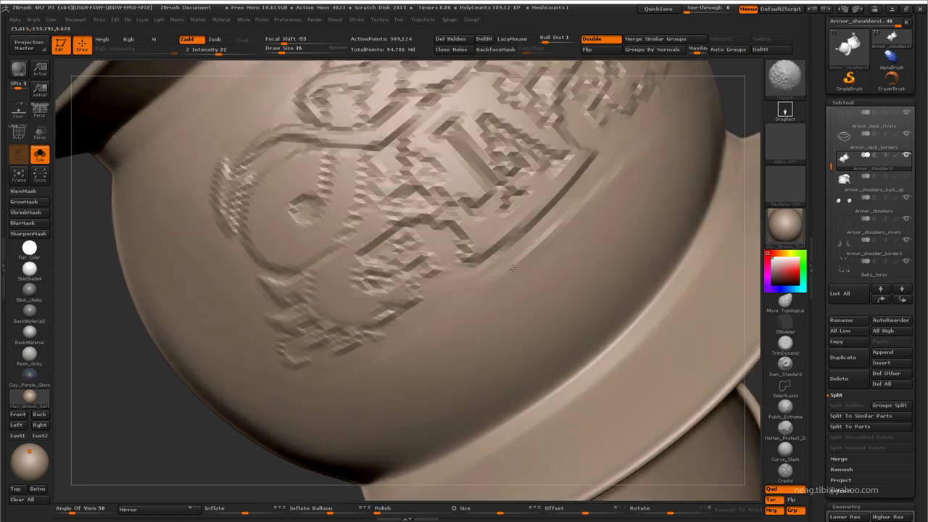
left_click_drag(552, 243, 516, 274)
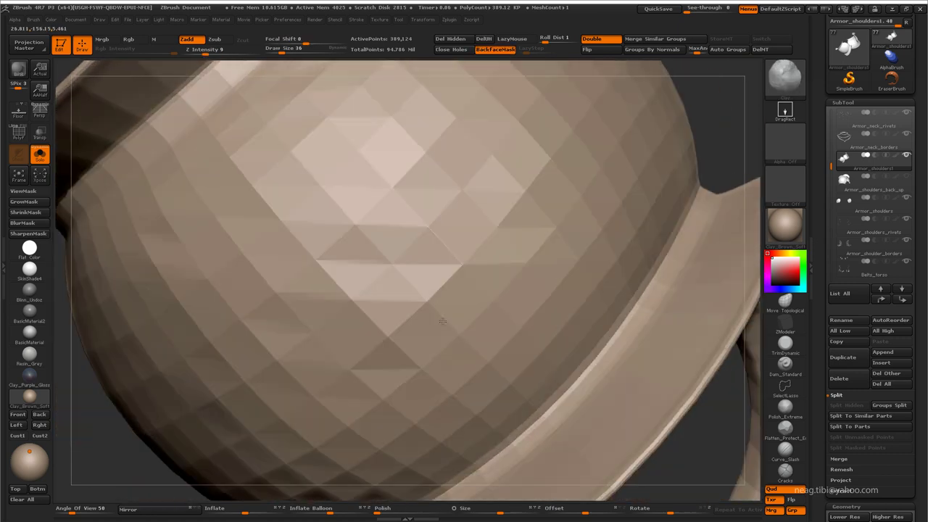
mouse_move(560, 231)
left_mouse_down()
mouse_move(541, 250)
mouse_move(576, 184)
mouse_move(543, 259)
mouse_move(498, 187)
mouse_move(525, 207)
mouse_move(558, 196)
mouse_move(518, 153)
left_mouse_up()
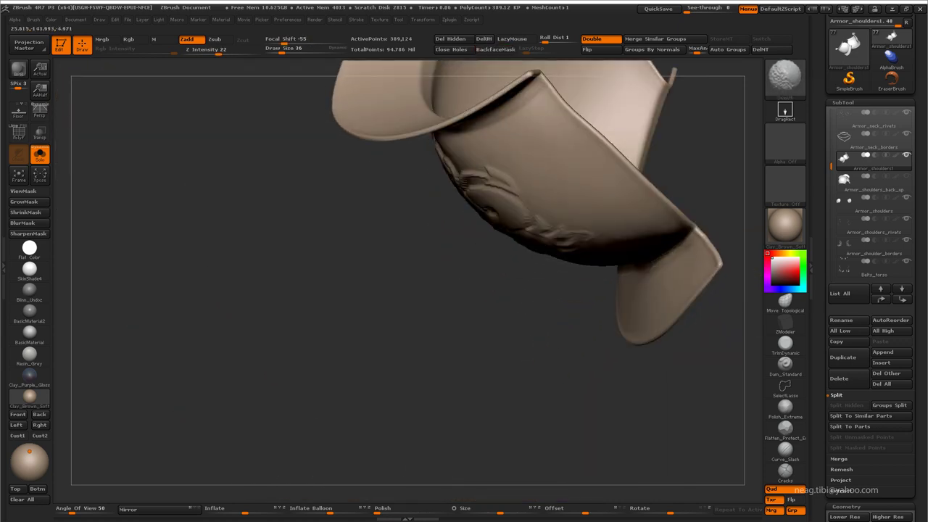
left_click_drag(556, 182, 472, 370)
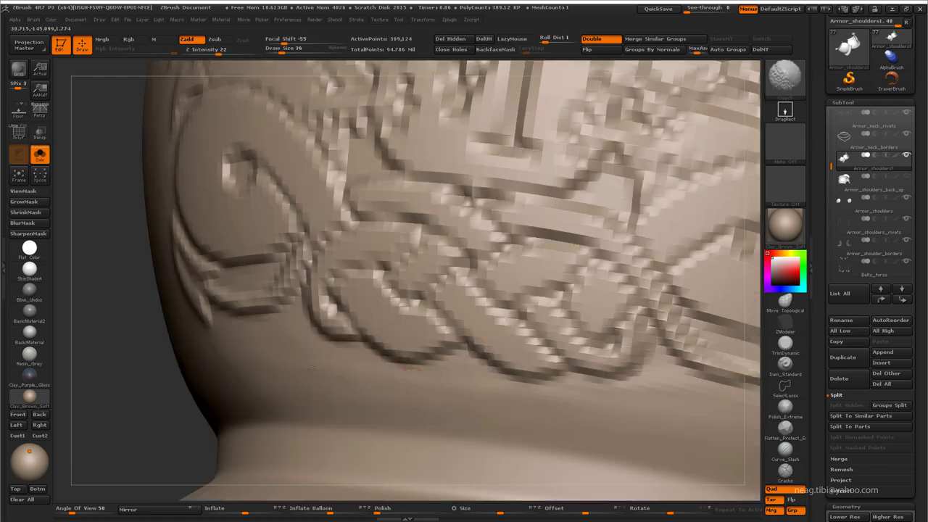
key("ctrl+d")
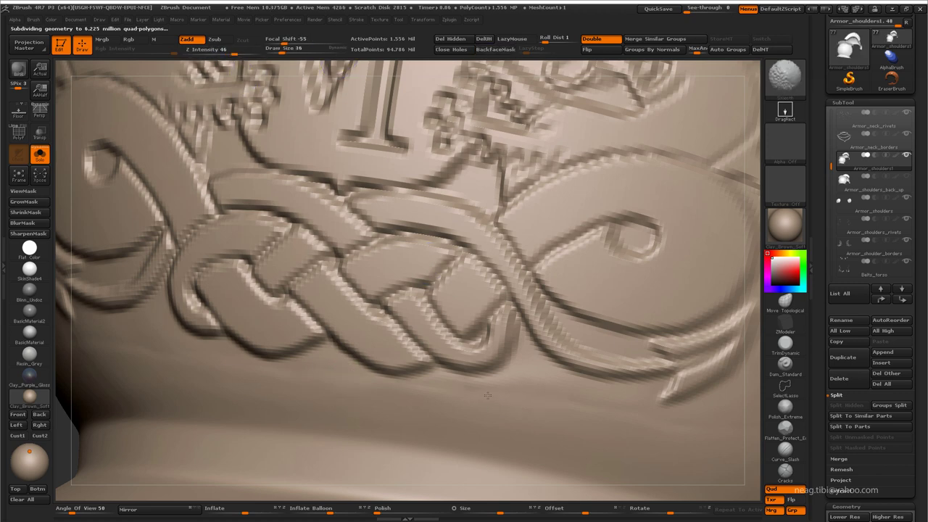
Inspect the knotwork, dragon and VT relief at the higher resolution
right_click_drag(603, 412, 436, 338, "alt")
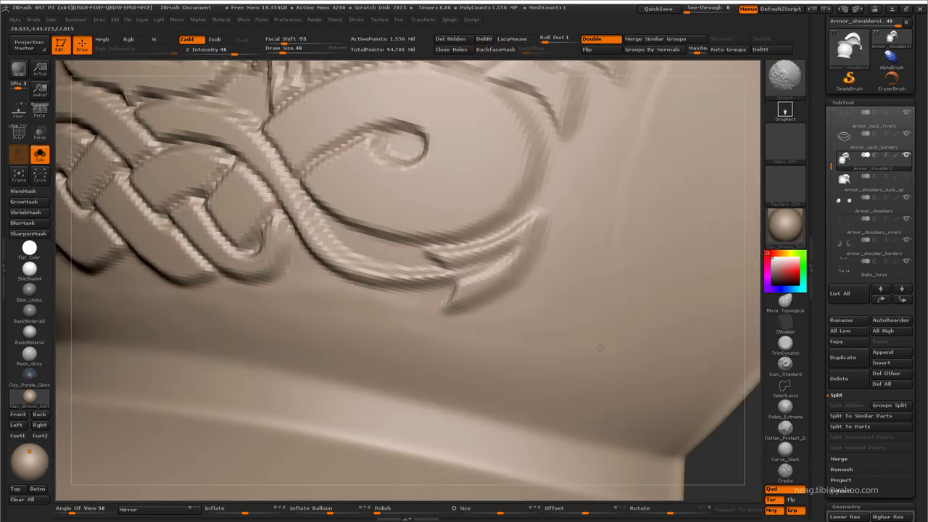
right_click_drag(614, 170, 524, 245, "ctrl")
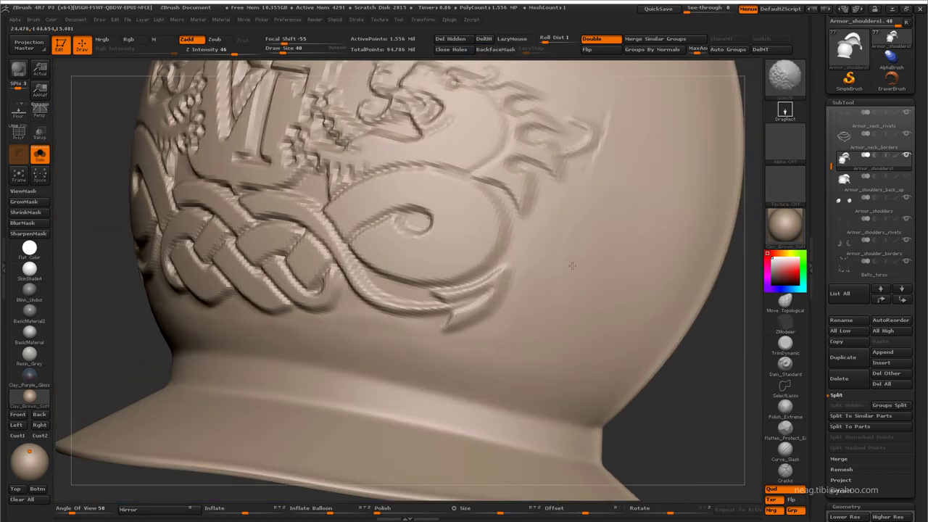
right_click_drag(572, 267, 556, 251, "ctrl")
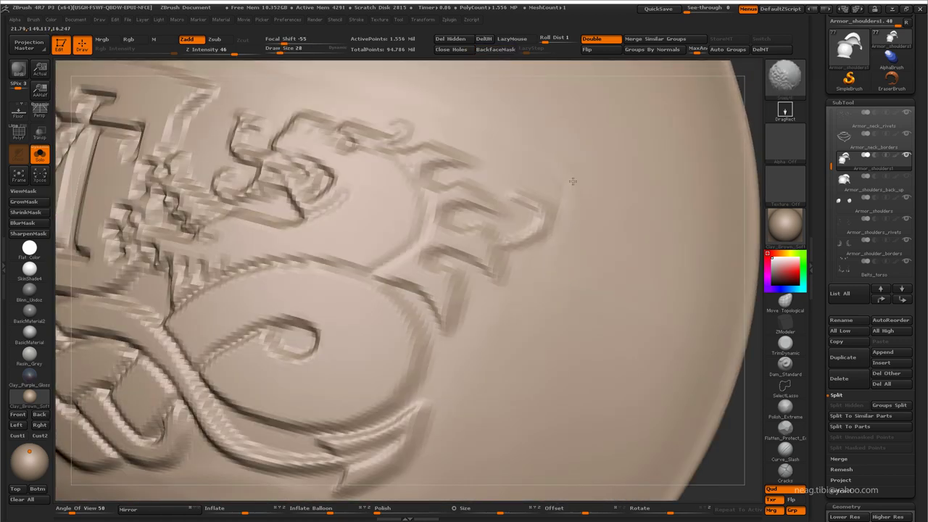
mouse_move(525, 139)
right_mouse_down()
mouse_move(497, 251)
mouse_move(461, 202)
right_mouse_up()
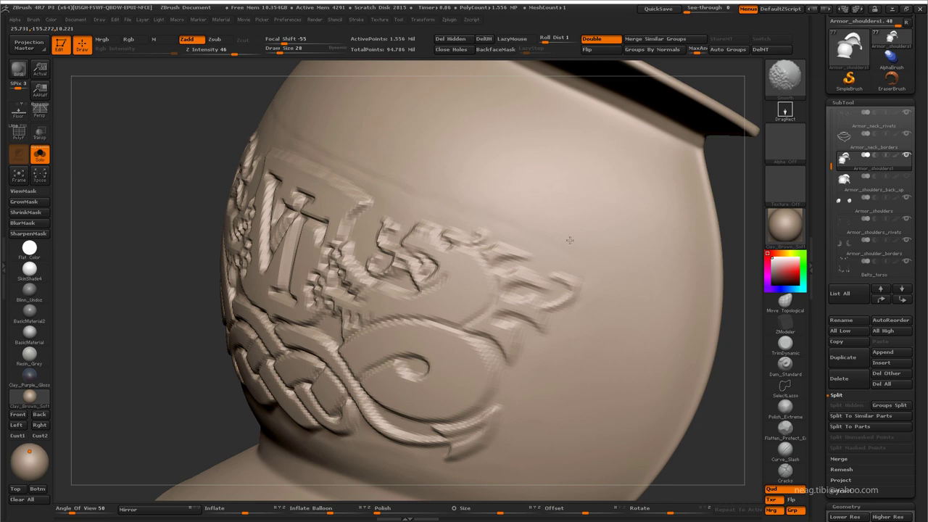
right_click_drag(383, 166, 474, 229)
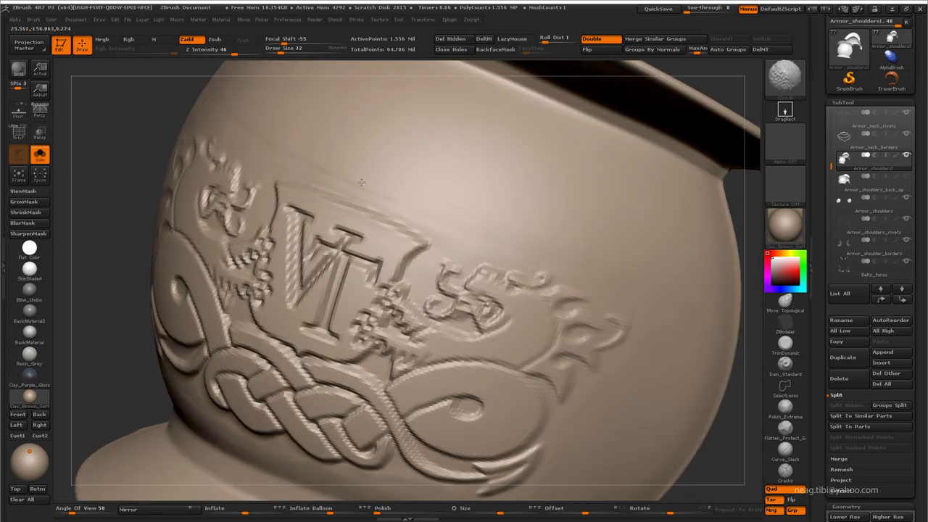
mouse_move(303, 146)
right_mouse_down()
mouse_move(390, 207)
mouse_move(348, 212)
mouse_move(302, 181)
mouse_move(313, 247)
mouse_move(290, 282)
mouse_move(263, 323)
mouse_move(211, 322)
mouse_move(327, 172)
mouse_move(232, 195)
mouse_move(265, 307)
right_mouse_up()
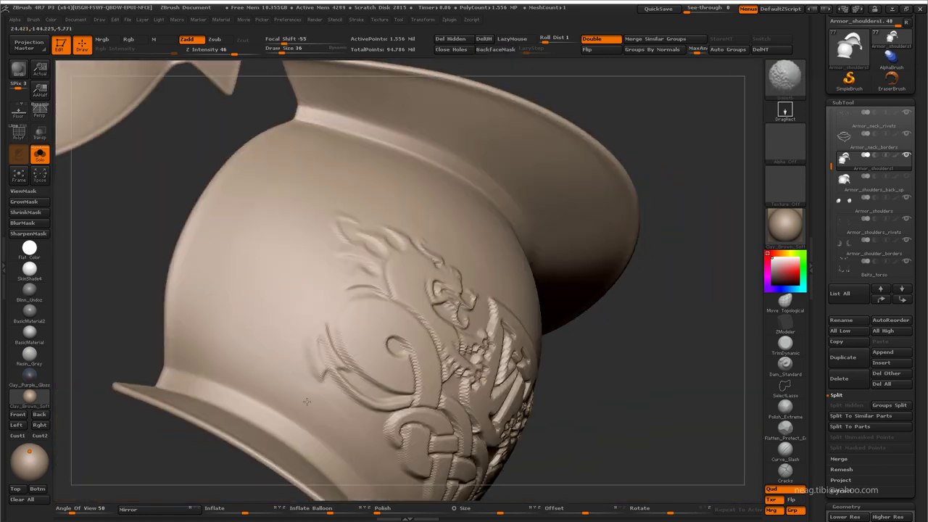
right_click_drag(307, 402, 335, 408, "alt")
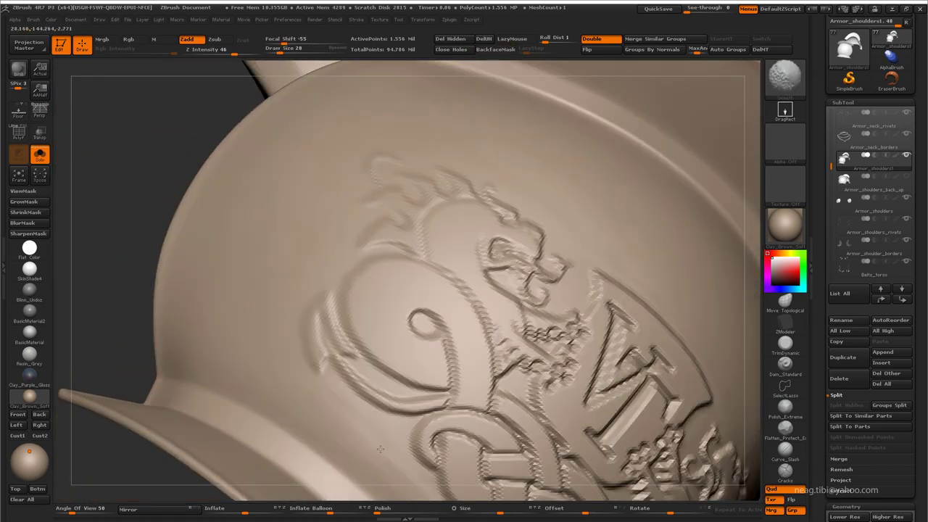
mouse_move(374, 450)
right_mouse_down()
mouse_move(334, 338)
mouse_move(367, 359)
mouse_move(388, 344)
right_mouse_up()
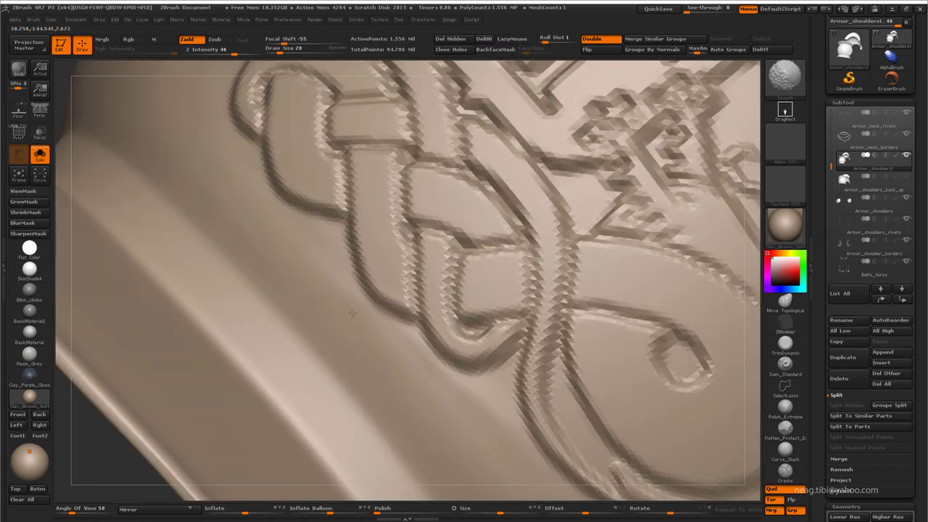
right_click_drag(352, 313, 370, 258)
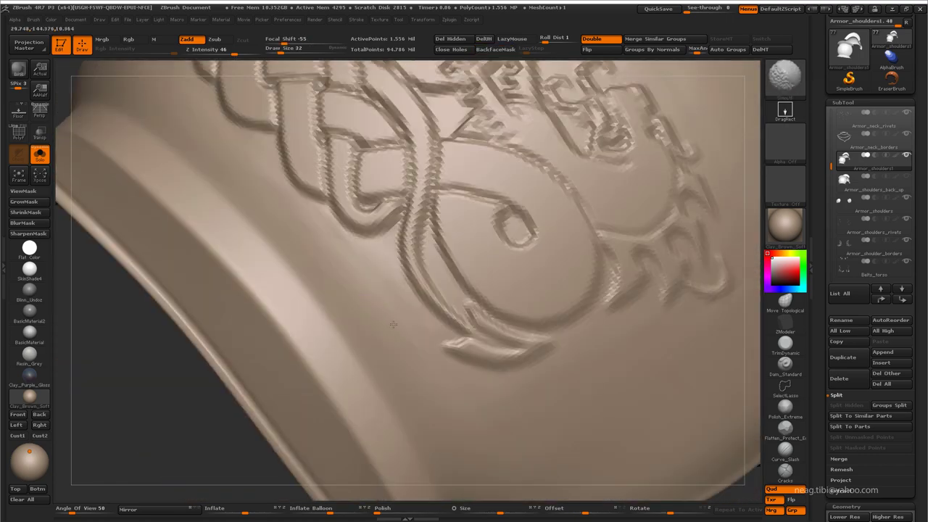
right_click_drag(393, 324, 392, 212, "ctrl")
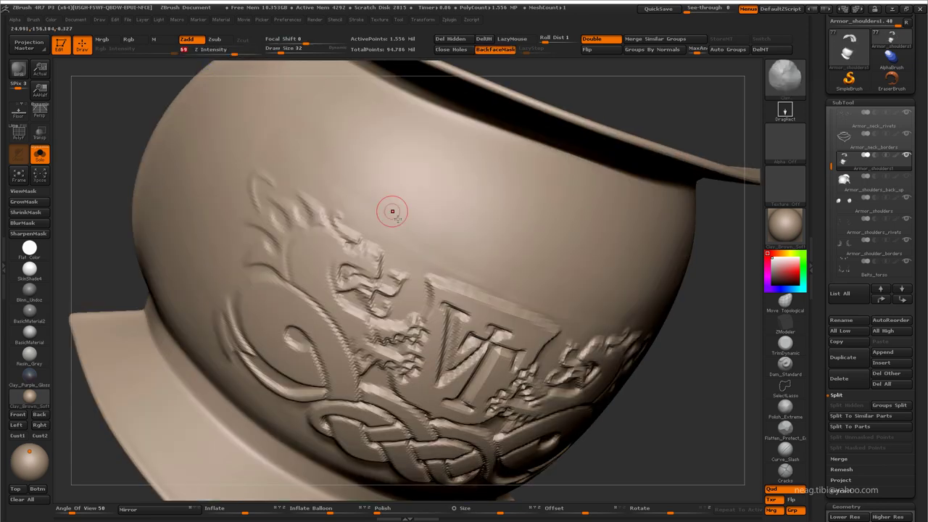
Switch to a textured clay brush and look over the dragon and VT emblem
key("shift")
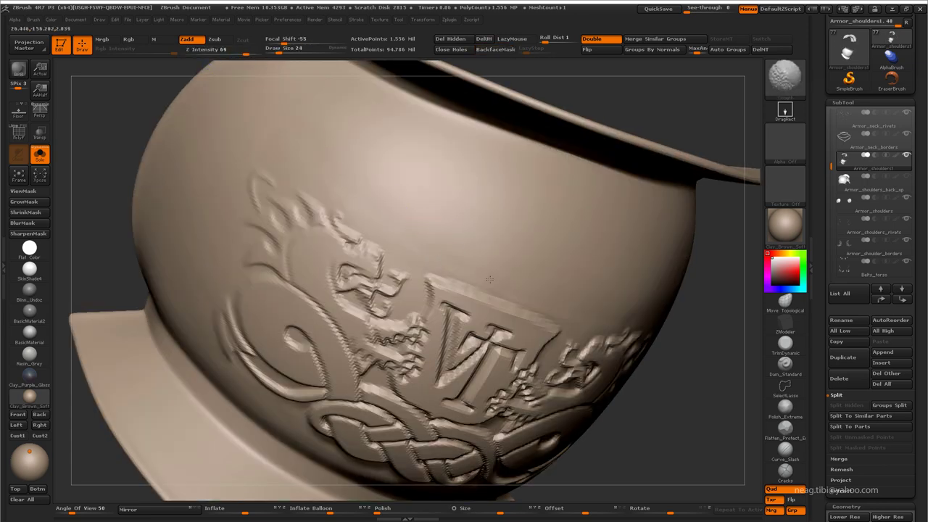
left_click_drag(490, 279, 459, 258)
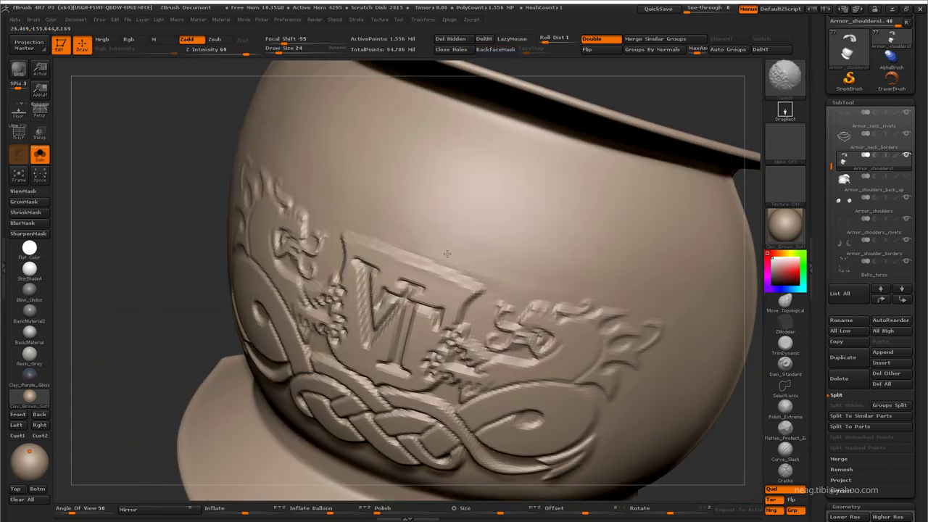
left_click_drag(527, 287, 437, 203)
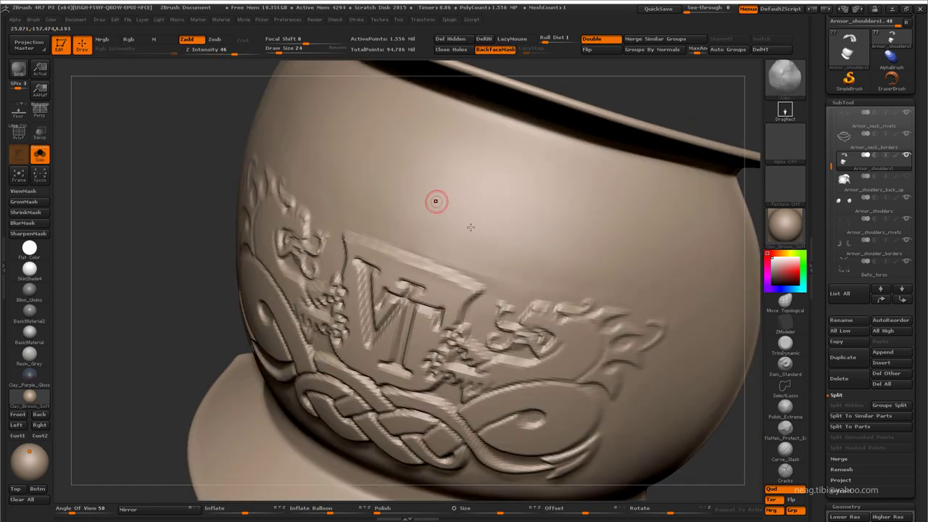
left_click_drag(476, 266, 523, 288)
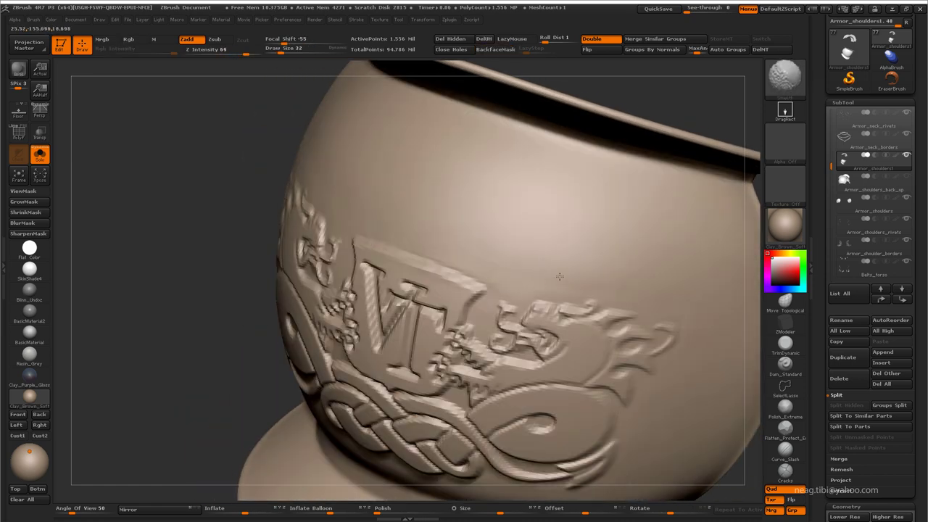
mouse_move(601, 280)
left_mouse_down()
mouse_move(498, 191)
mouse_move(302, 227)
mouse_move(303, 289)
left_mouse_up()
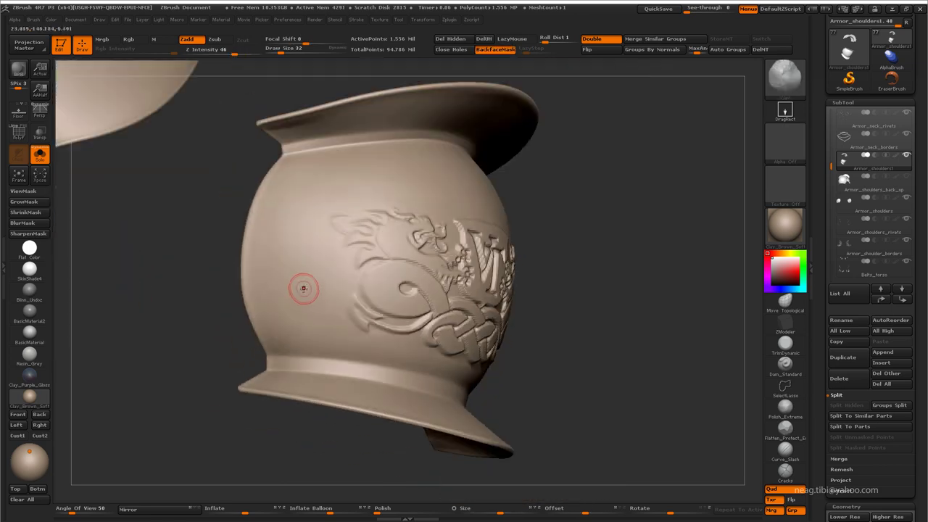
mouse_move(446, 207)
left_mouse_down("alt")
mouse_move(390, 261)
mouse_move(331, 62)
left_mouse_up("alt")
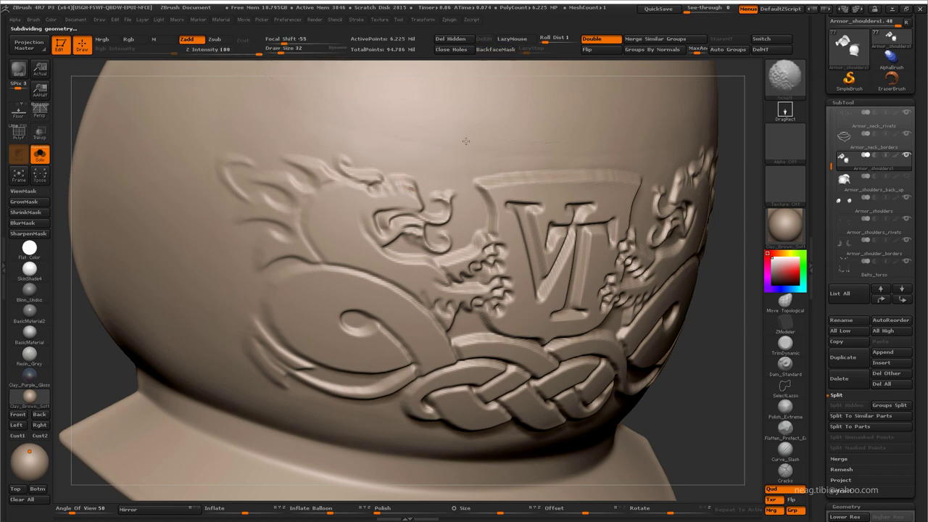
Shrink the brush slightly, check the lower rim, and switch to another sculpting brush
key("bracketleft")
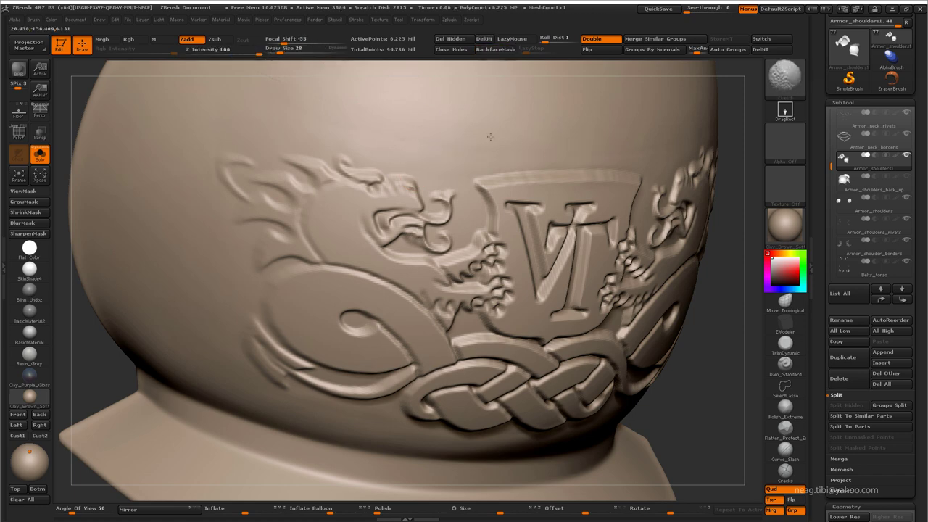
mouse_move(327, 128)
left_mouse_down()
mouse_move(277, 221)
mouse_move(255, 239)
mouse_move(265, 249)
mouse_move(269, 375)
mouse_move(371, 292)
mouse_move(331, 328)
mouse_move(483, 291)
left_mouse_up()
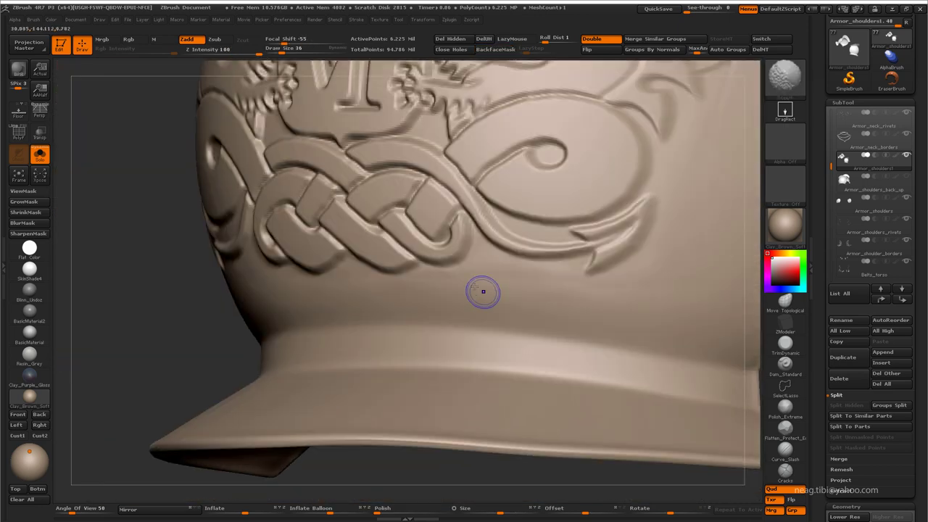
mouse_move(554, 285)
left_mouse_down()
mouse_move(535, 273)
mouse_move(553, 220)
mouse_move(534, 229)
left_mouse_up()
key("shift")
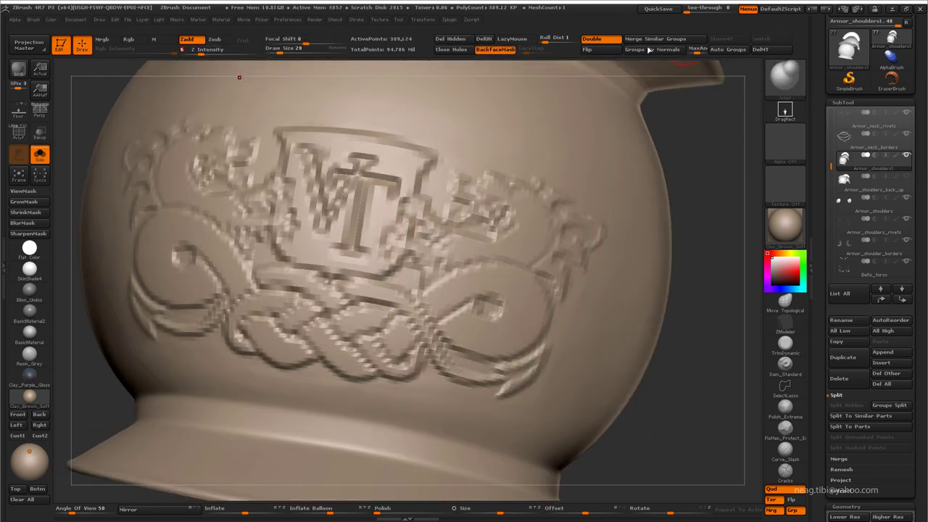
Subdivide up to 1.556 million points and zoom in on the dragon head relief
key("f")
mouse_move(492, 188)
left_mouse_down()
mouse_move(322, 211)
mouse_move(383, 240)
mouse_move(345, 245)
left_mouse_up()
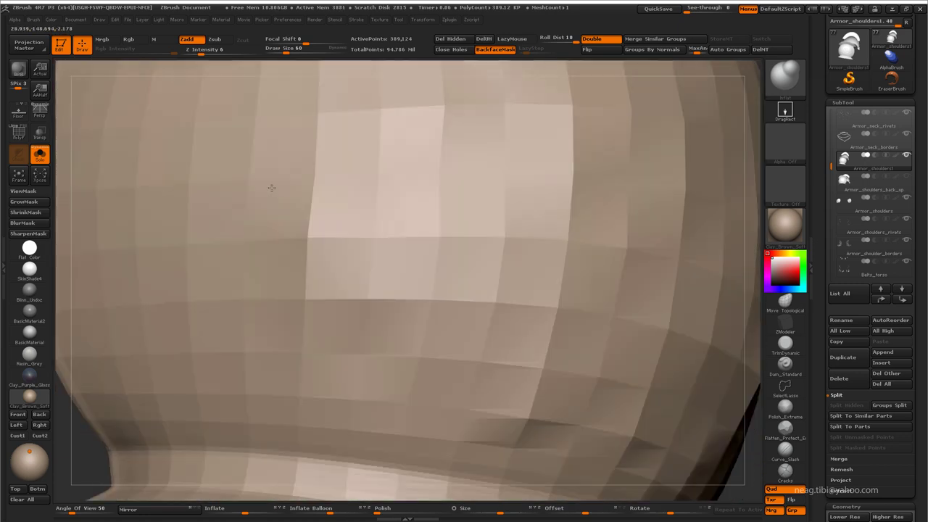
key("ctrl+d")
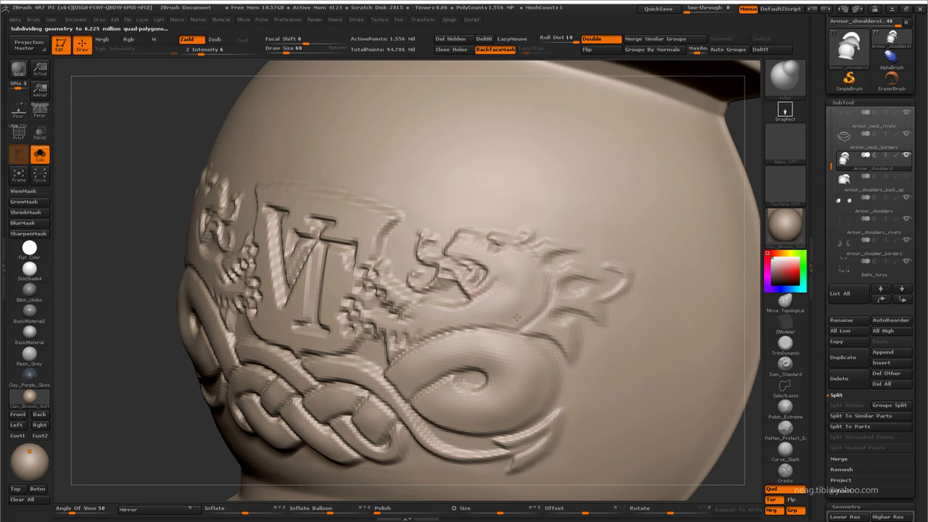
left_click_drag(509, 256, 351, 288)
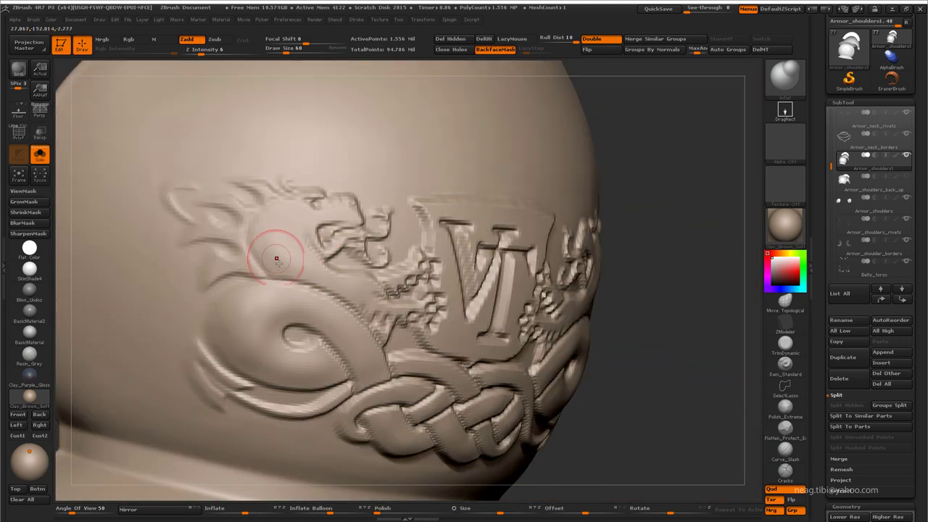
left_click_drag(286, 254, 282, 231)
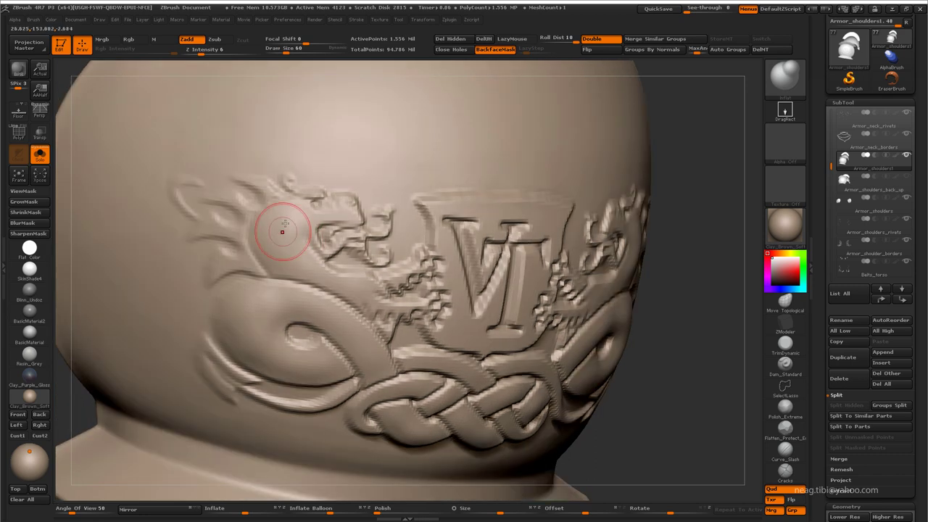
mouse_move(341, 301)
left_mouse_down()
mouse_move(301, 287)
mouse_move(513, 282)
mouse_move(338, 225)
mouse_move(348, 213)
left_mouse_up()
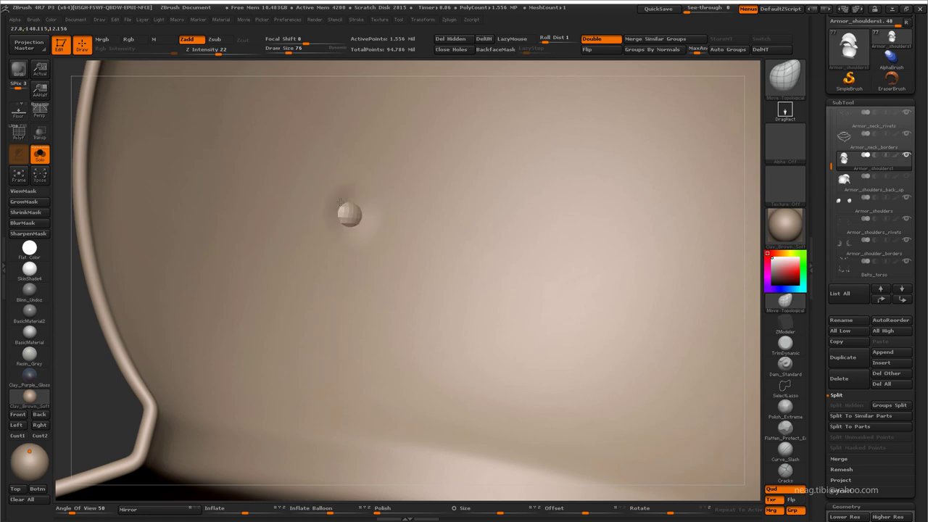
Check the polygroup colours and wireframe, then hide them and turn on mask shading
key("shift+f")
left_click(29, 129)
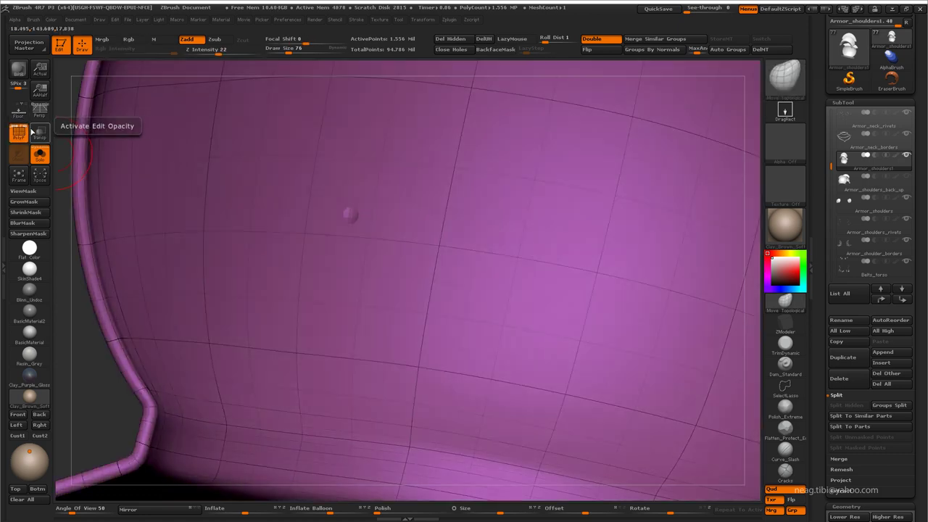
left_click(655, 38)
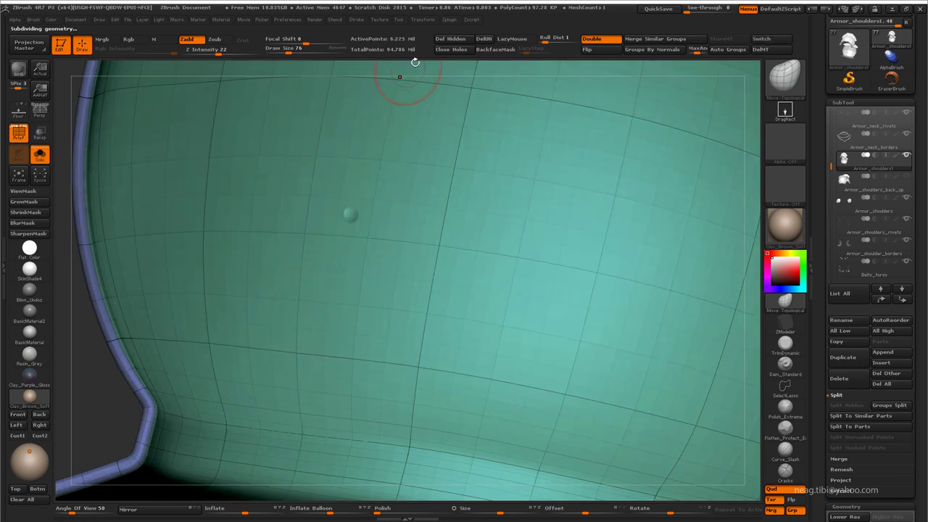
key("shift+f")
key("d")
key("d")
key("d")
key("ctrl+h")
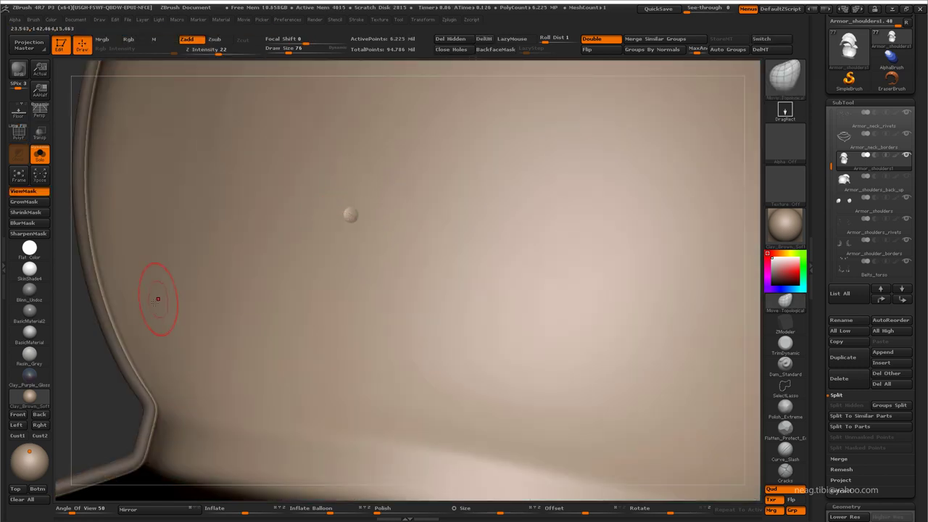
Step the shoulder piece down through its subdivision levels toward the base cage
right_click_drag(155, 297, 618, 332, "ctrl")
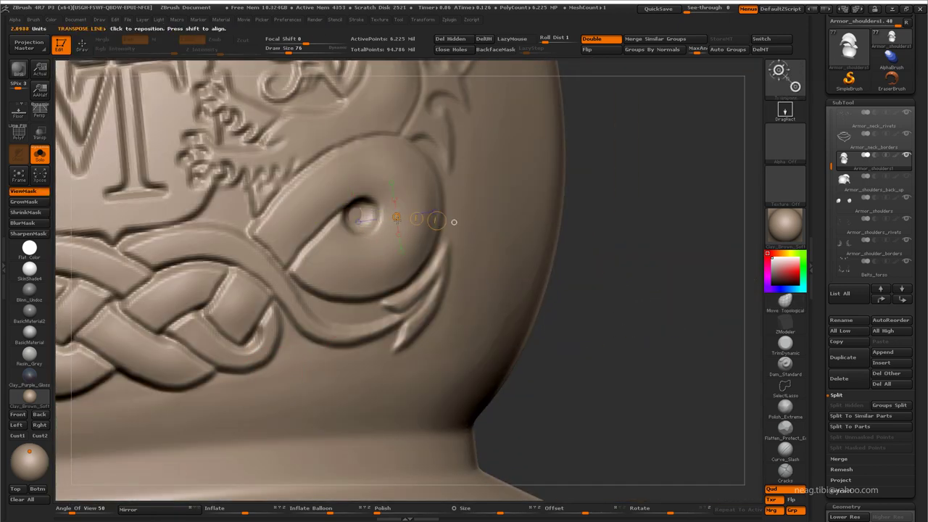
key("shift+d")
key("shift+d")
key("shift+d")
right_click_drag(420, 210, 718, 319)
key("shift+d")
key("shift+d")
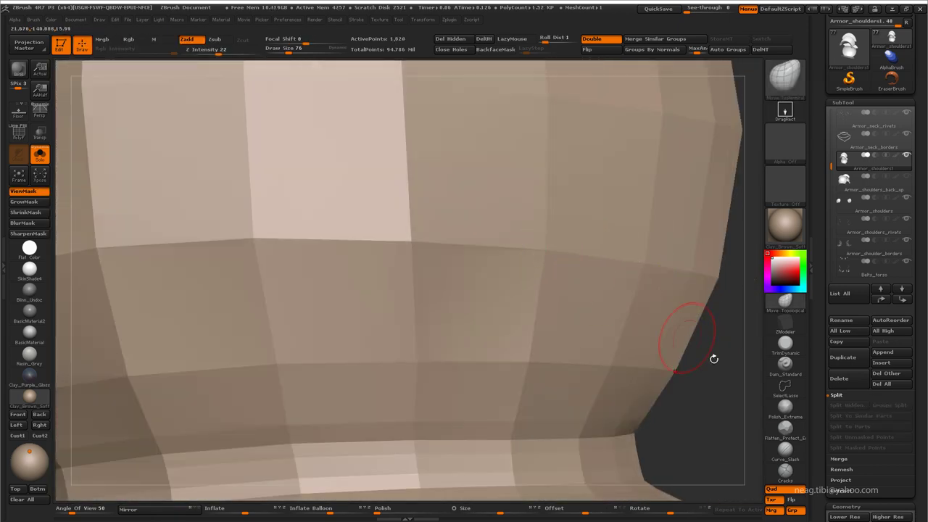
Drop to the base cage and show the polygroup wireframe
mouse_move(713, 356)
right_mouse_down()
mouse_move(498, 290)
mouse_move(450, 214)
right_mouse_up()
key("shift+d")
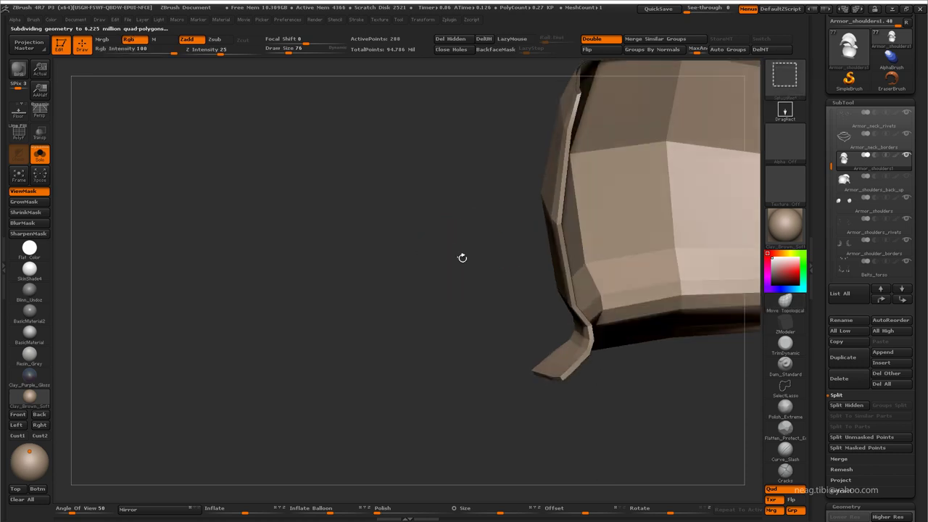
key("shift+f")
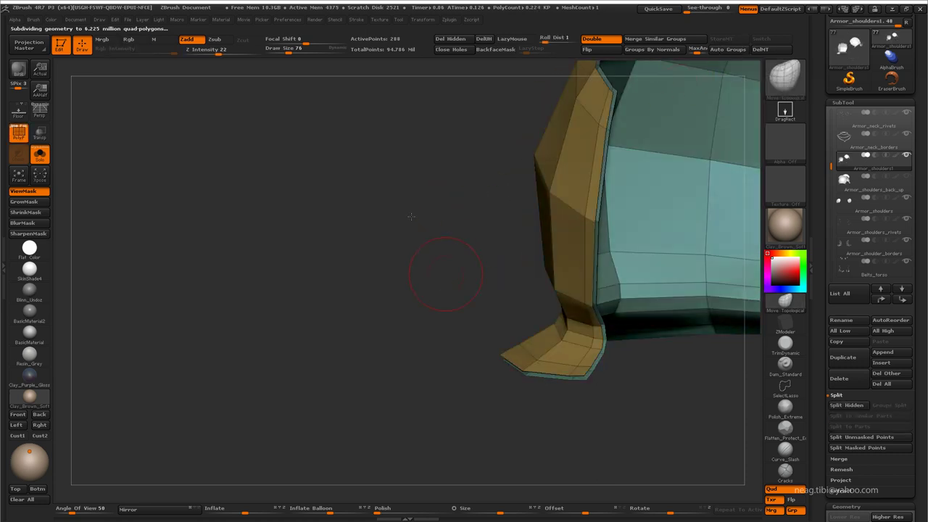
mouse_move(441, 270)
right_mouse_down()
mouse_move(394, 253)
mouse_move(624, 298)
mouse_move(389, 356)
mouse_move(535, 269)
right_mouse_up()
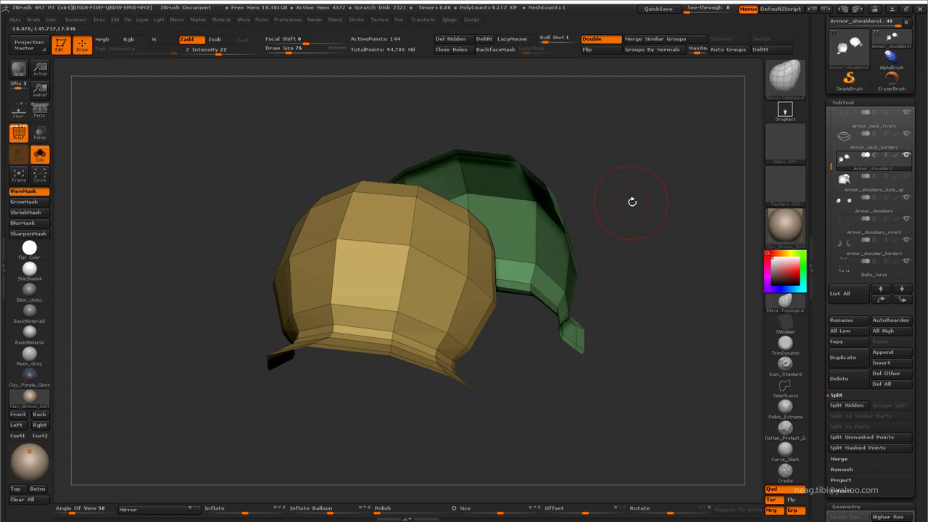
right_click_drag(630, 201, 450, 423)
Unhide all parts, hide the pink inner lining polygroup, then reveal it again
left_click(145, 128, "ctrl+shift")
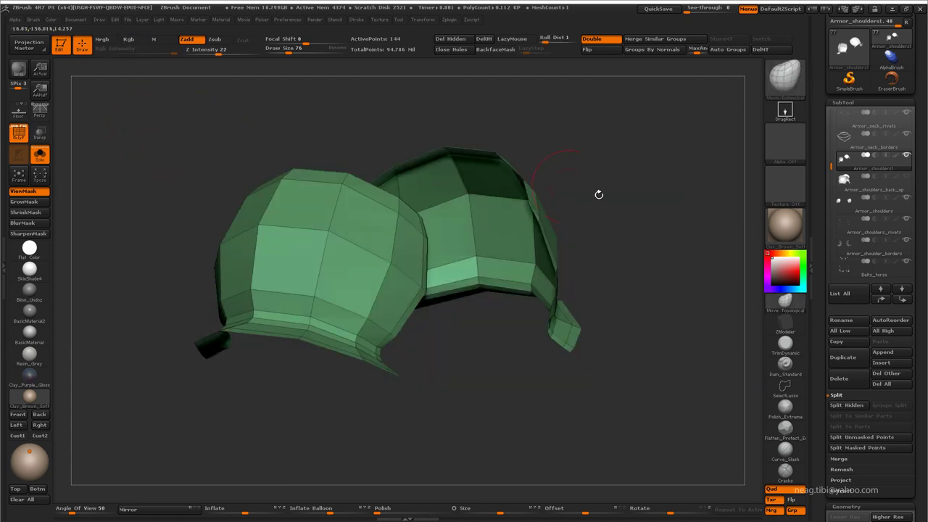
right_click_drag(700, 220, 687, 207)
left_click(472, 254, "ctrl+shift")
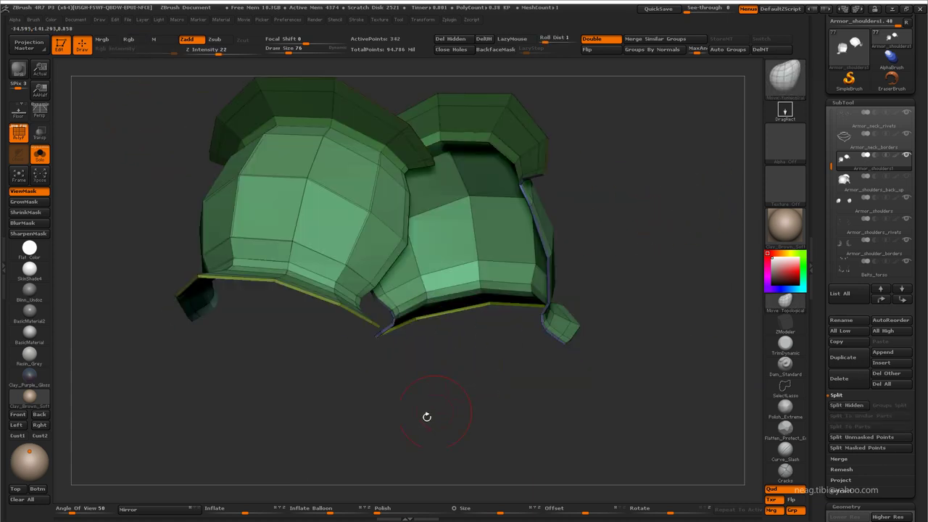
mouse_move(427, 416)
right_mouse_down()
mouse_move(333, 414)
mouse_move(508, 217)
right_mouse_up()
left_click(318, 431, "ctrl+shift")
mouse_move(559, 198)
right_mouse_down()
mouse_move(534, 286)
mouse_move(530, 396)
right_mouse_up()
Subdivide back to 6.225 million points and turn the polygroup wireframe off
key("ctrl+d")
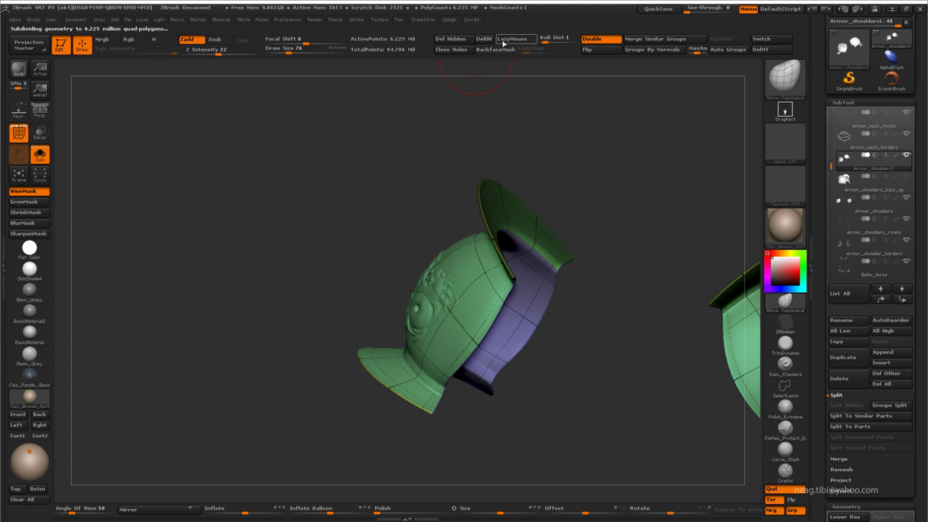
key("w")
right_click_drag(388, 299, 419, 222, "alt")
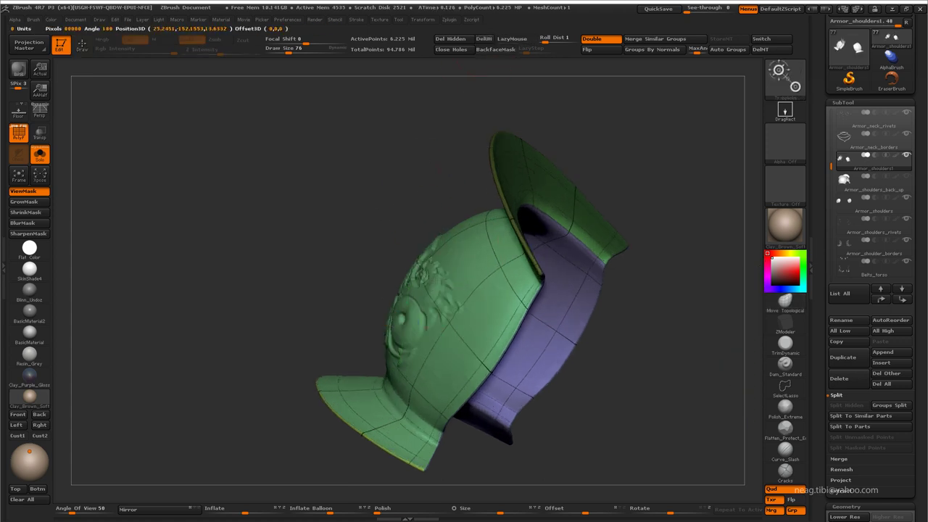
mouse_move(406, 304)
right_mouse_down()
mouse_move(437, 335)
mouse_move(317, 262)
mouse_move(317, 235)
mouse_move(304, 255)
mouse_move(419, 279)
mouse_move(363, 249)
mouse_move(373, 259)
right_mouse_up()
key("shift+f")
key("q")
key("shift+f")
key("shift+f")
mouse_move(327, 315)
right_mouse_down("alt")
mouse_move(344, 349)
mouse_move(464, 298)
right_mouse_up("alt")
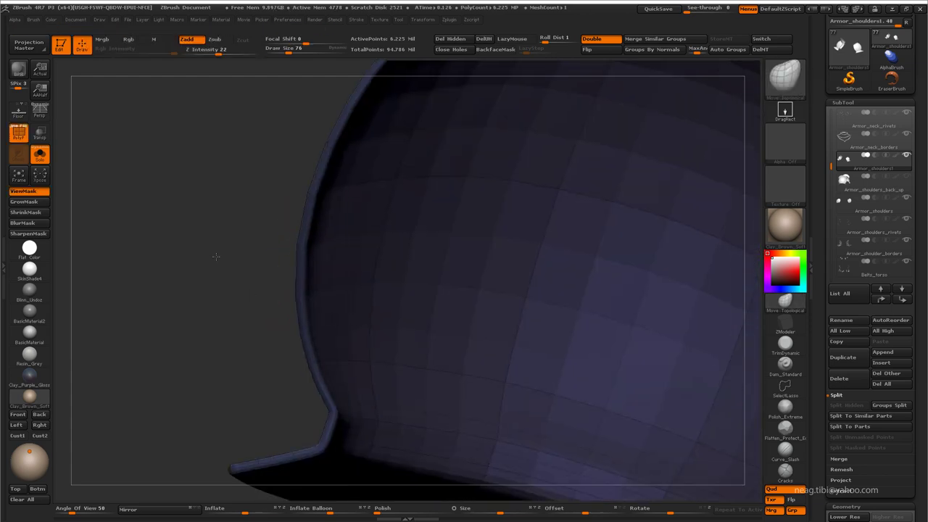
key("shift+f")
Raise sculpt strength to 18, then switch to a smaller, weaker Clay brush
left_click_drag(215, 50, 221, 49)
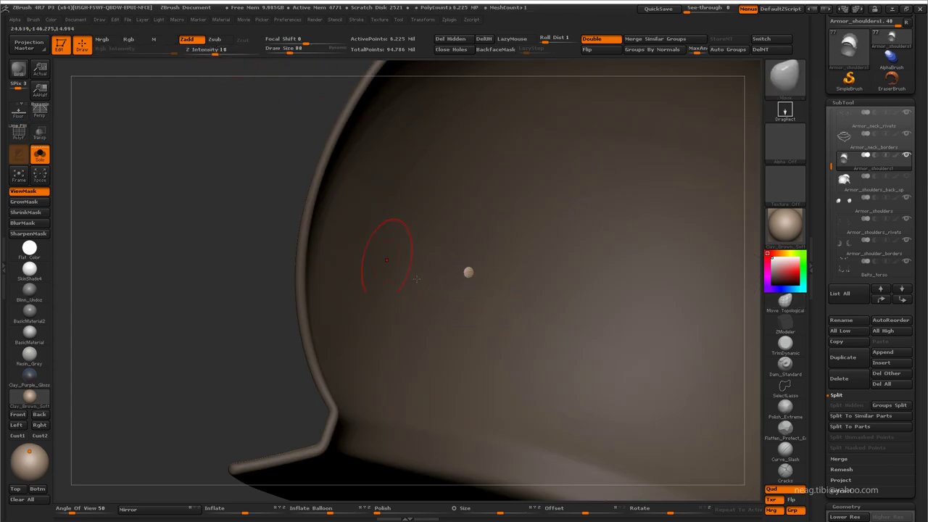
mouse_move(384, 259)
right_mouse_down("alt")
mouse_move(468, 252)
mouse_move(539, 263)
right_mouse_up("alt")
mouse_move(508, 319)
right_mouse_down()
mouse_move(421, 269)
mouse_move(491, 290)
mouse_move(491, 330)
mouse_move(486, 299)
right_mouse_up()
key("b")
key("c")
key("l")
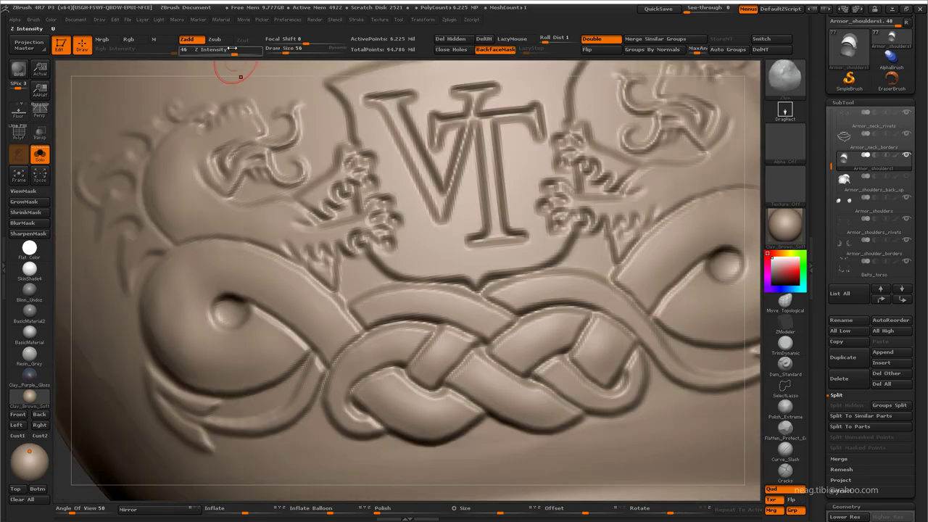
mouse_move(227, 65)
right_mouse_down("alt")
mouse_move(391, 348)
mouse_move(348, 307)
right_mouse_up("alt")
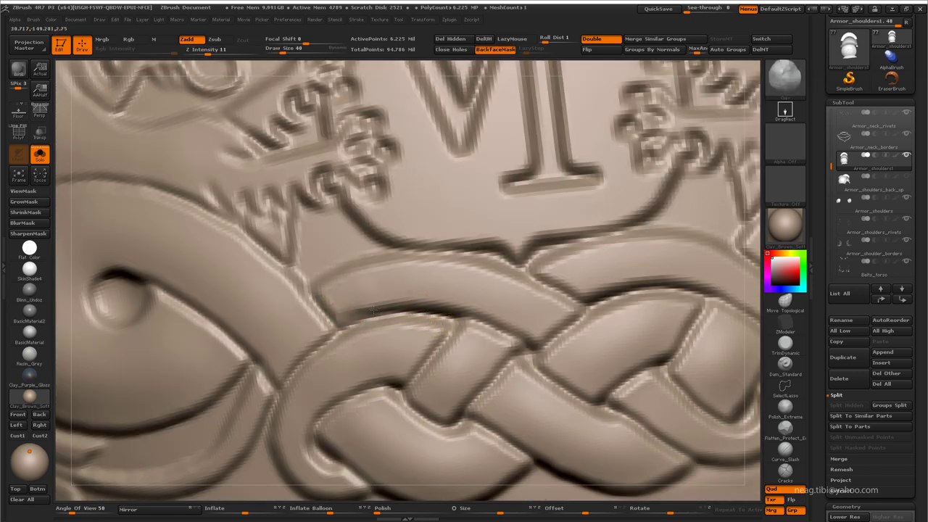
Set Roll Dist to 10, then build up and smooth the upper knot strand
left_click(571, 37)
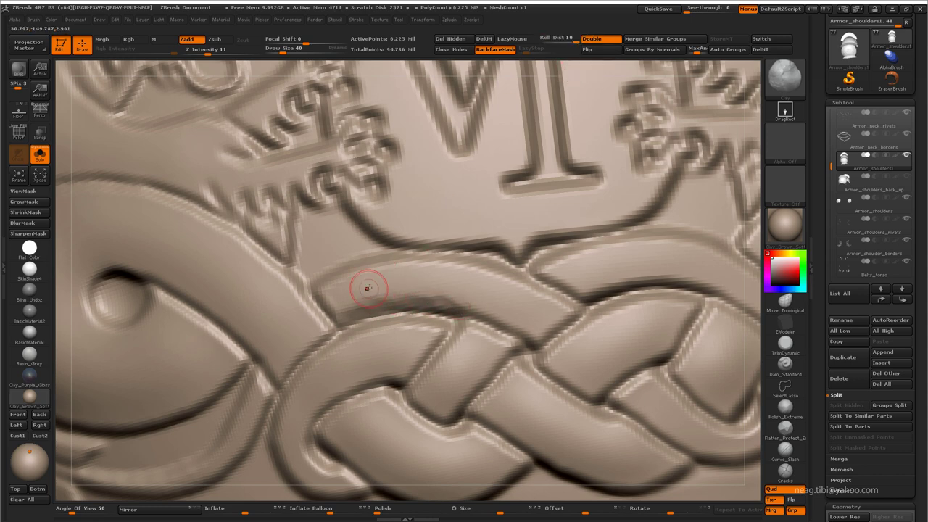
key("b")
key("c")
key("b")
key("shift")
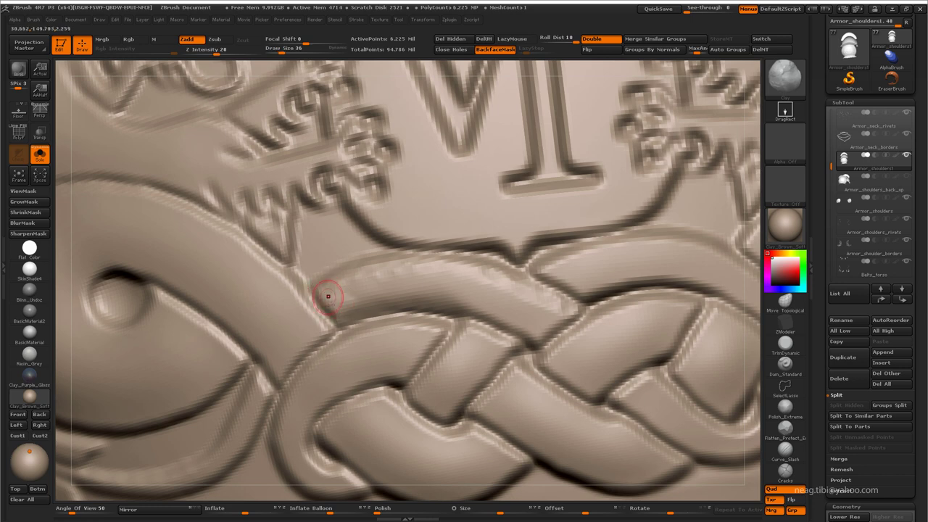
key("shift")
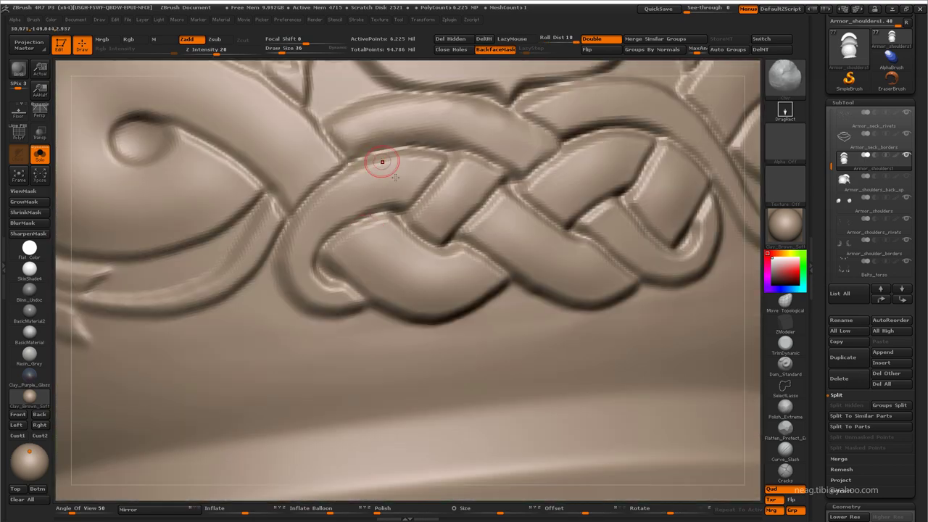
key("alt")
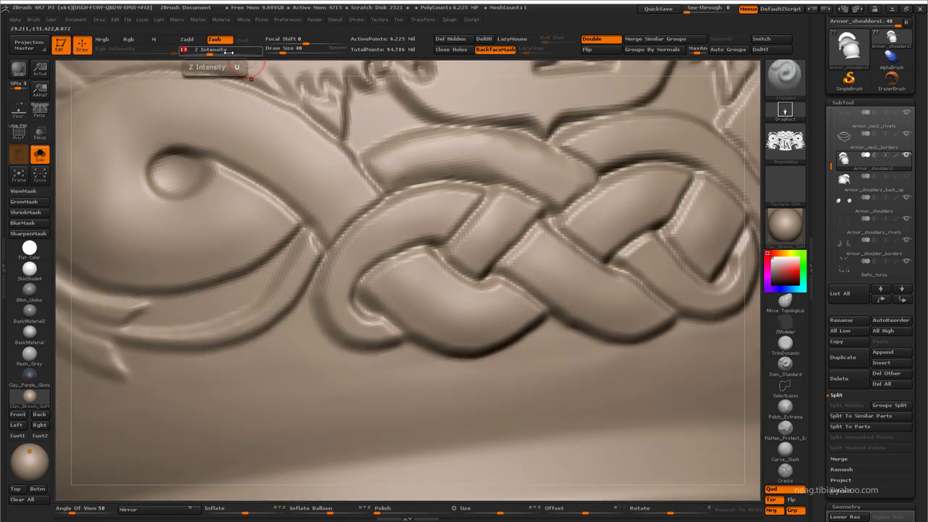
Give the brush the soft round dot alpha and turn on LazyMouse stroke smoothing
left_click(786, 141)
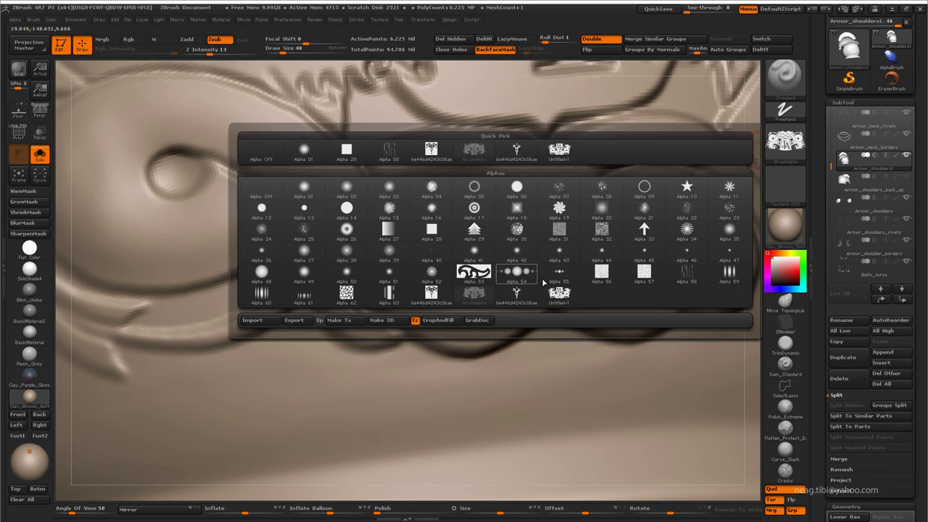
left_click(622, 265)
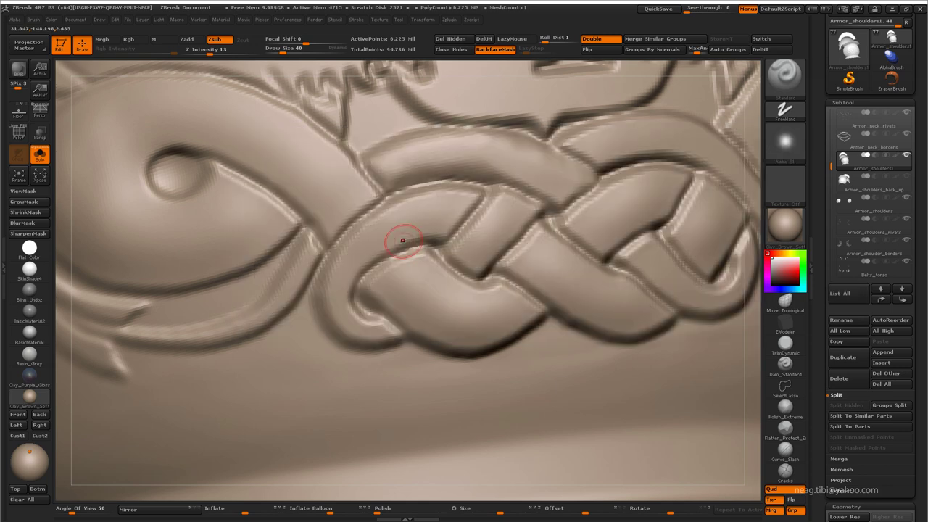
left_click(513, 37)
left_click(356, 20)
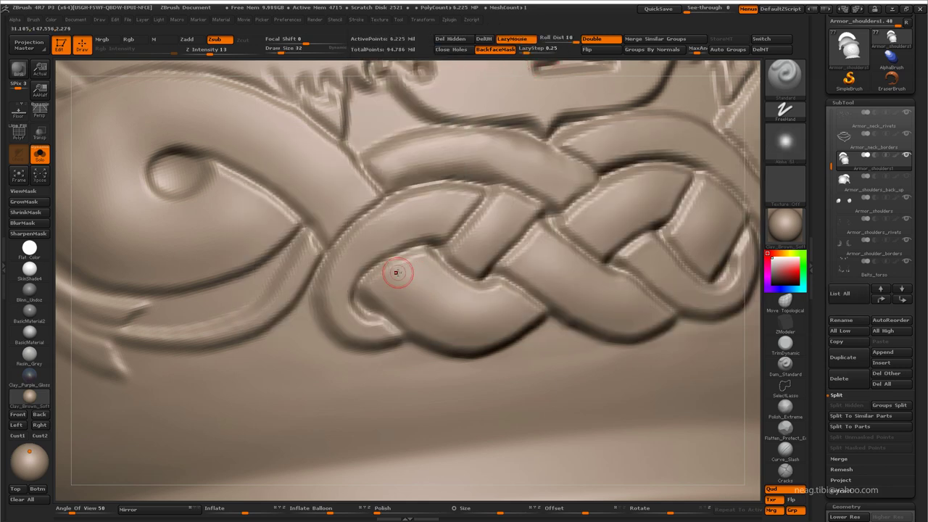
left_click(15, 20)
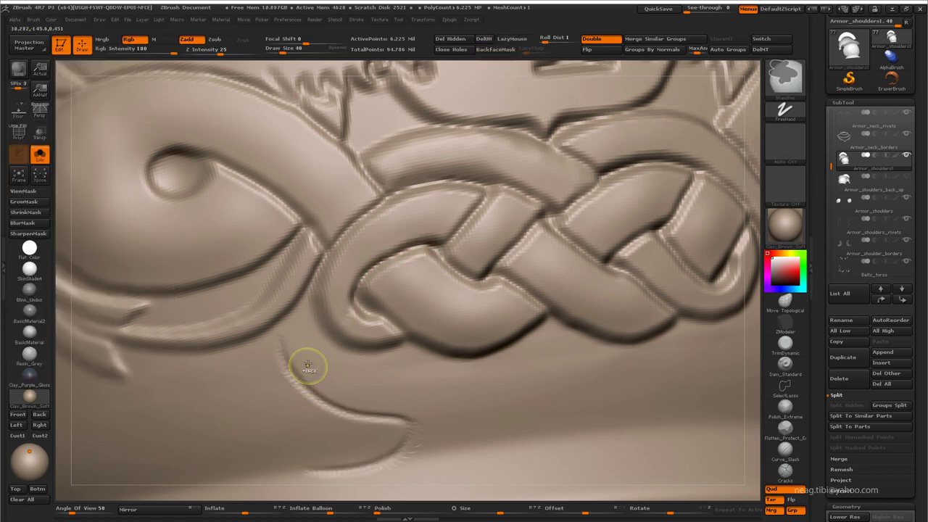
Pick the Standard brush, set it to Zsub carving and lower its Z Intensity
left_click(785, 74)
left_click(614, 273)
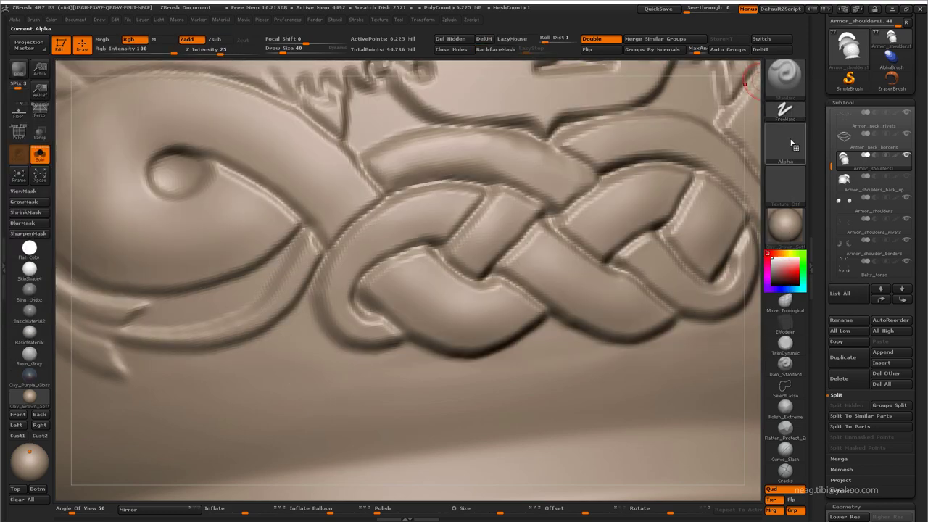
left_click(495, 50)
left_click(215, 39)
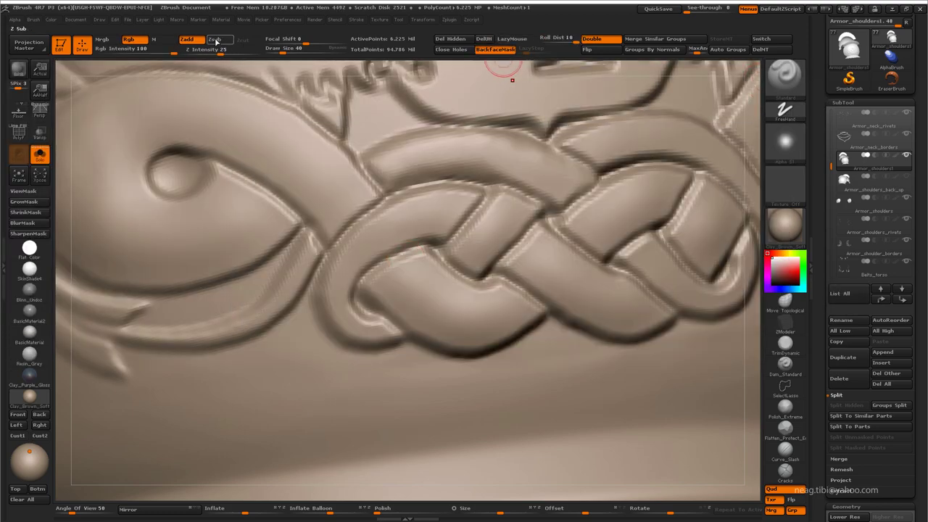
left_click(129, 39)
left_click_drag(219, 50, 210, 52)
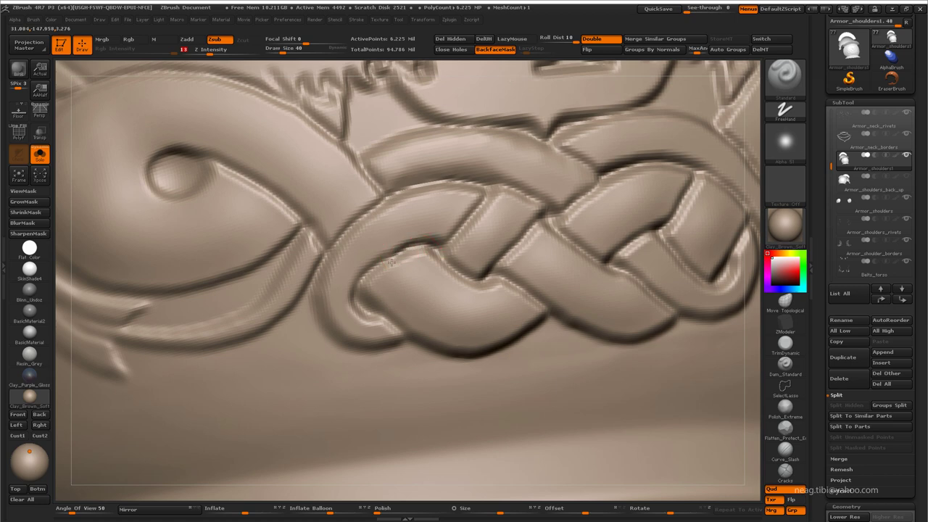
Swap between the raising and carving brushes and make sure stroke smoothing is on
key("1")
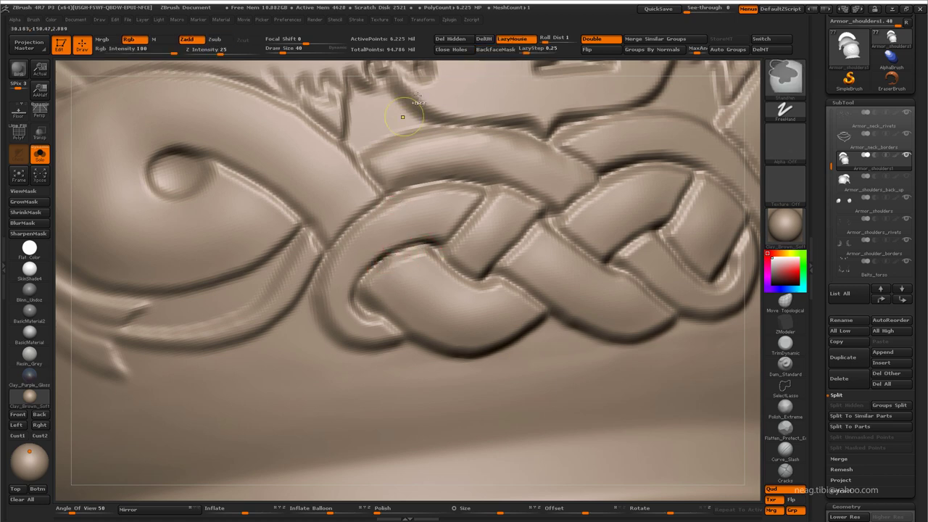
key("1")
left_click(356, 20)
left_click(388, 171)
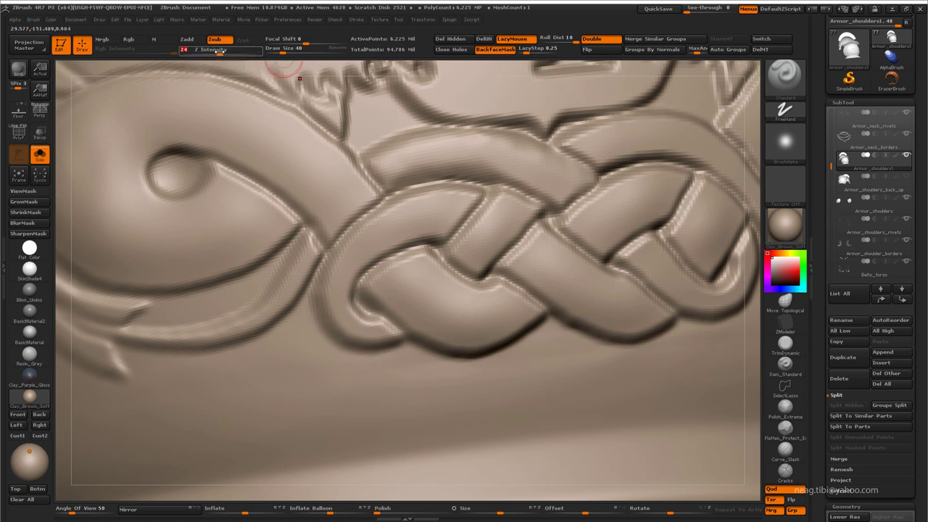
key("1")
key("1")
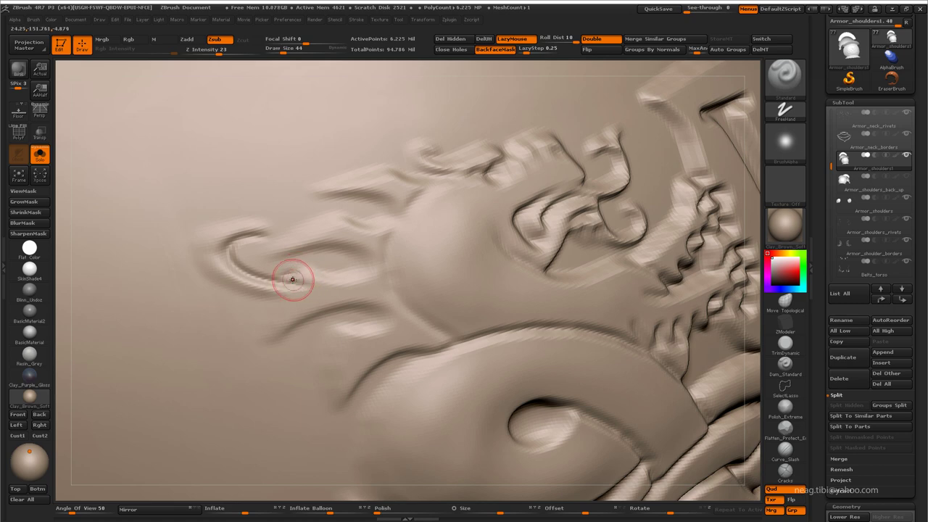
Carve along the dragon's ear curl, head ridge, ear top, ear tip and lower ear edge
mouse_move(293, 269)
left_mouse_down()
mouse_move(325, 269)
mouse_move(297, 234)
left_mouse_up()
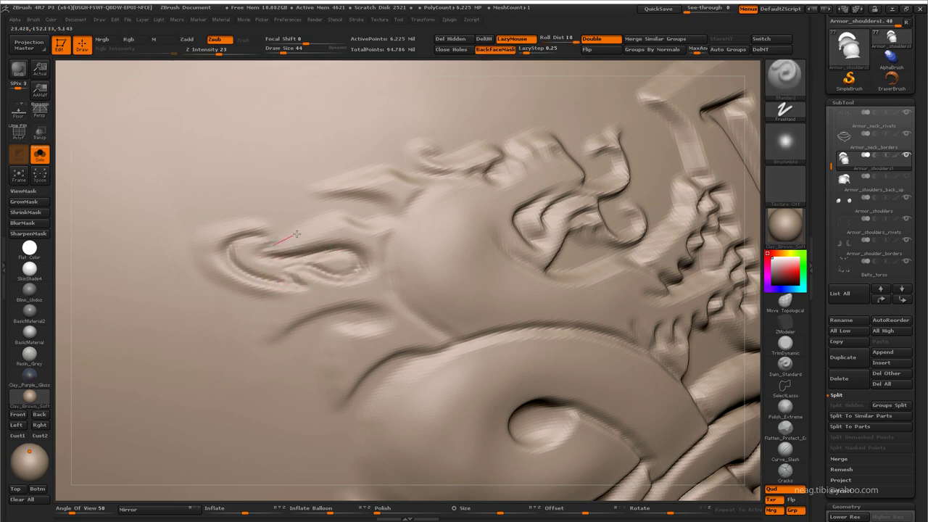
mouse_move(341, 212)
left_mouse_down()
mouse_move(442, 181)
mouse_move(404, 167)
left_mouse_up()
left_click_drag(447, 146, 448, 163)
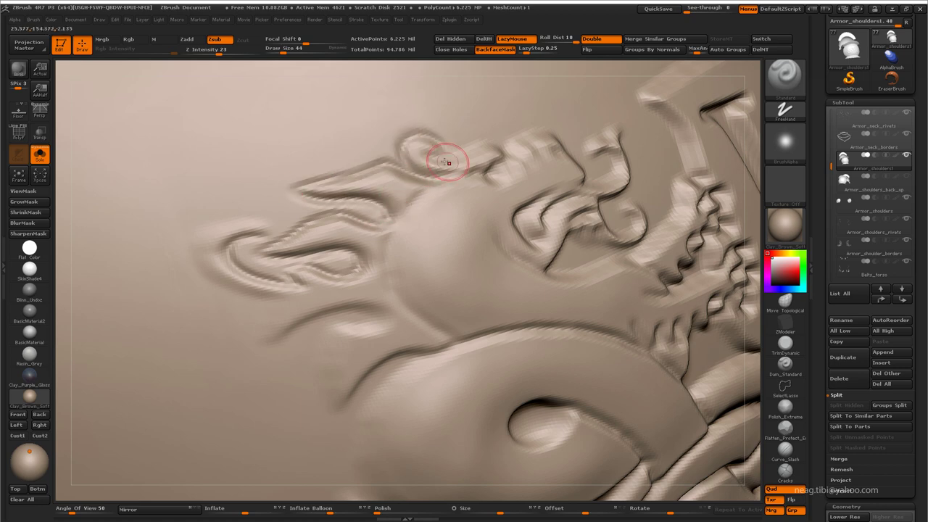
left_click_drag(501, 140, 518, 150)
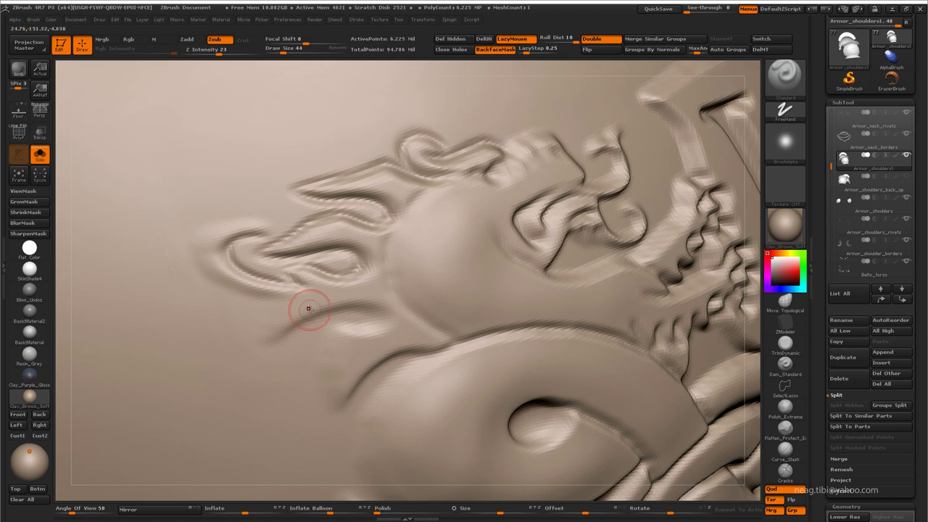
right_click_drag(305, 307, 268, 175, "ctrl")
mouse_move(268, 175)
left_mouse_down()
mouse_move(280, 155)
mouse_move(267, 148)
left_mouse_up()
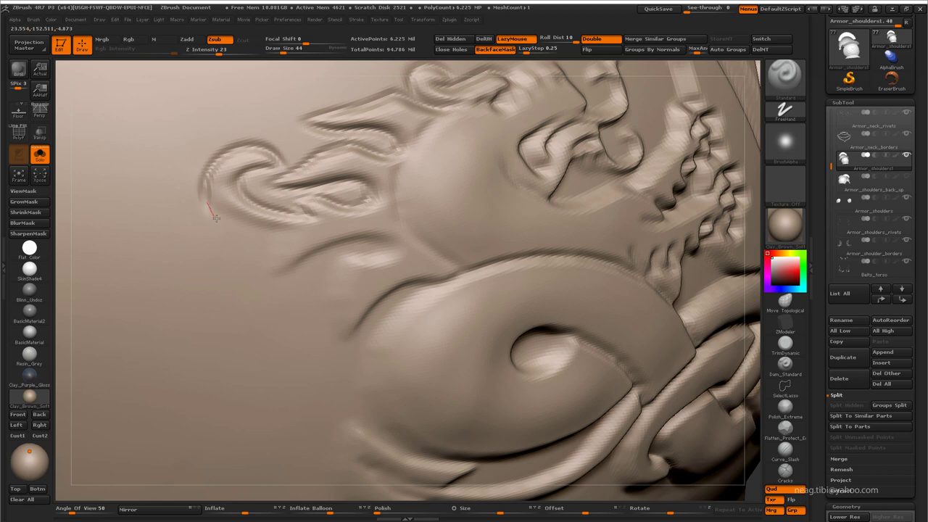
left_click_drag(216, 218, 306, 230)
mouse_move(266, 259)
left_mouse_down()
mouse_move(284, 296)
mouse_move(279, 287)
mouse_move(320, 256)
mouse_move(388, 243)
mouse_move(341, 255)
left_mouse_up()
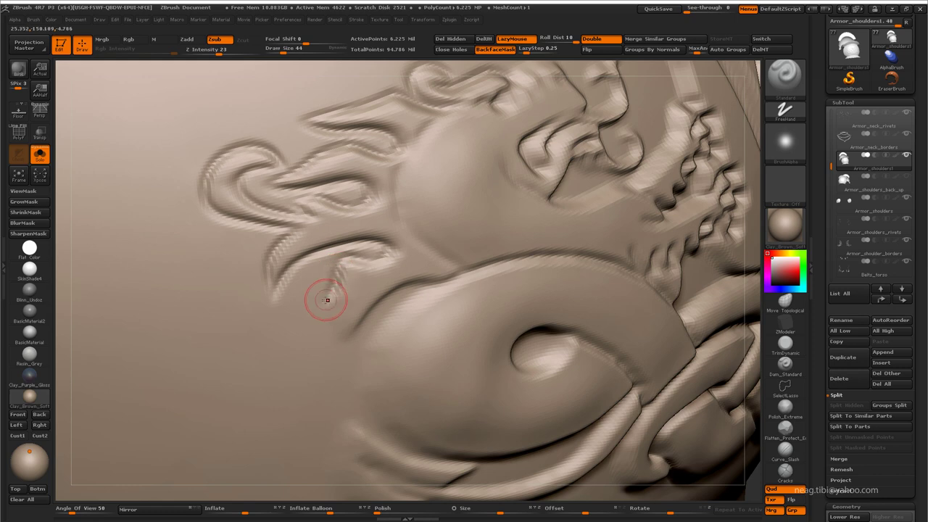
Extend the lower-ear groove and deepen the groove along the back and curve of the head
right_click_drag(335, 341, 342, 348)
left_click_drag(341, 348, 406, 286)
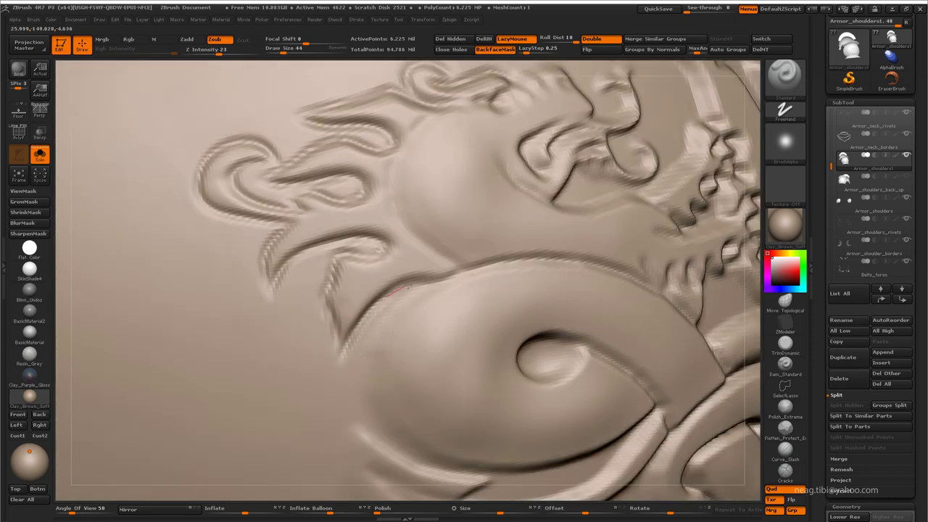
mouse_move(459, 279)
right_mouse_down()
mouse_move(365, 277)
mouse_move(384, 208)
right_mouse_up()
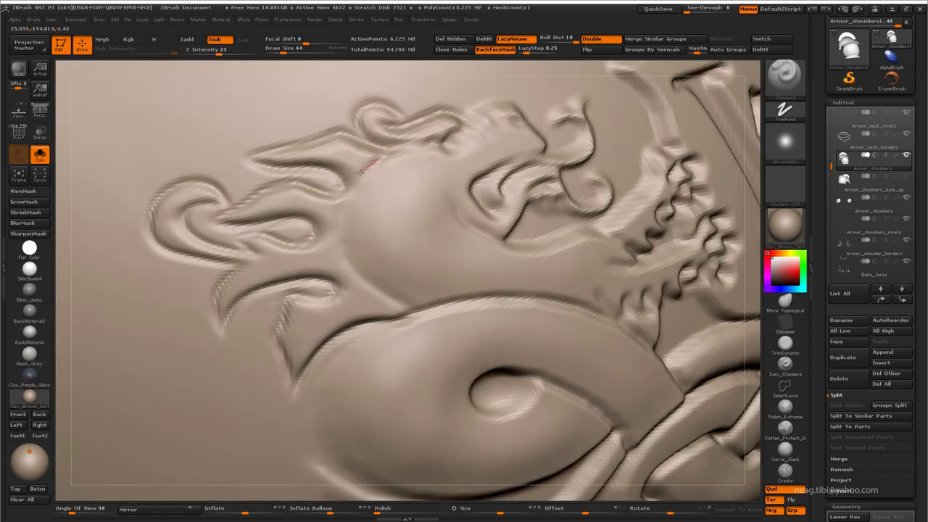
mouse_move(345, 209)
left_mouse_down()
mouse_move(347, 250)
mouse_move(374, 290)
mouse_move(403, 308)
mouse_move(435, 305)
left_mouse_up()
key("f")
mouse_move(439, 261)
right_mouse_down()
mouse_move(449, 239)
mouse_move(448, 197)
right_mouse_up()
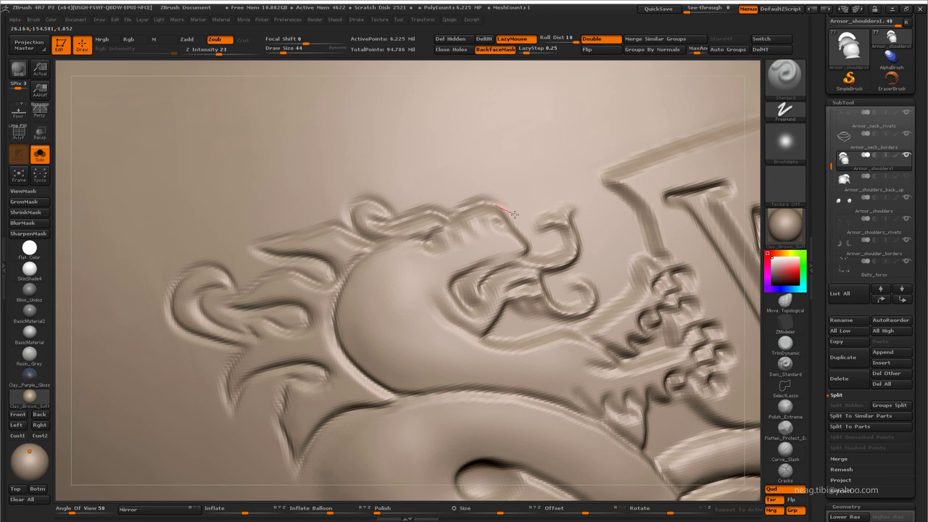
mouse_move(514, 214)
right_mouse_down("alt")
mouse_move(452, 182)
mouse_move(368, 211)
right_mouse_up("alt")
key("f")
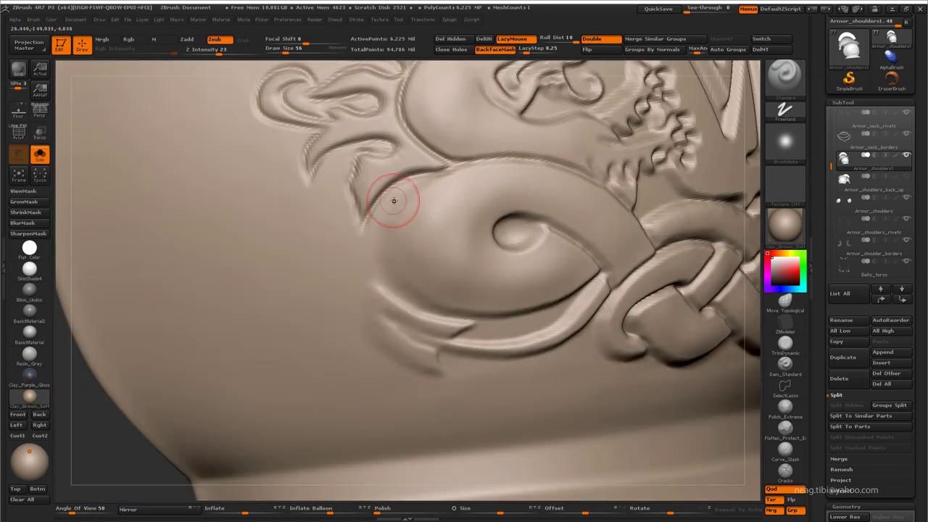
left_click_drag(394, 201, 424, 177)
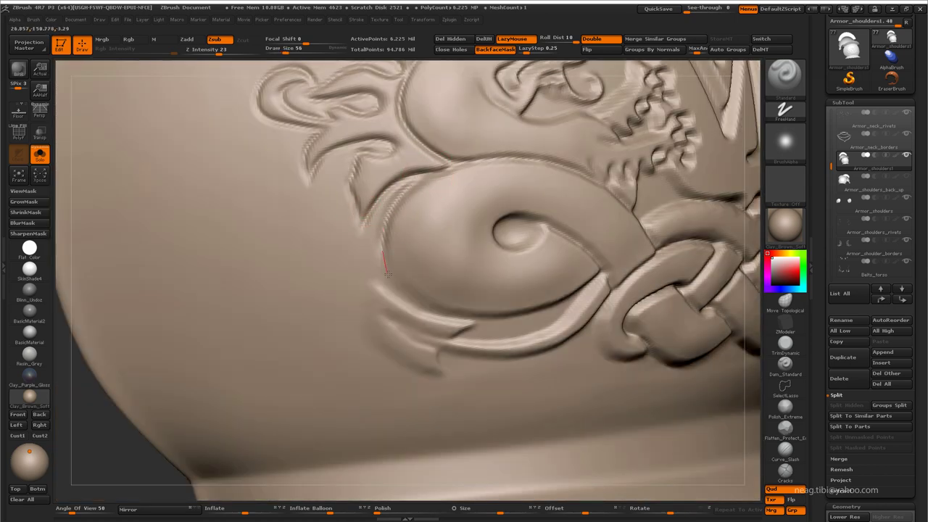
Raise and sharpen the lower fin curl's edge out to its tip
left_click_drag(445, 315, 425, 311)
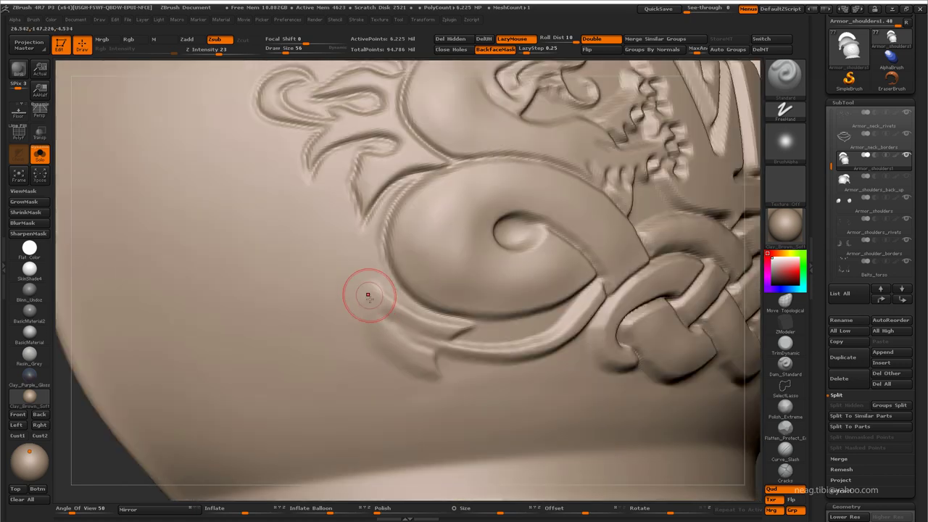
left_click_drag(363, 294, 379, 349)
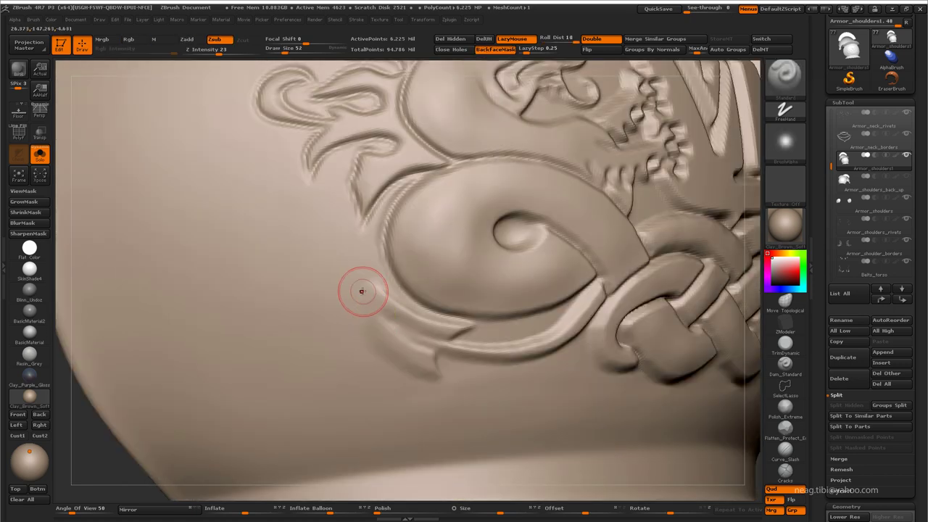
left_click_drag(361, 284, 365, 324)
mouse_move(386, 359)
left_mouse_down()
mouse_move(438, 381)
mouse_move(435, 368)
left_mouse_up()
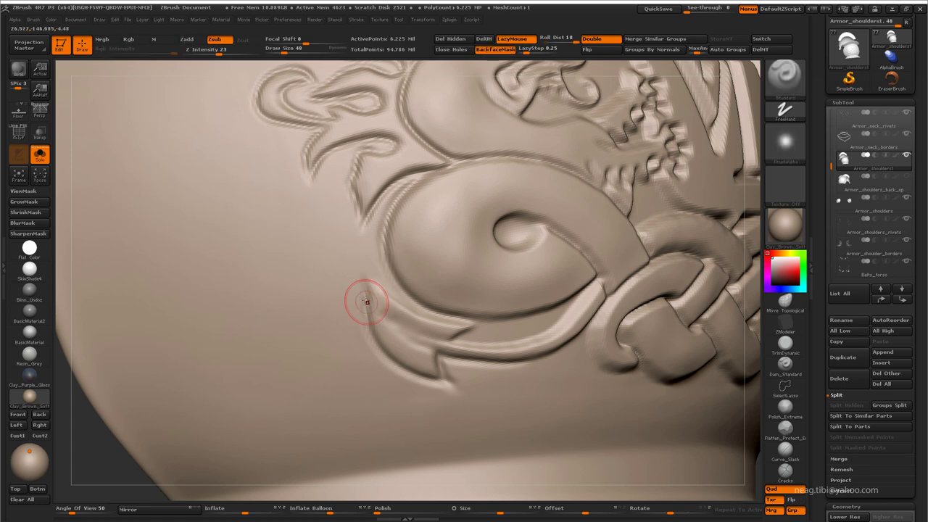
left_click_drag(369, 252, 384, 288)
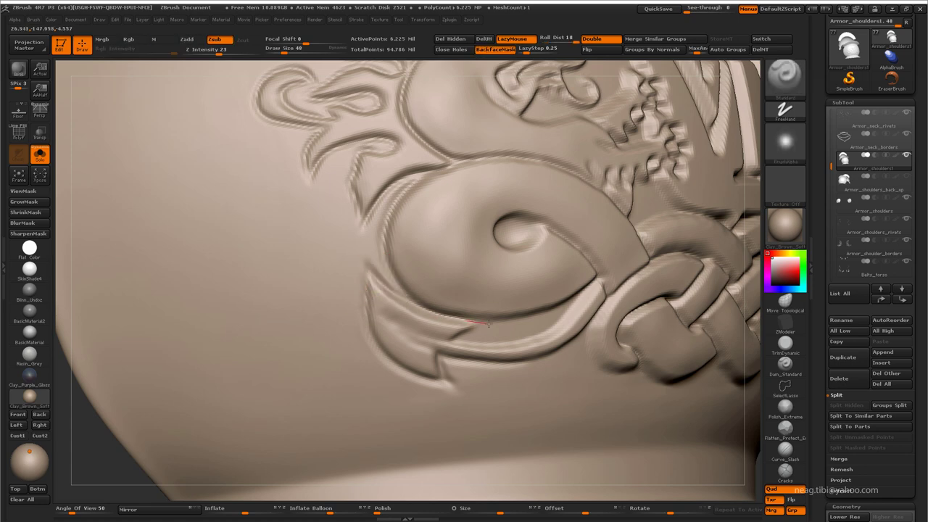
left_click_drag(490, 325, 466, 334)
Refine the dragon's ear ridge, head and neck ridge with light strokes
key("f")
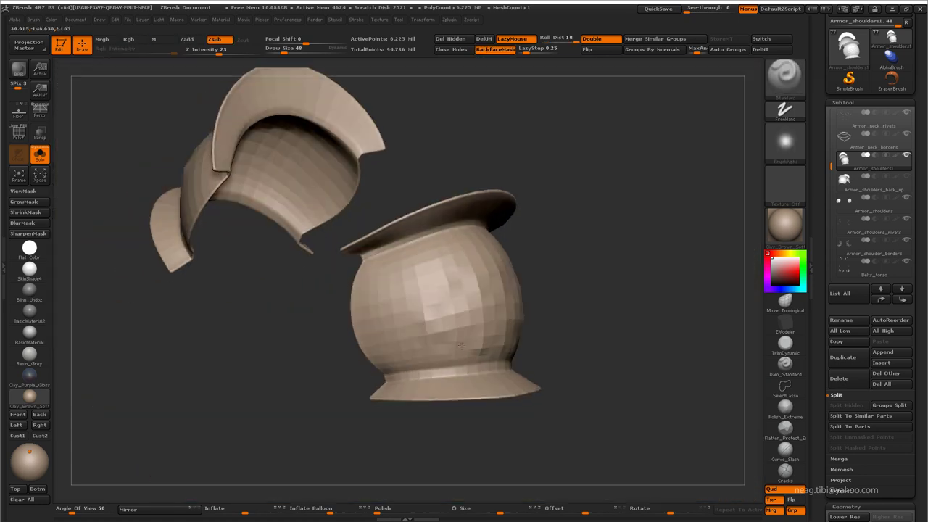
mouse_move(406, 348)
left_mouse_down()
mouse_move(477, 307)
mouse_move(525, 322)
mouse_move(464, 290)
mouse_move(373, 187)
left_mouse_up()
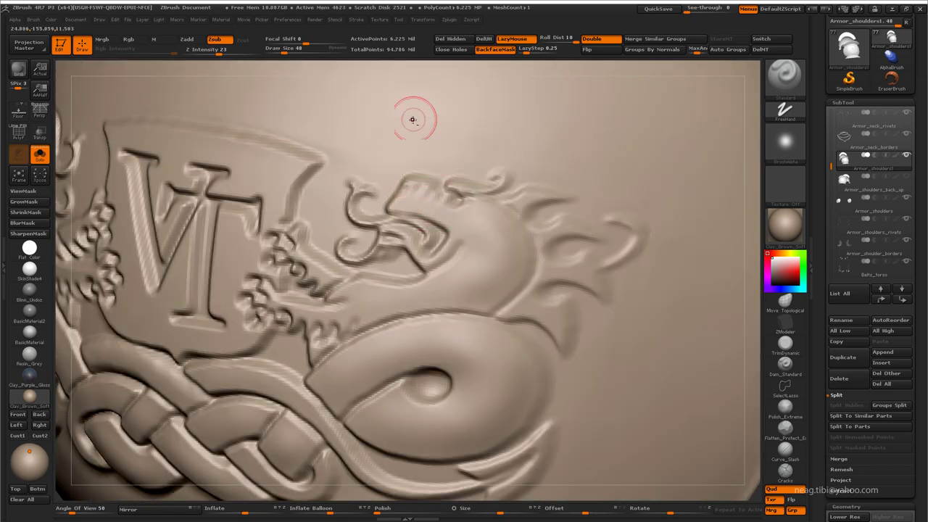
left_click_drag(414, 118, 362, 162)
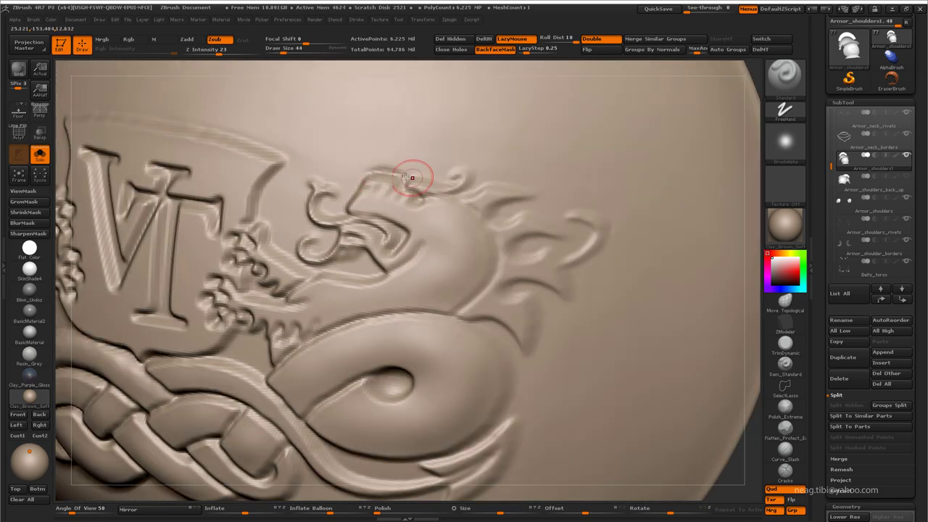
left_click_drag(417, 179, 404, 176)
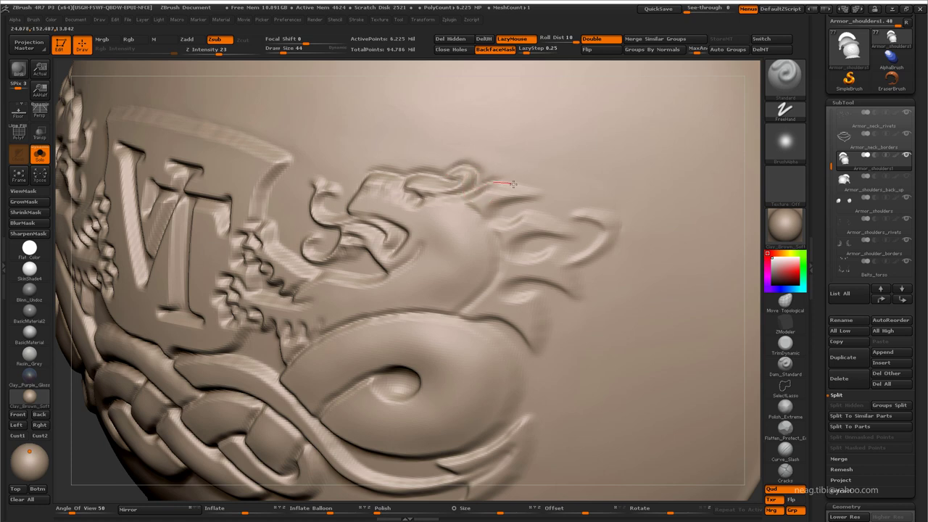
left_click_drag(513, 183, 517, 203)
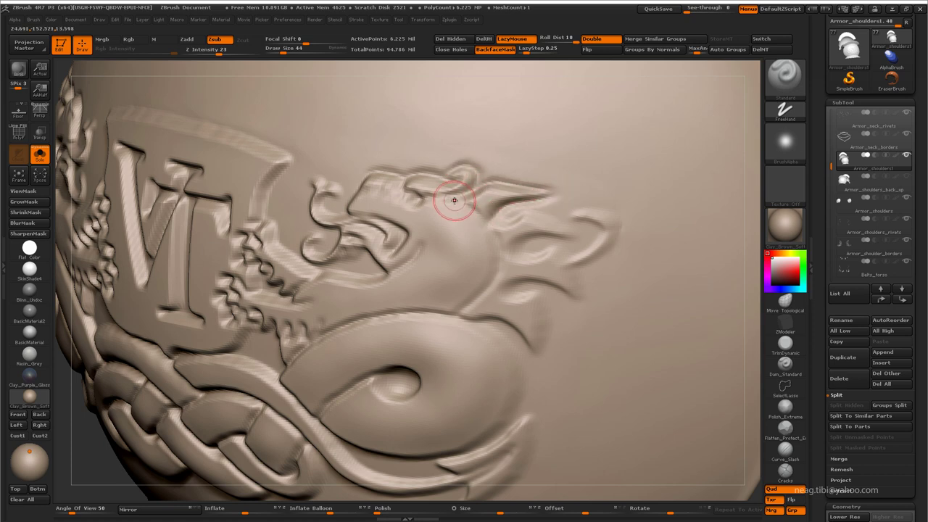
left_click_drag(454, 200, 493, 228)
mouse_move(490, 288)
left_mouse_down()
mouse_move(459, 310)
mouse_move(534, 207)
mouse_move(492, 219)
mouse_move(582, 242)
mouse_move(530, 241)
mouse_move(512, 258)
mouse_move(556, 224)
mouse_move(568, 264)
left_mouse_up()
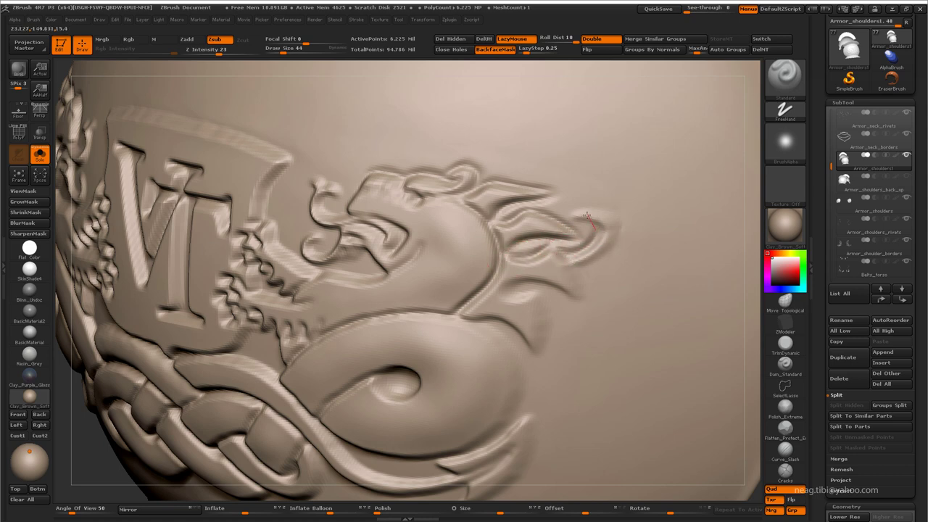
mouse_move(560, 220)
left_mouse_down()
mouse_move(570, 207)
mouse_move(594, 206)
left_mouse_up()
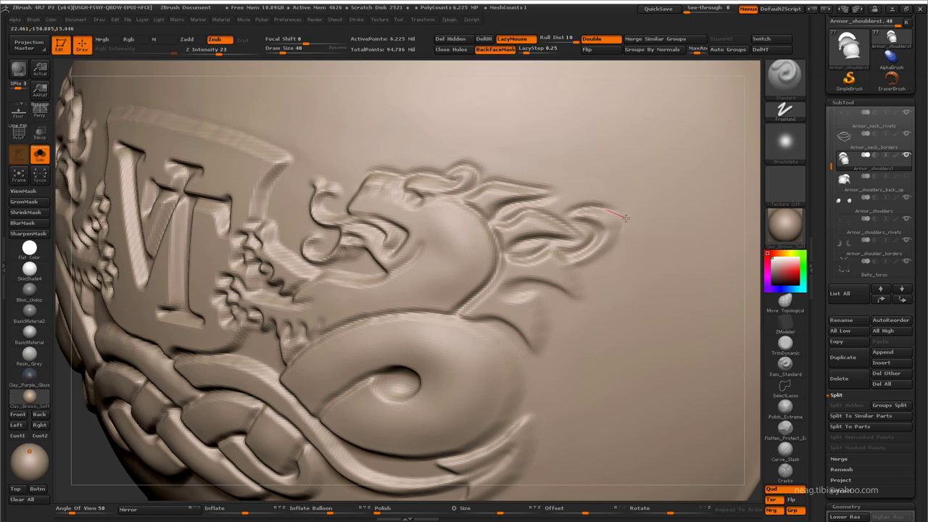
mouse_move(586, 270)
left_mouse_down()
mouse_move(518, 294)
mouse_move(573, 299)
left_mouse_up()
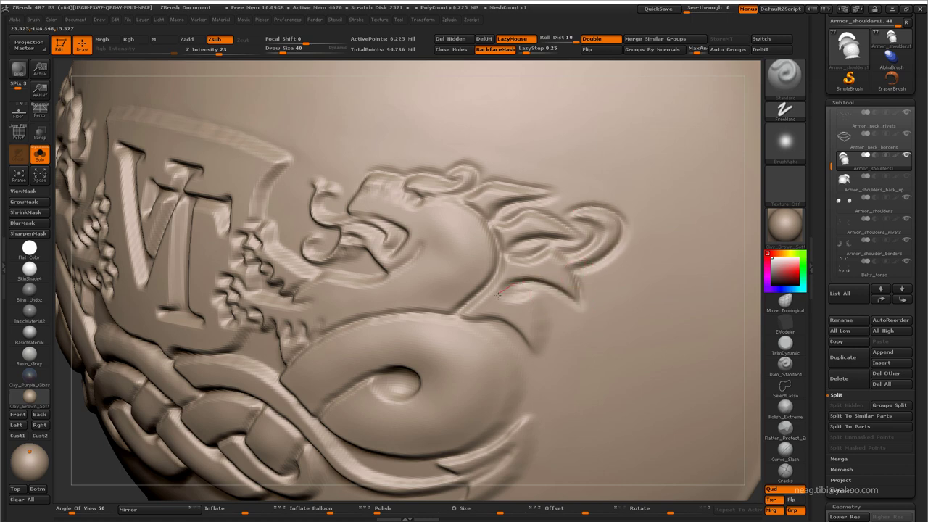
mouse_move(497, 295)
left_mouse_down()
mouse_move(531, 296)
mouse_move(541, 312)
mouse_move(523, 344)
mouse_move(517, 330)
left_mouse_up()
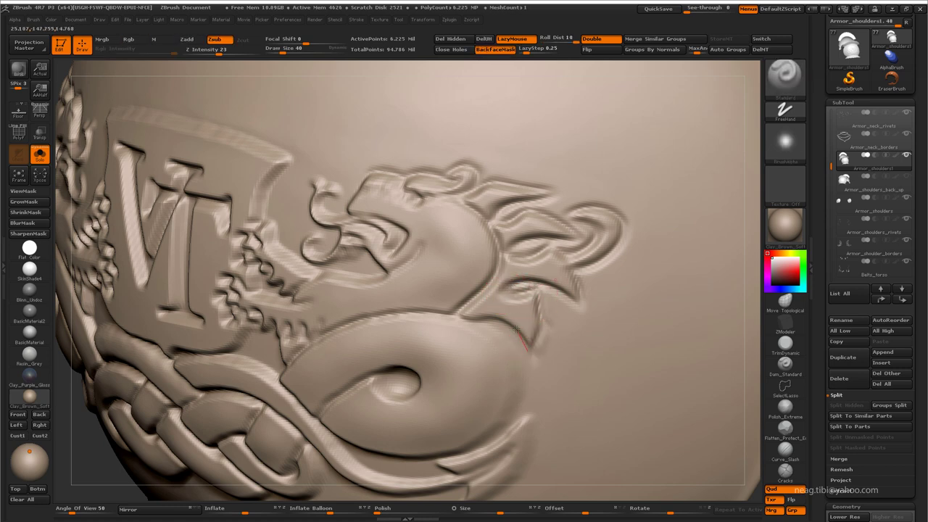
Deepen the groove along the dragon's coiled body edge section by section
right_click_drag(392, 314, 394, 253)
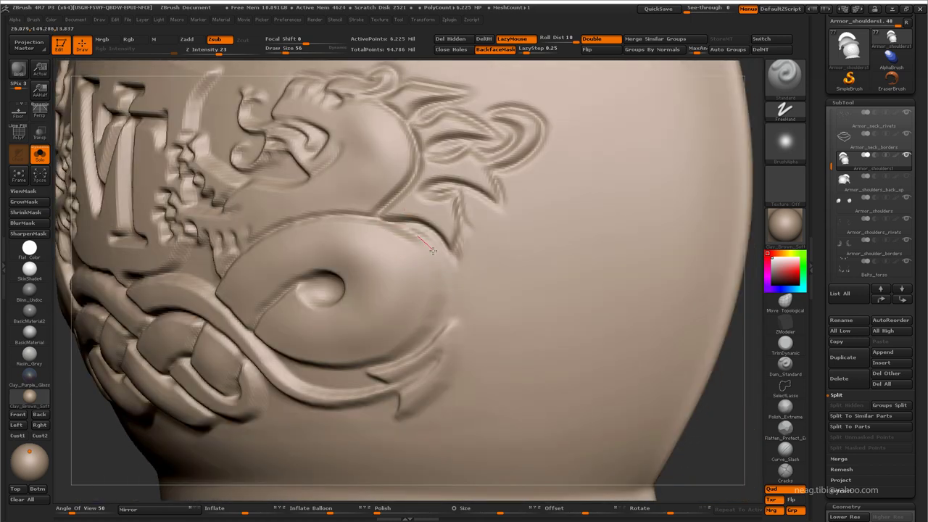
left_click_drag(408, 238, 395, 225)
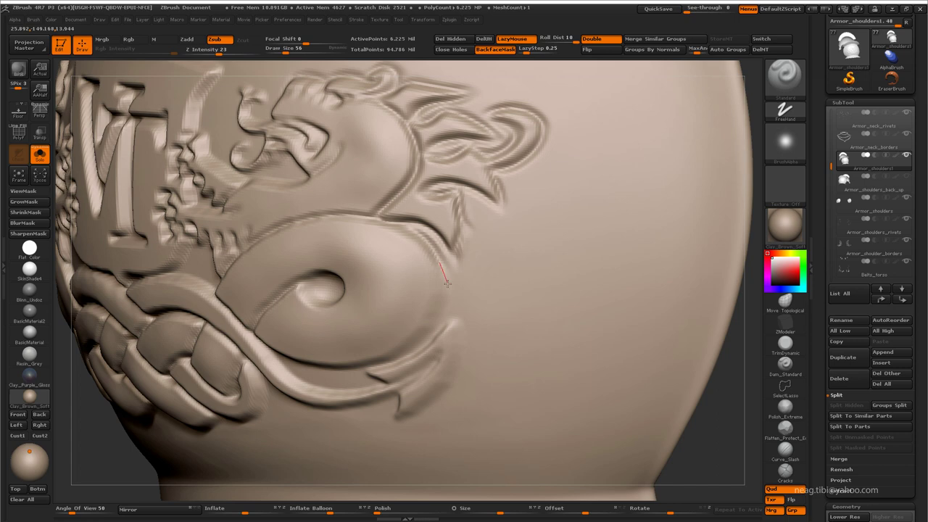
left_click_drag(447, 282, 441, 319)
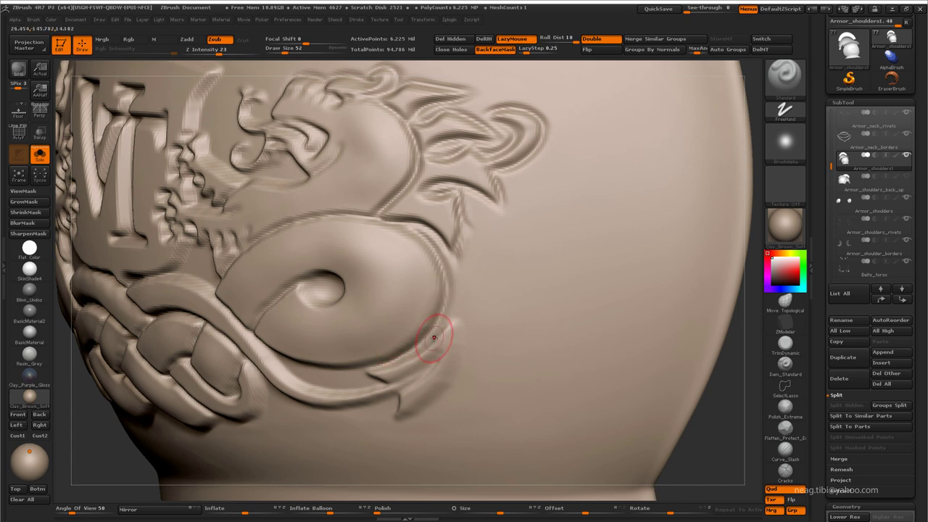
right_click_drag(435, 332, 433, 337)
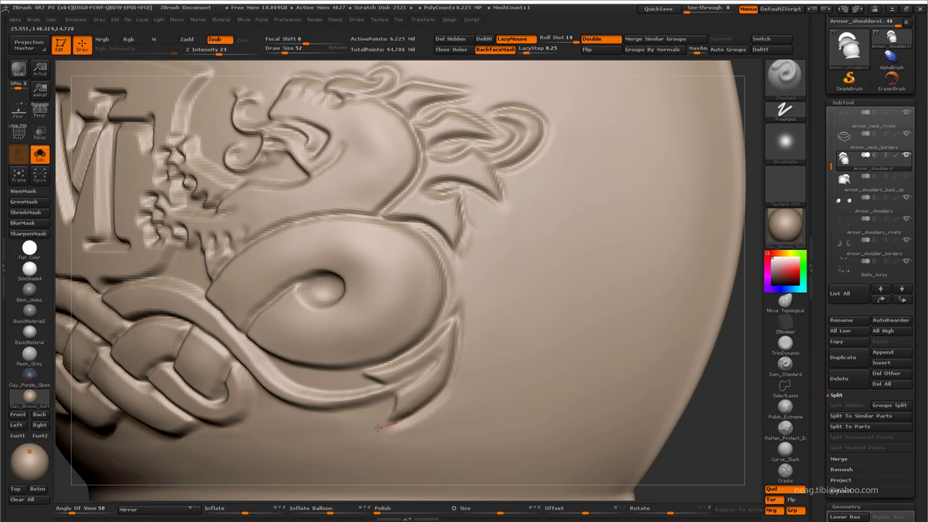
right_click_drag(378, 428, 395, 397)
left_click_drag(385, 427, 374, 384)
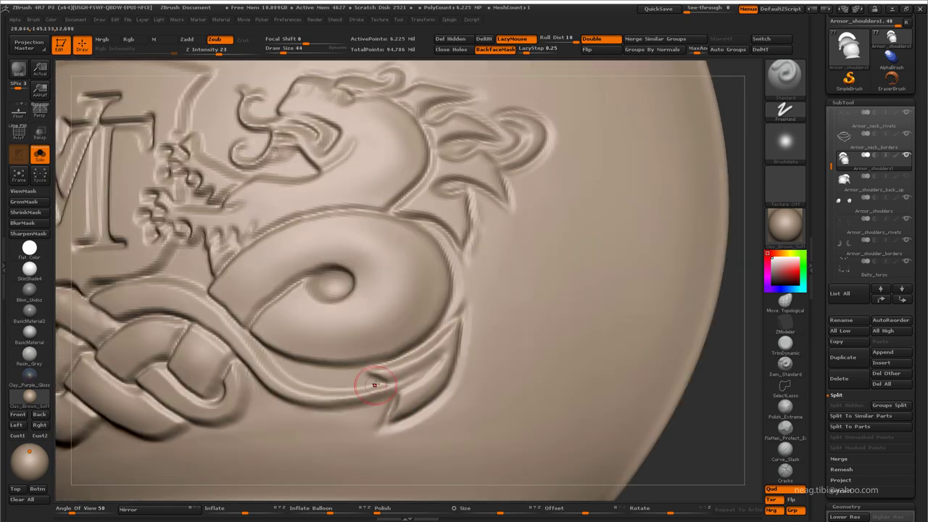
mouse_move(412, 421)
right_mouse_down("alt")
mouse_move(532, 348)
mouse_move(529, 388)
right_mouse_up("alt")
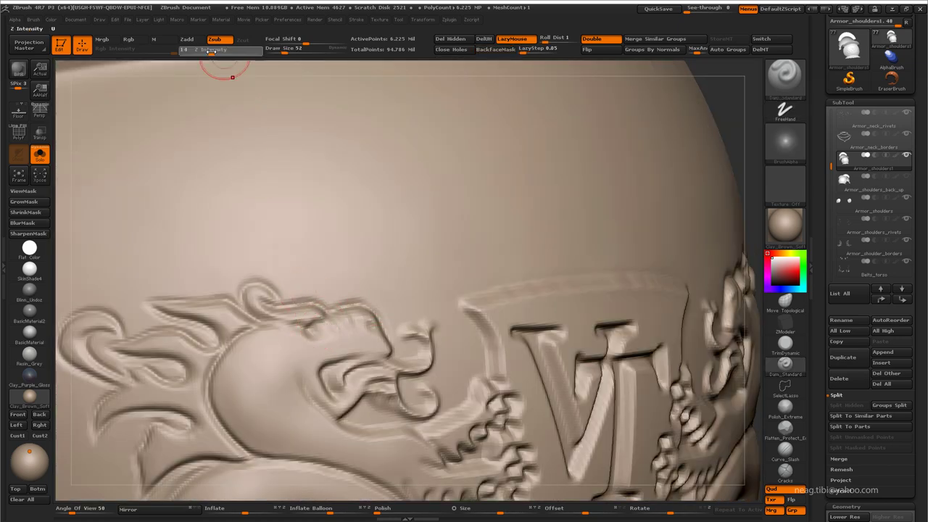
Turn on BackfaceMask and inspect the dragon relief up close
left_click(496, 49)
left_click_drag(545, 42, 573, 41)
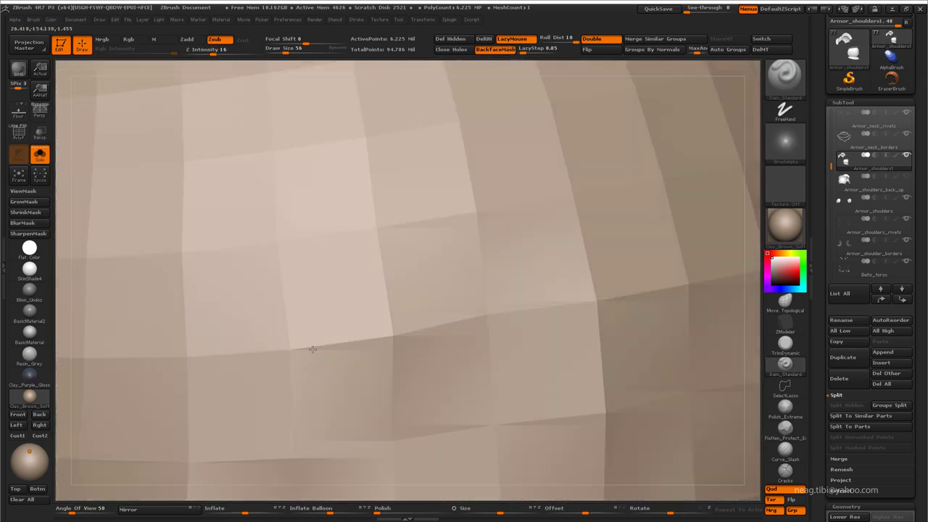
right_click_drag(373, 331, 314, 333, "alt")
key("f")
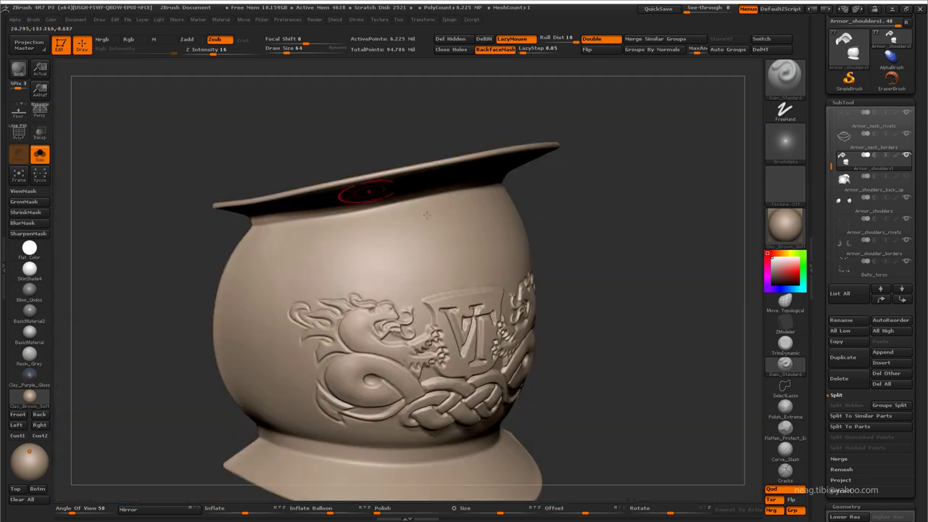
mouse_move(385, 325)
right_mouse_down()
mouse_move(462, 382)
mouse_move(408, 313)
mouse_move(476, 300)
mouse_move(466, 294)
mouse_move(418, 307)
right_mouse_up()
key("f")
Select the Standard brush with Zadd at Z Intensity 14, zoomed onto the VT emblem
key("b")
key("s")
key("t")
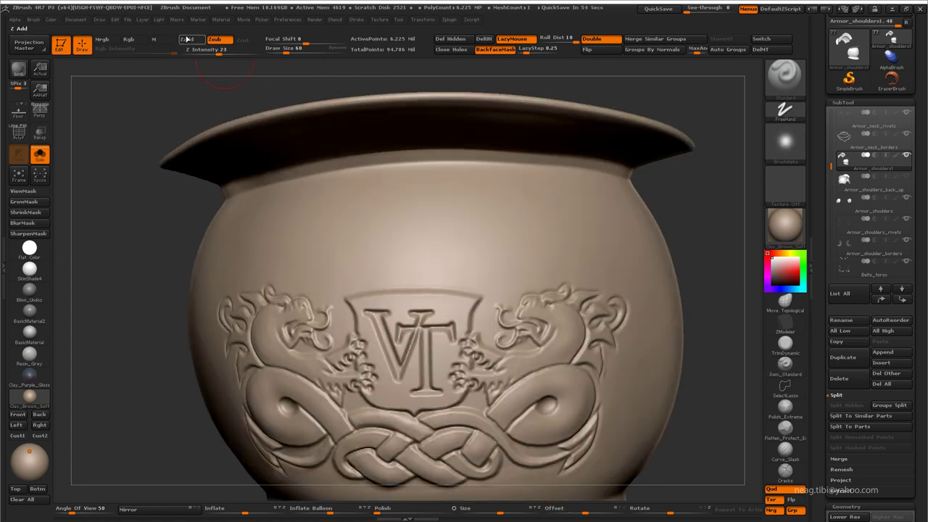
right_click_drag(245, 113, 365, 78, "alt")
Raise the VT shield's top and left edges at brush sizes 48–64, then lower Z Intensity to 26
key("space")
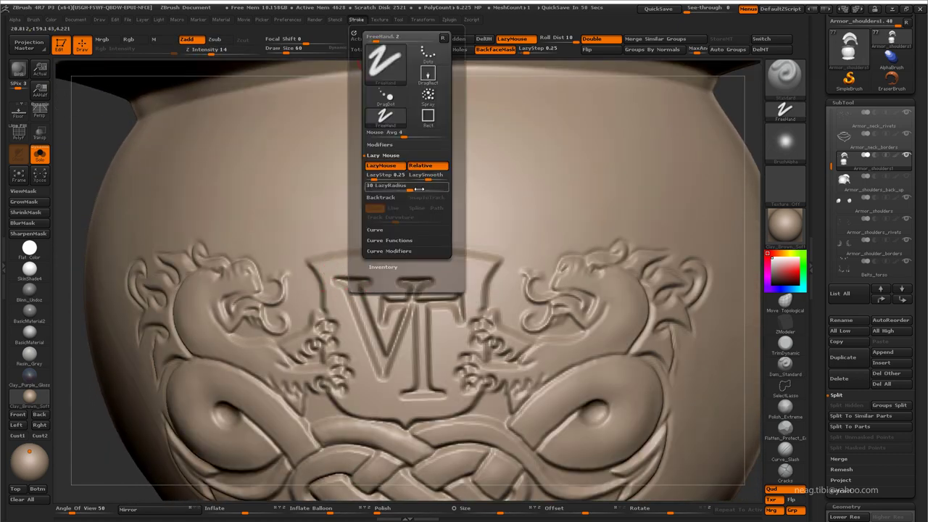
right_click_drag(338, 253, 319, 266, "alt")
left_click_drag(306, 264, 338, 258)
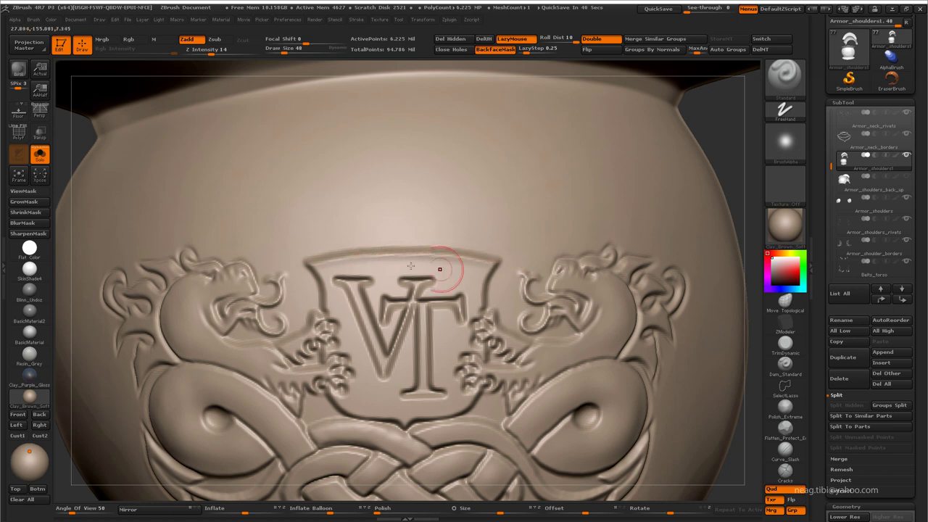
key("bracketright")
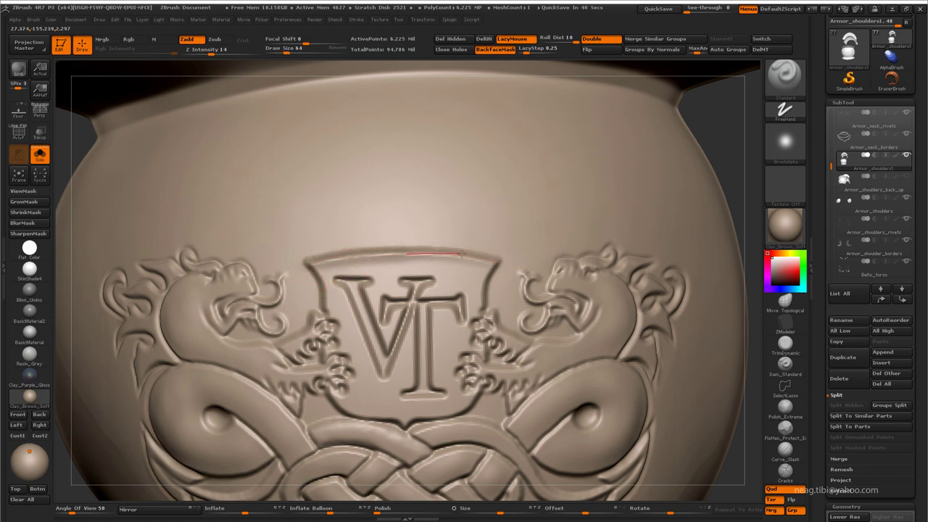
left_click_drag(308, 263, 335, 294)
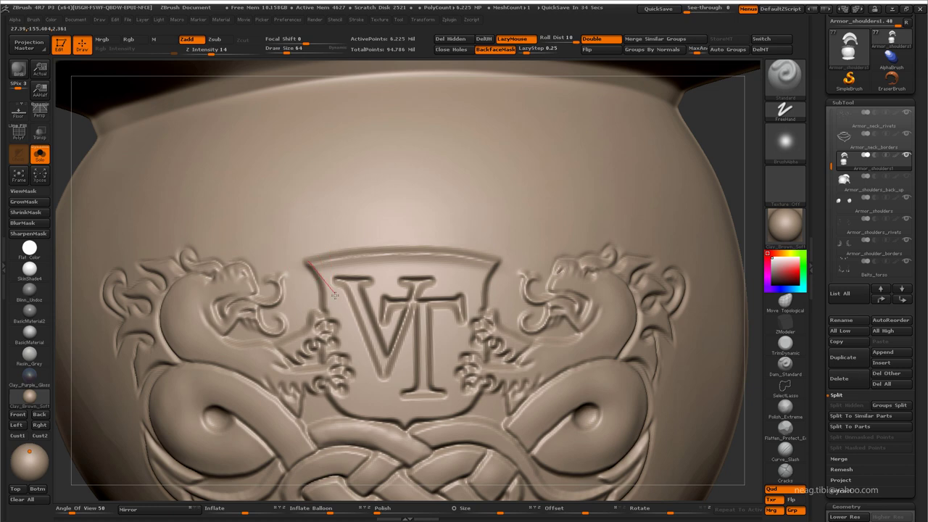
left_click_drag(327, 339, 351, 387)
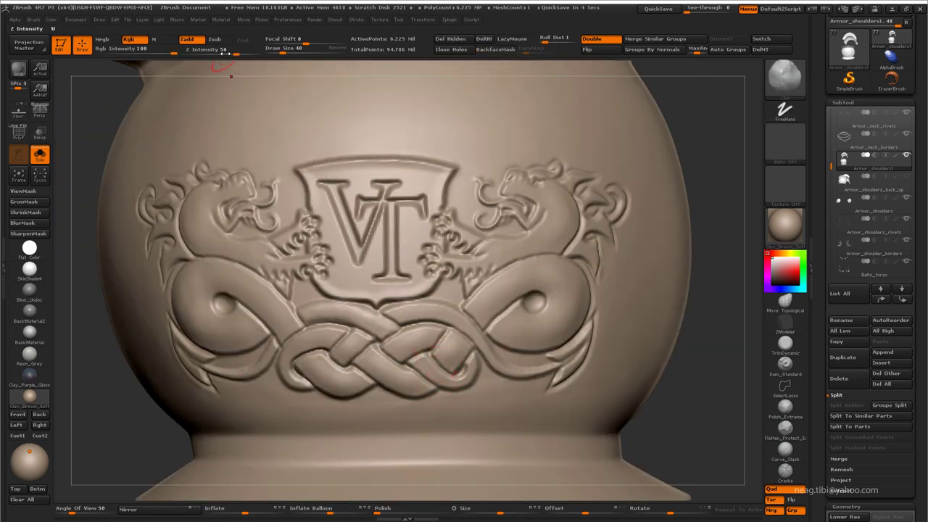
left_click_drag(225, 53, 219, 45)
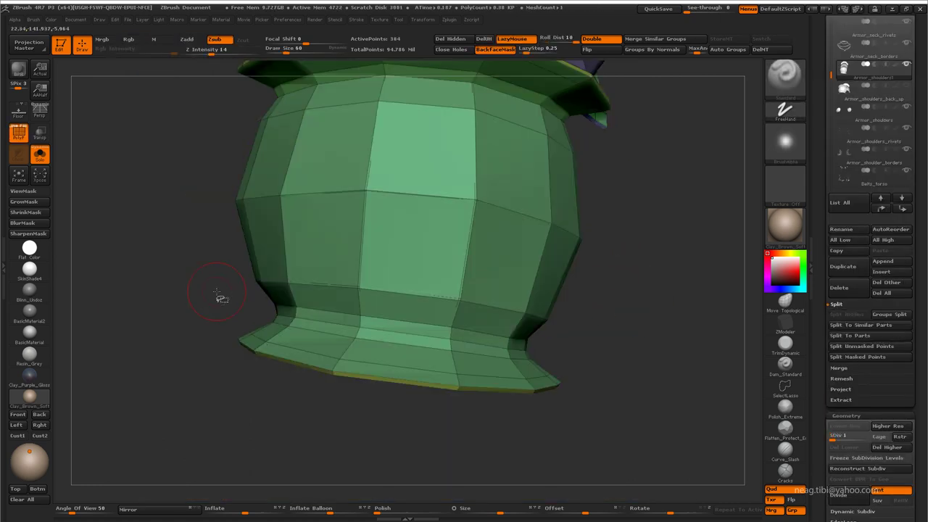
Use the lasso to hide the pauldron's strip polygroup, then show all polygroups again
left_click_drag(290, 290, 395, 388)
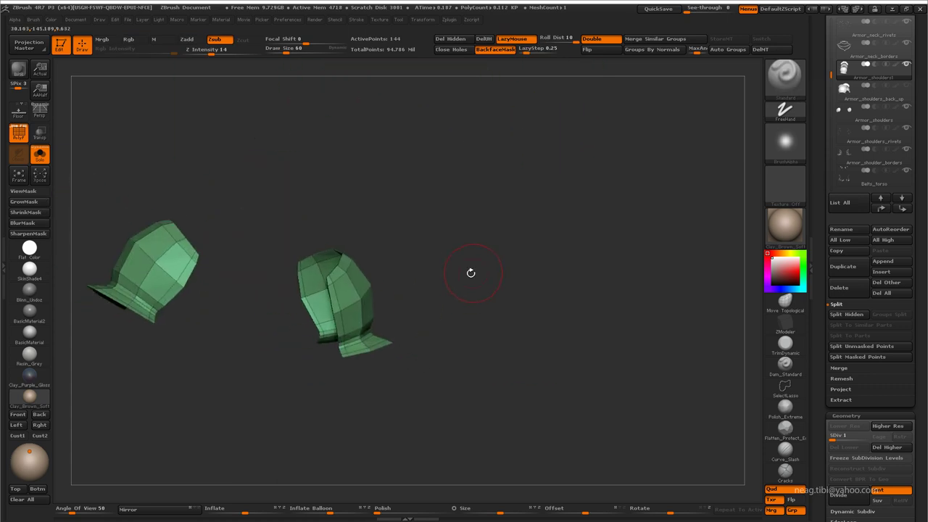
left_click(785, 392)
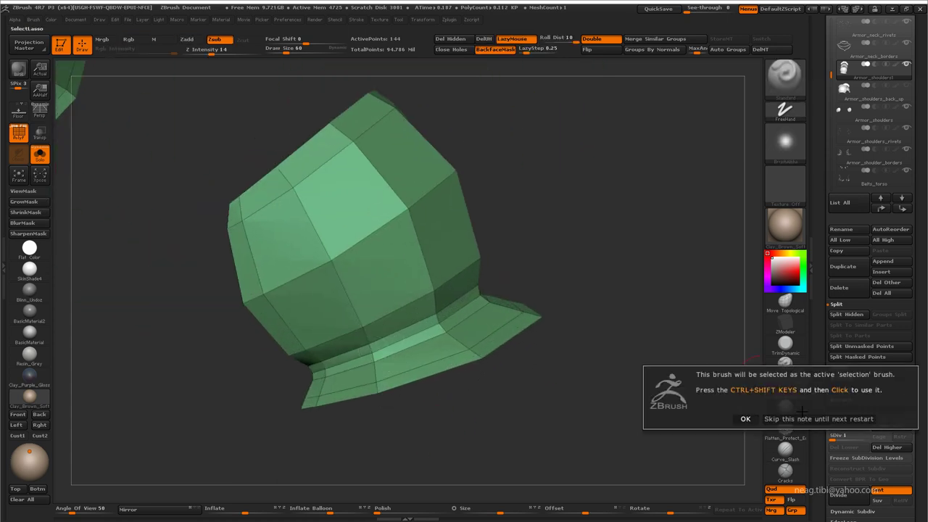
left_click(370, 354, "ctrl+alt+shift")
left_click(370, 354, "ctrl+alt+shift")
mouse_move(370, 354)
left_mouse_down()
mouse_move(563, 264)
mouse_move(654, 251)
left_mouse_up()
left_click(563, 265, "ctrl+shift")
At SDiv 1, isolate the body by hiding the rim and base, then restore them at top level
key("d")
key("d")
key("d")
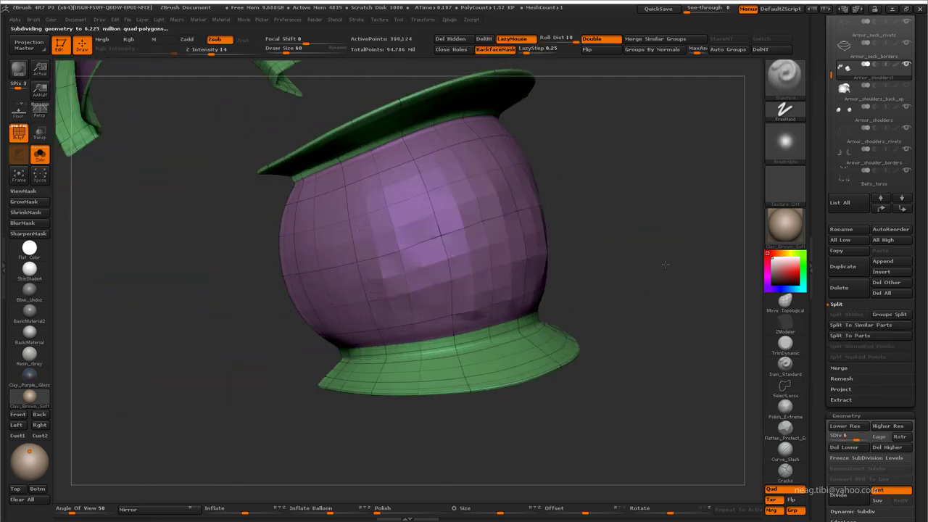
key("shift+d")
key("shift+d")
key("shift+d")
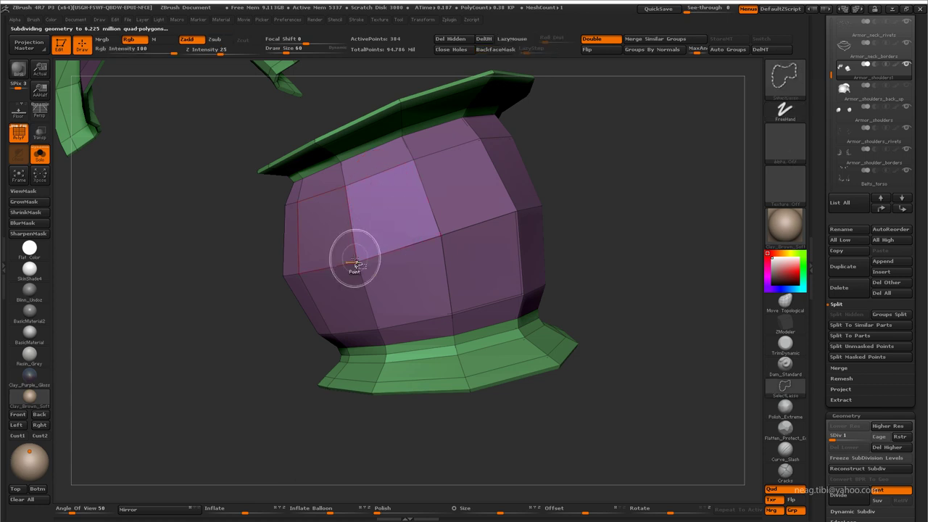
left_click(356, 263, "ctrl+shift")
mouse_move(337, 178)
left_mouse_down()
mouse_move(274, 190)
mouse_move(504, 248)
left_mouse_up()
left_click(563, 248, "ctrl+shift")
key("d")
key("d")
key("d")
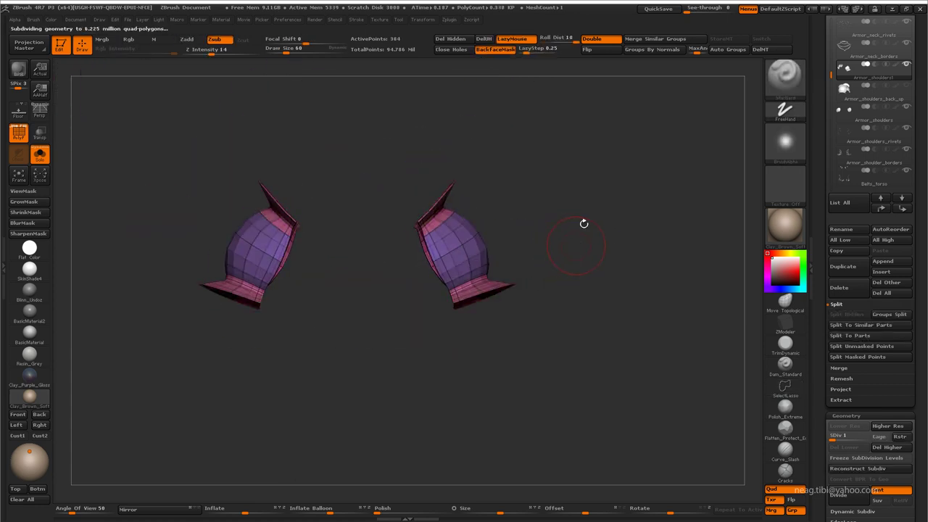
left_click_drag(584, 224, 613, 227)
Run Groups Split, confirm the non-undoable warning, inspect the new subtools and open the Crease options
left_click(889, 314)
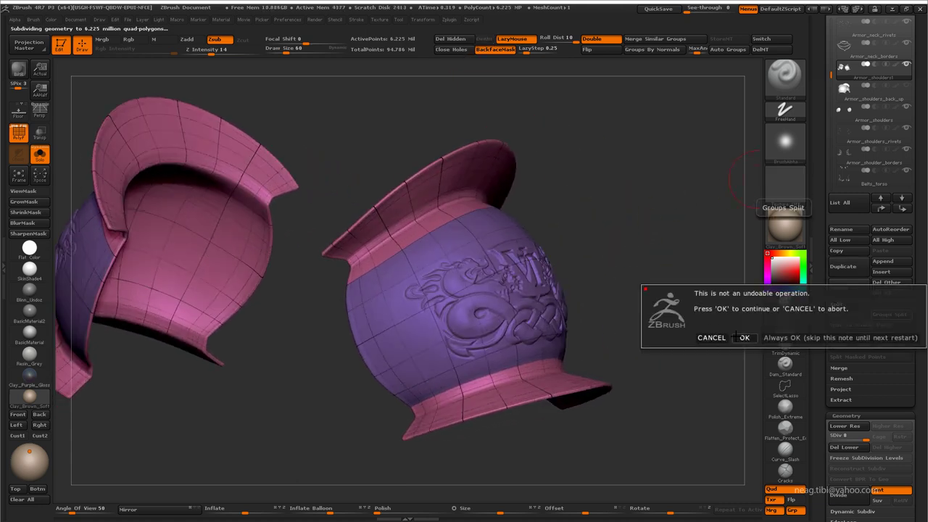
left_click(741, 335)
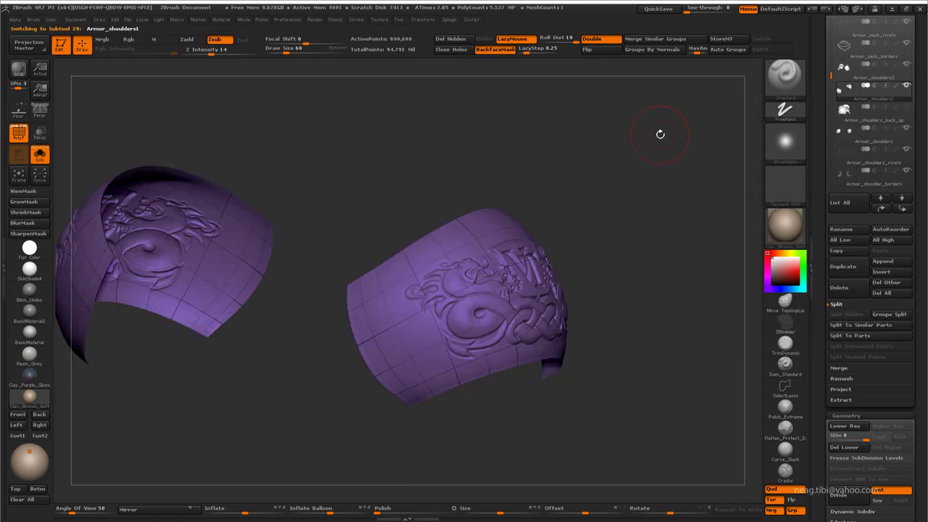
mouse_move(658, 133)
left_mouse_down()
mouse_move(643, 181)
mouse_move(663, 156)
left_mouse_up()
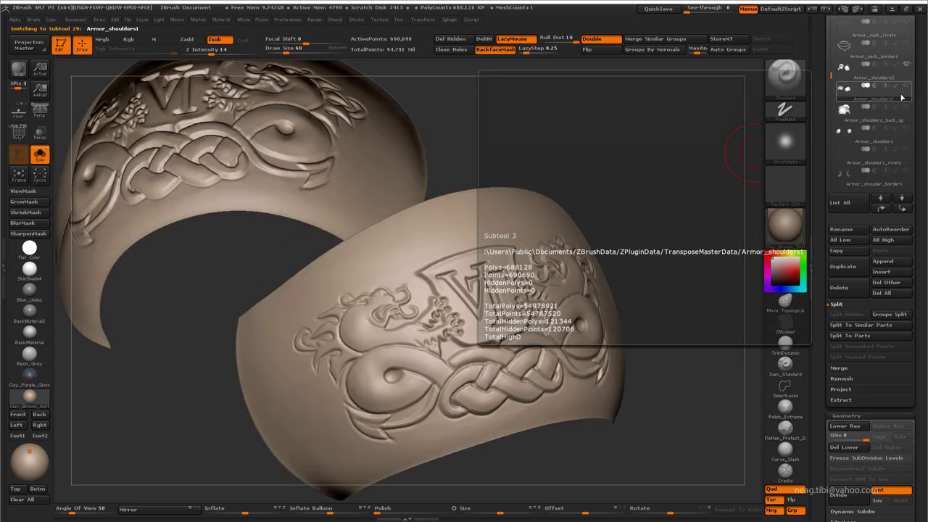
left_click_drag(725, 182, 596, 194)
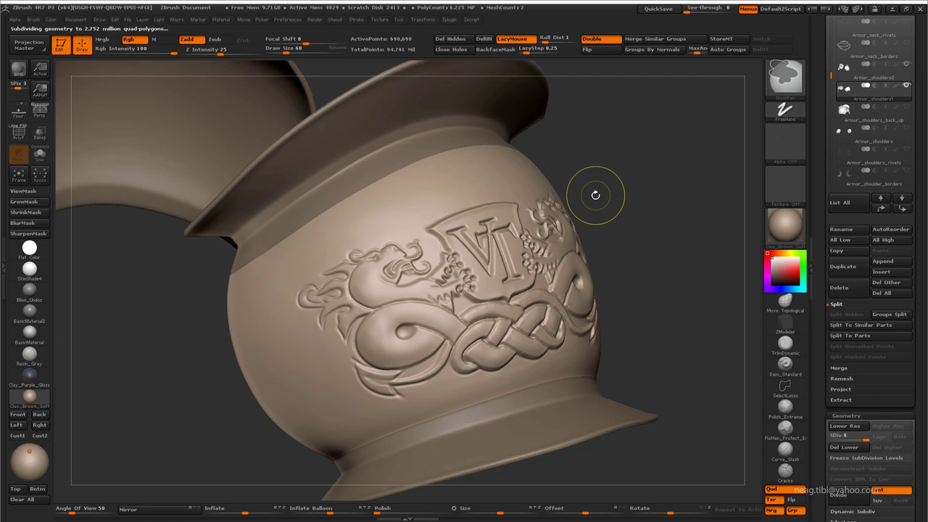
scroll(863, 326, "down", 5)
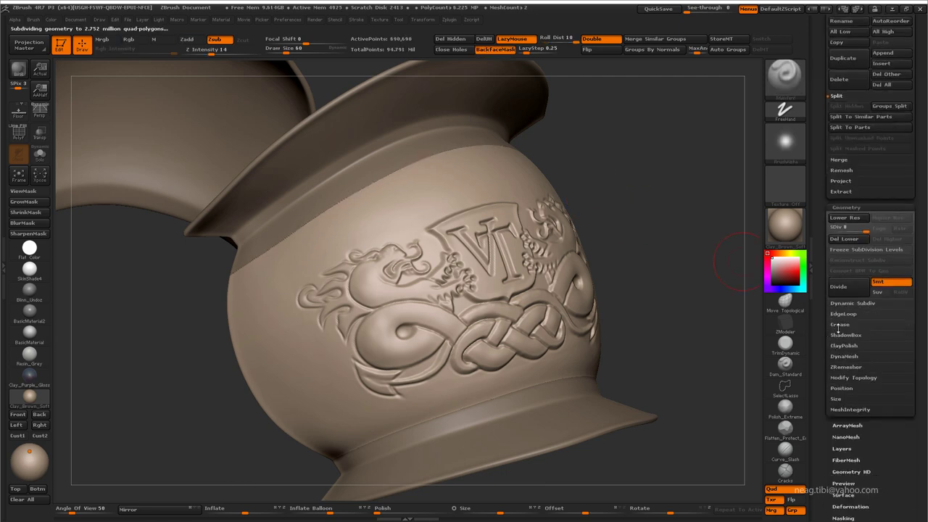
left_click(840, 325)
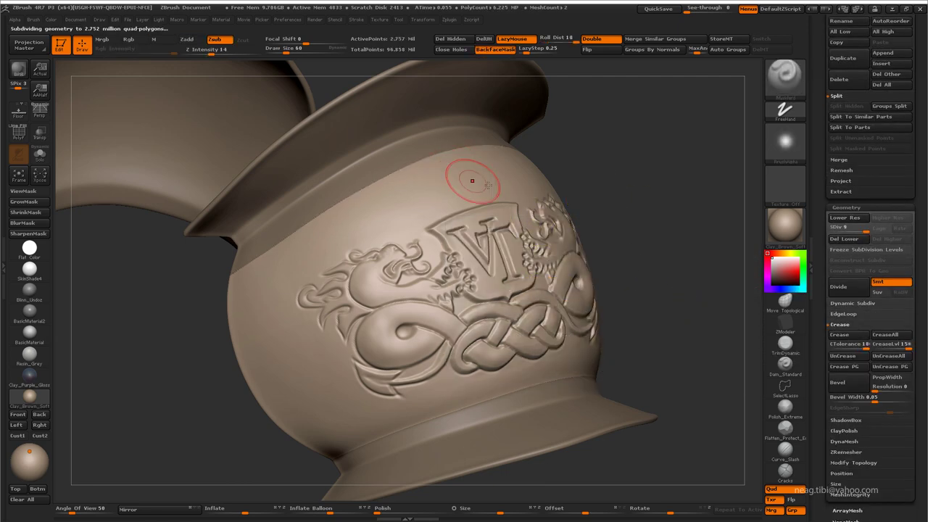
mouse_move(472, 181)
left_mouse_down()
mouse_move(398, 279)
mouse_move(398, 239)
left_mouse_up()
scroll(870, 218, "up", 5)
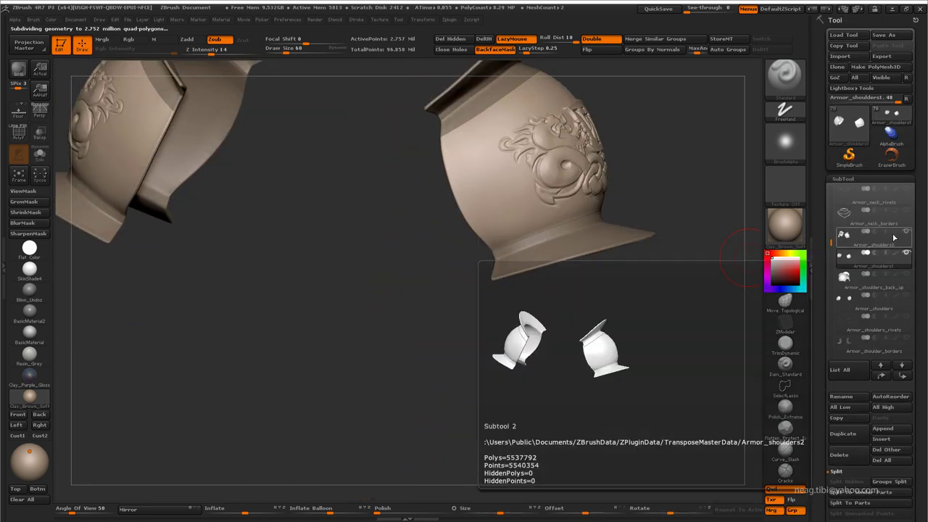
Bring the VT crest and knotwork into view, pick Dam_Standard and turn LazyMouse off
scroll(498, 217, "up", 3)
scroll(442, 159, "up", 3)
scroll(352, 178, "up", 3)
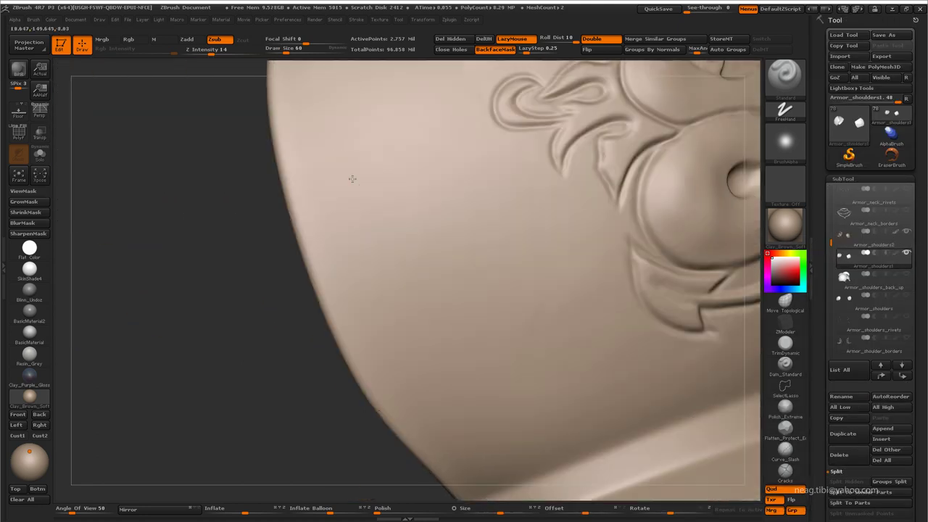
scroll(353, 179, "down", 3)
scroll(311, 203, "down", 3)
scroll(288, 336, "down", 3)
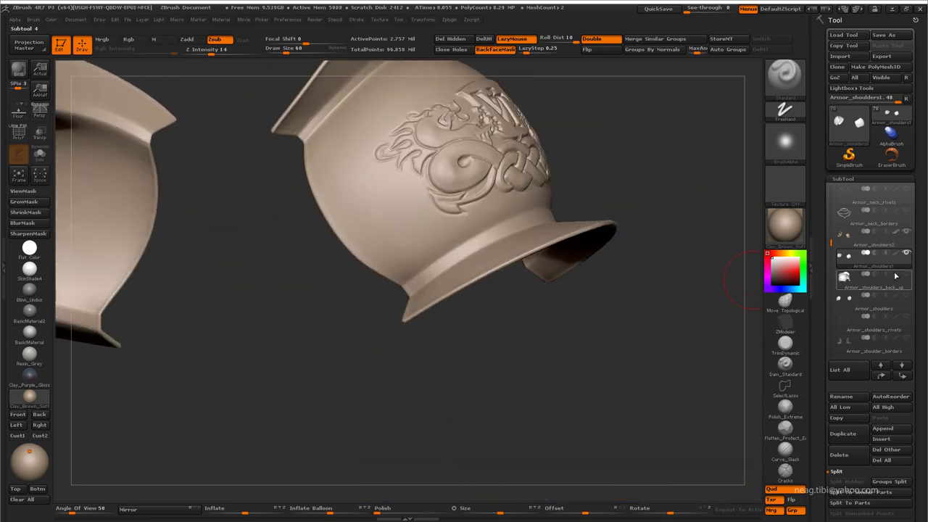
left_click_drag(689, 304, 566, 390)
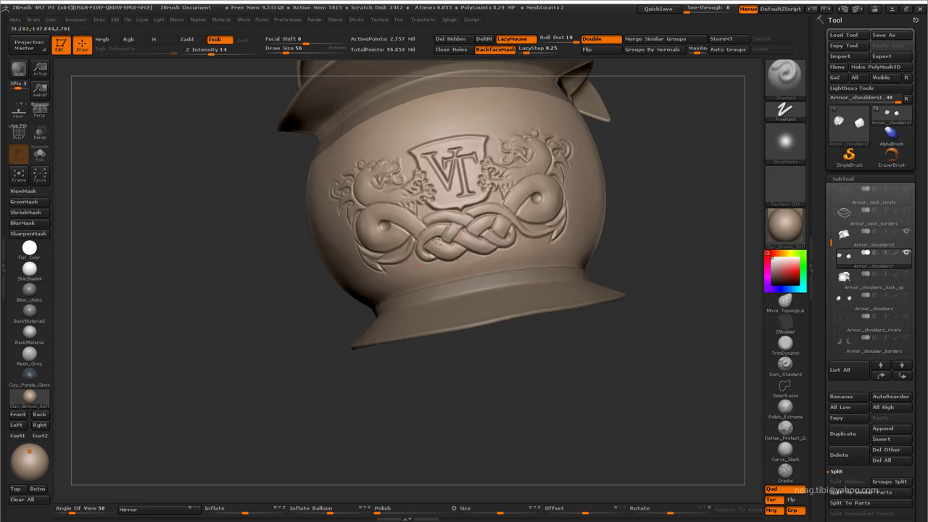
scroll(411, 286, "up", 2)
scroll(411, 285, "up", 5)
left_click_drag(411, 286, 480, 237, "alt")
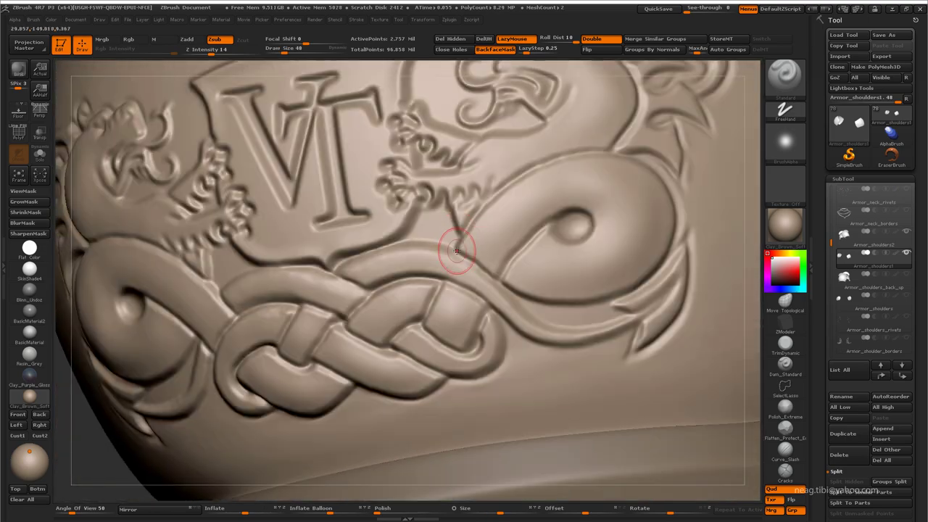
scroll(464, 207, "up", 3)
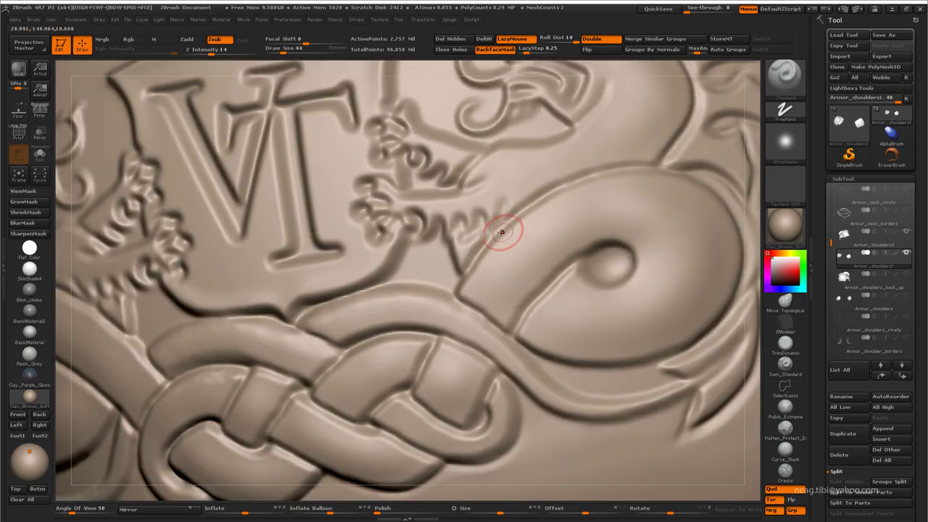
key("b")
key("d")
key("s")
key("l")
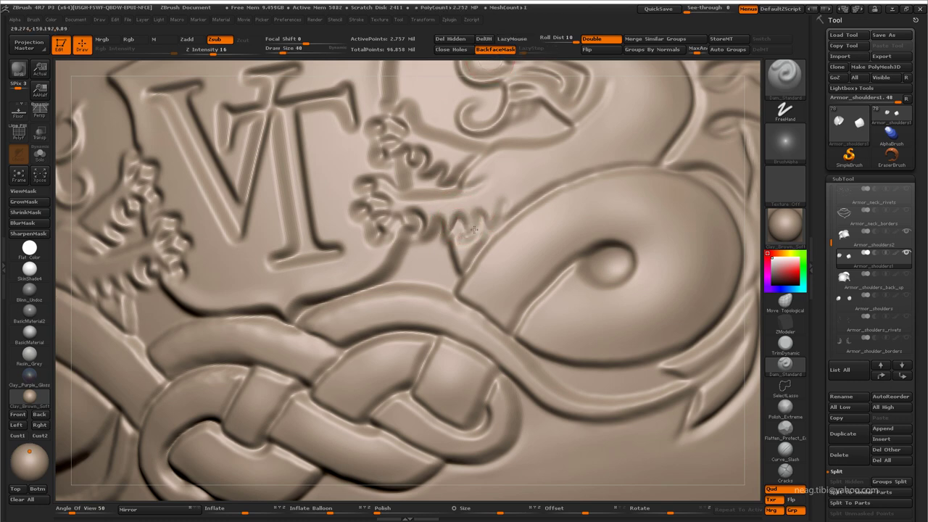
Carve the zigzag fin ridge near the dragon head and add a second ridge beside it
mouse_move(486, 232)
left_mouse_down()
mouse_move(497, 213)
mouse_move(490, 236)
left_mouse_up()
key("f")
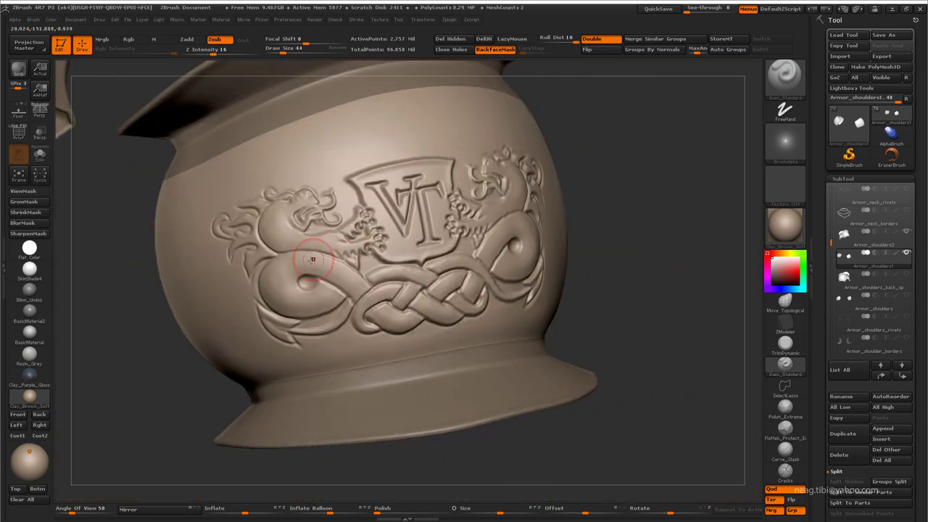
left_click_drag(310, 269, 370, 236, "alt")
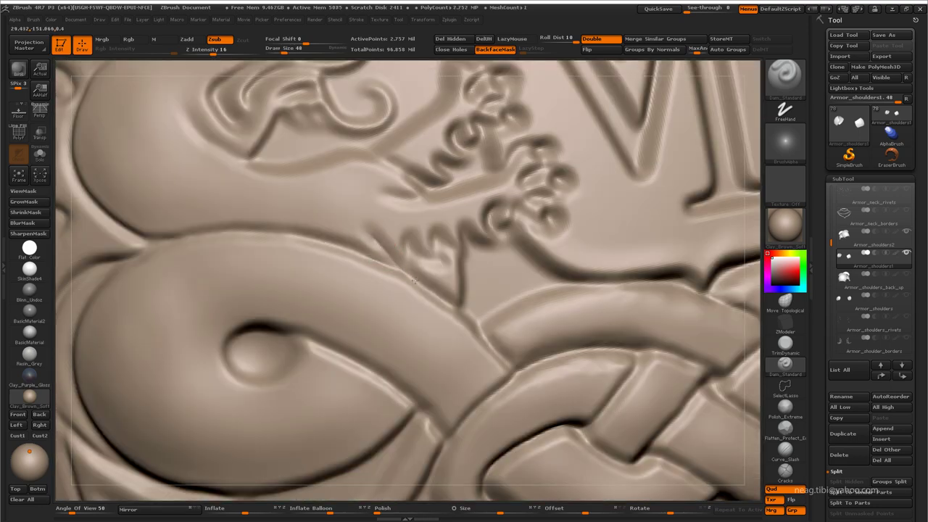
mouse_move(407, 254)
left_mouse_down()
mouse_move(414, 239)
mouse_move(441, 260)
left_mouse_up()
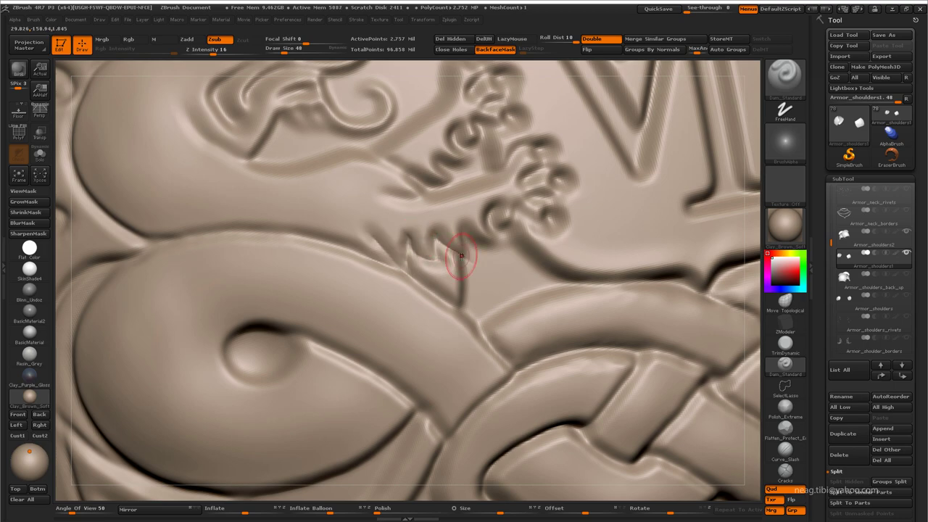
key("f")
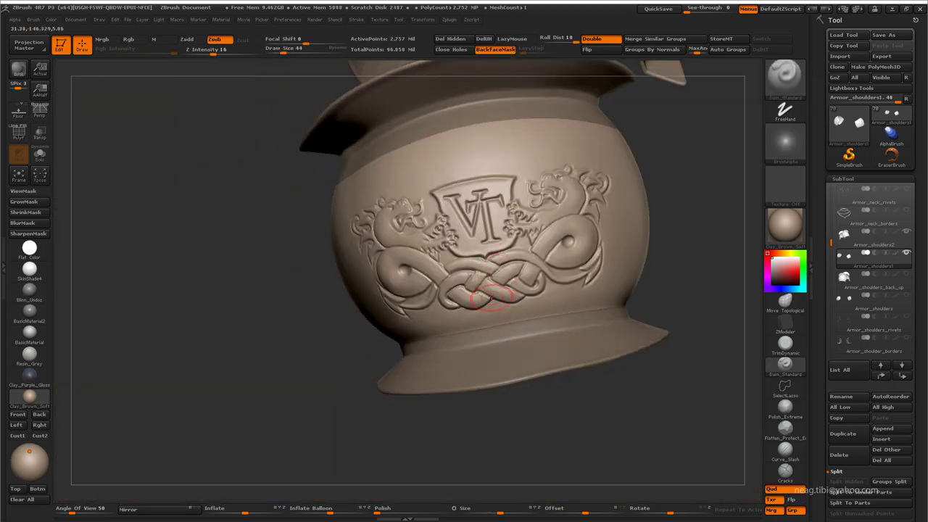
left_click_drag(465, 269, 490, 285, "alt")
mouse_move(441, 290)
right_mouse_down("ctrl")
mouse_move(449, 284)
mouse_move(438, 267)
mouse_move(315, 217)
mouse_move(335, 222)
mouse_move(319, 182)
right_mouse_up("ctrl")
key("shift+d")
key("d")
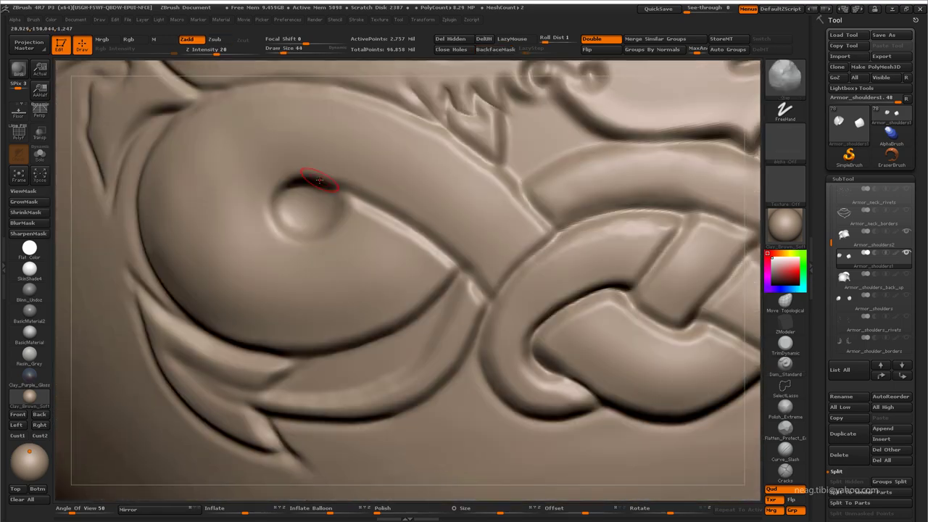
With BackfaceMask on, work the round body bulge using the Clay Buildup, then Move brush
left_click(495, 49)
right_click_drag(336, 227, 383, 208, "ctrl")
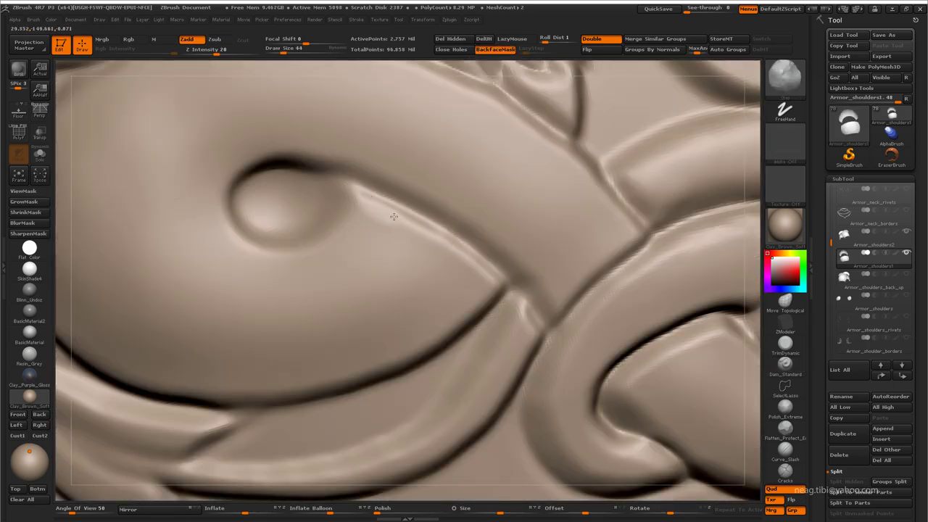
key("b")
key("c")
key("b")
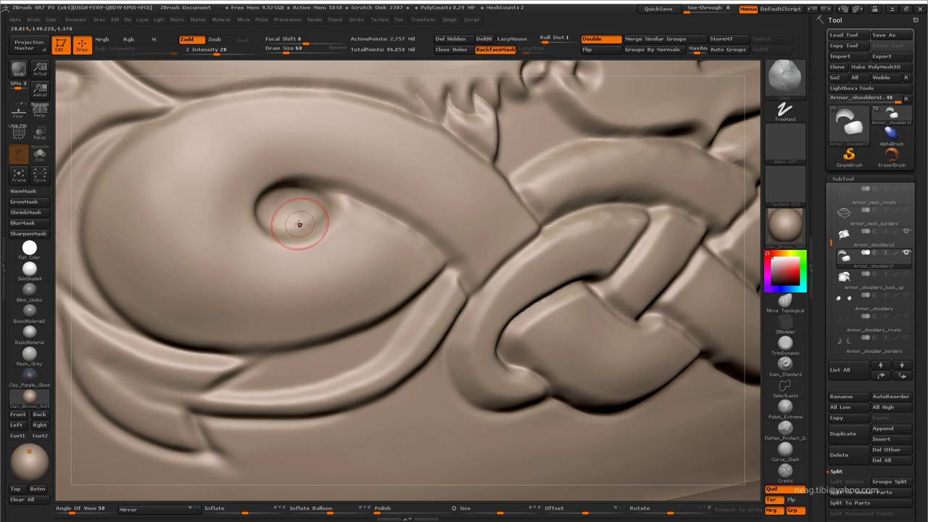
key("b")
key("c")
key("b")
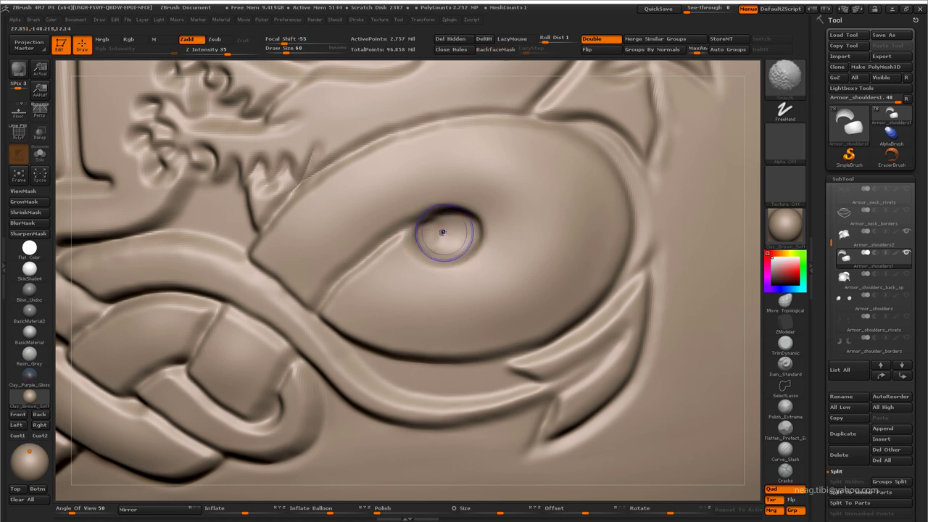
key("b")
key("m")
key("v")
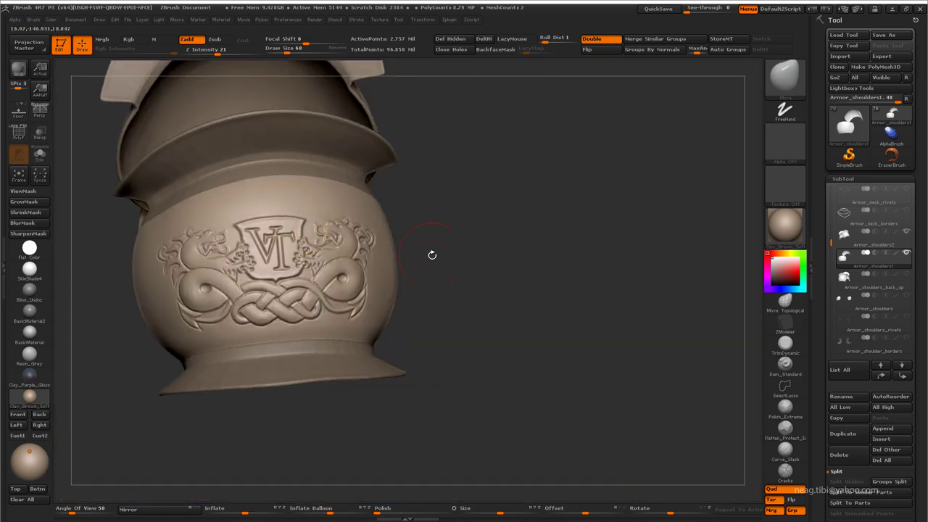
mouse_move(412, 244)
left_mouse_down()
mouse_move(370, 270)
mouse_move(385, 285)
mouse_move(473, 307)
left_mouse_up()
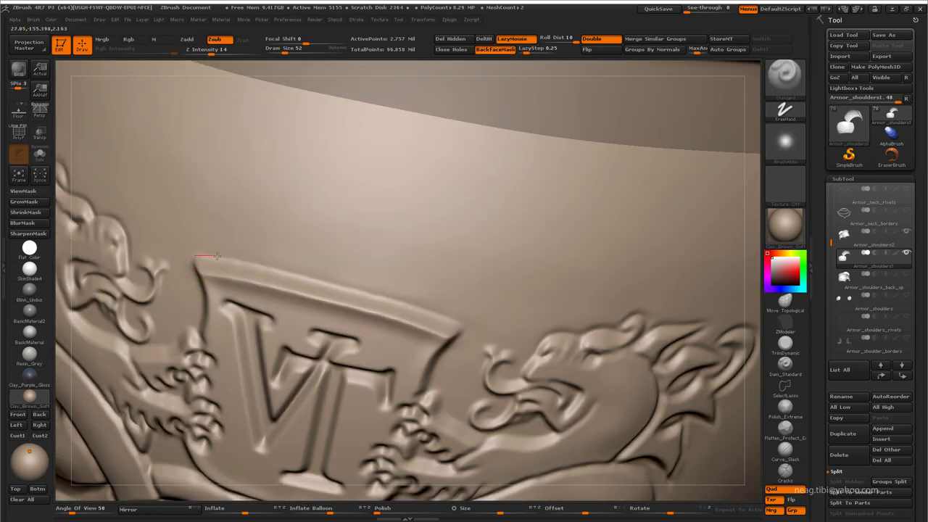
left_click(357, 20)
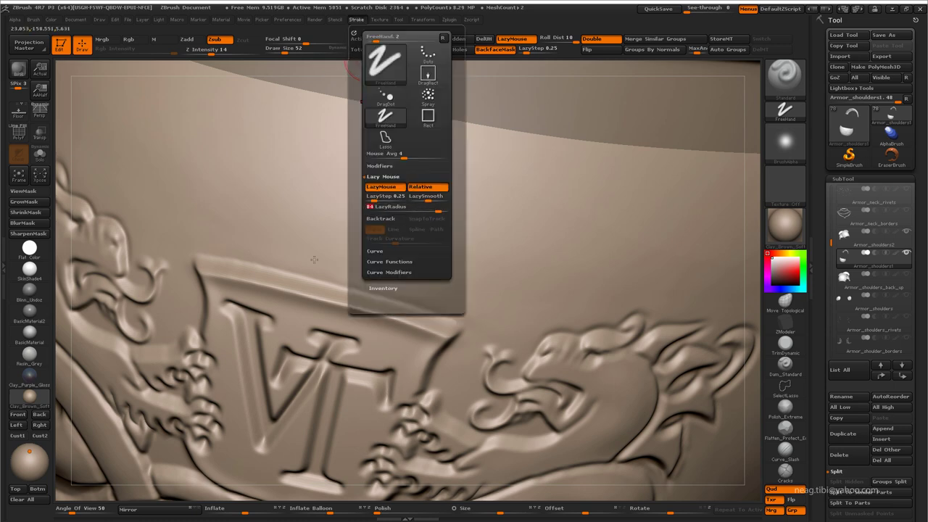
key("bracketleft")
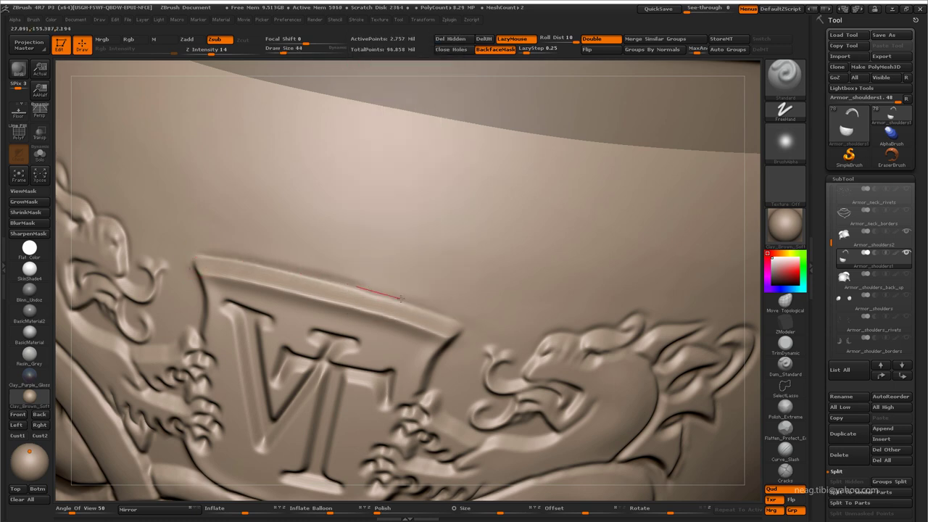
left_click_drag(501, 342, 186, 265)
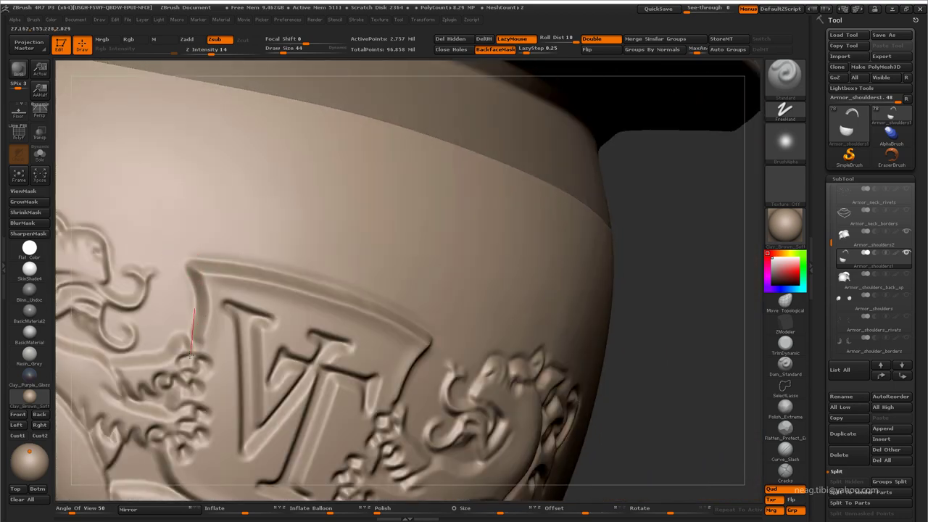
left_click_drag(190, 355, 413, 285)
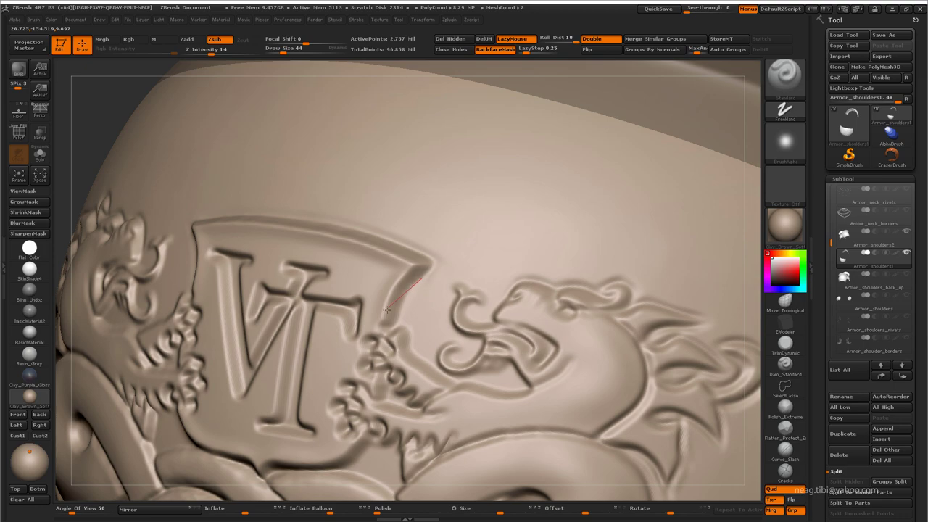
key("f")
left_click_drag(508, 341, 553, 330)
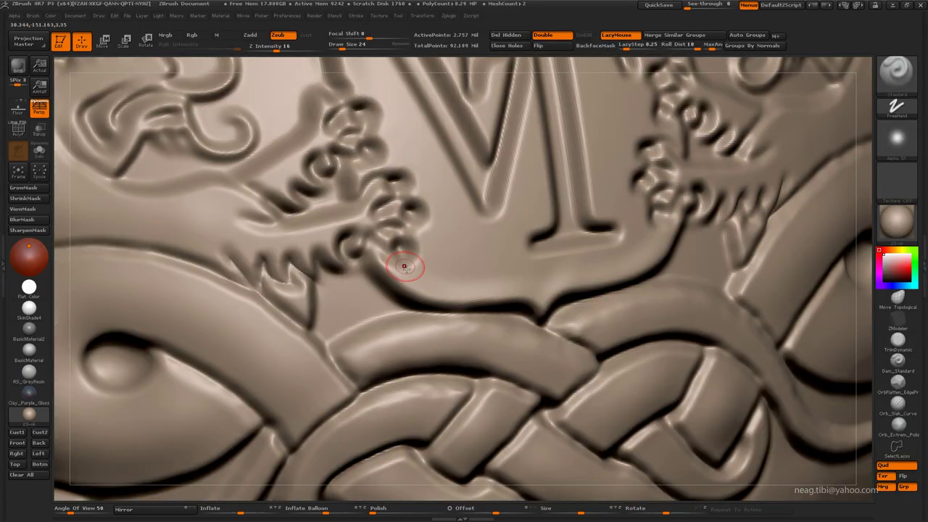
Delete the hidden part of the mesh and zoom in close on the dragon relief
left_click_drag(404, 267, 369, 270)
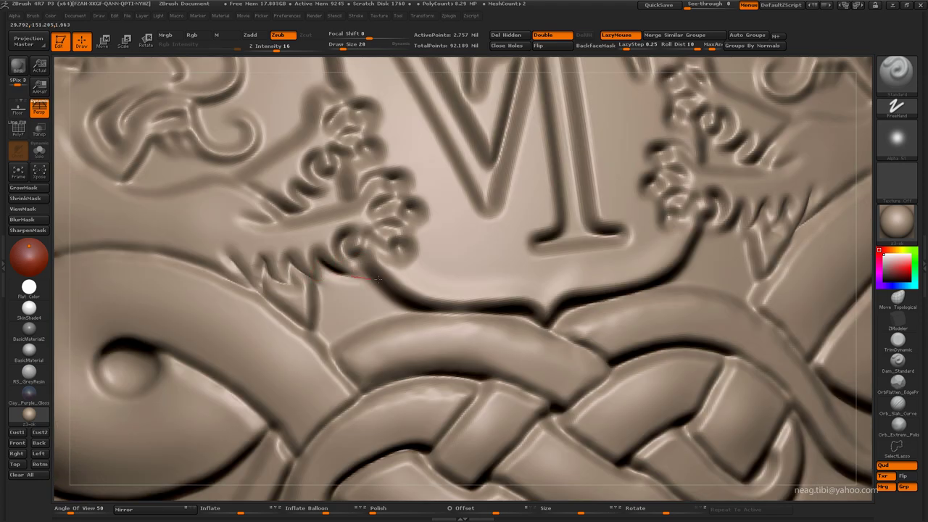
left_click(344, 261, "ctrl+shift")
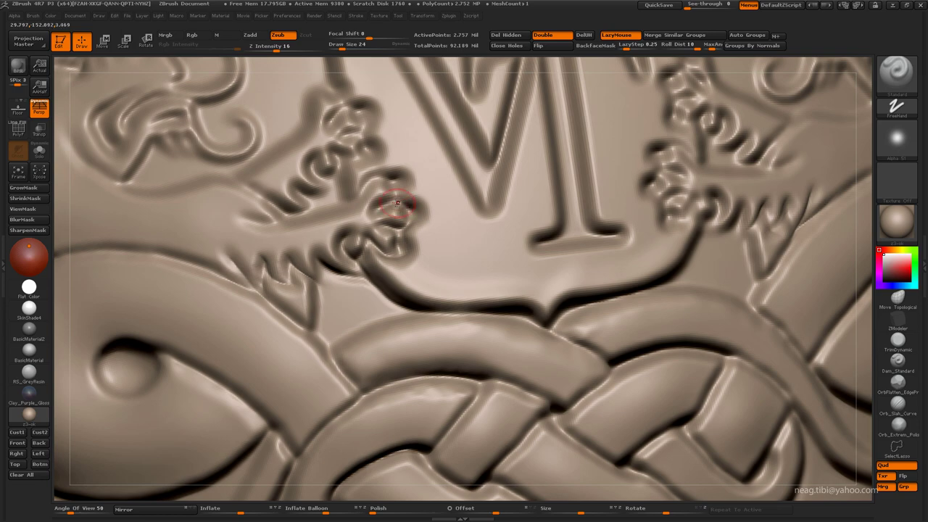
left_click_drag(397, 203, 369, 293)
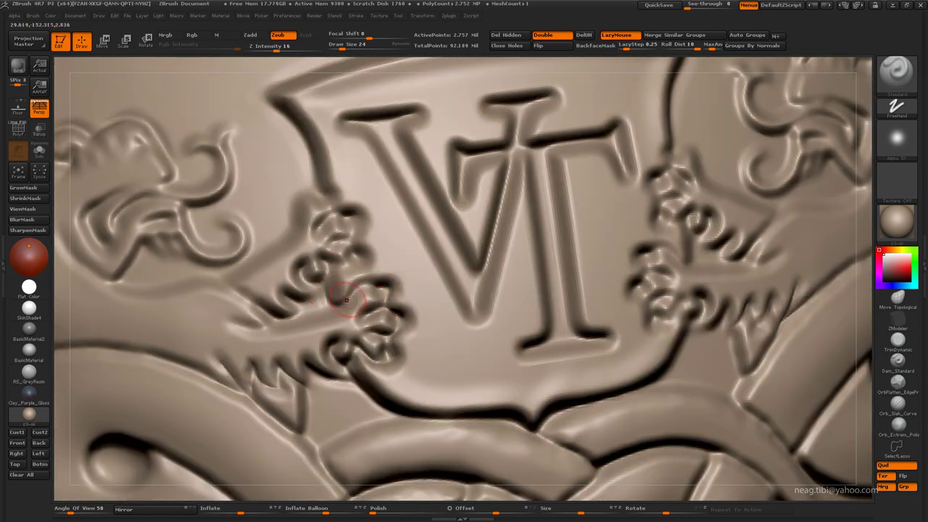
left_click_drag(364, 258, 315, 255)
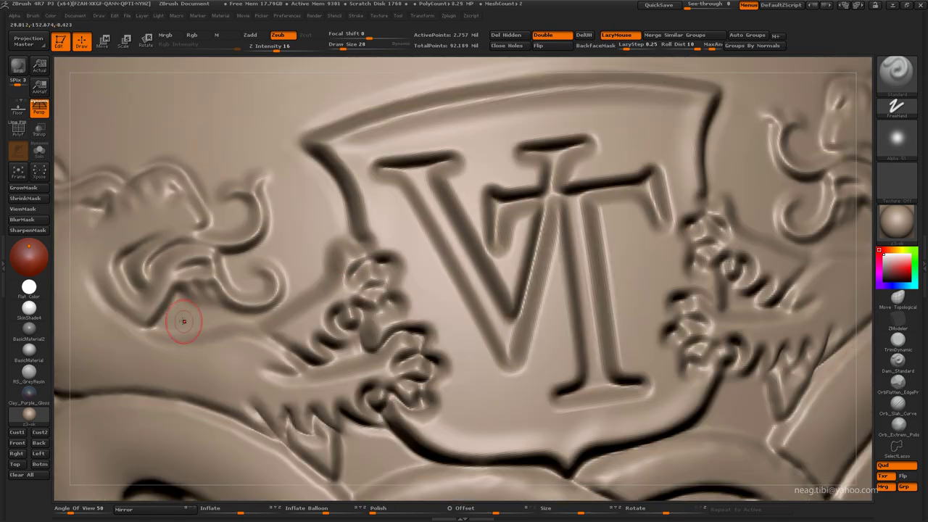
mouse_move(182, 321)
left_mouse_down()
mouse_move(348, 283)
mouse_move(249, 228)
left_mouse_up()
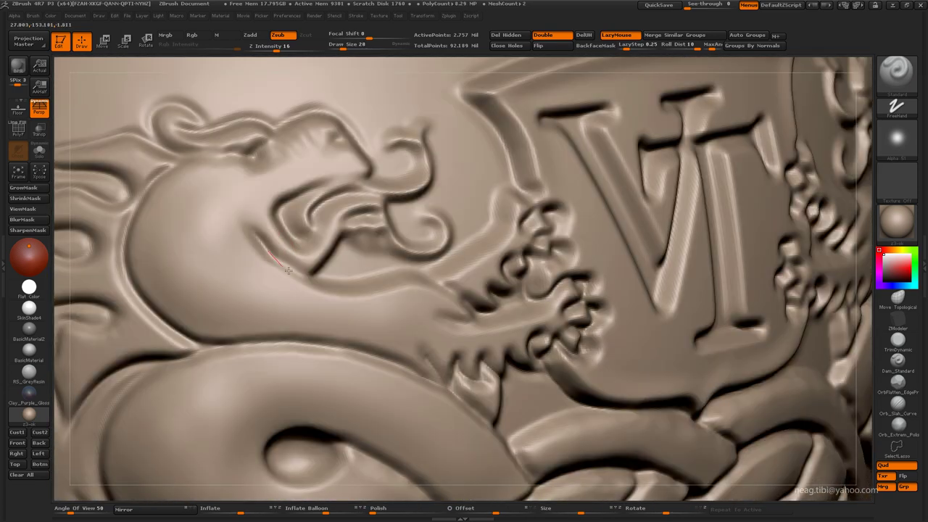
Carve grooves along both dragons' jaw lines
mouse_move(282, 268)
left_mouse_down()
mouse_move(443, 287)
mouse_move(431, 261)
mouse_move(529, 183)
left_mouse_up()
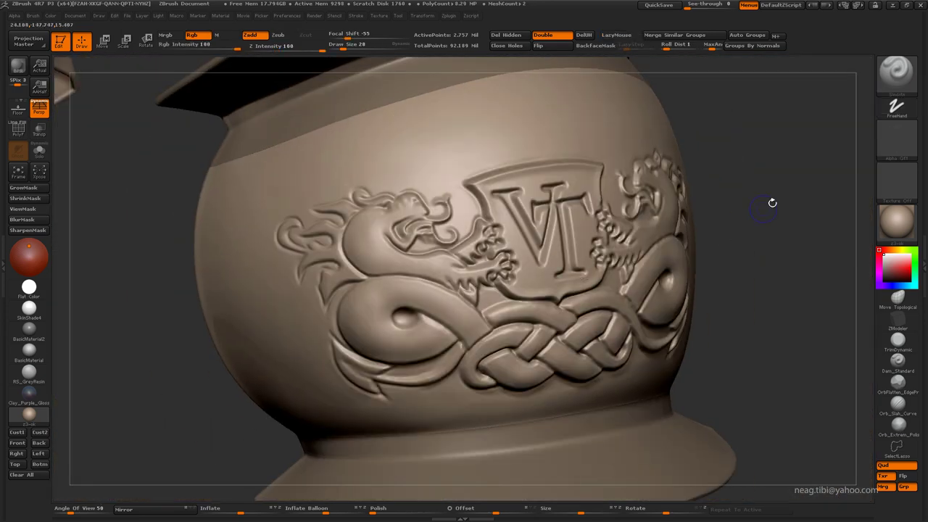
mouse_move(771, 201)
left_mouse_down()
mouse_move(452, 331)
mouse_move(378, 311)
mouse_move(446, 229)
left_mouse_up()
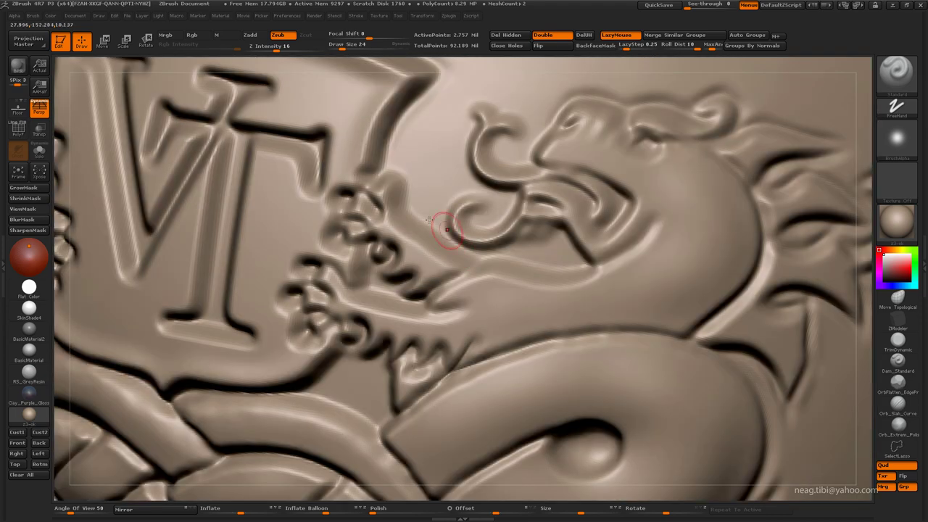
mouse_move(377, 182)
left_mouse_down()
mouse_move(414, 192)
mouse_move(458, 247)
left_mouse_up()
left_click_drag(514, 255, 591, 267)
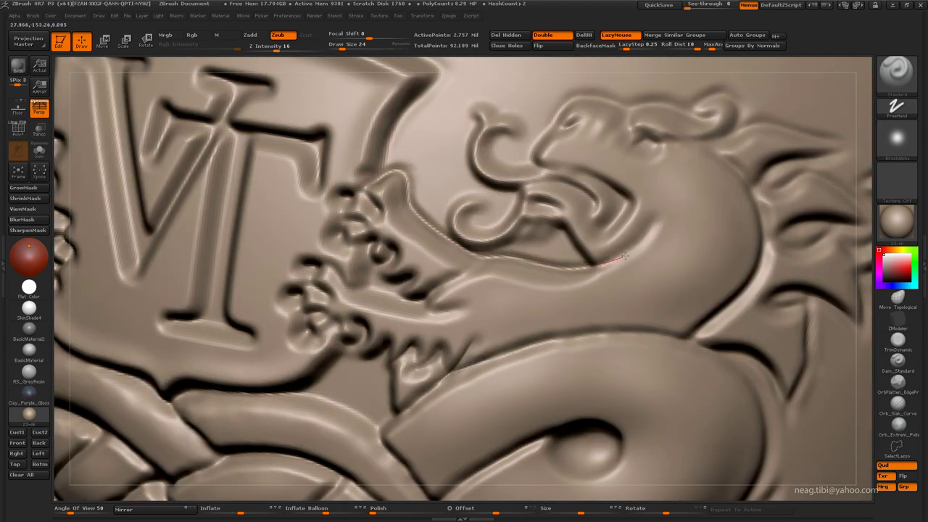
Crease the coil's edge with a weaker build-up brush, colour painting off and BackfaceMask on
key("b")
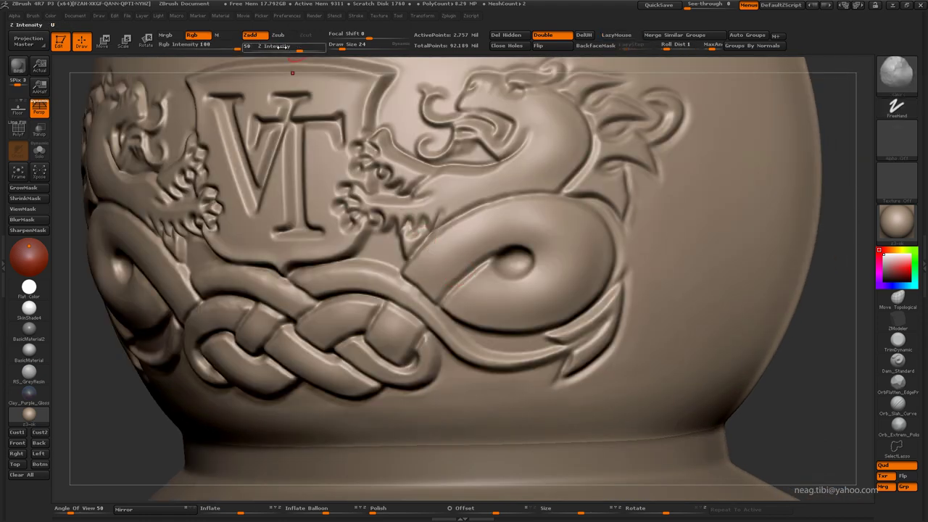
left_click_drag(278, 46, 255, 46)
left_click(191, 35)
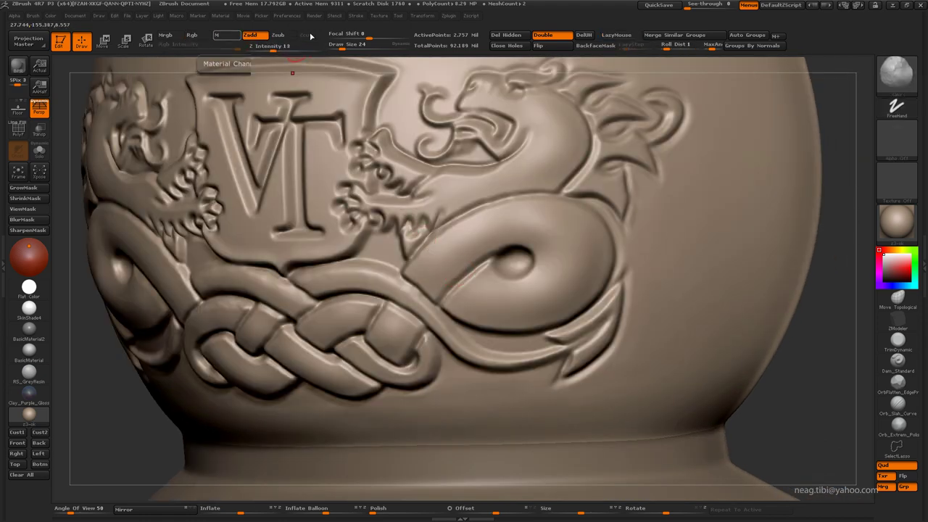
left_click(596, 45)
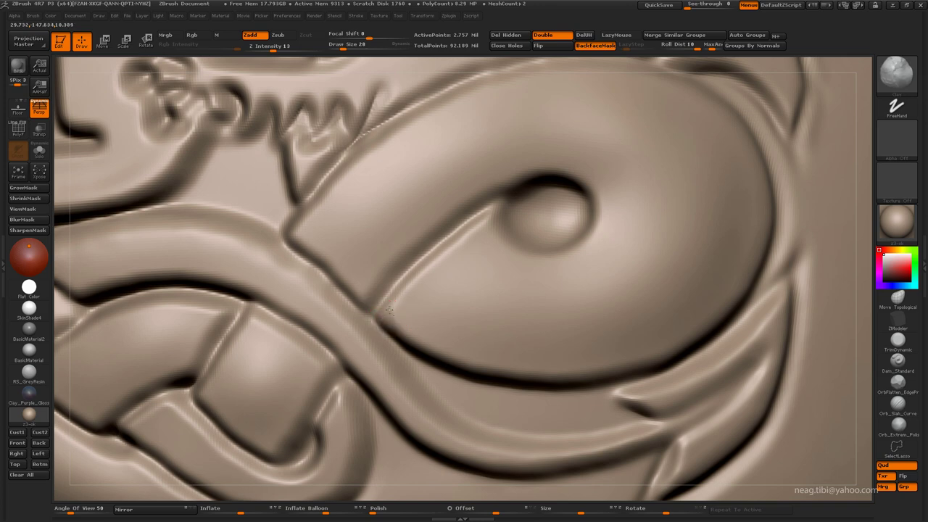
mouse_move(389, 310)
left_mouse_down()
mouse_move(486, 218)
mouse_move(430, 261)
left_mouse_up()
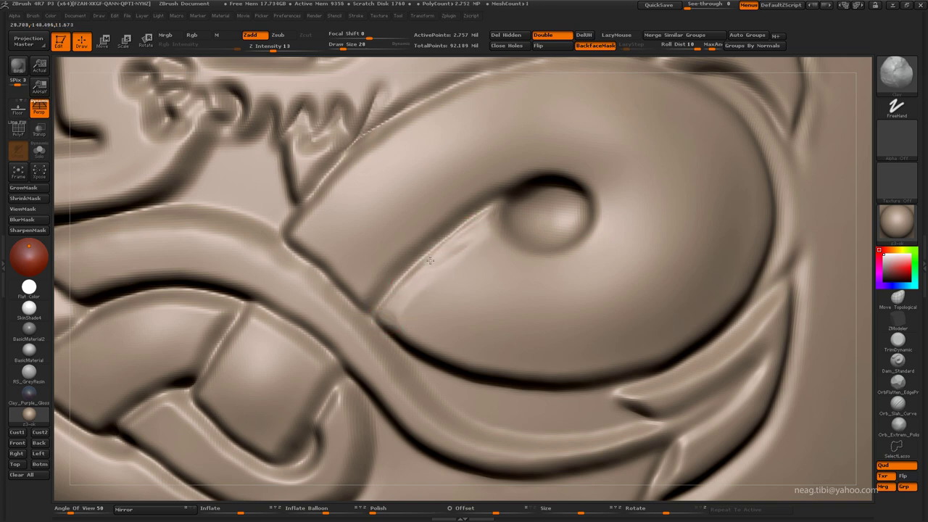
Smooth the strand beside the eye bulge with a smaller brush, then pick Dam_Standard
key("bracketleft")
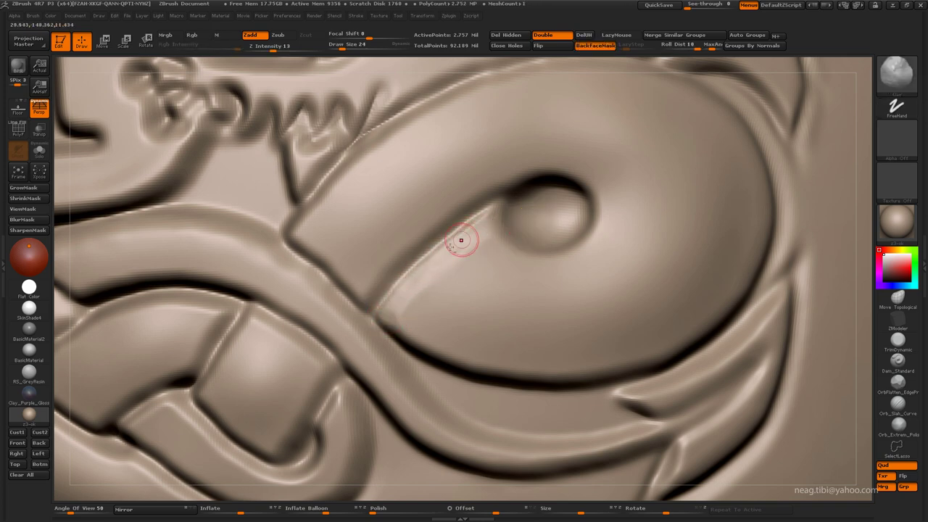
key("shift")
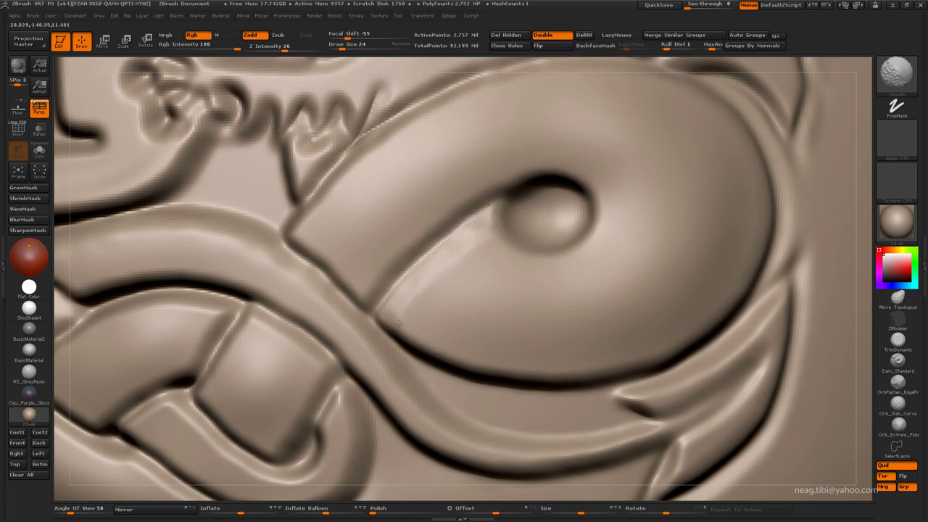
key("b")
key("d")
key("s")
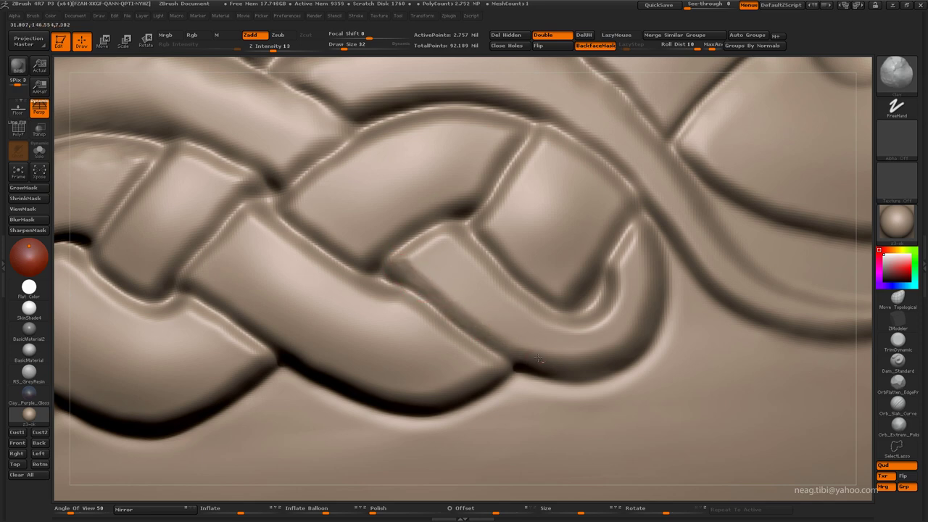
Fill the groove at the strand crossing with clay and smooth the new clay
mouse_move(400, 262)
left_mouse_down()
mouse_move(428, 245)
mouse_move(471, 259)
left_mouse_up()
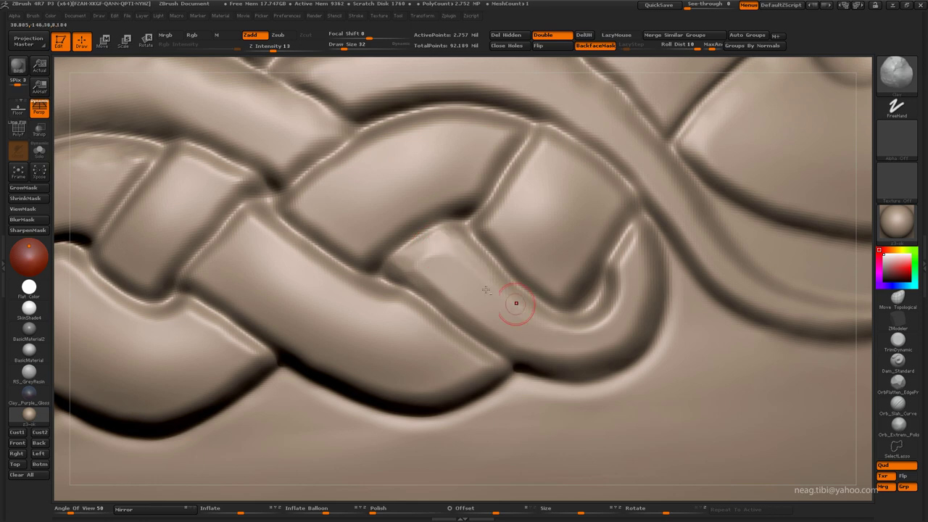
left_click(387, 303)
left_click_drag(465, 273, 428, 254)
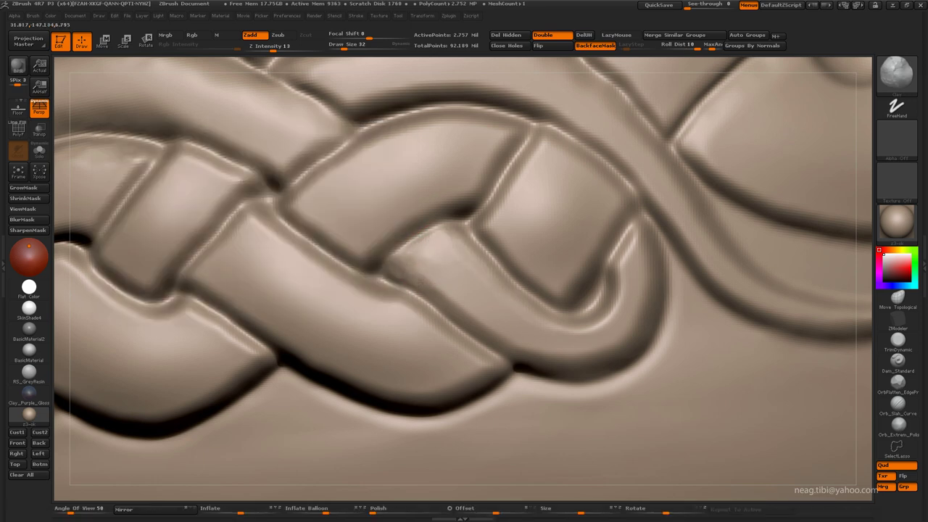
key("b")
key("c")
key("b")
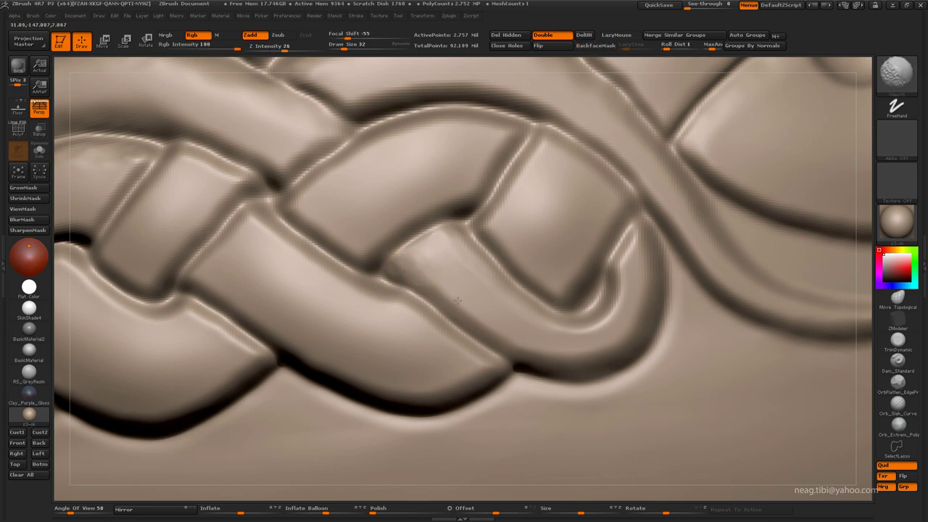
key("shift")
left_click_drag(522, 269, 538, 277, "shift")
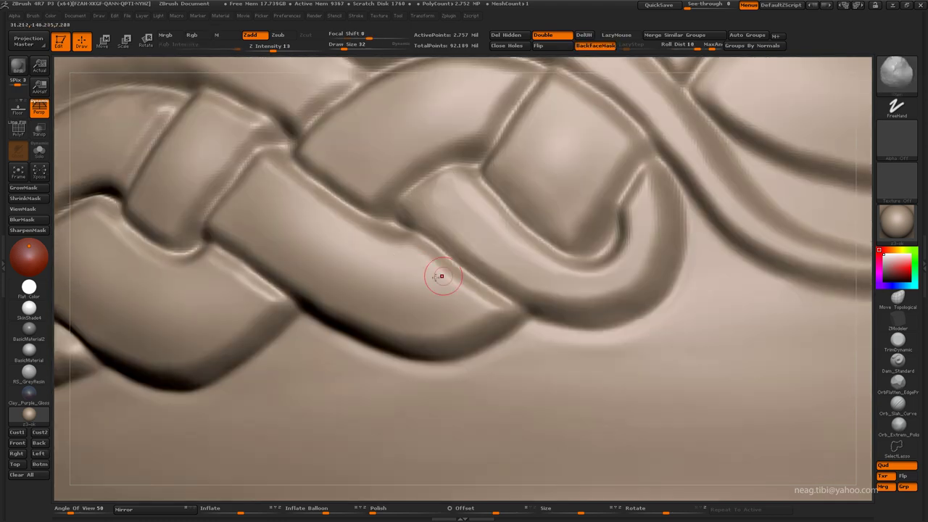
Rotate to another part of the braid and smooth the crease along the strand edge
mouse_move(504, 222)
left_mouse_down("shift")
mouse_move(442, 276)
mouse_move(408, 245)
left_mouse_up("shift")
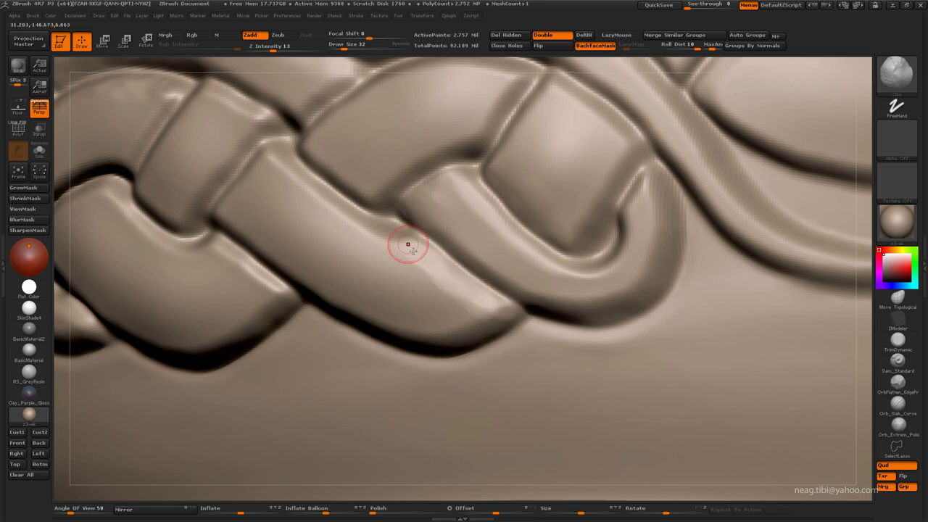
mouse_move(412, 258)
right_mouse_down()
mouse_move(396, 271)
mouse_move(280, 265)
right_mouse_up()
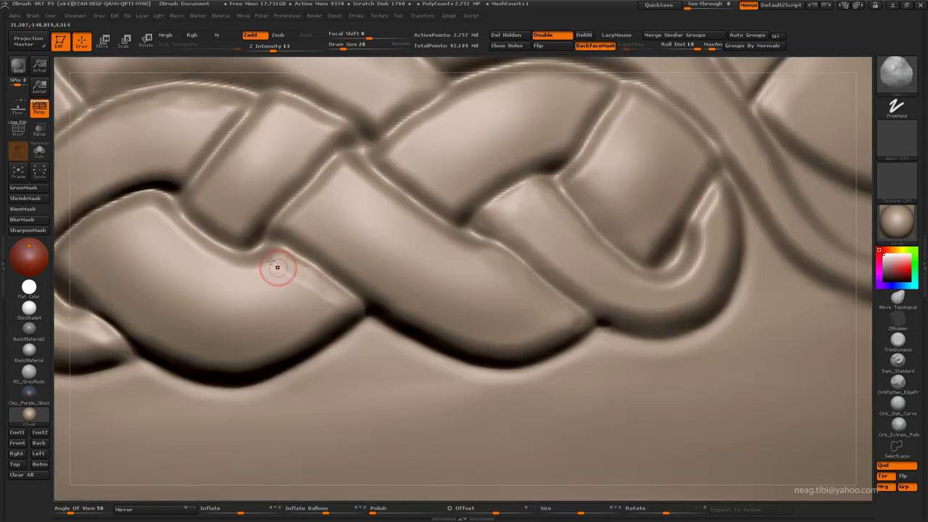
mouse_move(277, 268)
left_mouse_down("shift")
mouse_move(336, 309)
mouse_move(293, 279)
left_mouse_up("shift")
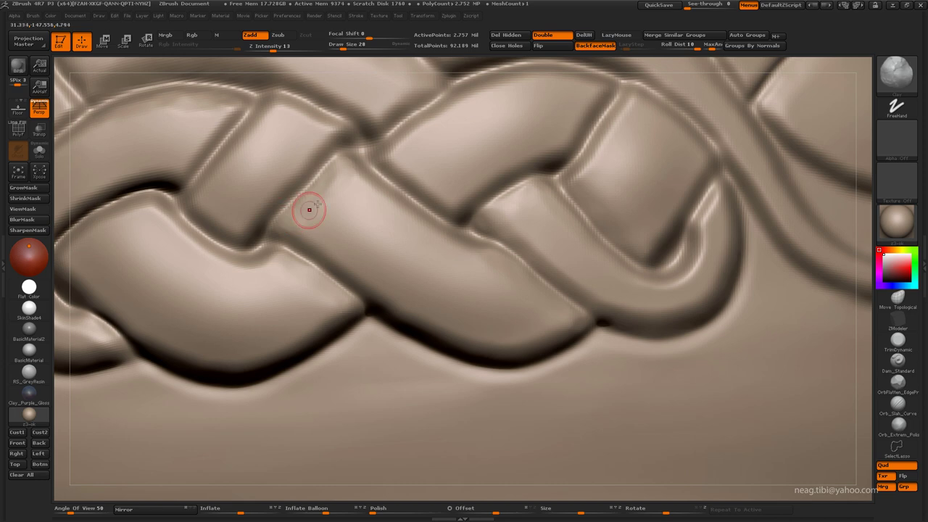
key("b")
key("c")
key("b")
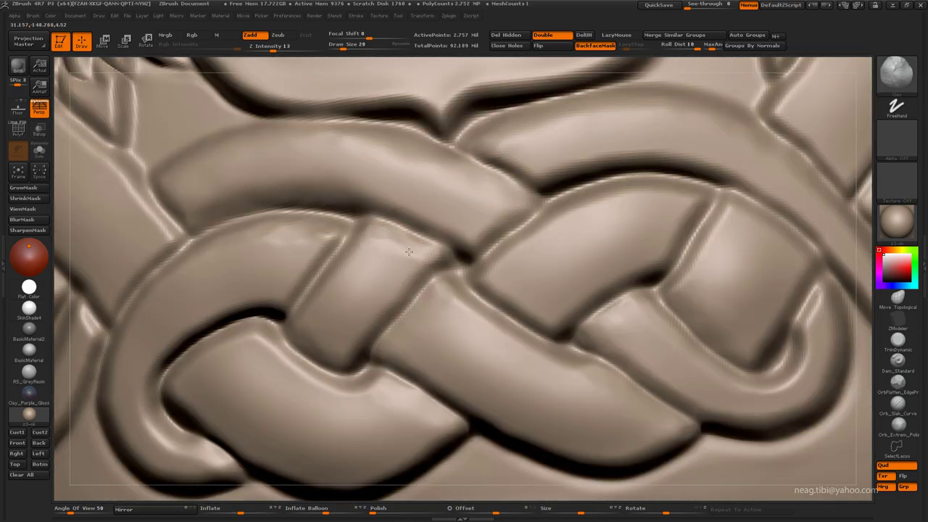
Fill the dark crease between the crossing strands with ClayBuildup
key("b")
key("c")
key("b")
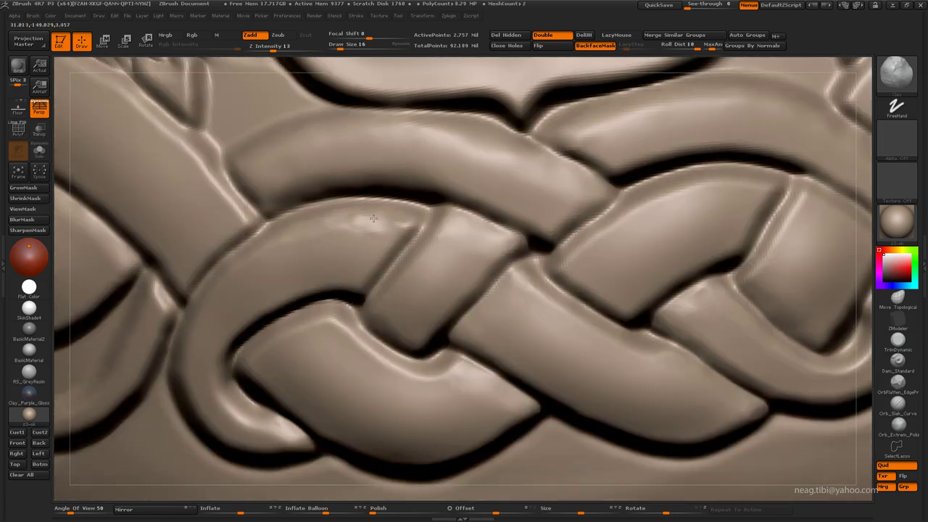
left_click(380, 216)
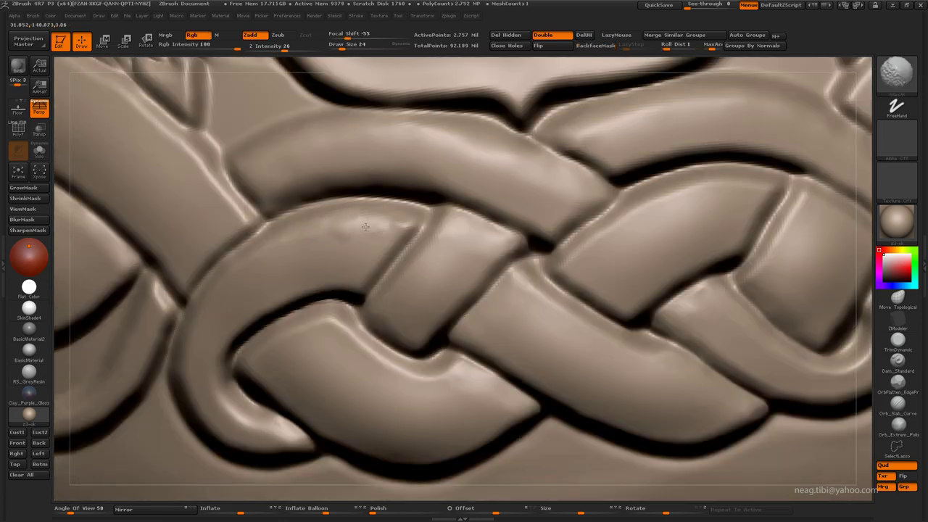
left_click(376, 247)
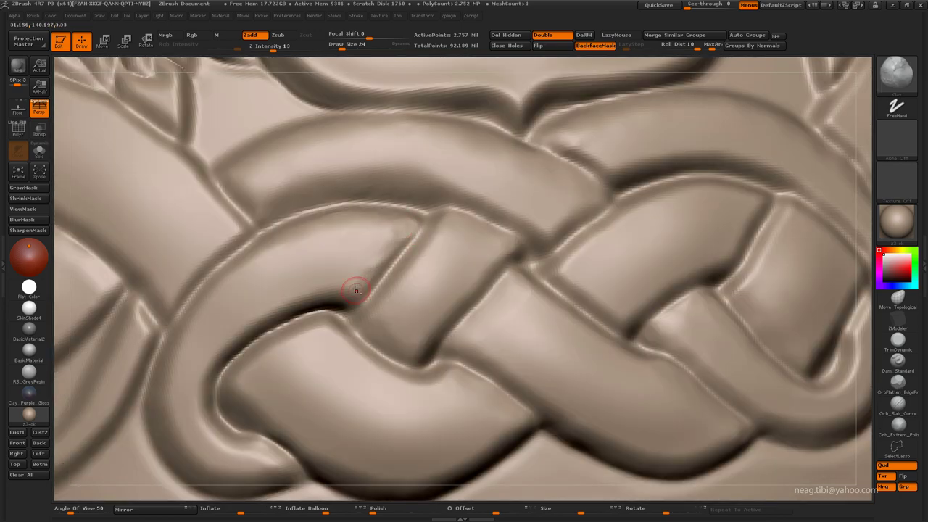
left_click(350, 300)
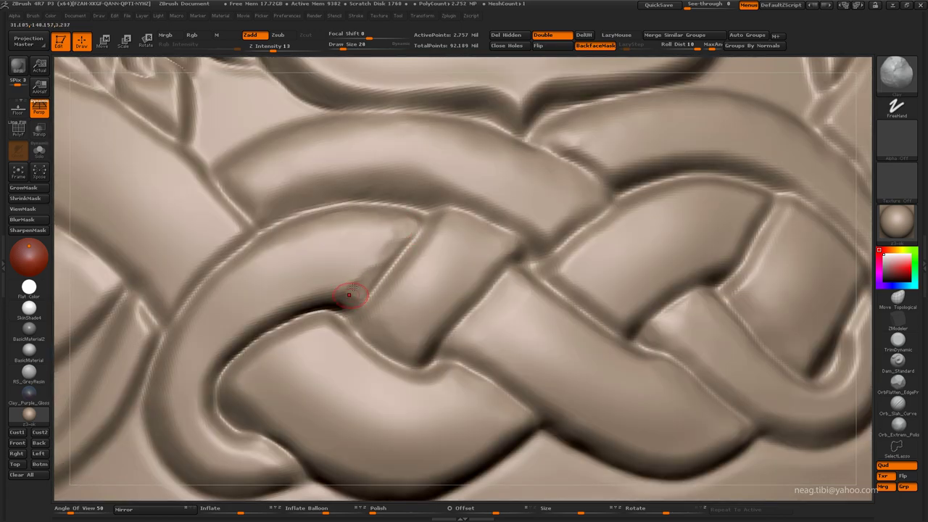
left_click_drag(392, 245, 372, 278)
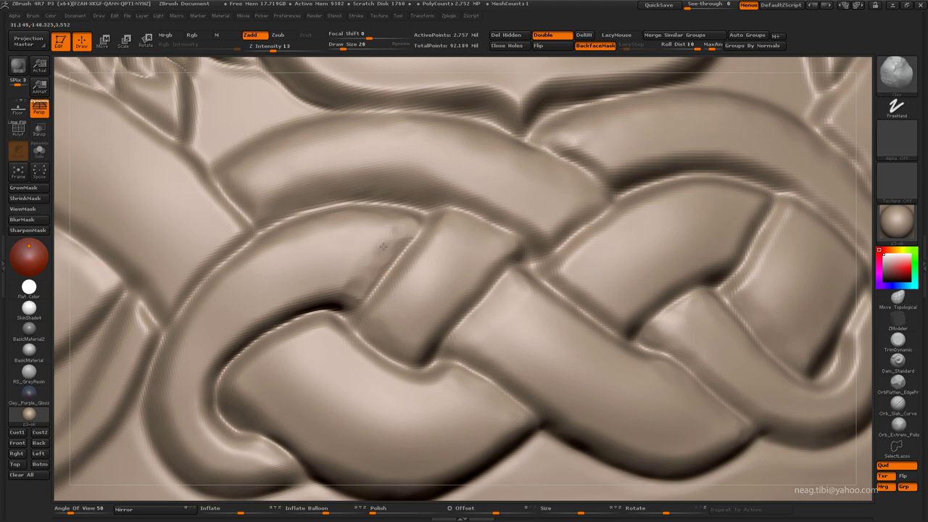
mouse_move(397, 233)
left_mouse_down()
mouse_move(352, 286)
mouse_move(353, 271)
left_mouse_up()
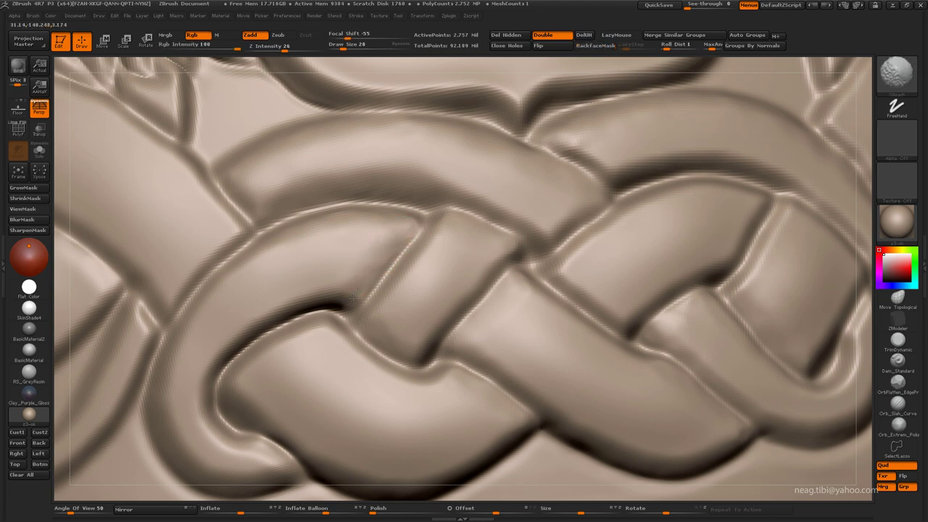
Smooth the creases along the strands and beside the crossing, zoomed in closer
key("shift")
scroll(356, 276, "up", 3)
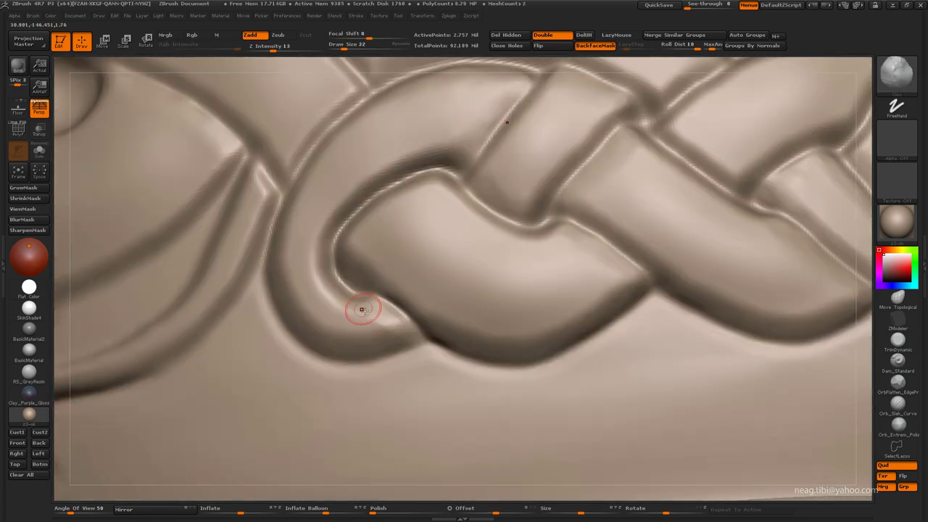
left_click_drag(390, 320, 359, 328, "shift")
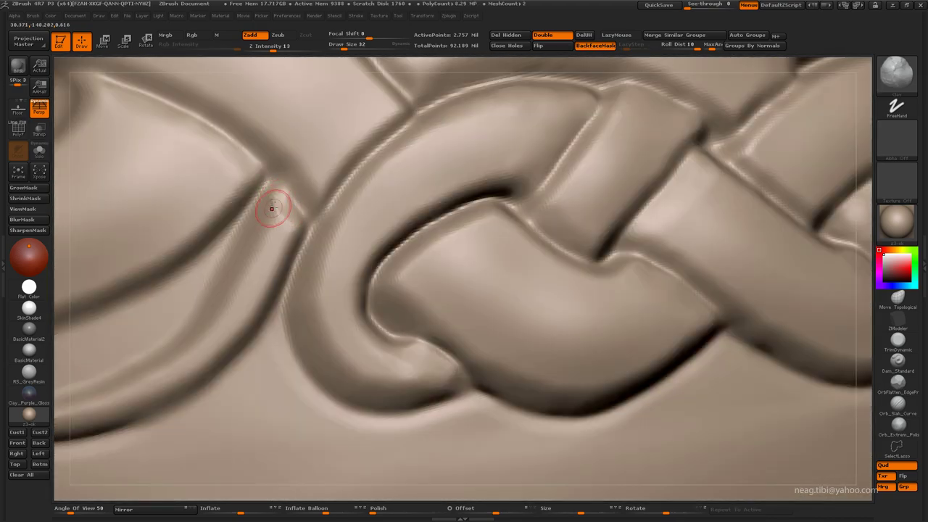
left_click_drag(269, 207, 286, 227)
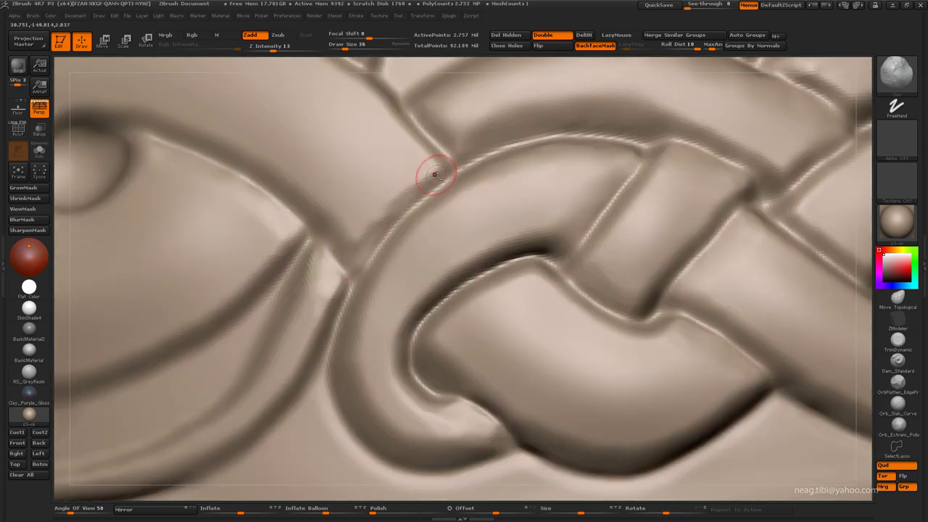
left_click_drag(403, 194, 352, 250, "shift")
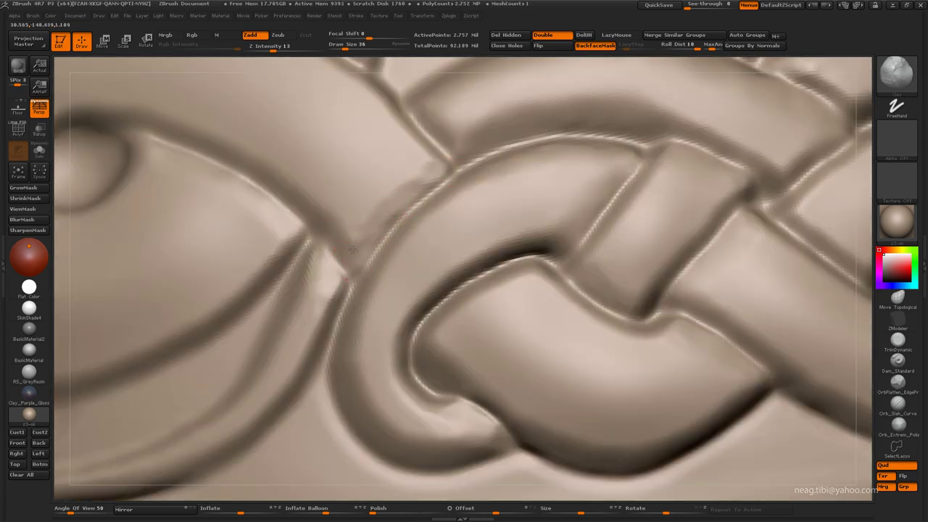
left_click_drag(388, 196, 427, 158, "shift")
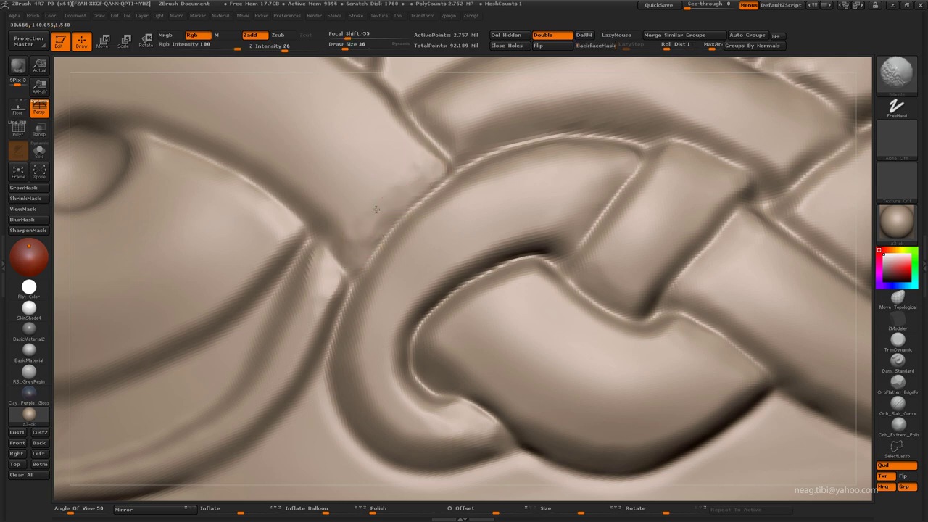
left_click_drag(356, 224, 401, 190, "shift")
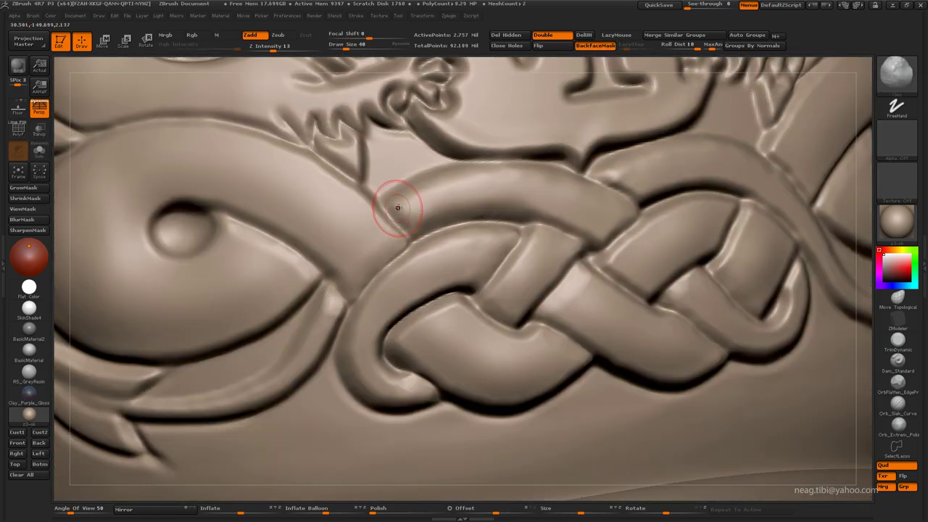
Divide the mesh to about 11 million points and alternate clay and smoothing on the strand overlaps
scroll(399, 208, "up", 2)
key("ctrl+d")
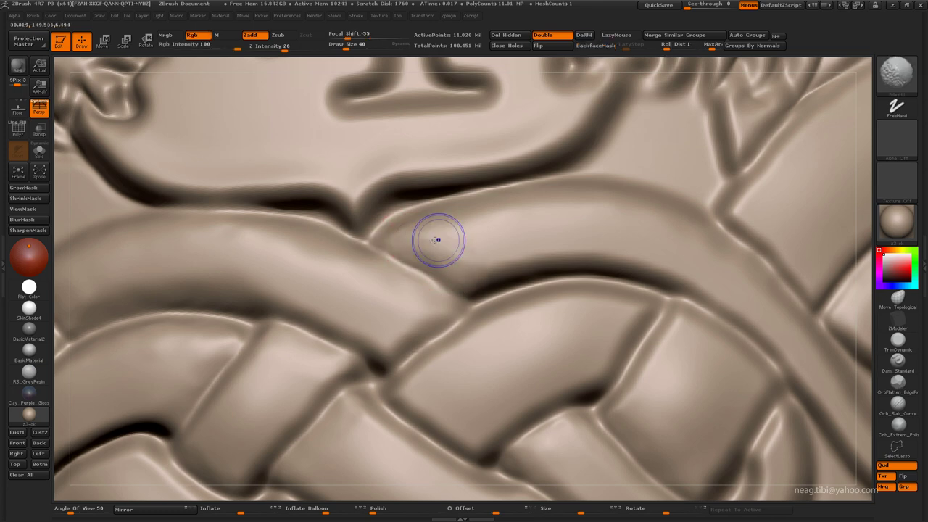
key("shift")
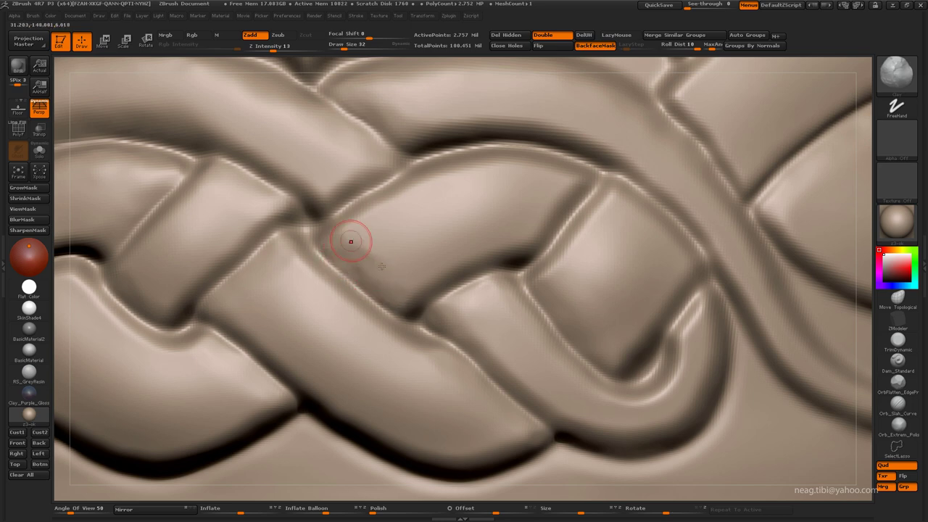
key("shift")
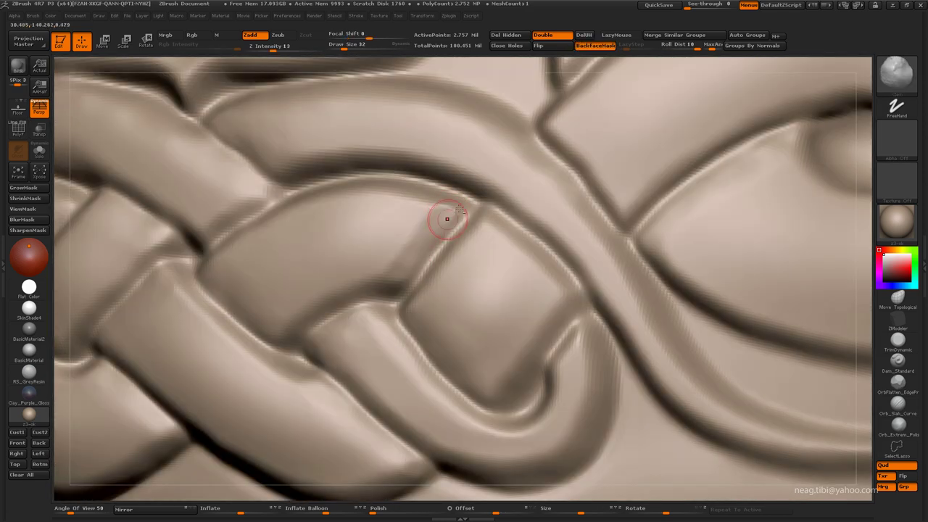
key("shift")
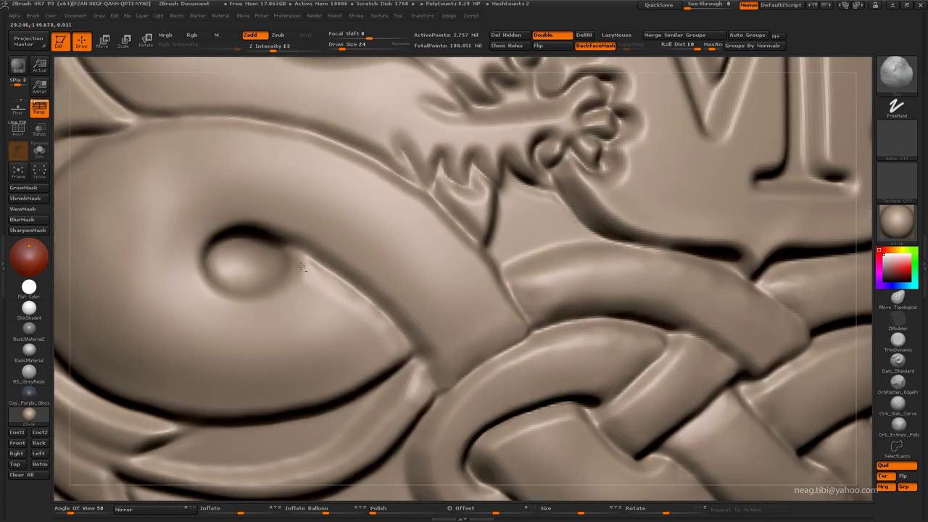
key("bracketright")
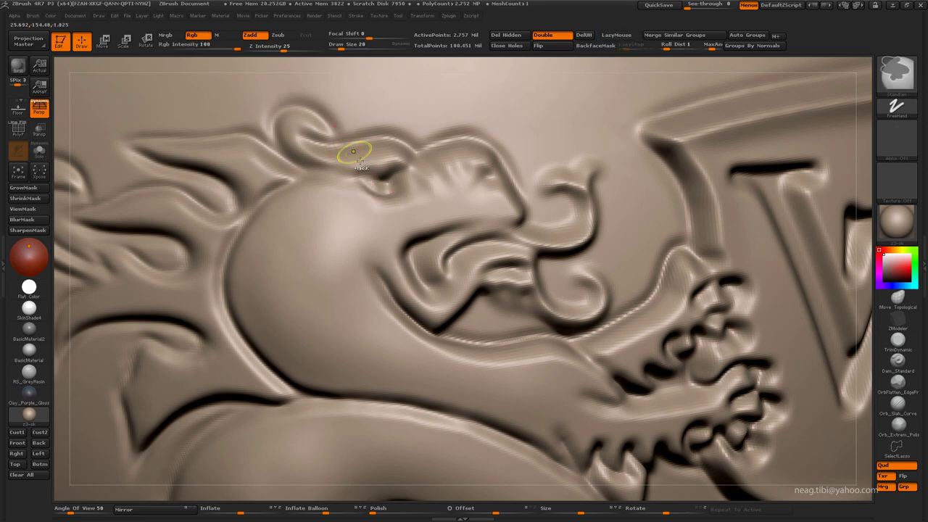
Carve Dam_Standard grooves along the dragon's brow, under its eye, along the mouth and upper lip
left_click_drag(404, 194, 384, 195)
left_click_drag(394, 158, 406, 152)
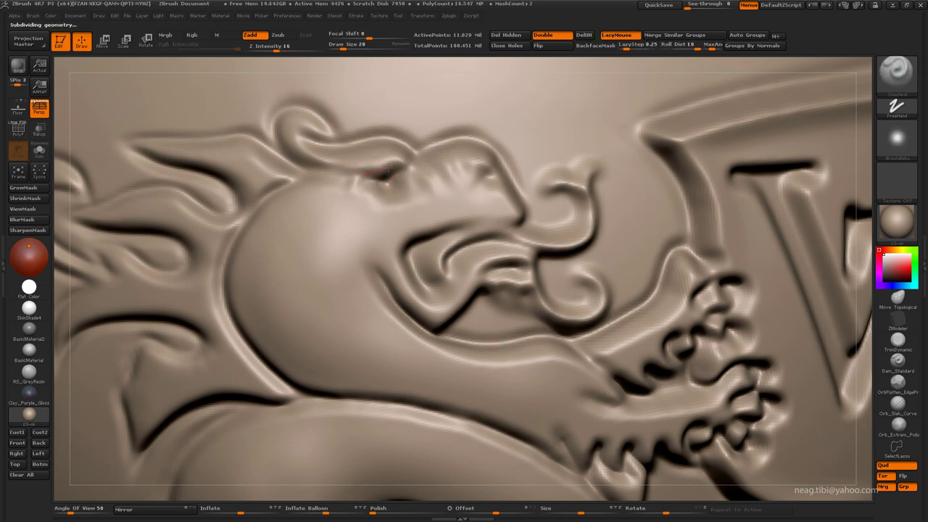
left_click_drag(361, 182, 423, 171)
left_click_drag(360, 188, 407, 200)
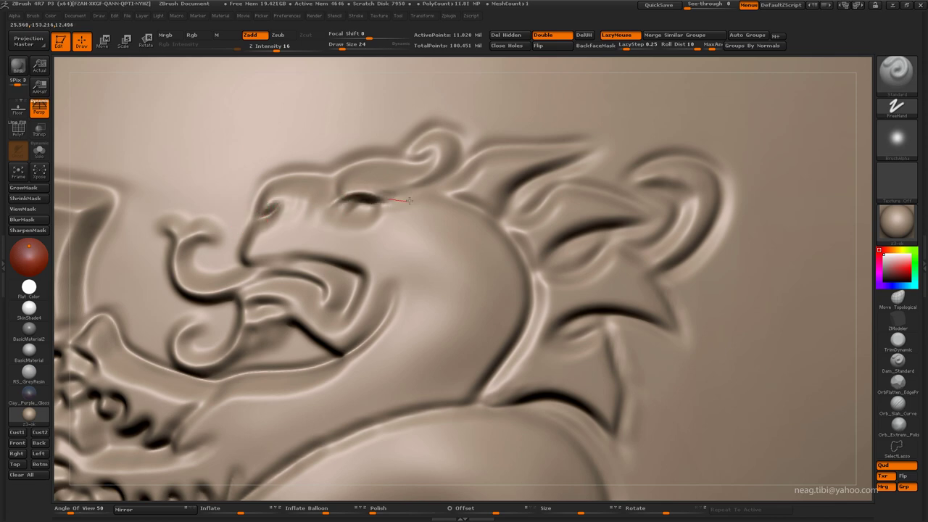
left_click_drag(336, 206, 377, 222)
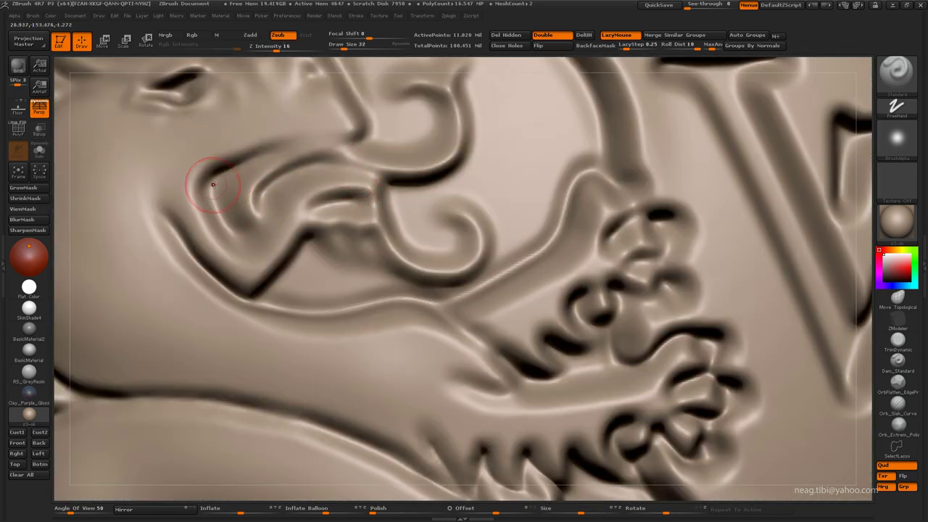
left_click_drag(226, 226, 260, 235)
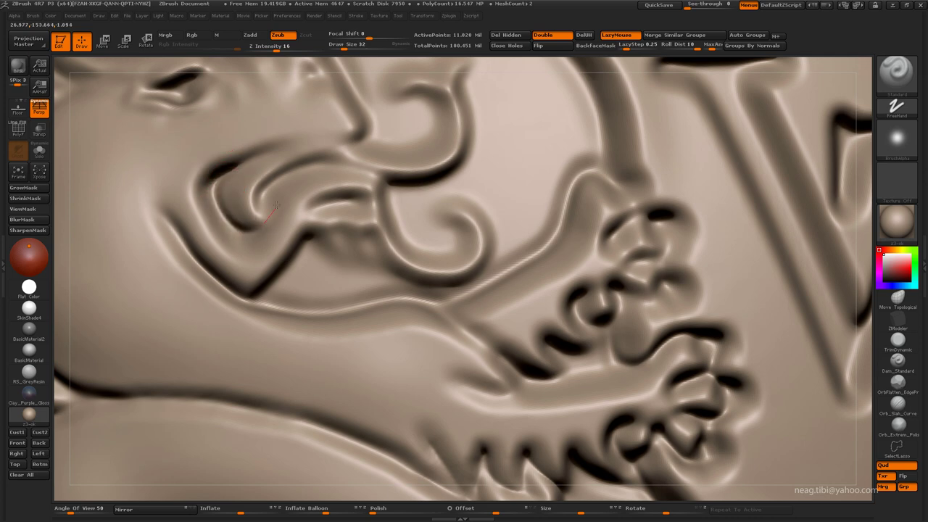
mouse_move(274, 176)
left_mouse_down()
mouse_move(330, 169)
mouse_move(374, 177)
left_mouse_up()
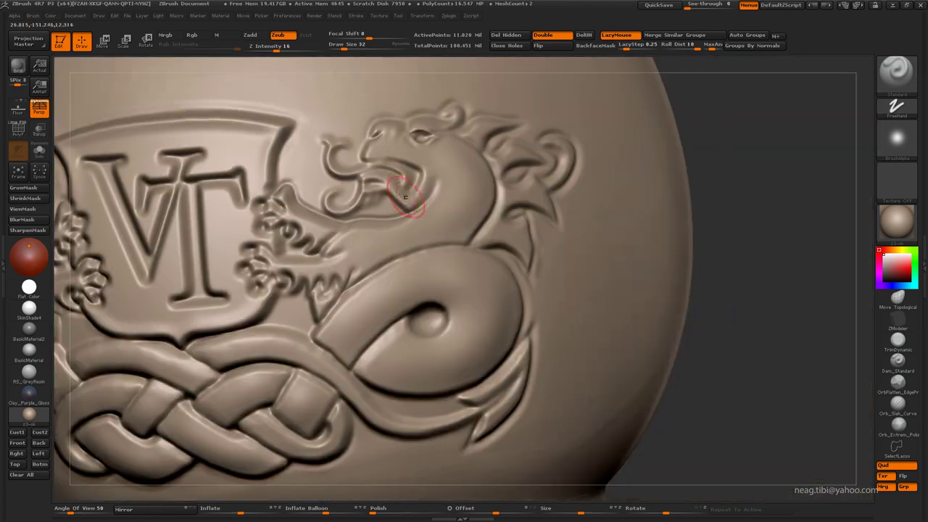
mouse_move(406, 195)
right_mouse_down("alt")
mouse_move(261, 208)
mouse_move(379, 232)
right_mouse_up("alt")
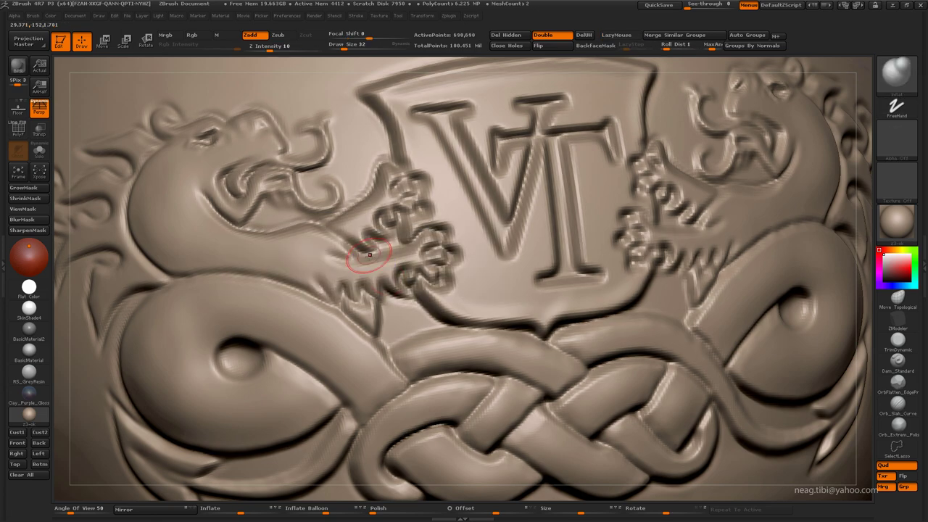
Raise the relief along the dragon's mouth at Z Intensity 6 with BackfaceMask enabled
left_click_drag(269, 47, 264, 47)
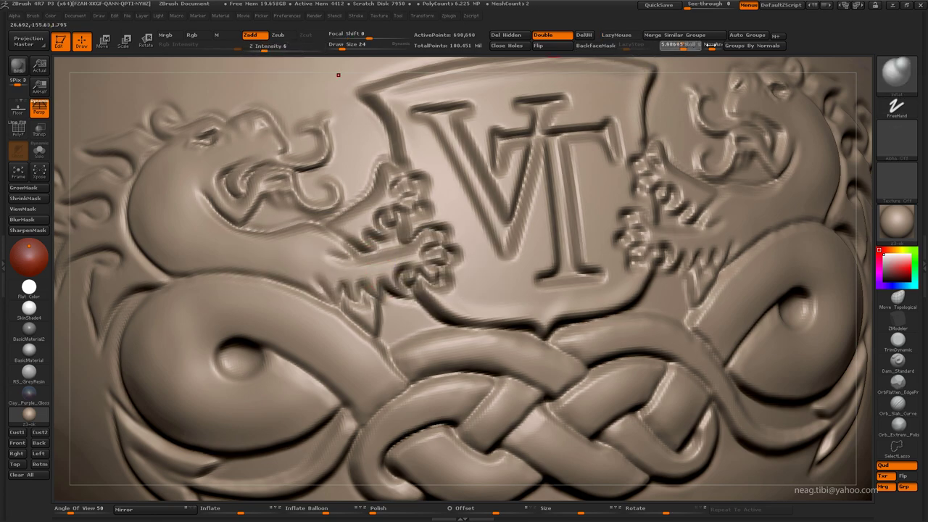
left_click(595, 45)
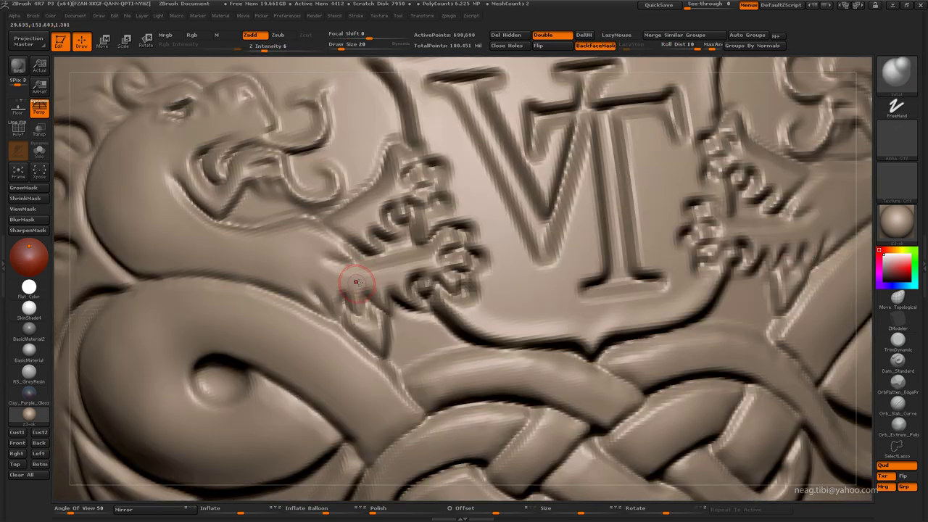
left_click_drag(328, 274, 400, 271)
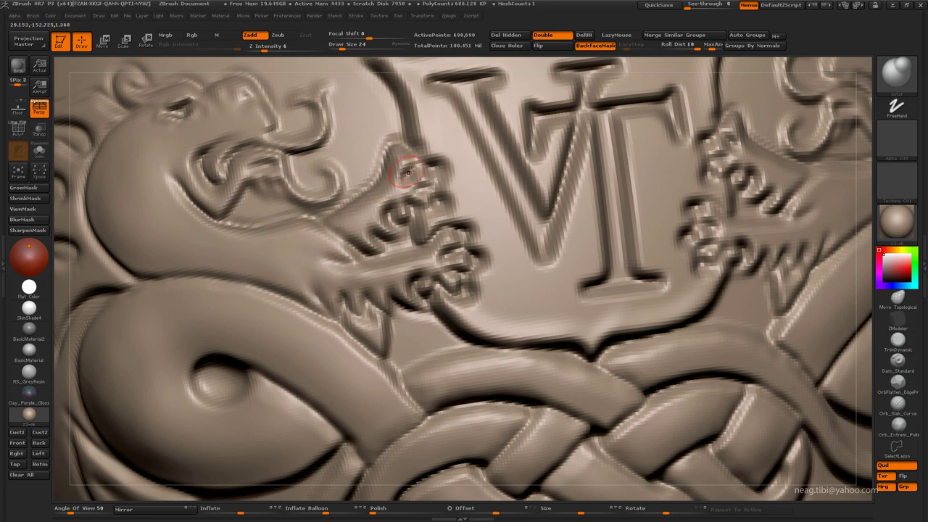
mouse_move(408, 172)
right_mouse_down()
mouse_move(429, 209)
mouse_move(528, 231)
right_mouse_up()
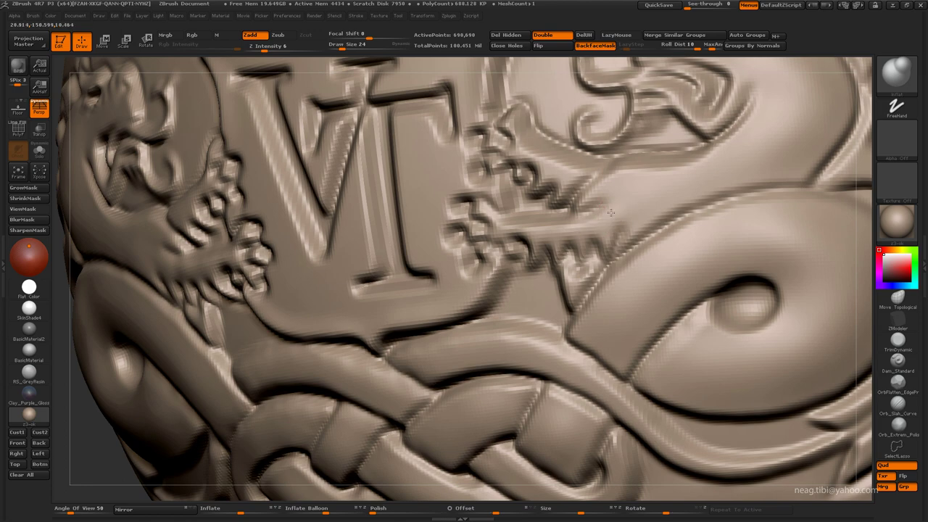
key("bracketright")
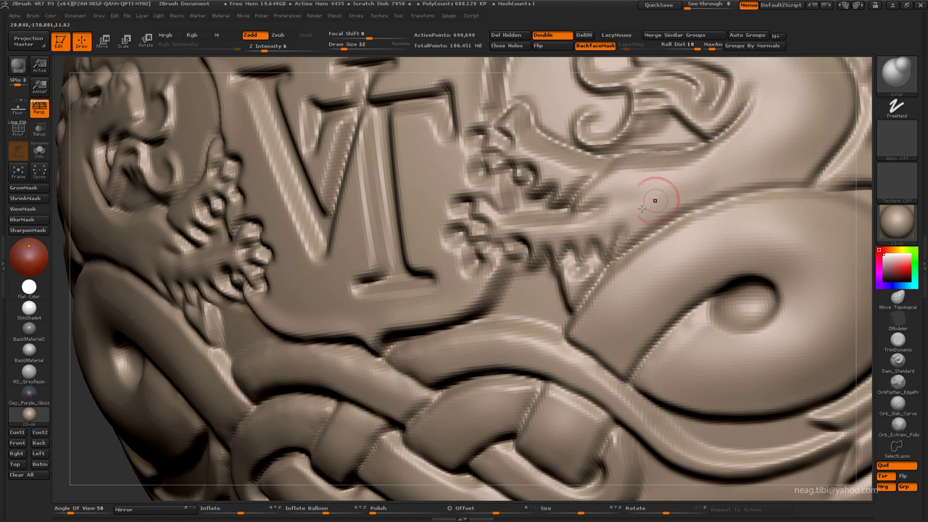
mouse_move(566, 175)
right_mouse_down()
mouse_move(378, 245)
mouse_move(429, 236)
right_mouse_up()
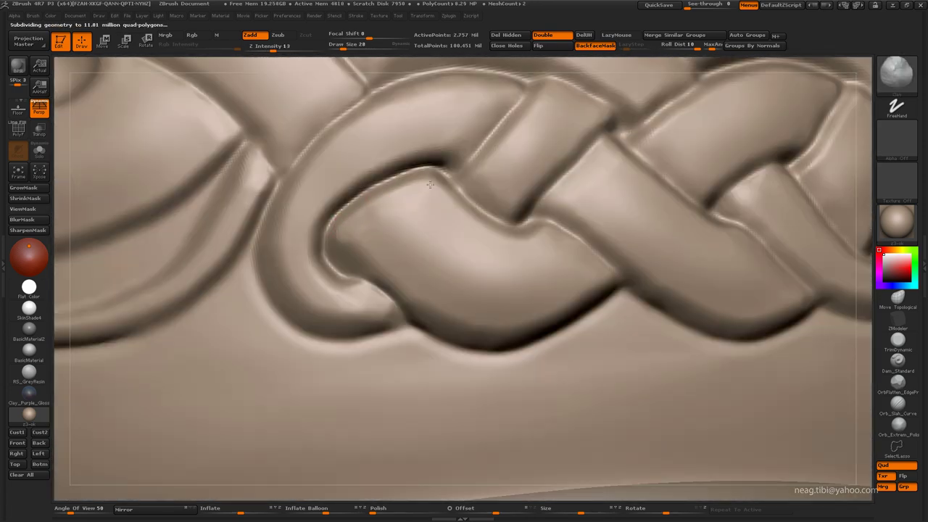
Refine the upper edge of the knot strand
left_click_drag(430, 185, 341, 221)
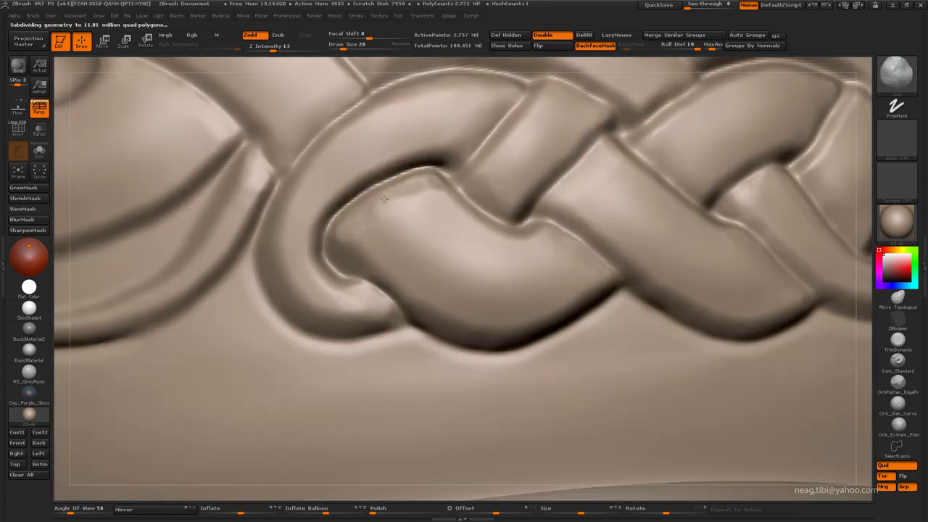
left_click_drag(434, 190, 390, 217)
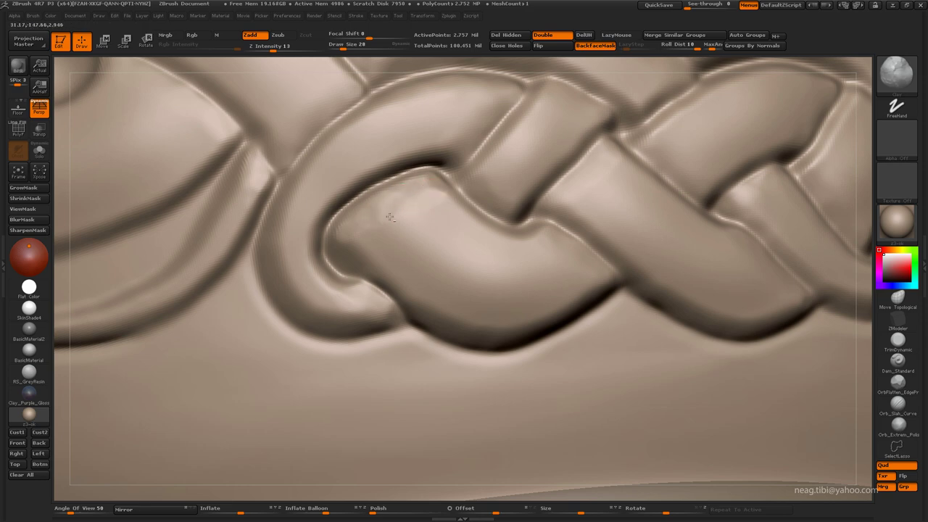
left_click_drag(433, 193, 341, 226)
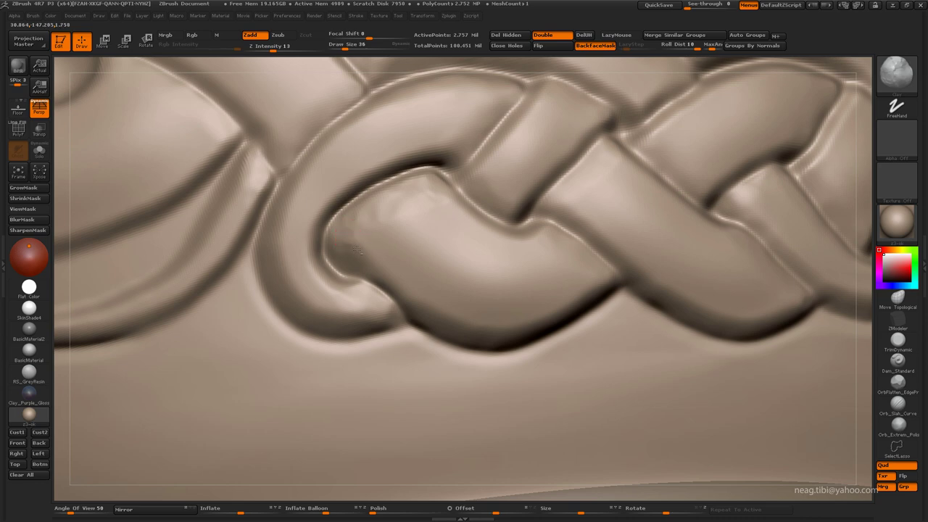
Carve a curved groove into the flame strands at strength 15 and smooth it
key("b")
key("c")
key("b")
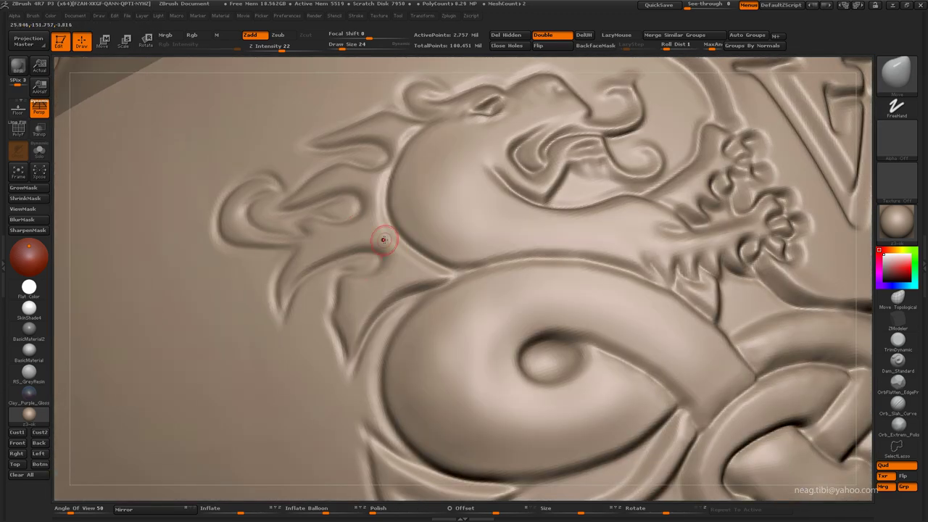
left_click_drag(436, 177, 420, 218)
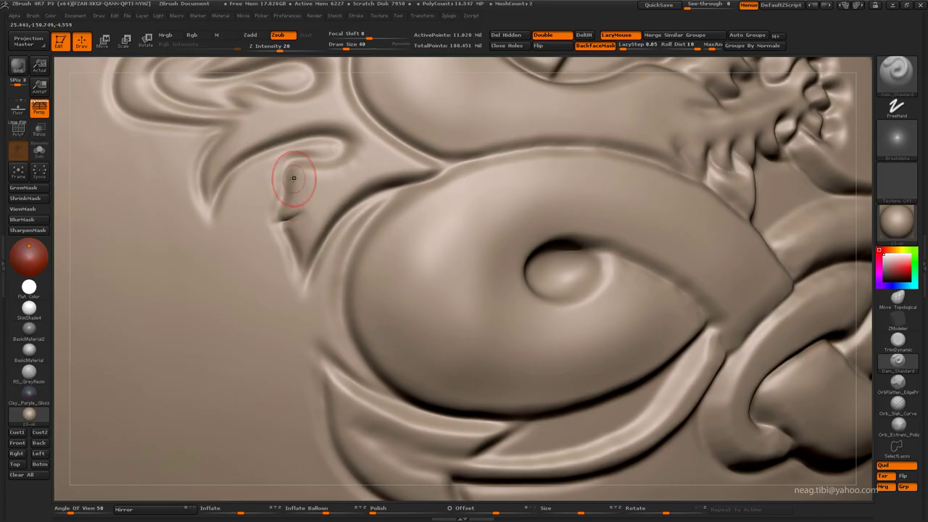
key("bracketright")
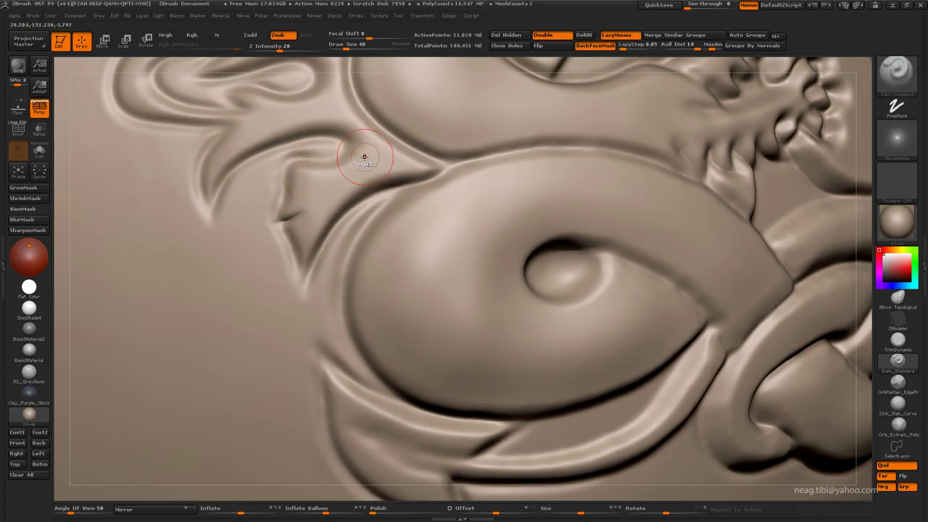
left_click(274, 46)
type("15")
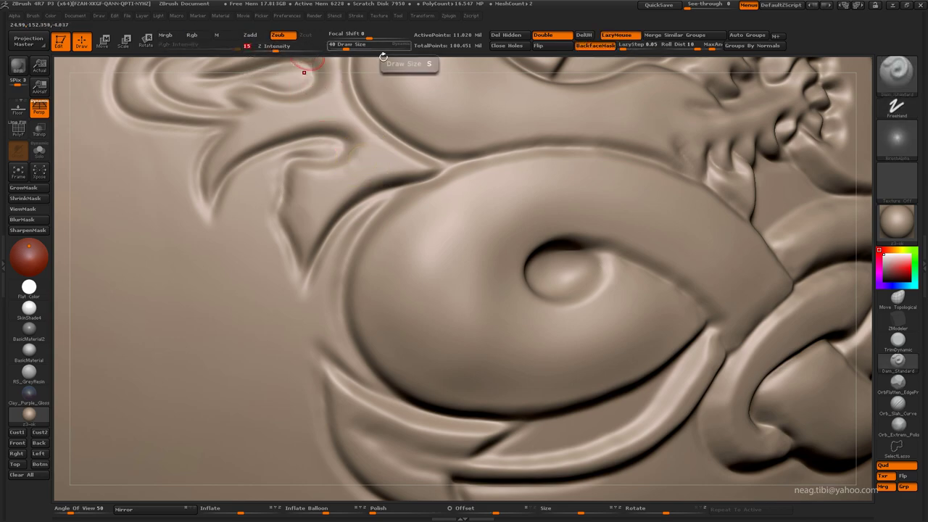
mouse_move(414, 166)
right_mouse_down("ctrl")
mouse_move(349, 175)
mouse_move(383, 232)
mouse_move(353, 153)
right_mouse_up("ctrl")
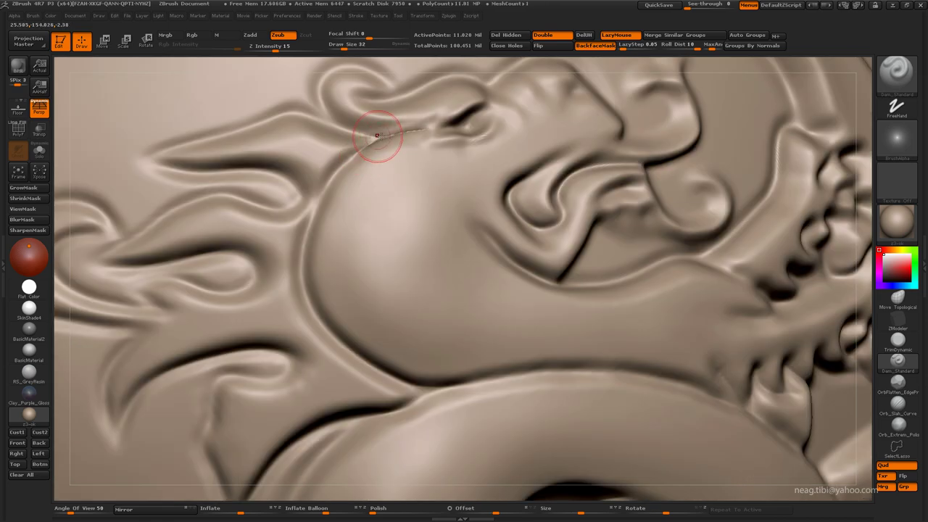
key("shift")
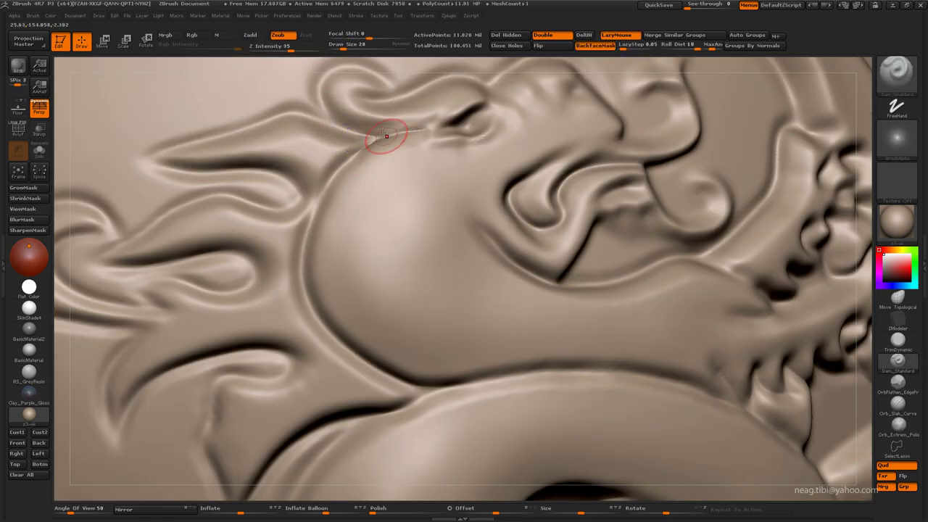
right_click_drag(257, 182, 249, 162, "ctrl")
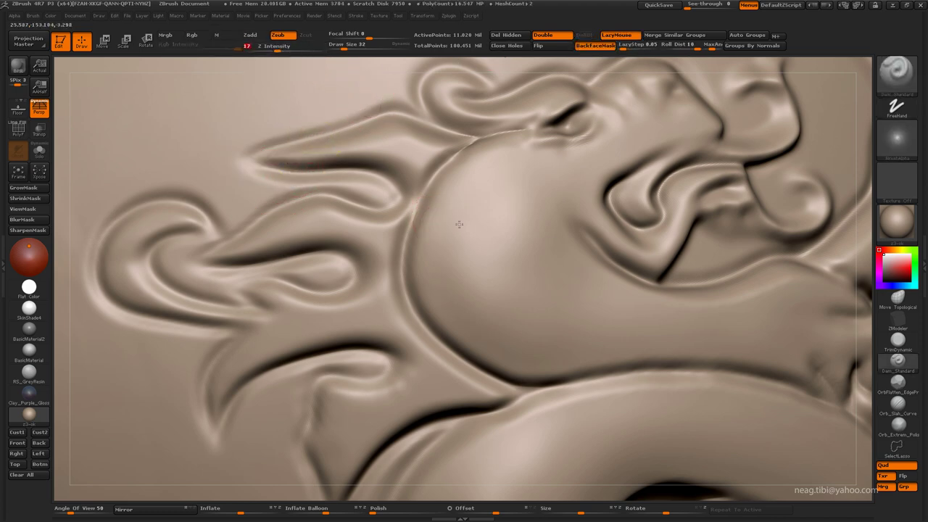
Crease the ridges of the fin below the dragon, lowering strength to 12
key("1")
right_click_drag(413, 210, 332, 141, "ctrl")
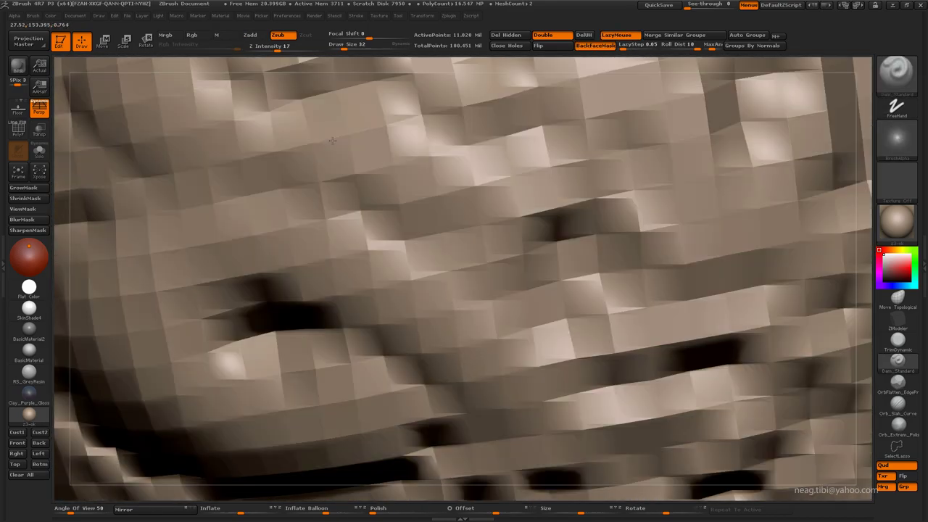
left_click_drag(332, 140, 458, 287, "alt")
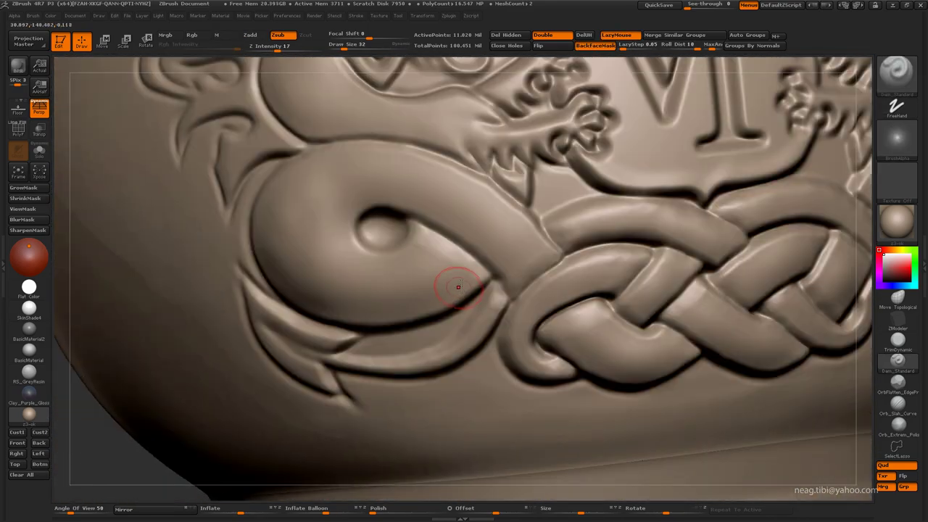
right_click_drag(458, 287, 394, 240, "ctrl")
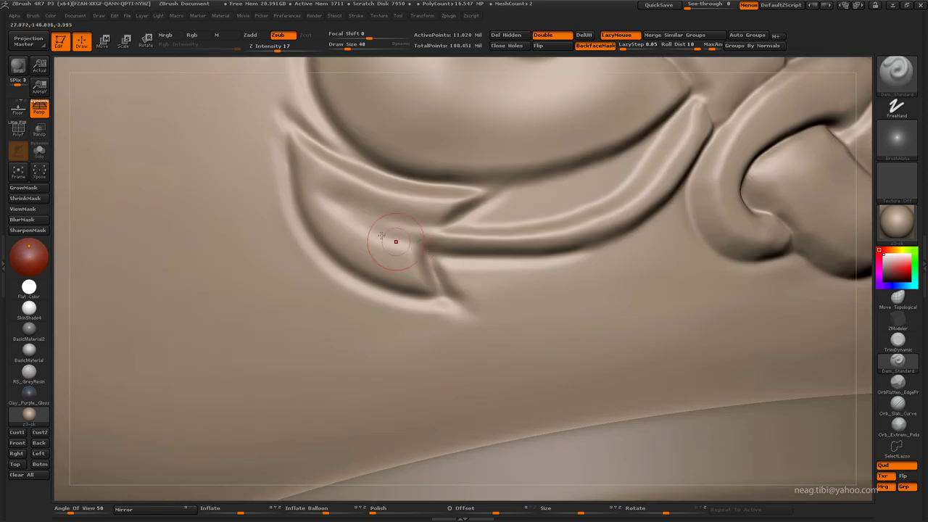
left_click(356, 15)
mouse_move(341, 214)
left_mouse_down()
mouse_move(380, 232)
mouse_move(444, 225)
left_mouse_up()
left_click_drag(276, 48, 272, 48)
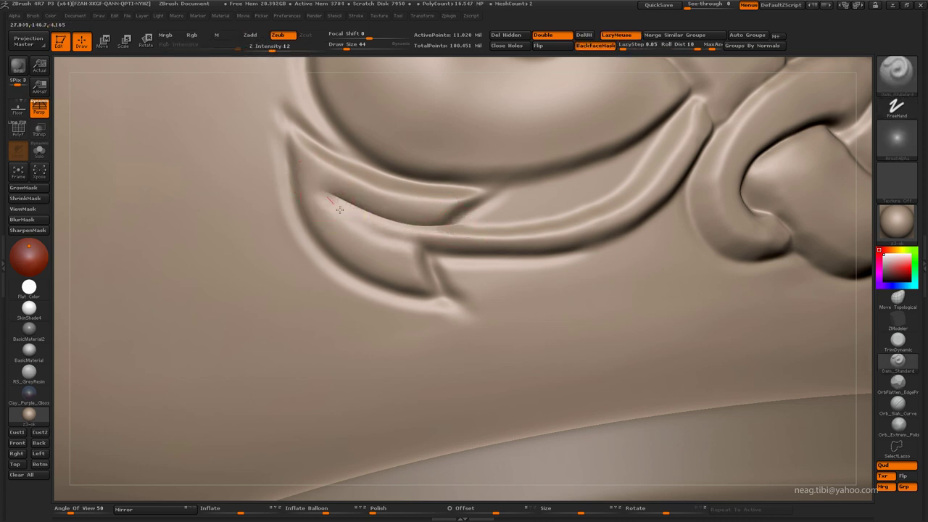
left_click_drag(329, 198, 345, 215)
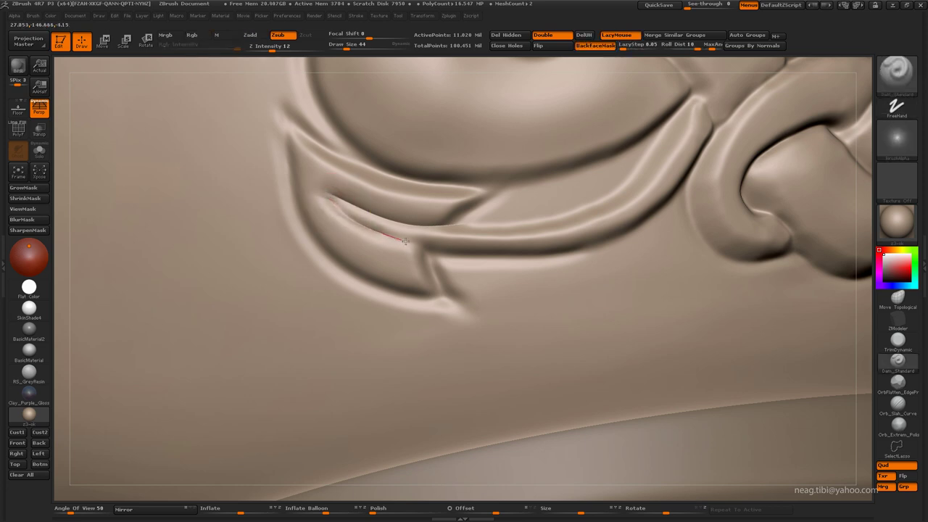
left_click_drag(407, 242, 408, 242)
mouse_move(355, 223)
left_mouse_down()
mouse_move(425, 249)
mouse_move(470, 253)
left_mouse_up()
key("shift")
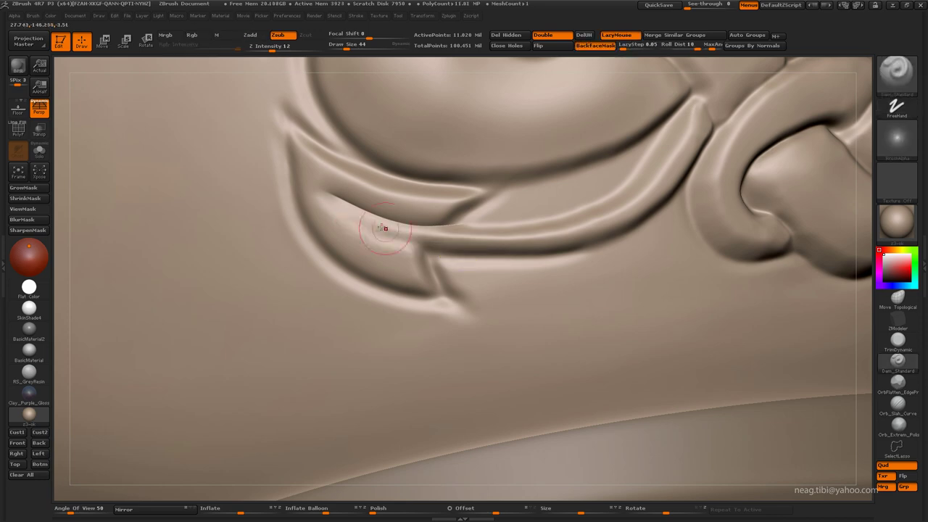
Zoom out to the knotwork and step the mesh down a subdivision level
mouse_move(353, 183)
left_mouse_down("alt")
mouse_move(425, 210)
mouse_move(411, 295)
mouse_move(346, 281)
left_mouse_up("alt")
key("b")
key("c")
key("l")
key("shift+d")
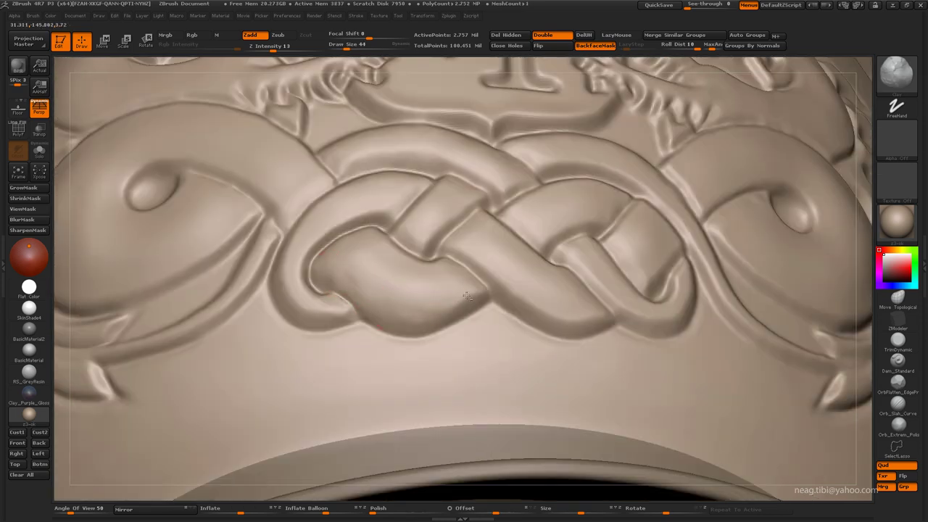
key("b")
key("c")
key("b")
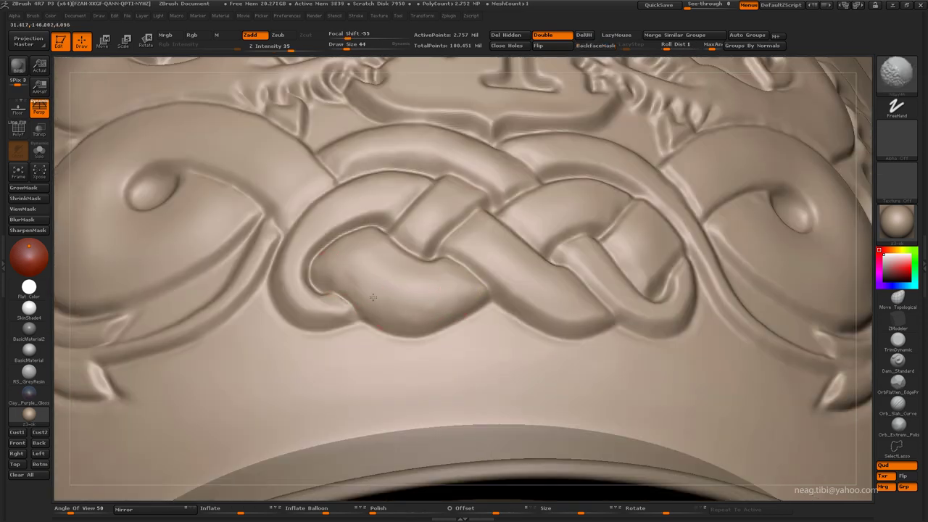
left_click_drag(337, 269, 370, 239)
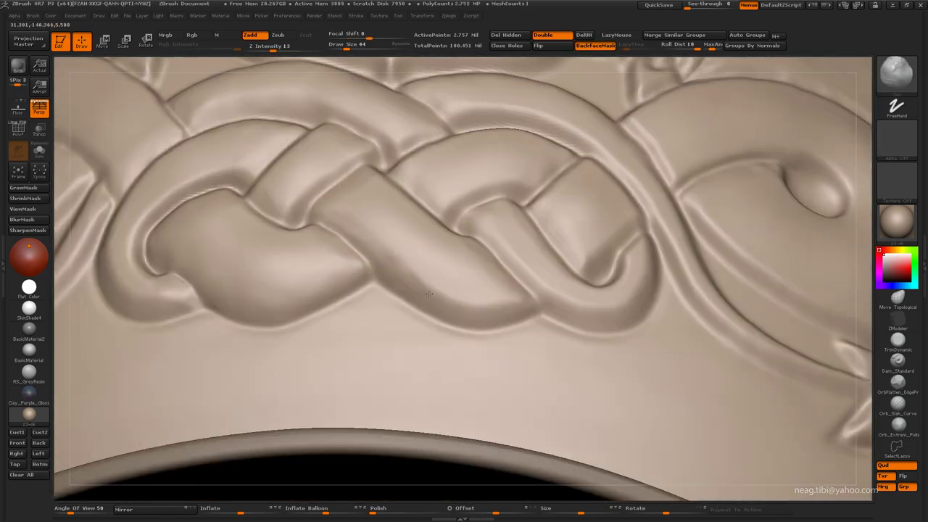
left_click_drag(424, 274, 432, 289)
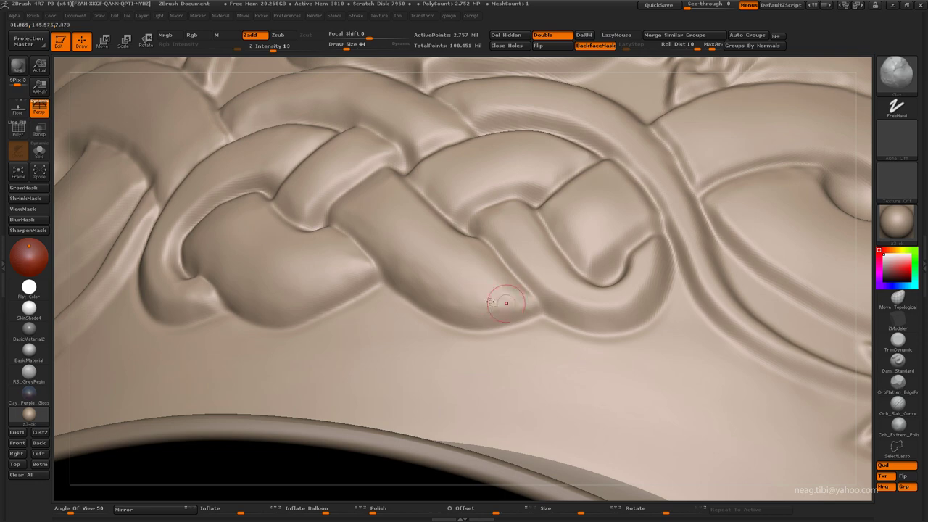
key("b")
key("c")
key("b")
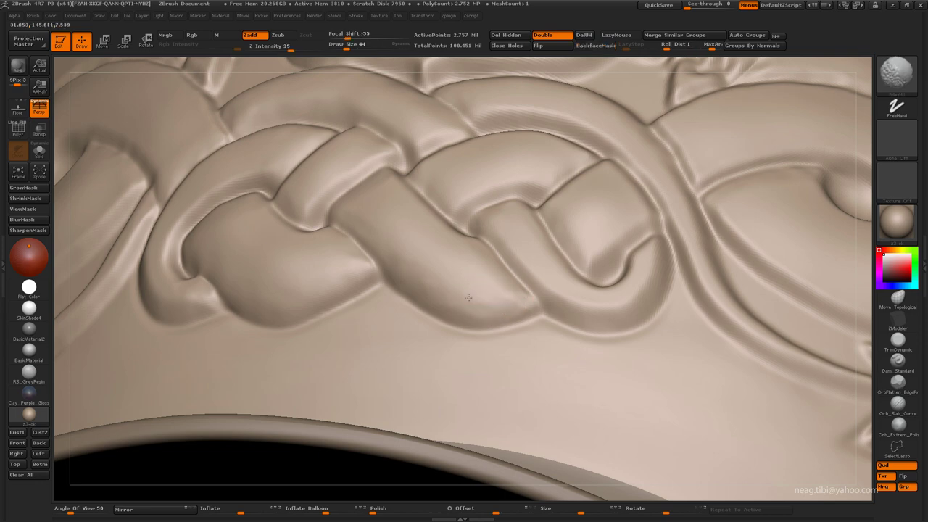
key("b")
key("h")
key("p")
left_click_drag(429, 225, 385, 225, "alt")
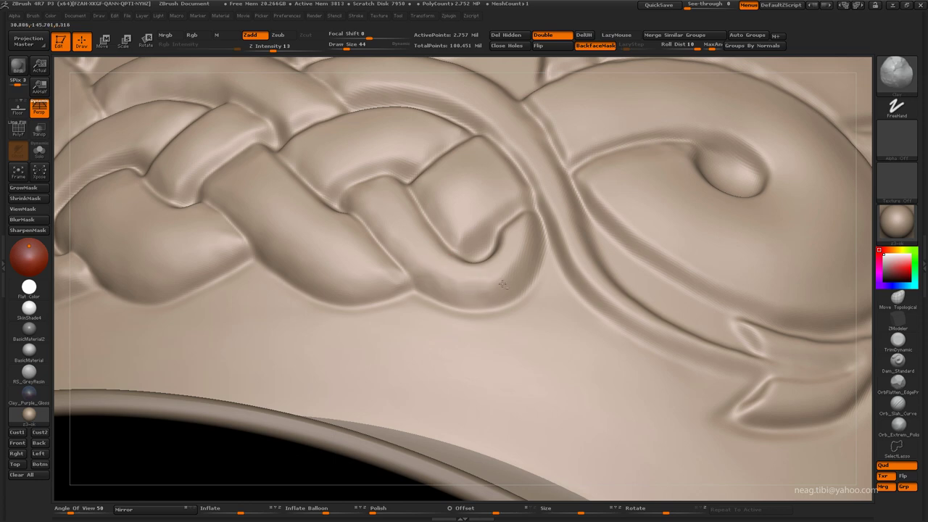
right_click_drag(503, 286, 512, 295)
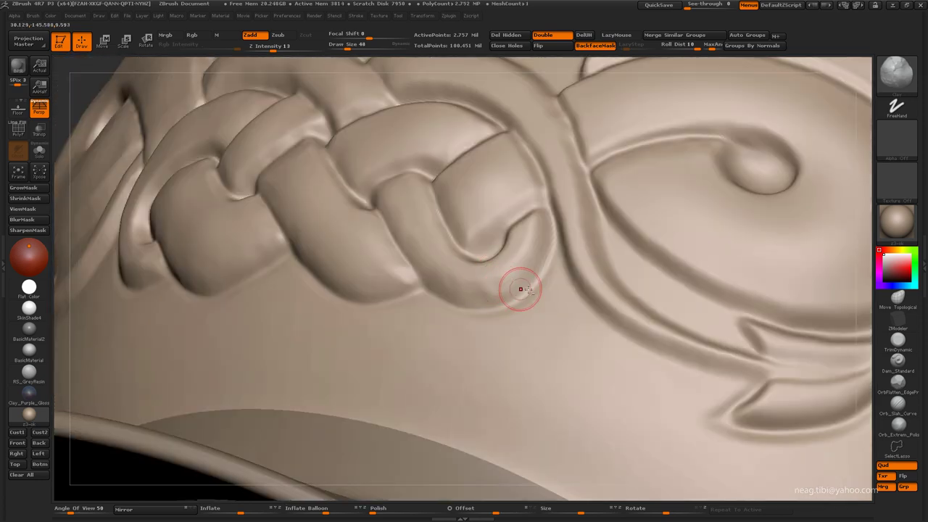
key("b")
key("c")
key("t")
key("b")
key("s")
key("t")
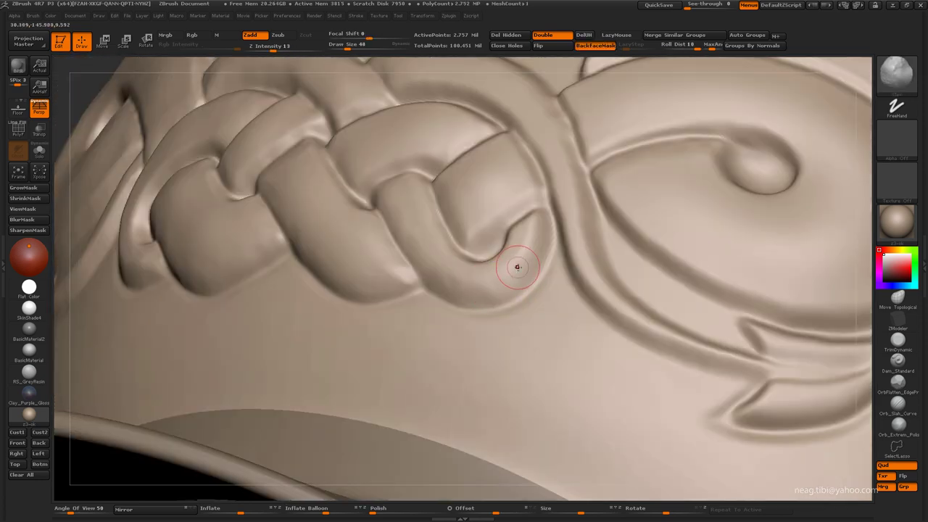
right_click_drag(516, 265, 486, 181)
Step up the subdivision level and start a Dam_Standard groove along the S-curve's edge
key("b")
key("d")
key("s")
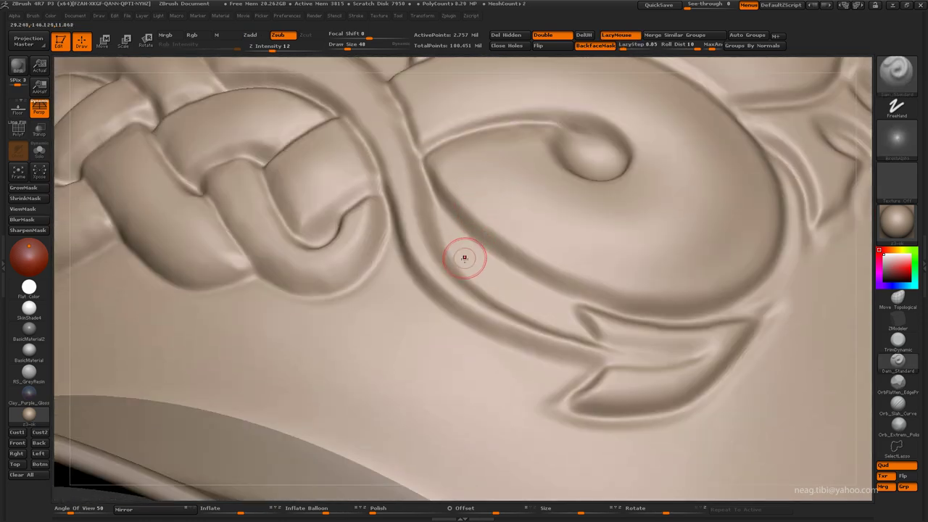
key("d")
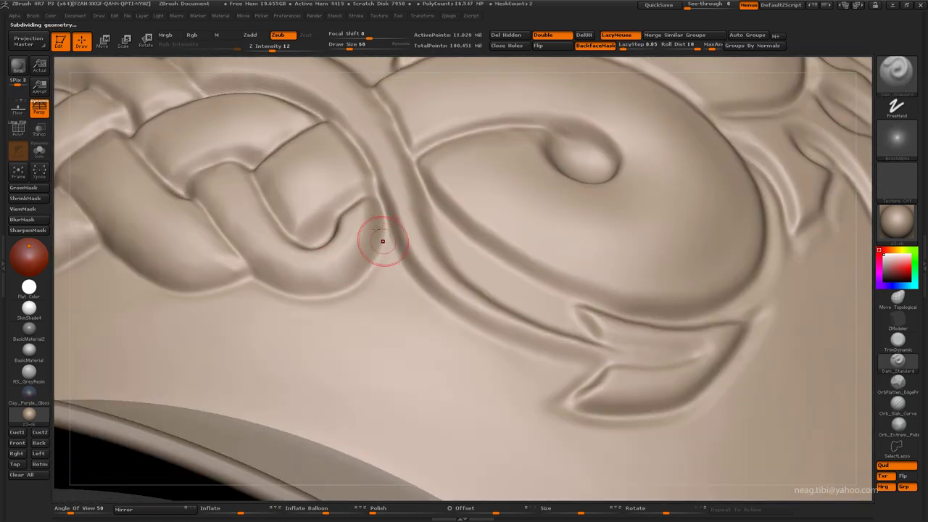
left_click_drag(379, 242, 386, 215)
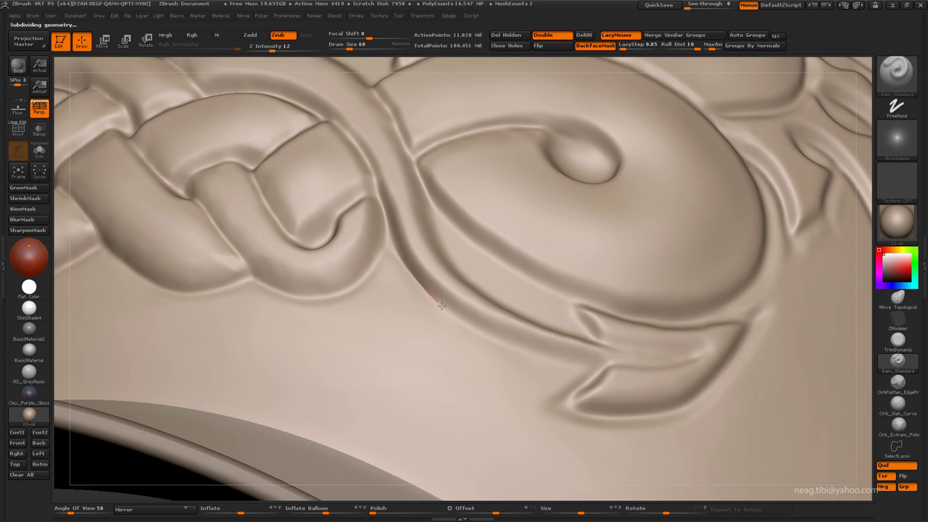
left_click_drag(502, 343, 595, 367)
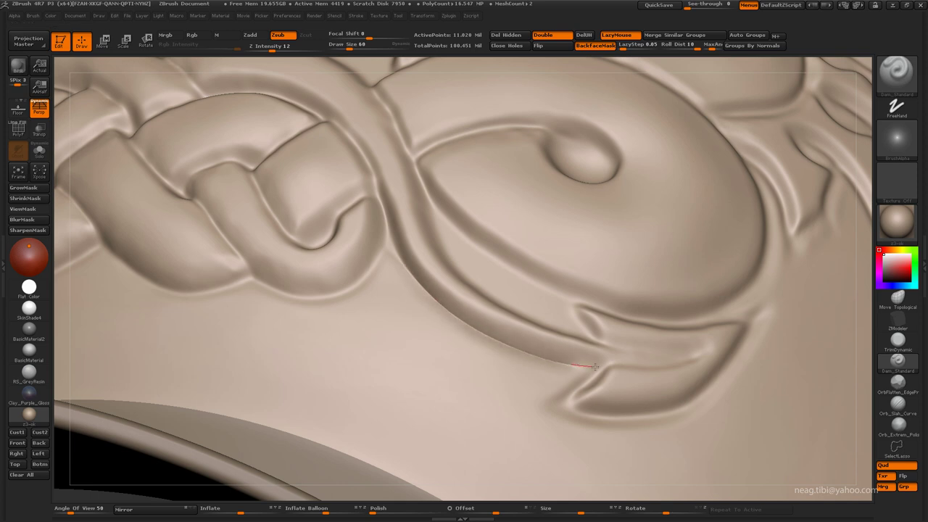
Continue the groove down the S-curve and along the lower fin's edge
mouse_move(678, 364)
left_mouse_down()
mouse_move(663, 338)
mouse_move(440, 224)
left_mouse_up()
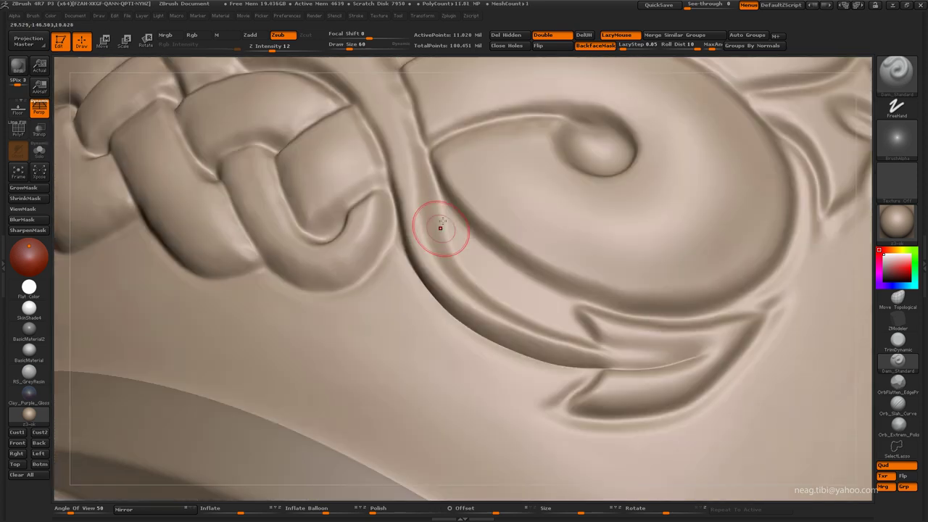
left_click_drag(426, 149, 433, 178)
left_click_drag(438, 211, 470, 279)
mouse_move(542, 322)
left_mouse_down()
mouse_move(634, 352)
mouse_move(689, 355)
left_mouse_up()
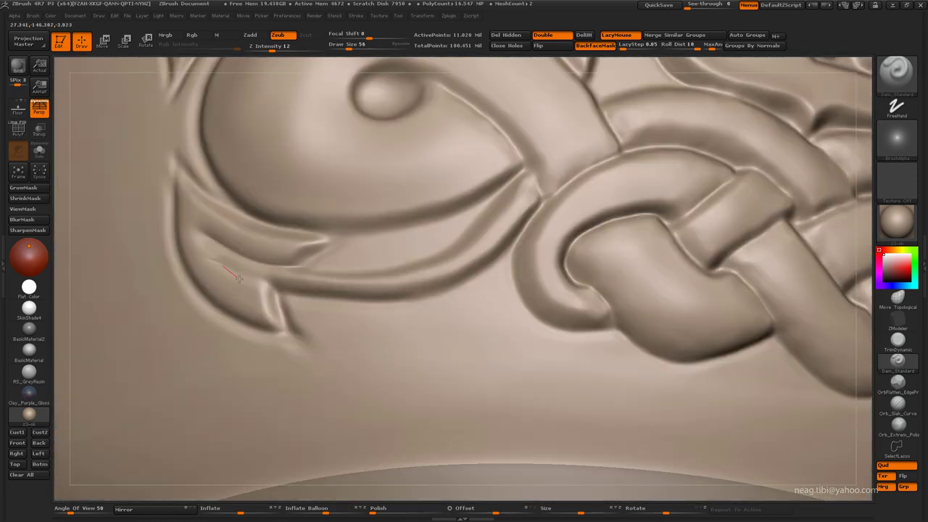
left_click_drag(238, 279, 224, 266)
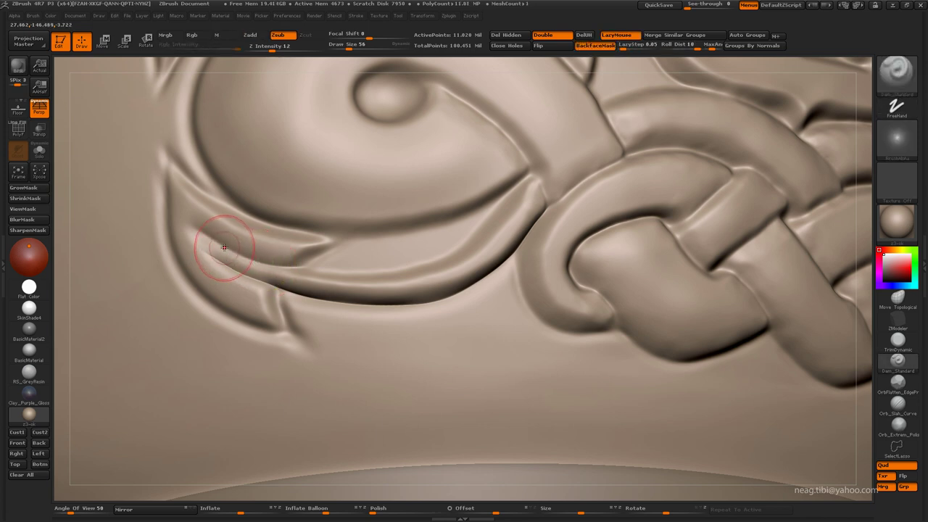
mouse_move(224, 247)
left_mouse_down()
mouse_move(275, 267)
mouse_move(372, 274)
mouse_move(458, 251)
mouse_move(512, 193)
left_mouse_up()
left_click_drag(540, 166, 541, 165)
key("f")
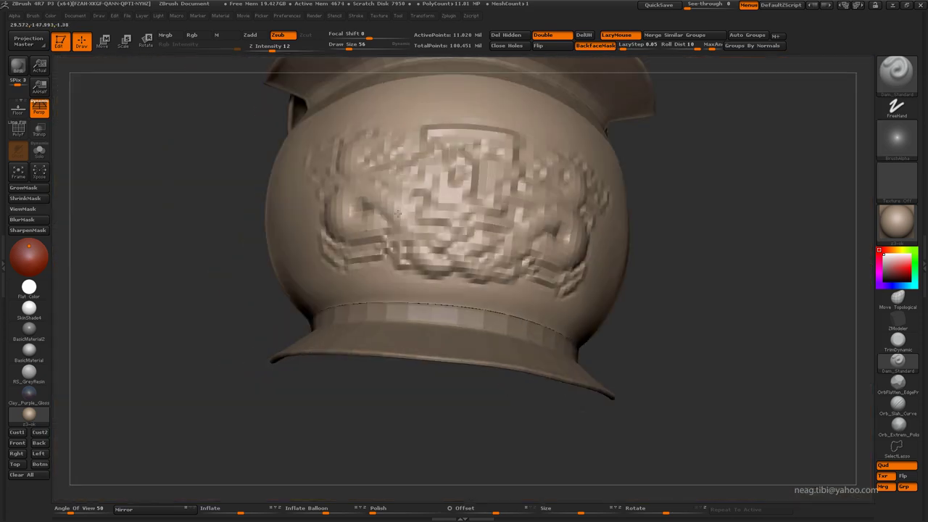
mouse_move(167, 254)
left_mouse_down()
mouse_move(446, 189)
mouse_move(529, 297)
left_mouse_up()
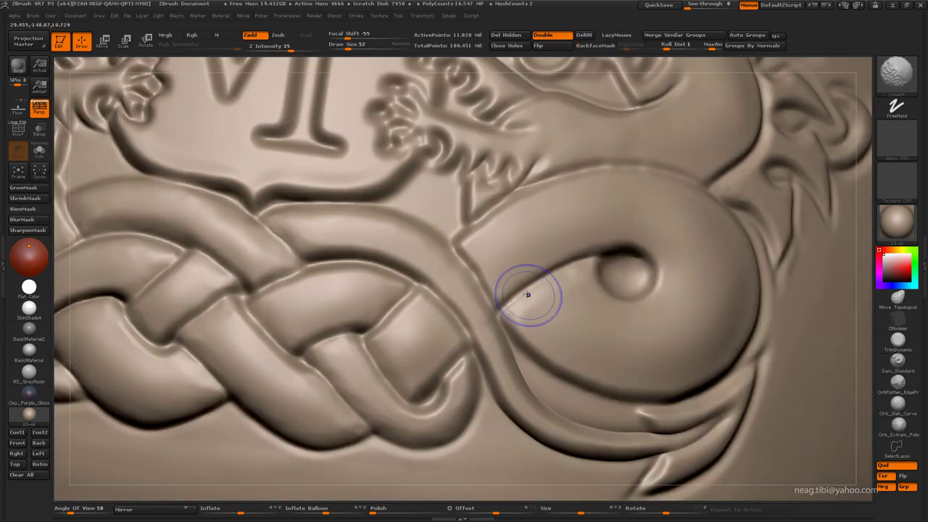
mouse_move(483, 266)
left_mouse_down("alt")
mouse_move(483, 294)
mouse_move(483, 222)
mouse_move(512, 321)
left_mouse_up("alt")
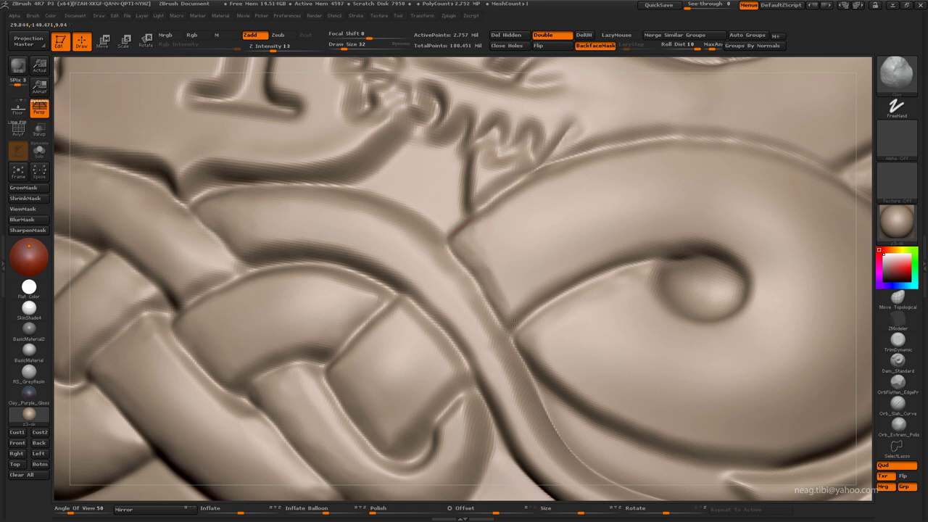
key("b")
key("c")
key("b")
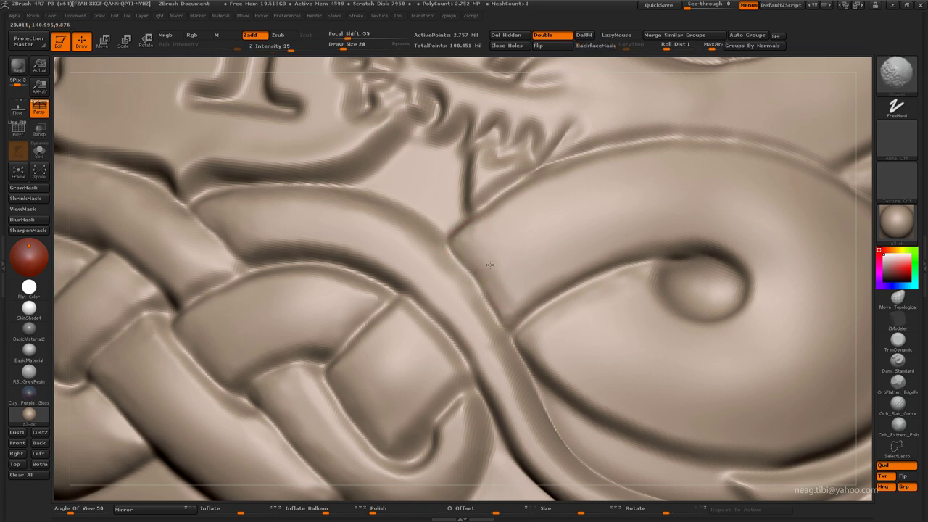
key("shift")
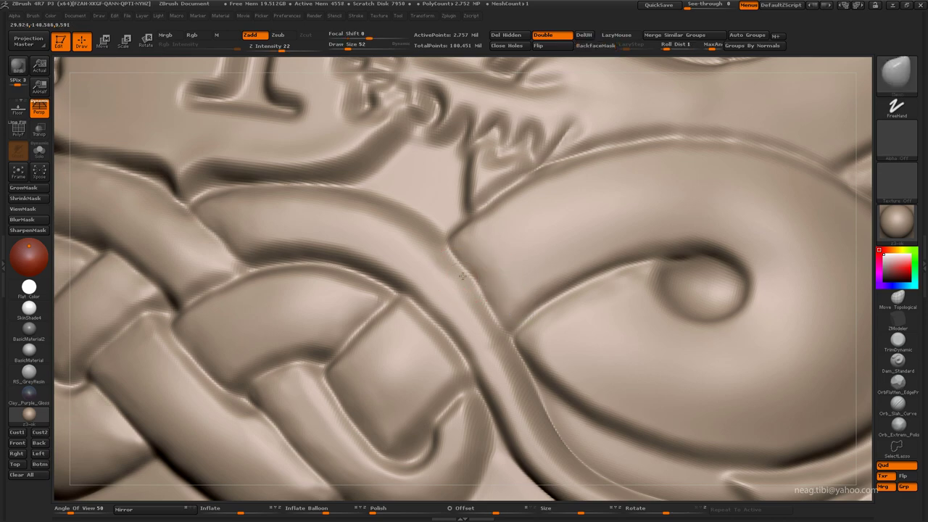
mouse_move(489, 269)
left_mouse_down("alt")
mouse_move(497, 240)
mouse_move(404, 248)
mouse_move(314, 275)
mouse_move(259, 245)
mouse_move(377, 244)
mouse_move(322, 235)
mouse_move(276, 264)
mouse_move(286, 253)
mouse_move(256, 257)
mouse_move(290, 268)
mouse_move(272, 288)
left_mouse_up("alt")
Switch from Dam_Standard to the Standard brush and check its alpha settings
key("b")
key("d")
key("s")
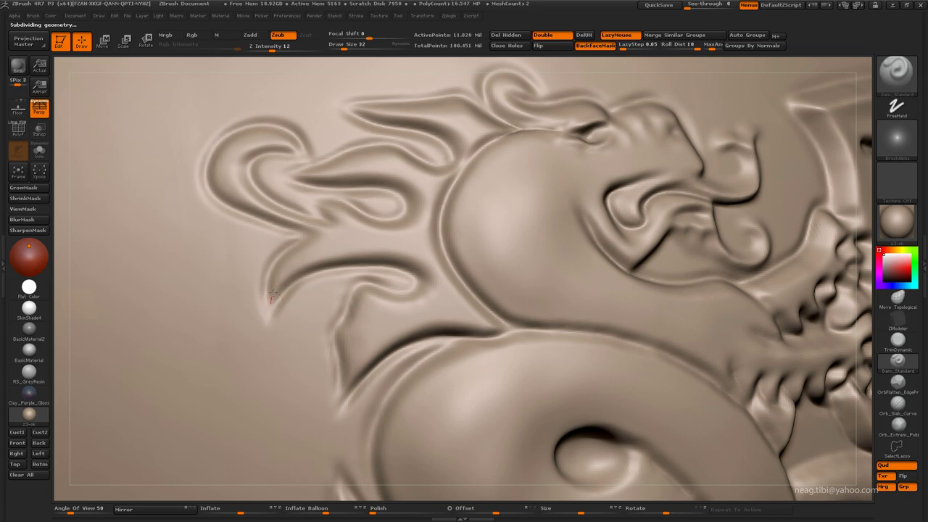
key("b")
key("s")
key("t")
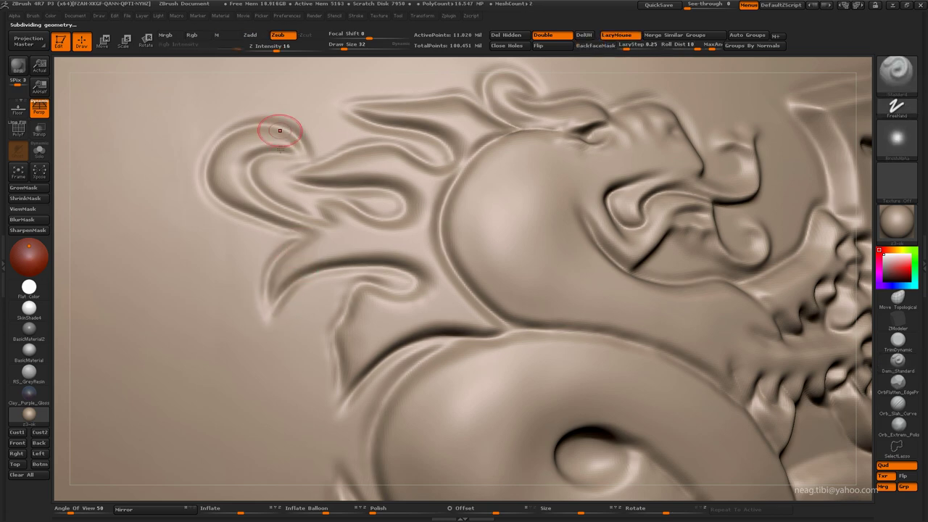
left_click(31, 15)
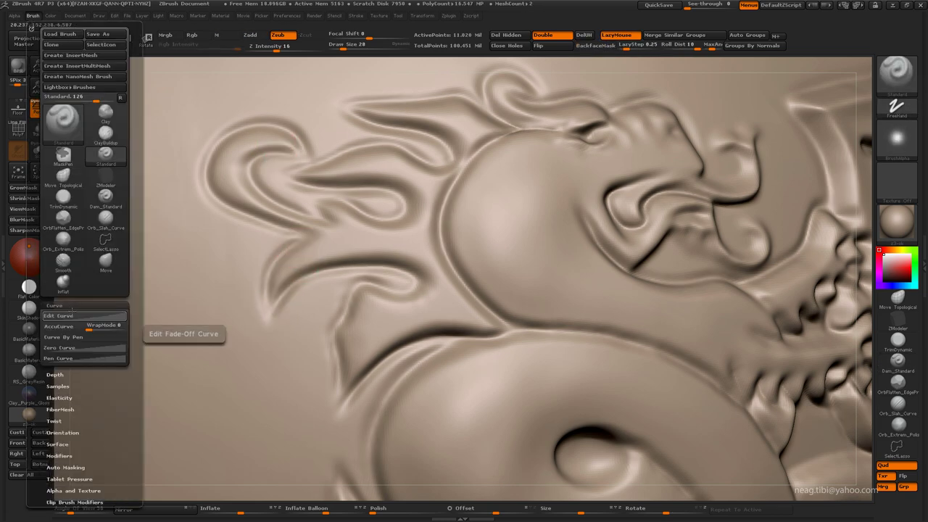
left_click(14, 15)
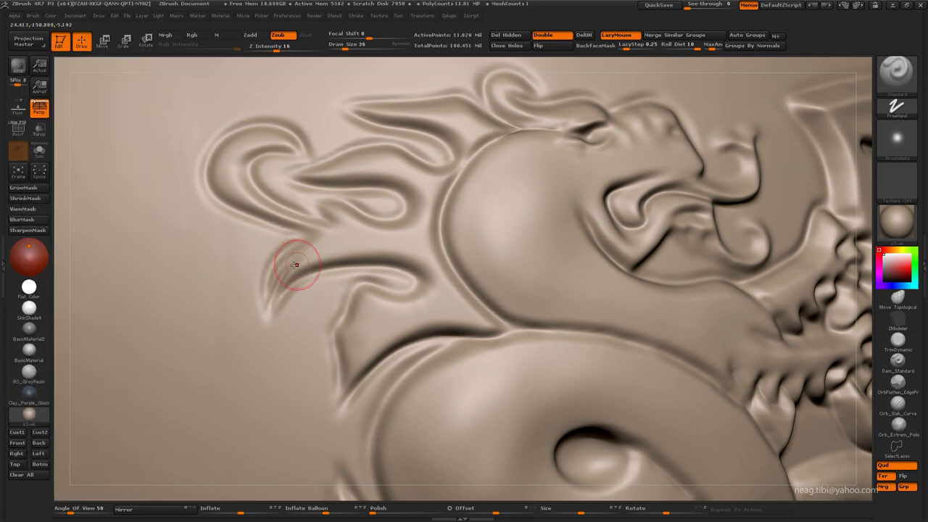
Try several stitch-style brushes
key("b")
key("s")
key("f")
key("b")
key("s")
key("b")
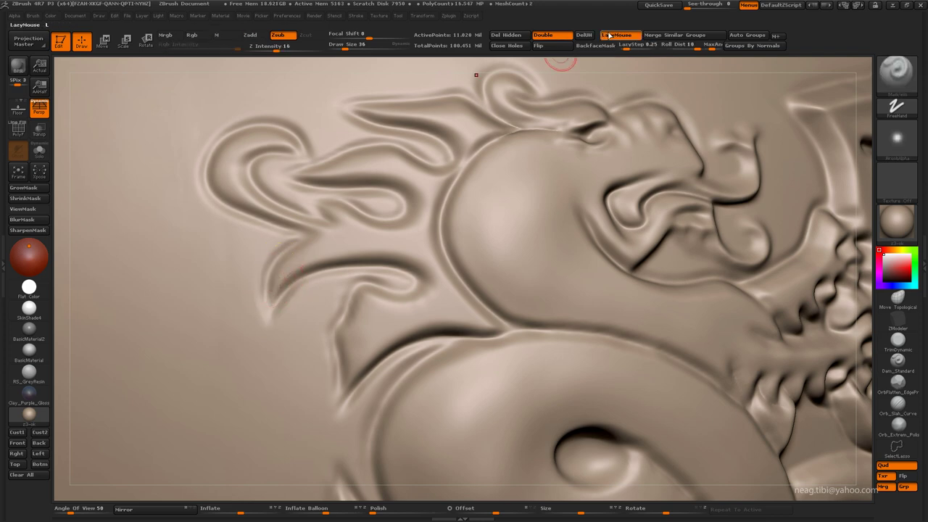
key("b")
key("s")
key("t")
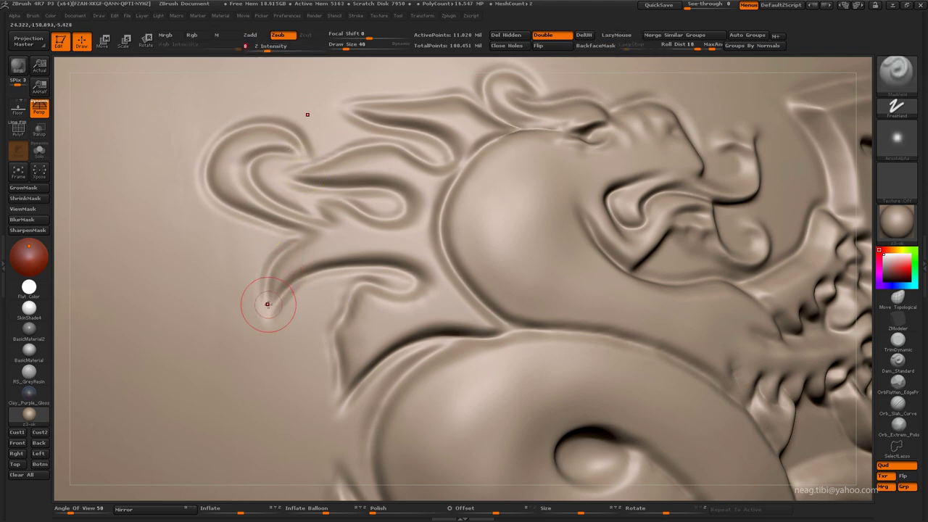
key("b")
Set the Standard brush to Z Intensity 5, Draw Size 32–36, and crease a flame strand
key("s")
key("t")
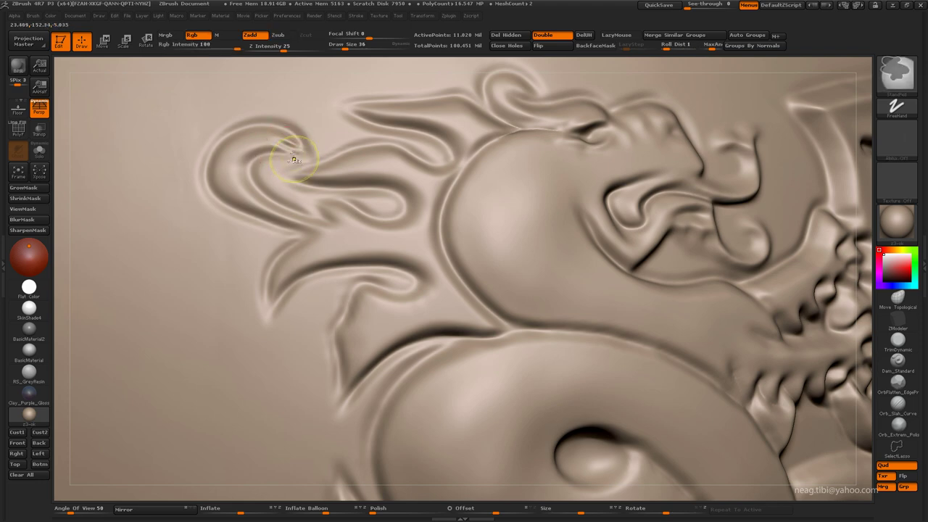
left_click(266, 48)
left_click_drag(265, 49, 261, 49)
left_click_drag(261, 65, 292, 148)
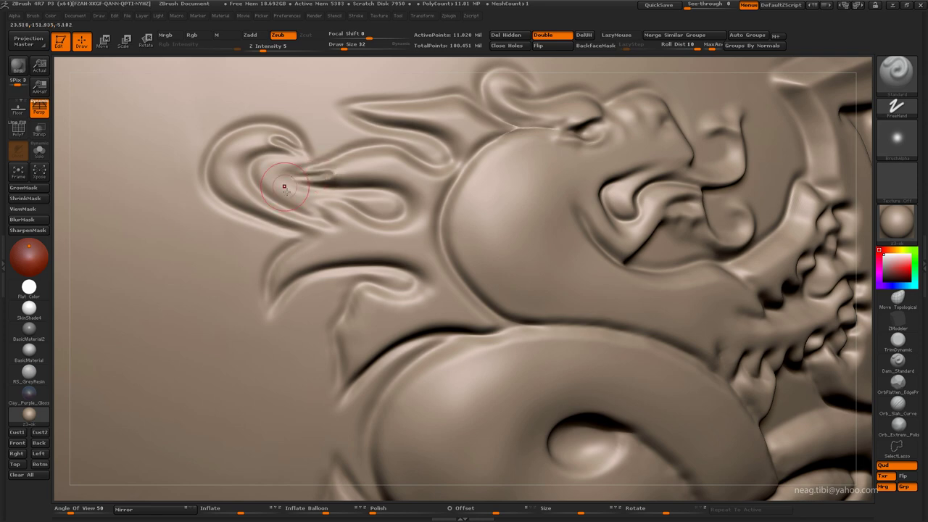
right_click_drag(285, 187, 213, 234)
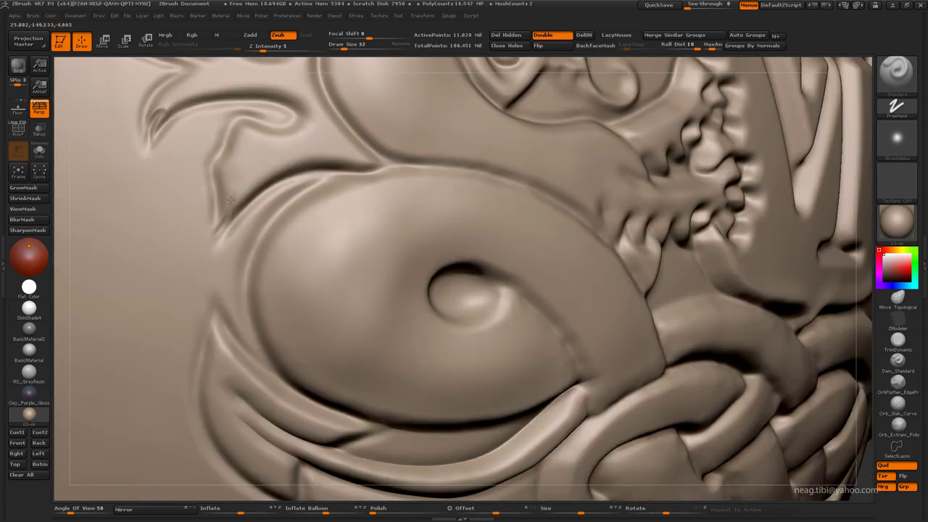
key("]")
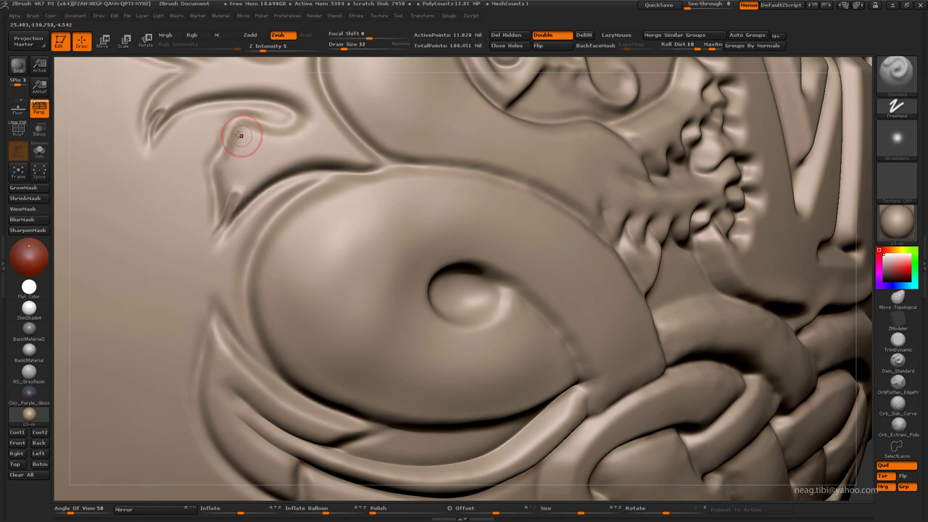
left_click_drag(248, 130, 239, 129)
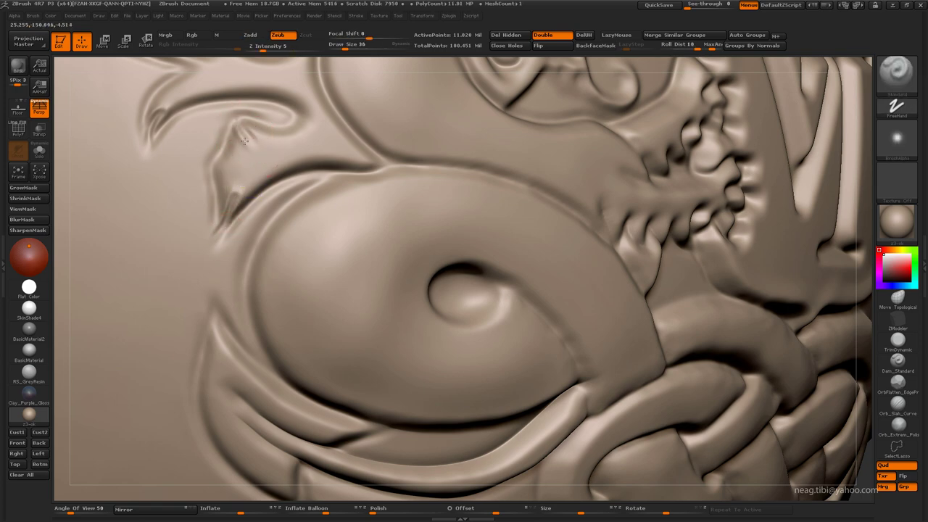
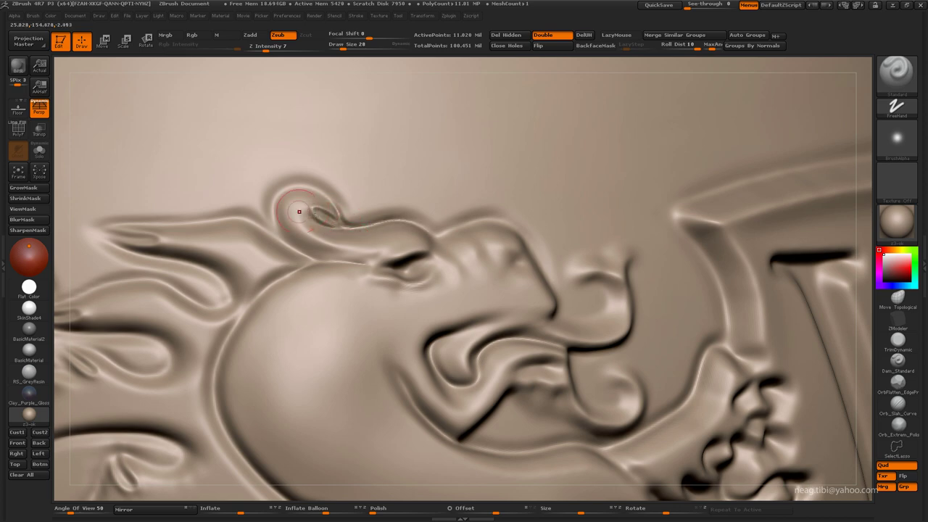
Deepen the eye socket and carve creases along the upper lip and beside the eye, gradually enlarging the brush
key("bracketright")
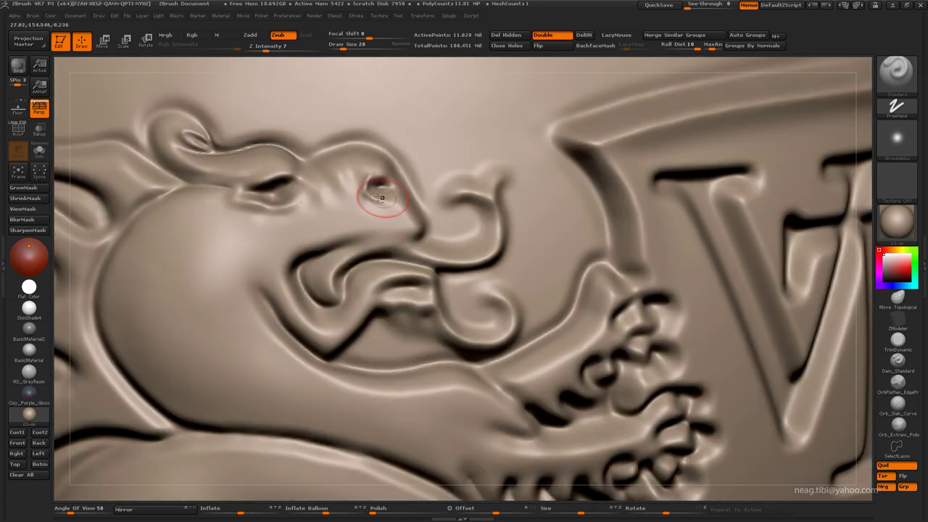
mouse_move(383, 197)
left_mouse_down()
mouse_move(369, 186)
mouse_move(392, 152)
left_mouse_up()
key("bracketright")
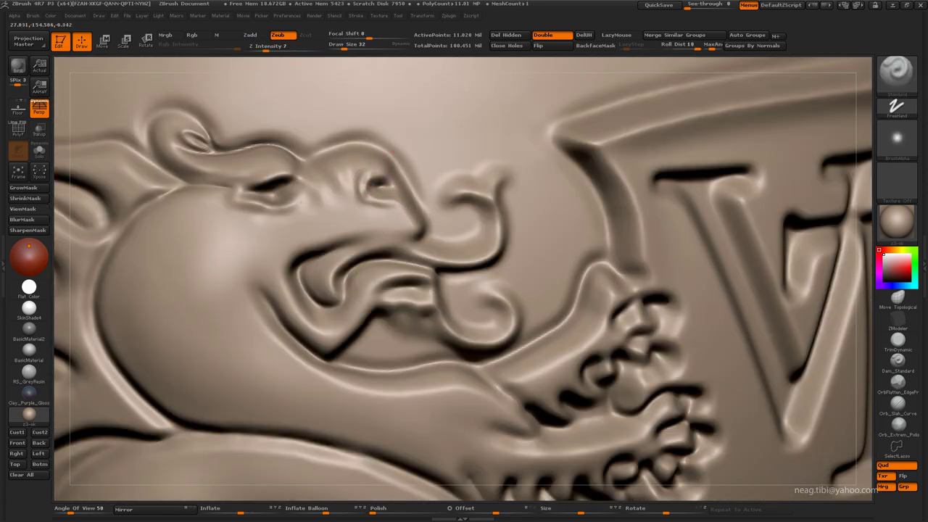
left_click_drag(363, 240, 424, 234)
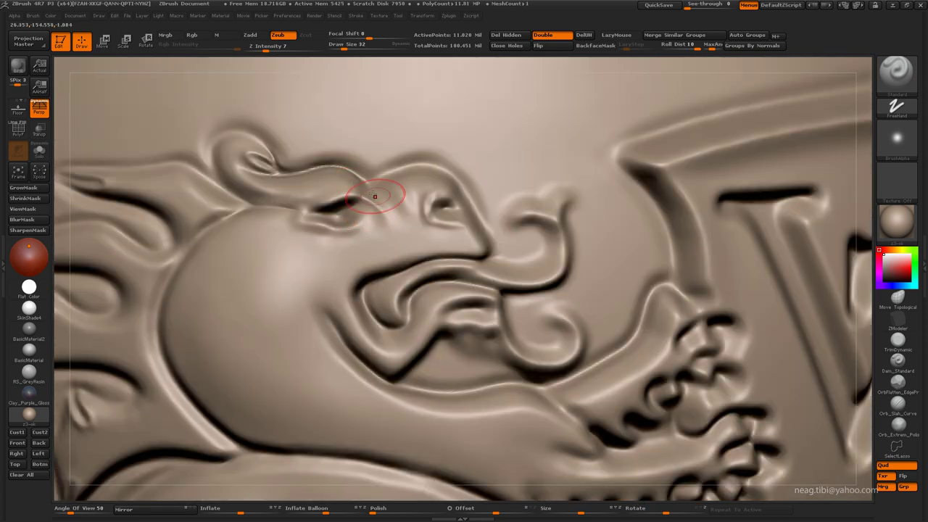
key("bracketright")
mouse_move(383, 196)
left_mouse_down()
mouse_move(404, 197)
mouse_move(399, 180)
mouse_move(459, 223)
mouse_move(493, 264)
mouse_move(410, 253)
left_mouse_up()
key("bracketright")
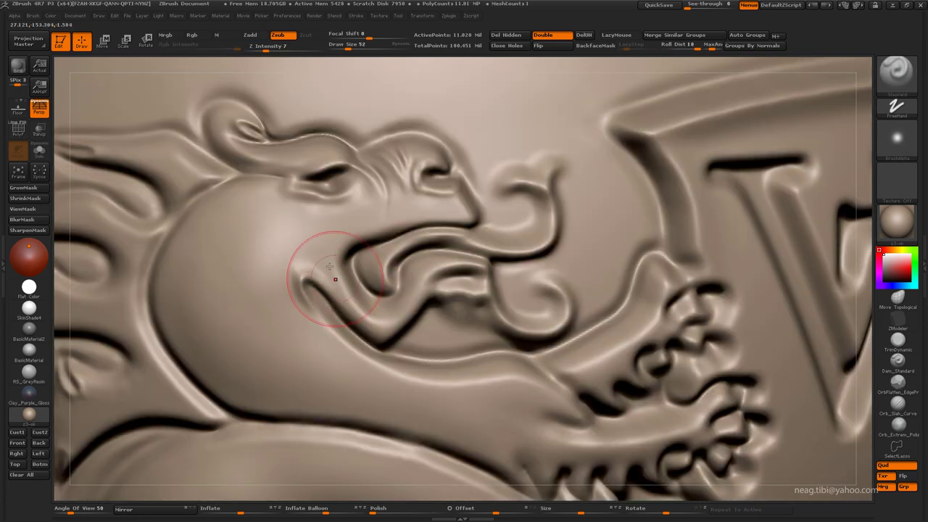
left_click_drag(263, 47, 260, 47)
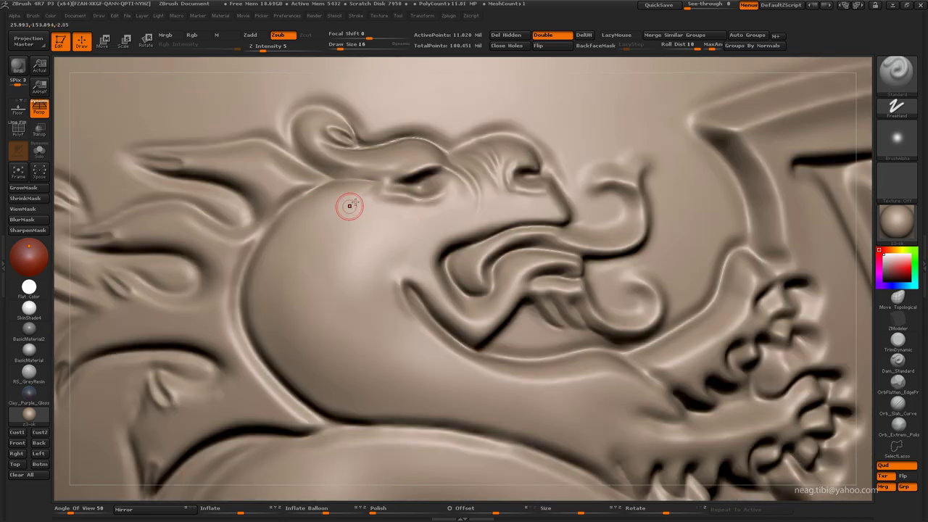
Carve fur-like strokes and faint marks into the dragon's cheek
key("bracketright")
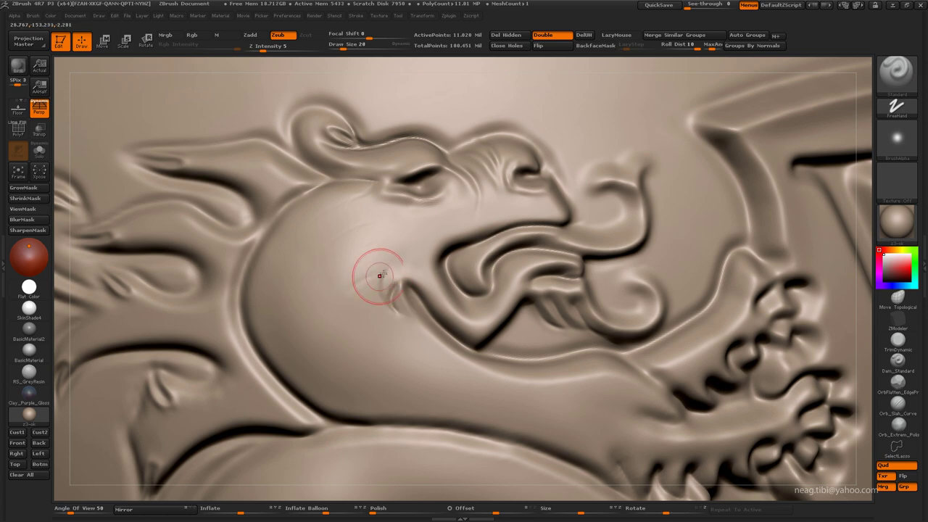
left_click_drag(380, 276, 348, 290)
key("bracketright")
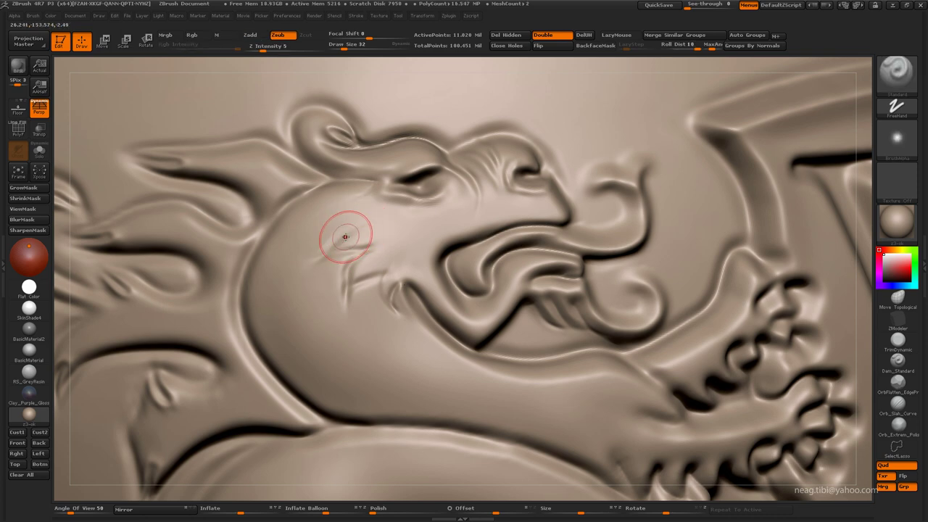
mouse_move(321, 230)
left_mouse_down()
mouse_move(345, 204)
mouse_move(334, 191)
left_mouse_up()
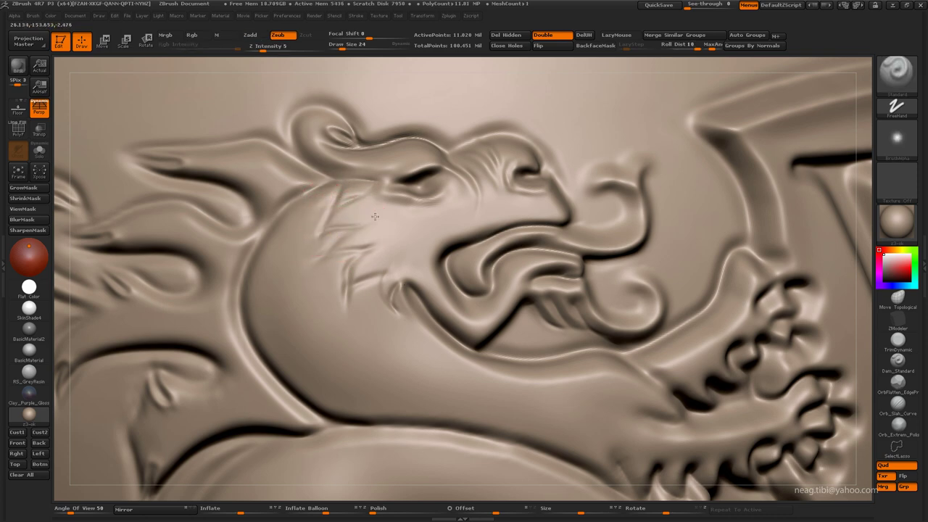
Adjust the tablet pressure sensitivity, then carve more fur lines across the cheek with a larger brush
left_click(287, 15)
left_click(302, 224)
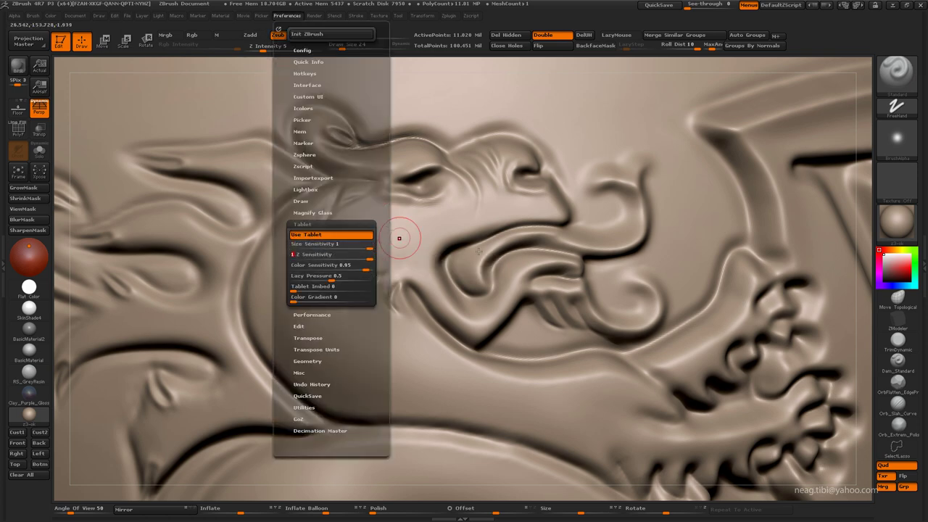
mouse_move(348, 243)
left_mouse_down()
mouse_move(353, 224)
mouse_move(328, 252)
left_mouse_up()
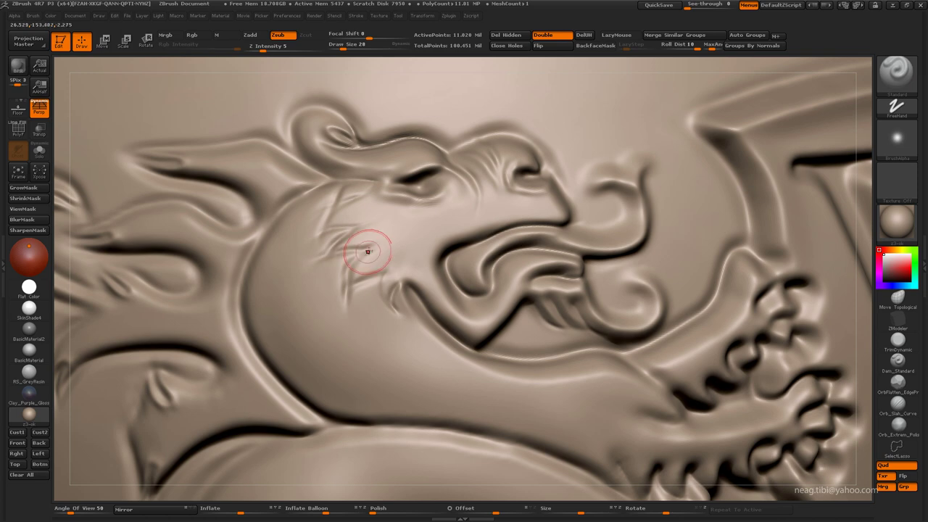
key("bracketright")
key("bracketright")
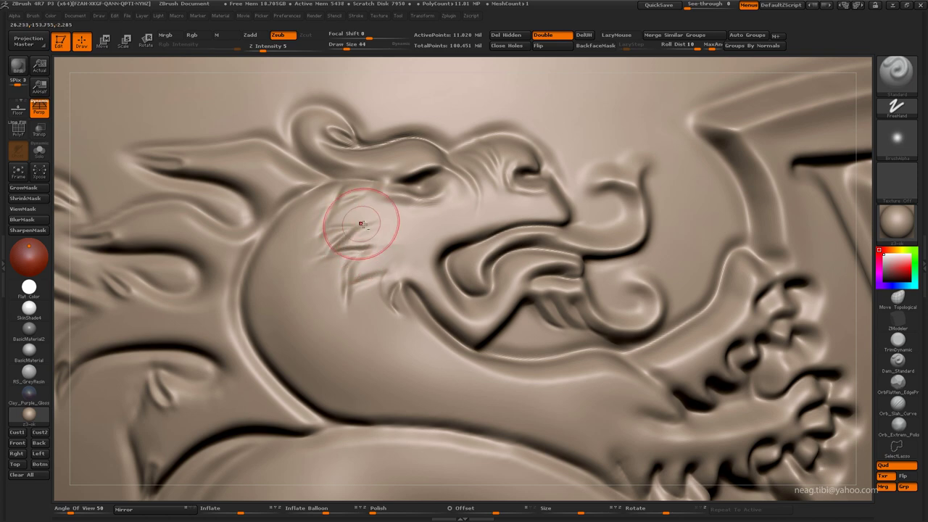
mouse_move(361, 224)
left_mouse_down()
mouse_move(338, 213)
mouse_move(341, 197)
mouse_move(373, 211)
mouse_move(352, 269)
mouse_move(377, 296)
mouse_move(436, 255)
mouse_move(462, 198)
left_mouse_up()
With a smaller brush, sharpen the curled tendril tip and refine the tongue toward the curl
key("bracketleft")
key("bracketleft")
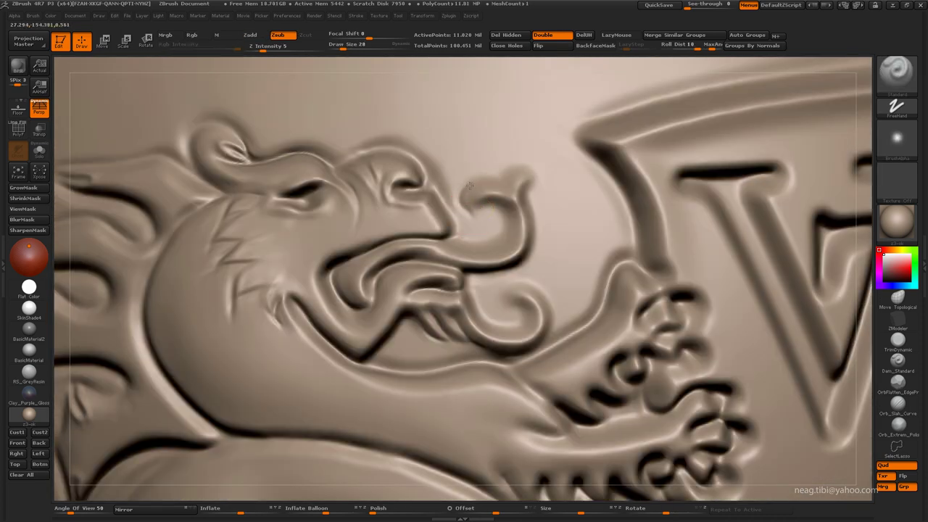
left_click_drag(529, 173, 528, 188)
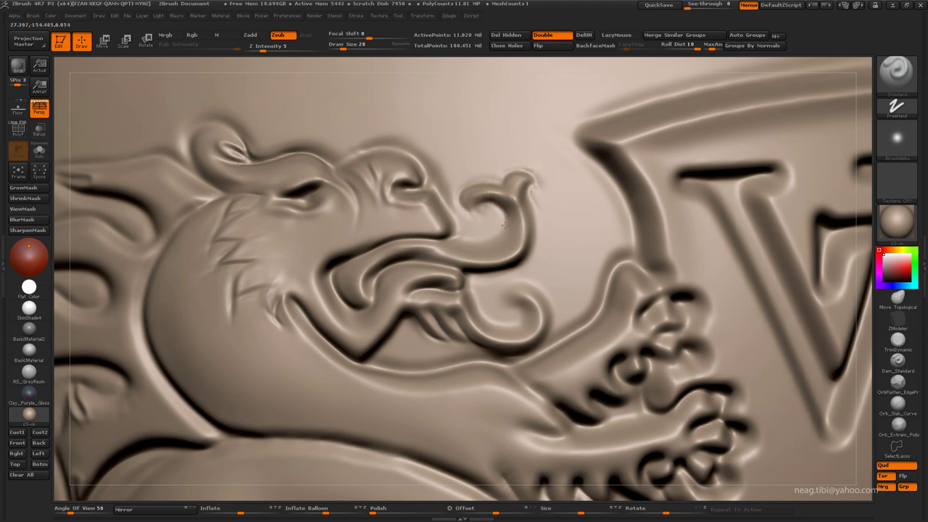
left_click_drag(464, 237, 504, 227)
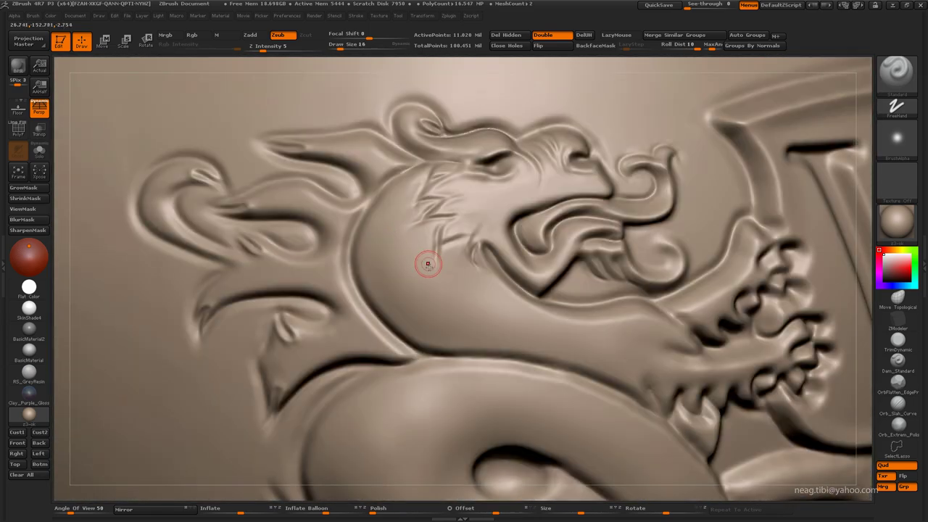
key("b")
key("i")
key("n")
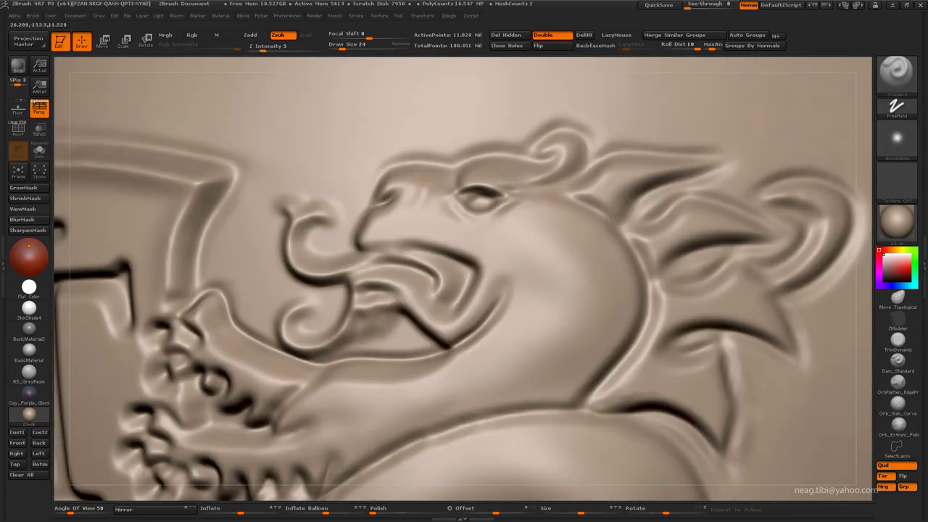
Deepen the groove along the dragon's brow and reframe the head with the interface hidden
mouse_move(390, 185)
left_mouse_down()
mouse_move(449, 190)
mouse_move(414, 201)
mouse_move(441, 197)
mouse_move(476, 166)
left_mouse_up()
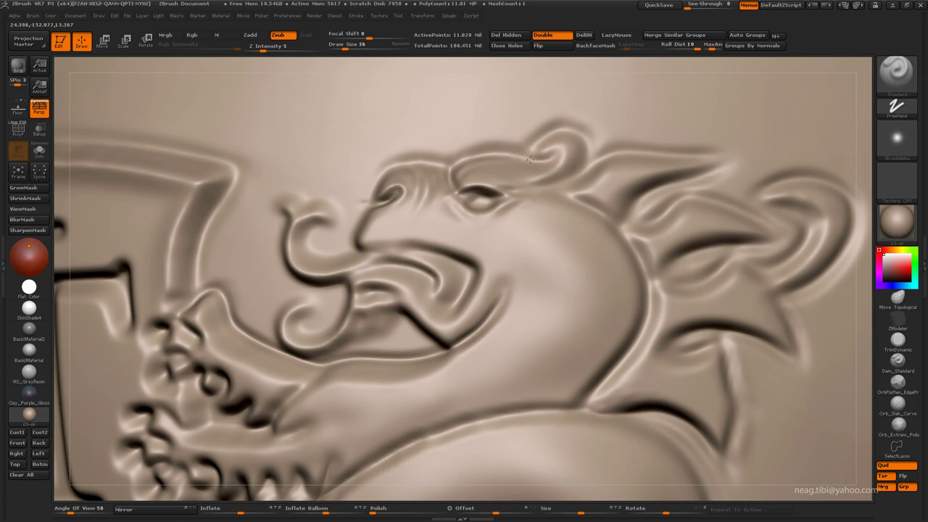
right_click_drag(560, 160, 487, 193, "alt")
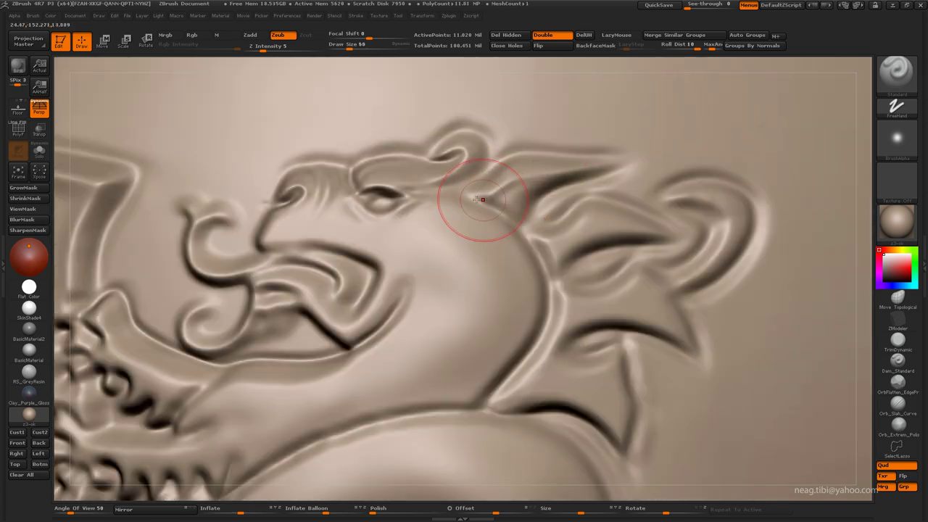
mouse_move(427, 203)
right_mouse_down("alt")
mouse_move(446, 259)
mouse_move(563, 219)
mouse_move(563, 253)
right_mouse_up("alt")
key("Tab")
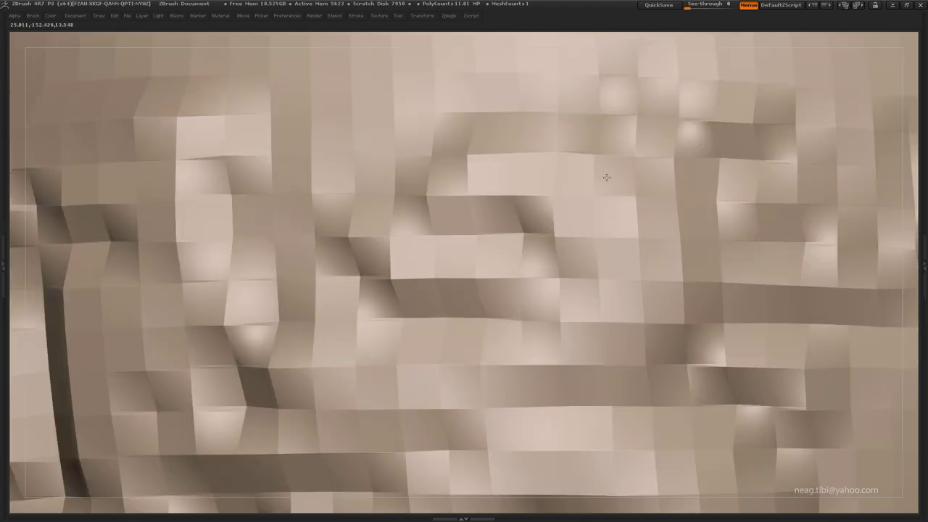
right_click_drag(659, 190, 618, 158)
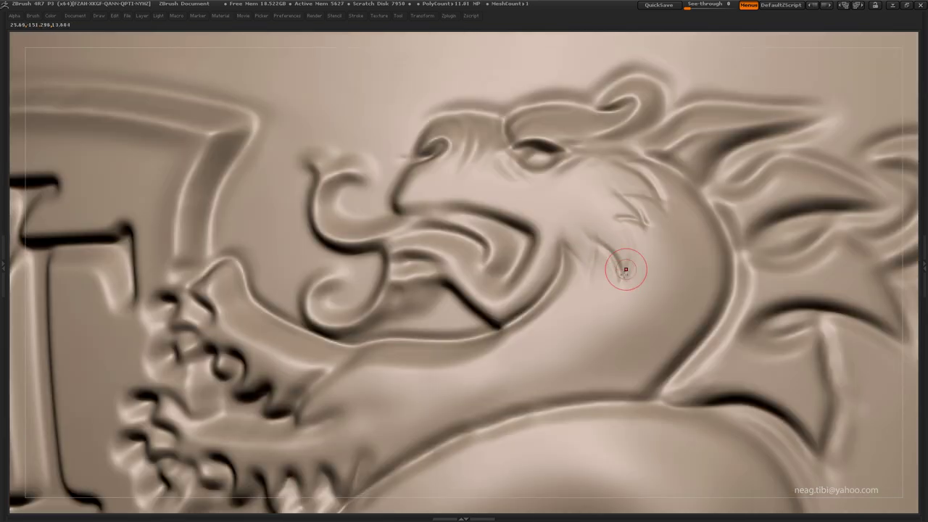
Carve curved fur grooves on the cheek, smoothing stray ones and using a smaller brush
left_click_drag(617, 268, 628, 235)
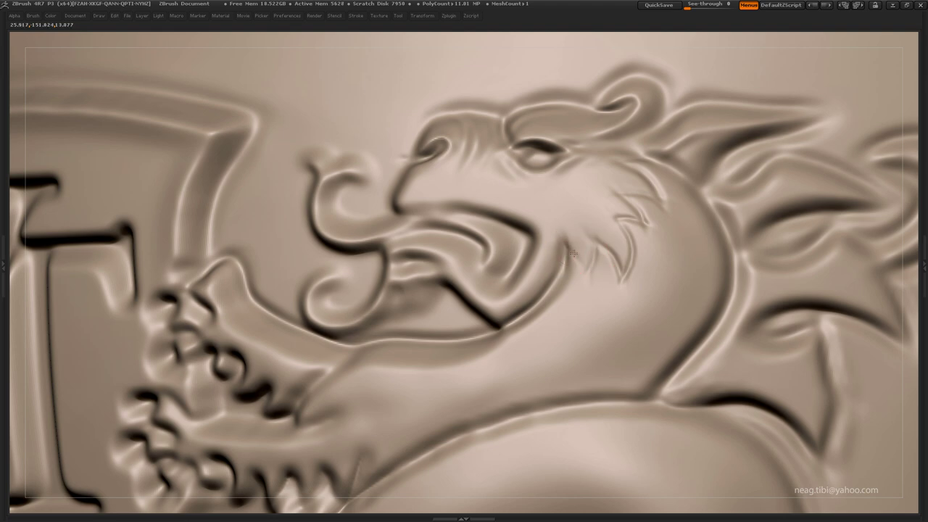
mouse_move(573, 253)
left_mouse_down("shift")
mouse_move(586, 275)
mouse_move(581, 244)
mouse_move(591, 225)
mouse_move(613, 253)
mouse_move(586, 207)
mouse_move(605, 222)
left_mouse_up("shift")
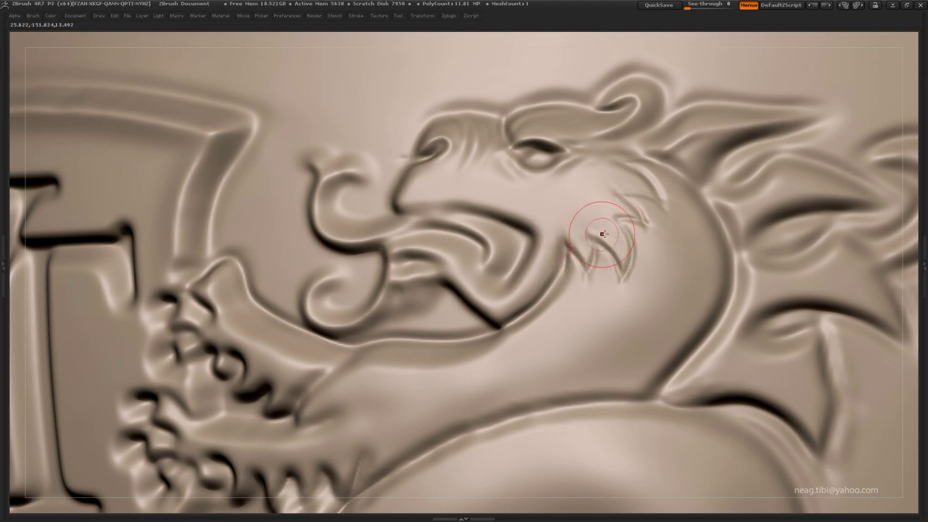
right_click(605, 222)
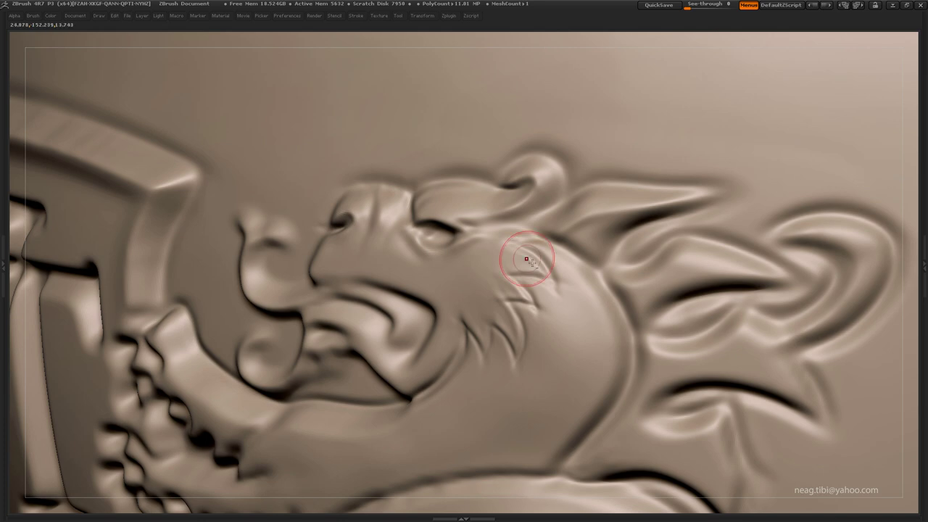
mouse_move(528, 259)
left_mouse_down()
mouse_move(528, 236)
mouse_move(514, 227)
left_mouse_up()
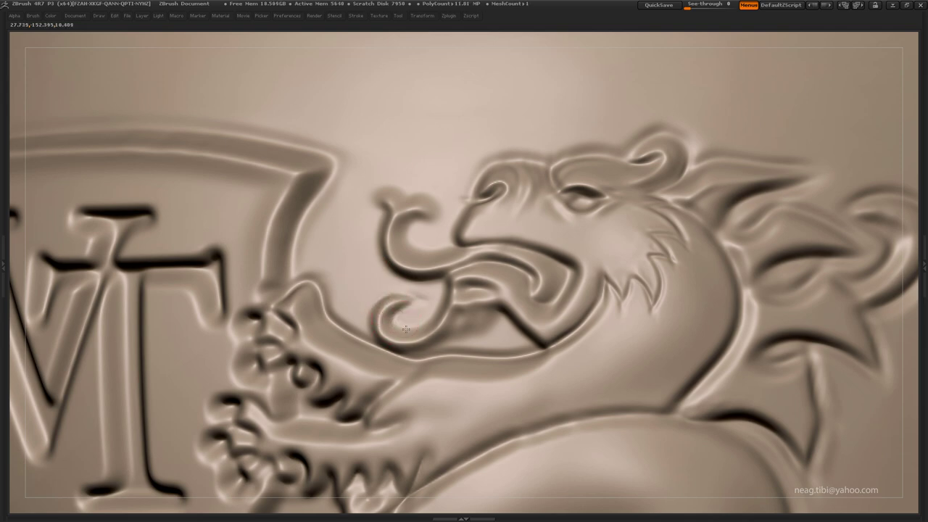
key("space")
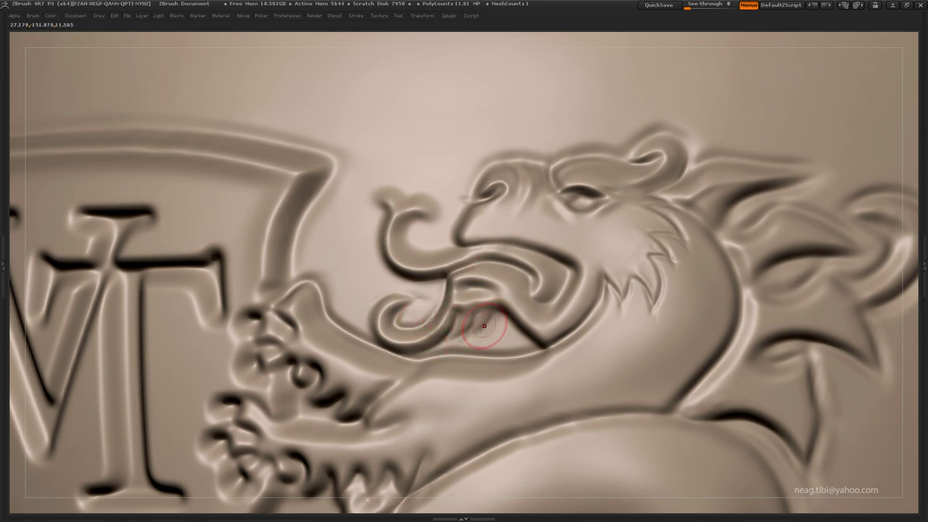
mouse_move(478, 306)
left_mouse_down("alt")
mouse_move(360, 272)
mouse_move(403, 290)
left_mouse_up("alt")
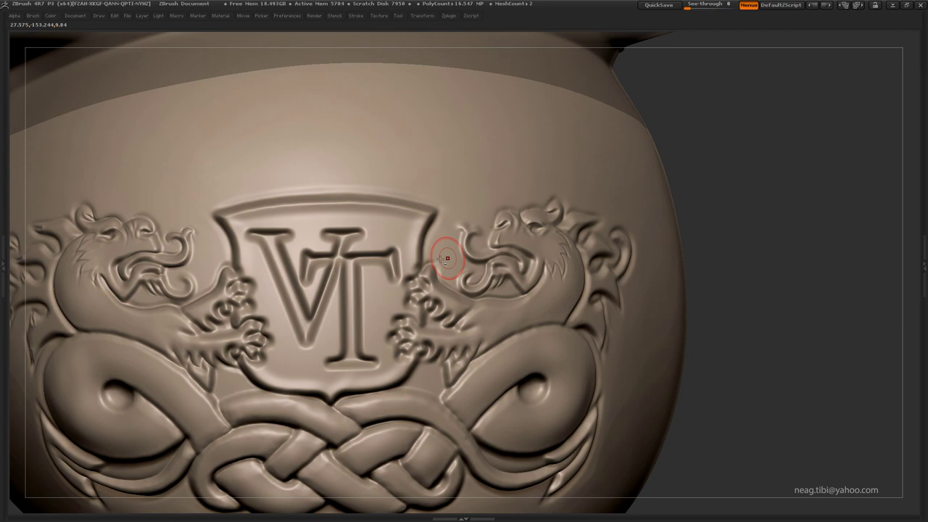
Frame the right dragon's head and reshape the flame tip and the curl near its ear
mouse_move(448, 258)
left_mouse_down("alt")
mouse_move(431, 281)
mouse_move(326, 314)
left_mouse_up("alt")
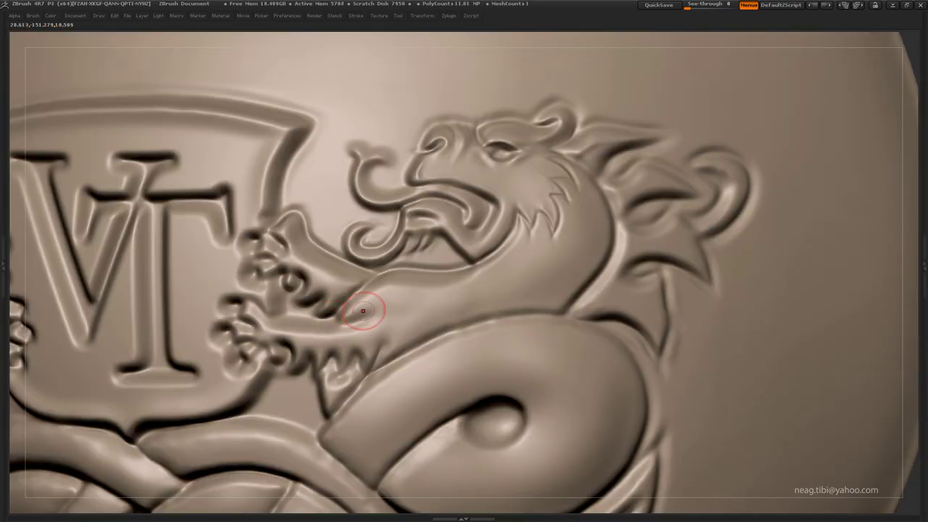
mouse_move(363, 316)
left_mouse_down()
mouse_move(425, 203)
mouse_move(487, 215)
mouse_move(490, 226)
left_mouse_up()
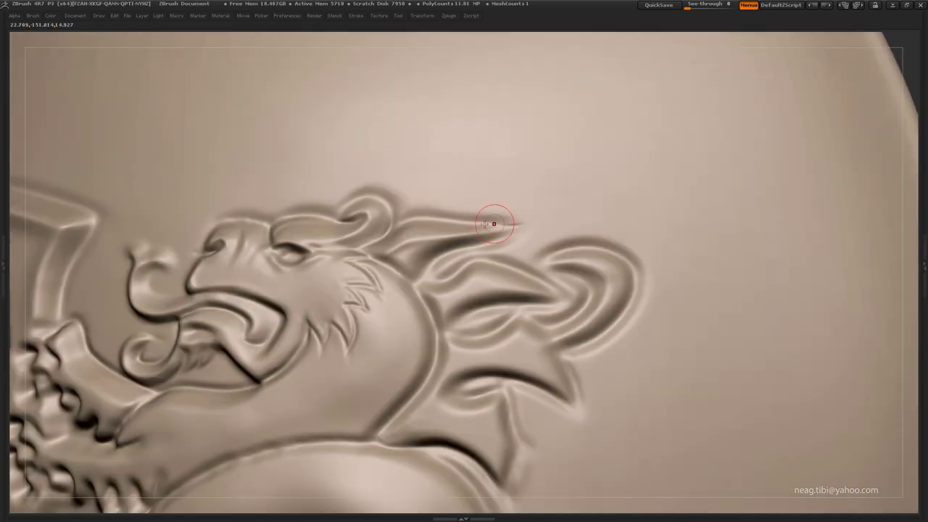
mouse_move(537, 193)
left_mouse_down()
mouse_move(498, 222)
mouse_move(558, 210)
mouse_move(510, 214)
mouse_move(487, 230)
left_mouse_up()
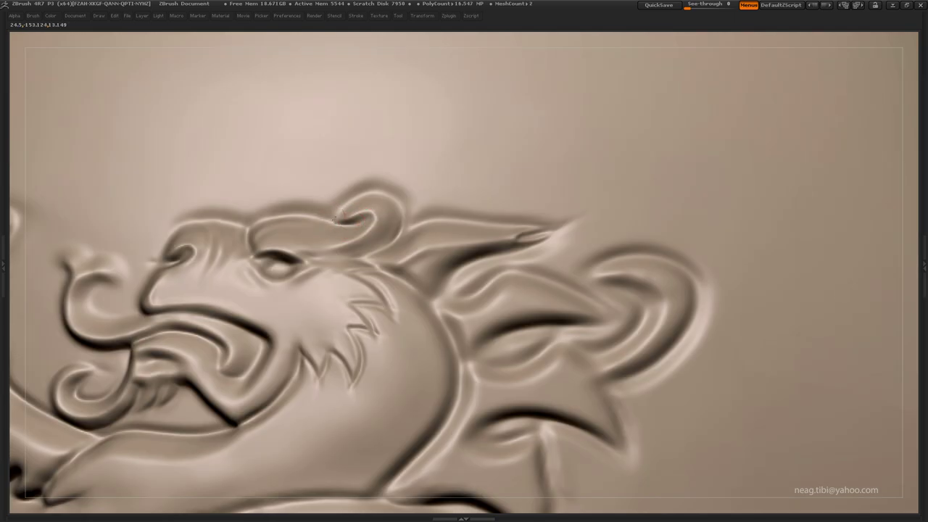
left_click_drag(348, 213, 357, 209)
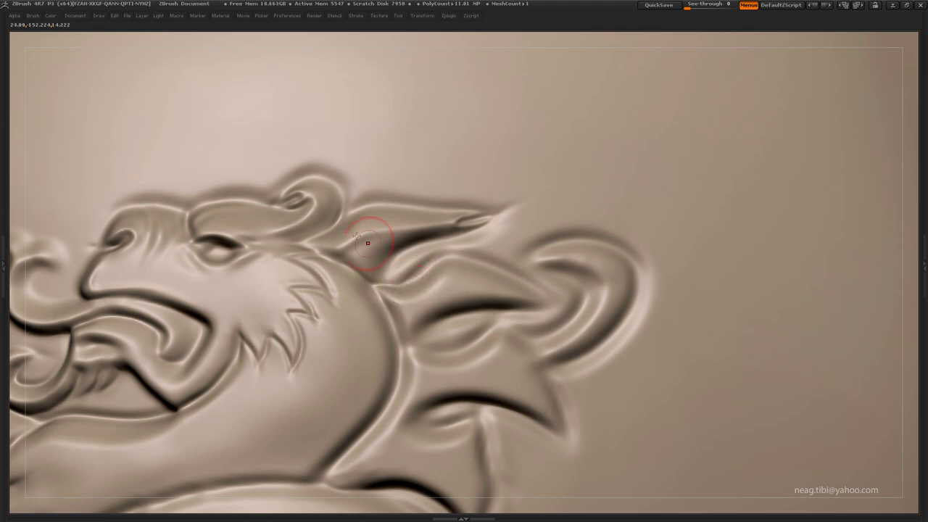
Raise ridges across and below the mane and reshape the relief above the eye fold
mouse_move(421, 277)
left_mouse_down()
mouse_move(479, 263)
mouse_move(445, 265)
mouse_move(348, 218)
left_mouse_up()
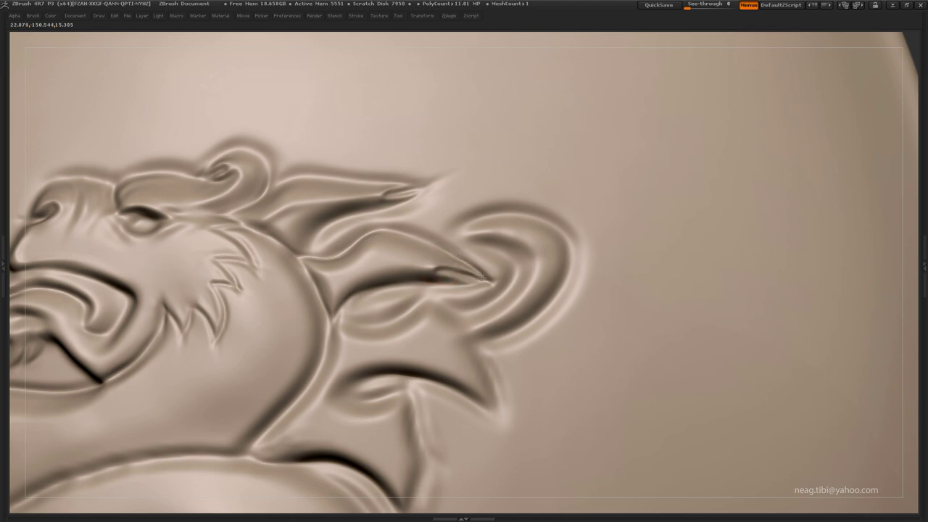
scroll(406, 283, "down", 2)
scroll(312, 275, "down", 2)
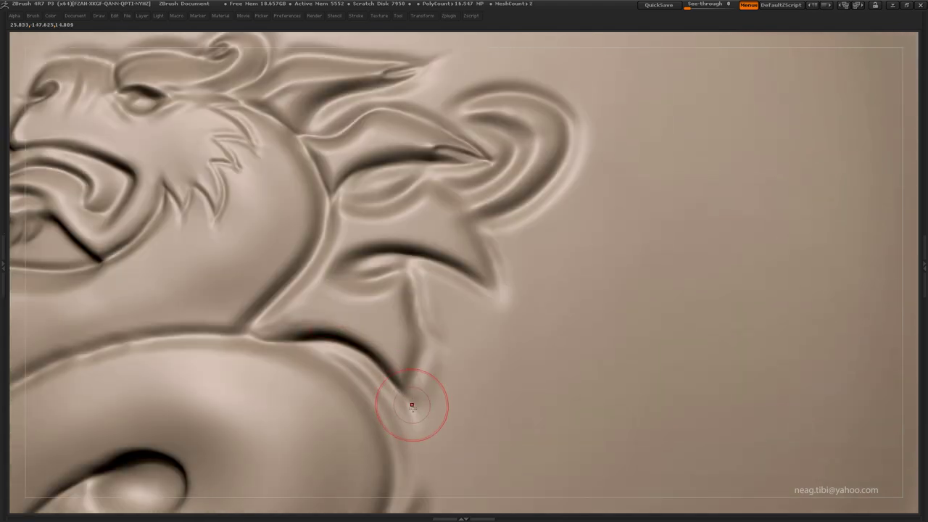
mouse_move(411, 406)
left_mouse_down()
mouse_move(414, 372)
mouse_move(442, 331)
mouse_move(410, 294)
mouse_move(435, 258)
mouse_move(401, 291)
mouse_move(404, 372)
mouse_move(390, 369)
mouse_move(399, 353)
mouse_move(441, 353)
mouse_move(425, 300)
mouse_move(445, 346)
mouse_move(426, 321)
mouse_move(299, 274)
mouse_move(404, 248)
mouse_move(390, 249)
mouse_move(379, 271)
left_mouse_up()
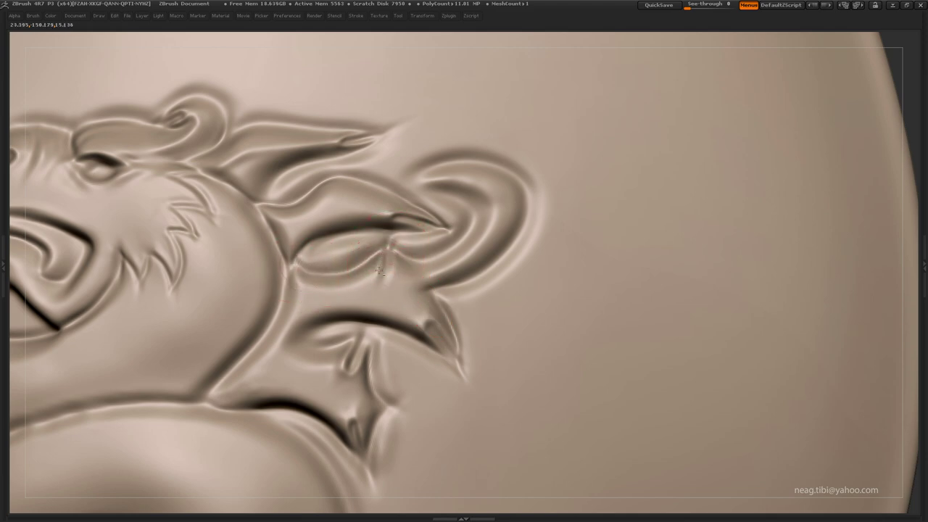
right_click_drag(389, 248, 387, 245, "alt")
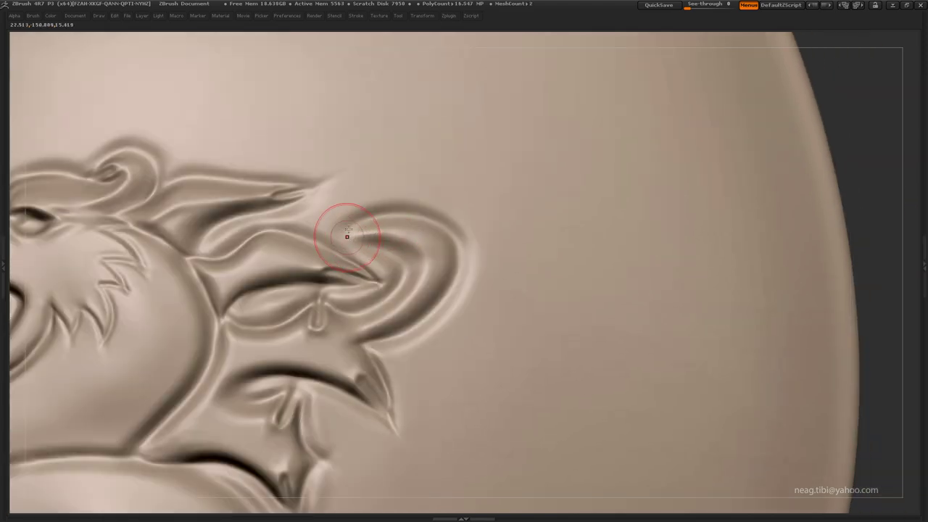
mouse_move(348, 236)
left_mouse_down()
mouse_move(363, 207)
mouse_move(346, 242)
left_mouse_up()
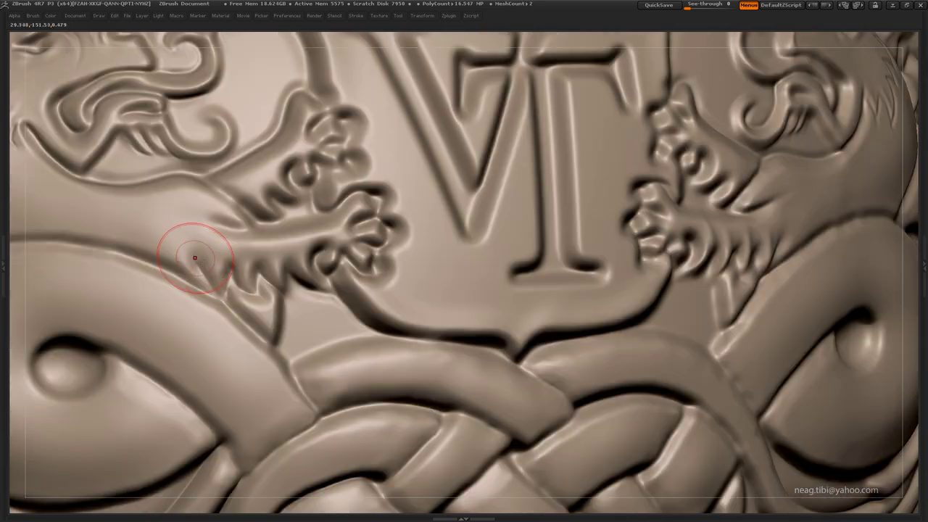
Add spiky ridges along the jaw and lobed detail to the mouth curl, then rotate to the helmet's left side
left_click_drag(195, 257, 274, 264)
left_click_drag(360, 255, 310, 213)
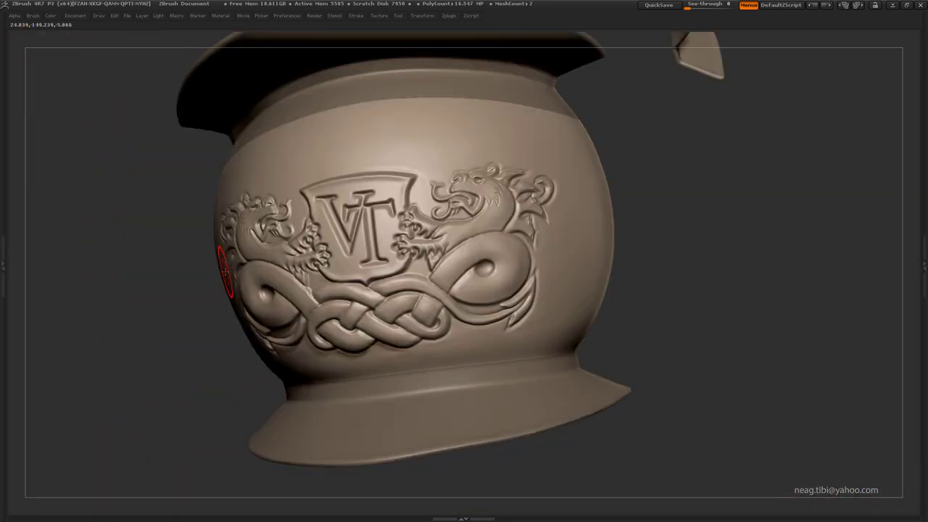
left_click_drag(225, 270, 297, 214)
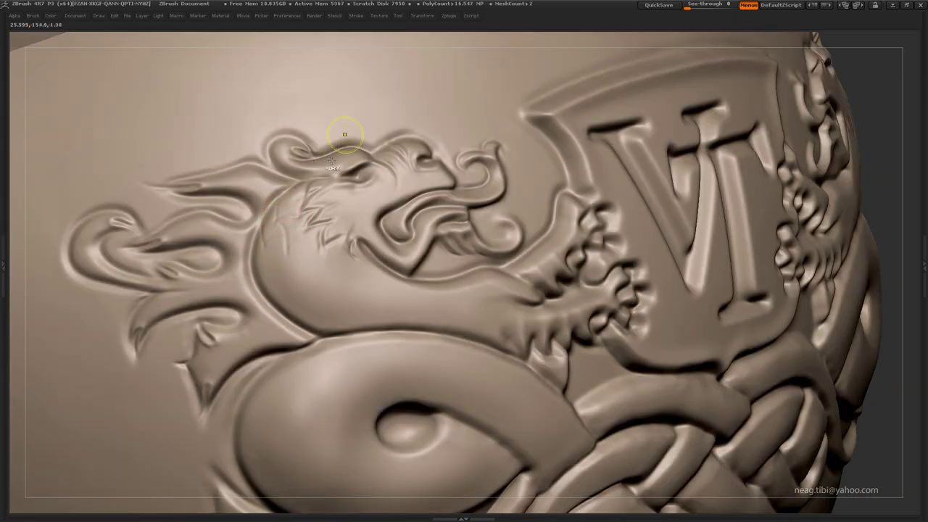
left_click_drag(309, 158, 303, 173)
Adjust the Lazy Mouse stroke smoothing and preview the lower subdivision level before restoring full detail
key("Tab")
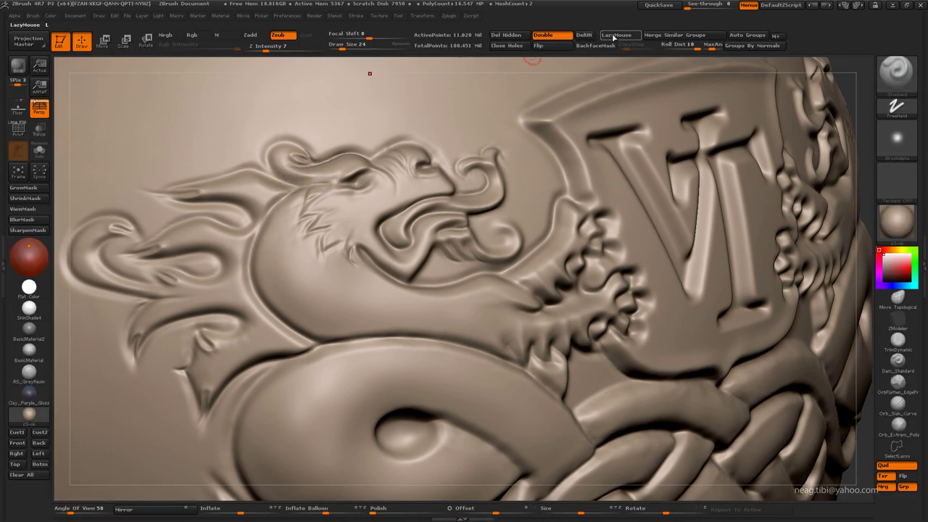
key("Tab")
left_click(357, 15)
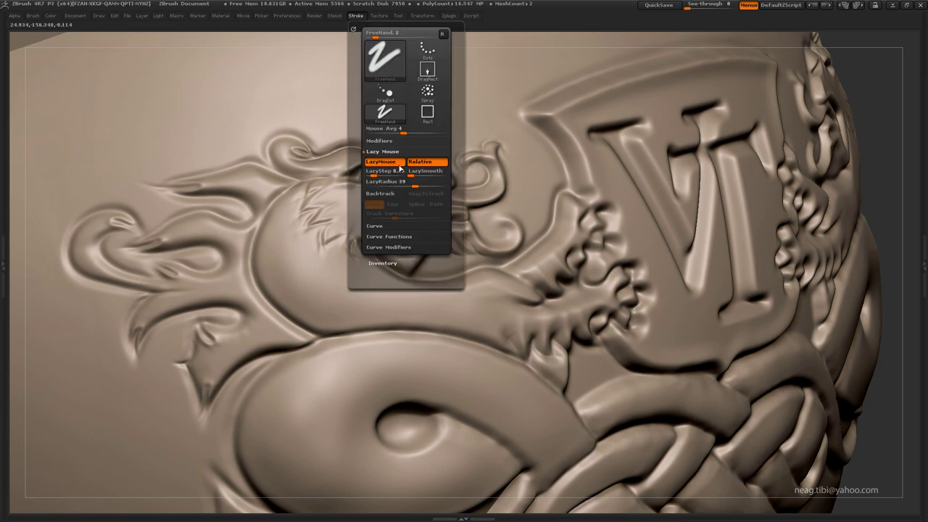
key("shift+d")
key("shift+d")
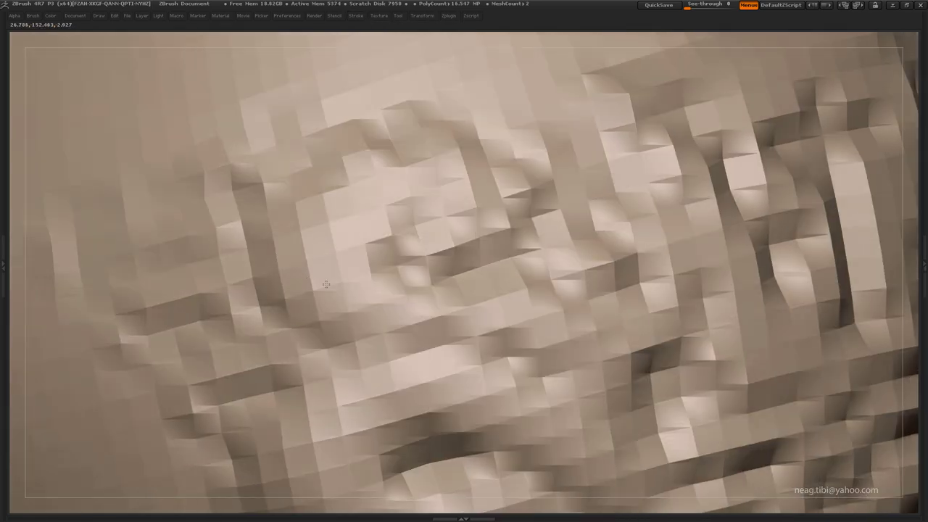
key("d")
key("d")
key("shift+d")
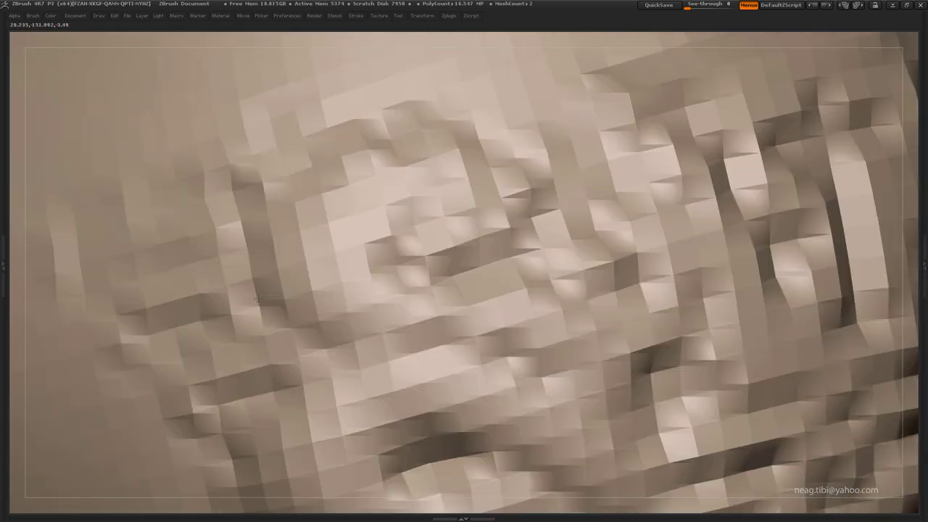
key("d")
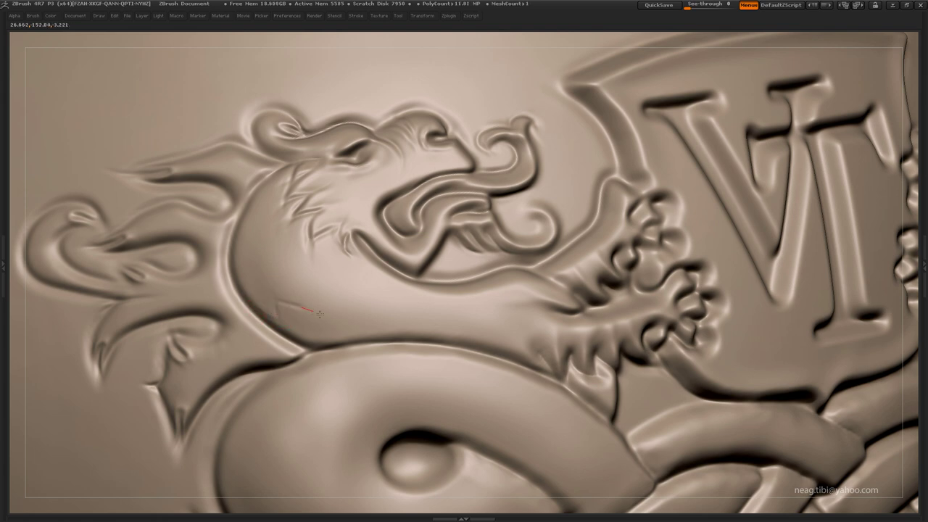
Test a crease stroke across the dragon's neck, then undo it
mouse_move(300, 283)
left_mouse_down()
mouse_move(344, 295)
mouse_move(362, 267)
left_mouse_up()
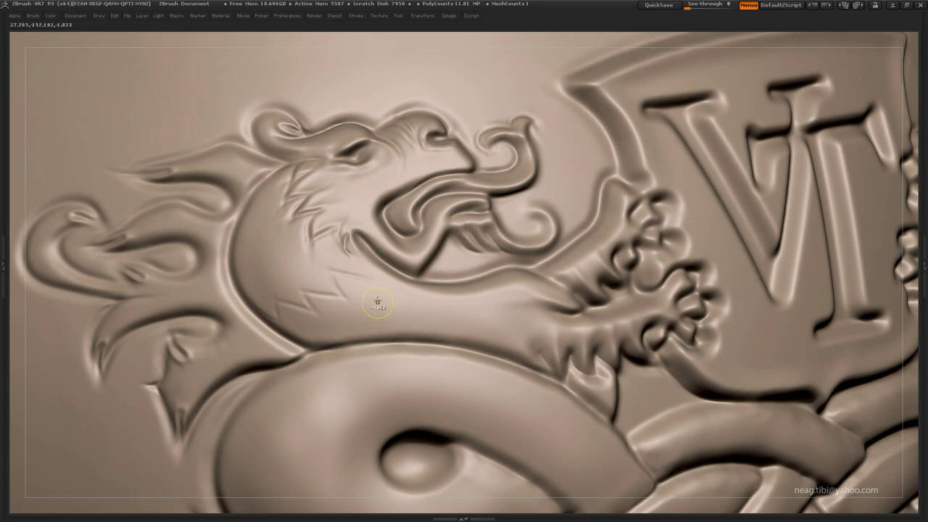
key("ctrl+z")
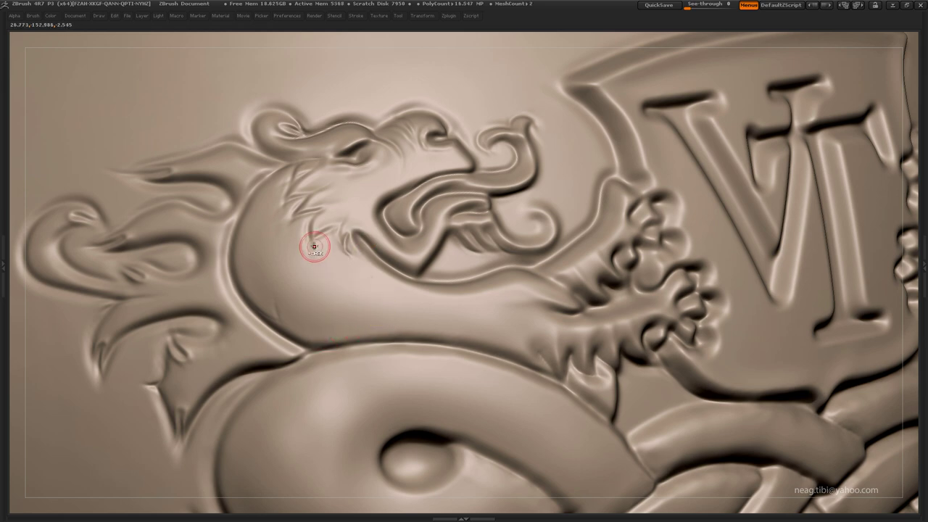
key("ctrl+z")
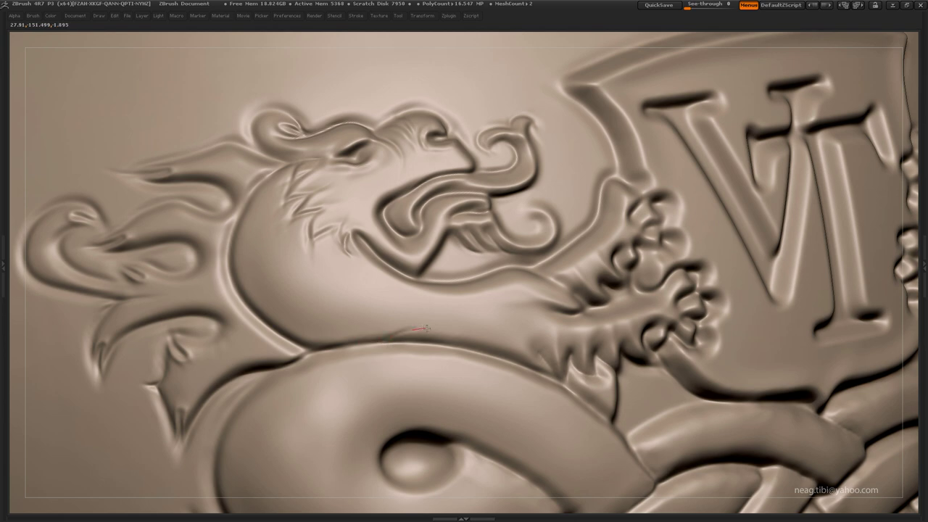
Restore the neck crease and start crosshatched creases along the neck, smoothing away unwanted marks
key("ctrl+z")
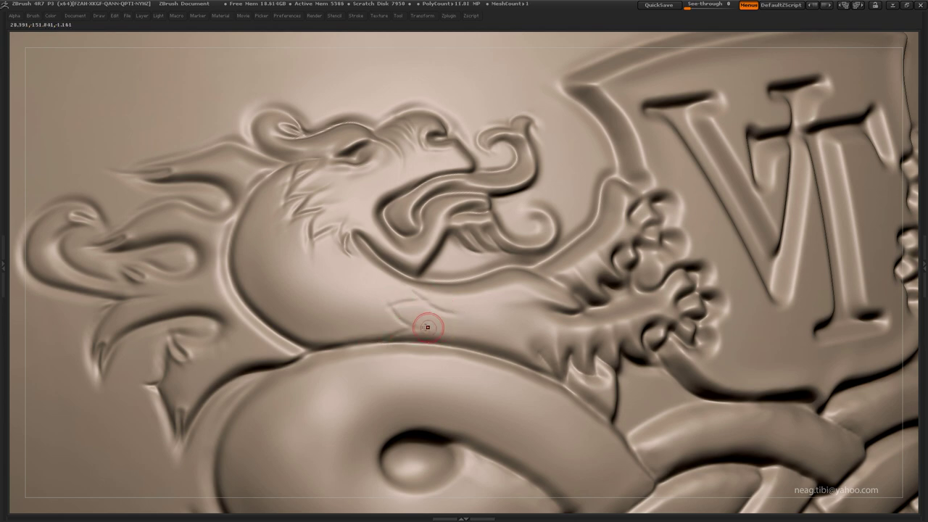
key("ctrl+shift+z")
mouse_move(426, 315)
left_mouse_down()
mouse_move(469, 320)
mouse_move(452, 307)
left_mouse_up()
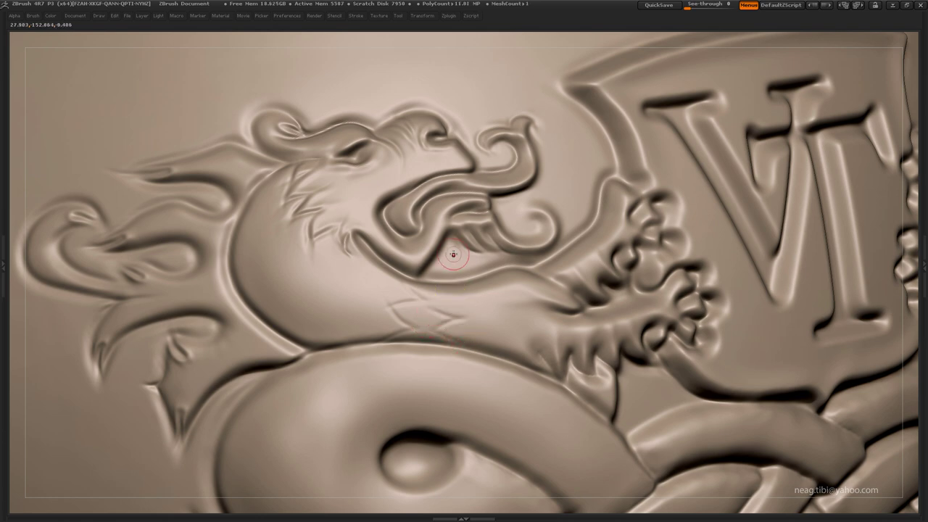
mouse_move(395, 294)
left_mouse_down("shift")
mouse_move(438, 321)
mouse_move(417, 320)
mouse_move(428, 311)
mouse_move(419, 329)
mouse_move(477, 330)
left_mouse_up("shift")
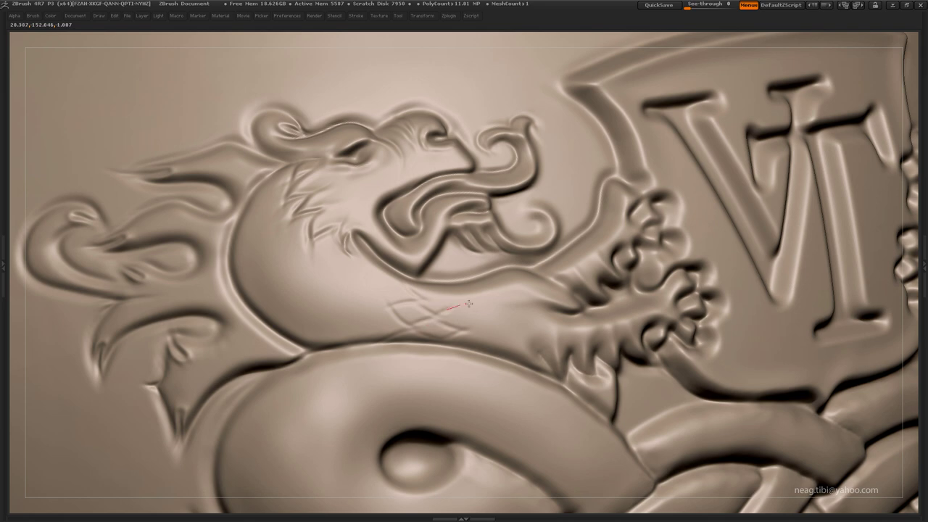
mouse_move(458, 310)
left_mouse_down()
mouse_move(467, 321)
mouse_move(489, 289)
mouse_move(508, 327)
left_mouse_up()
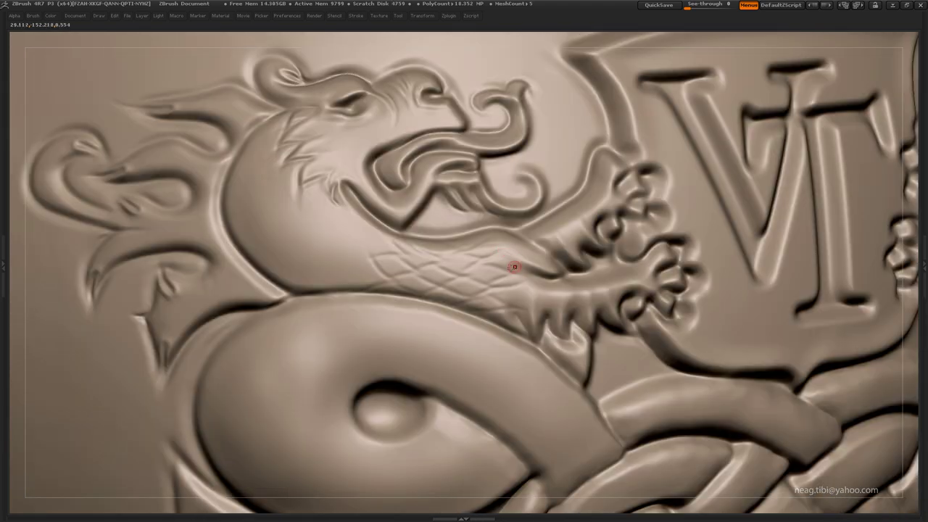
Add more crosshatched scale strokes higher and lower on the neck at the detailed subdivision level
left_click_drag(515, 267, 529, 267)
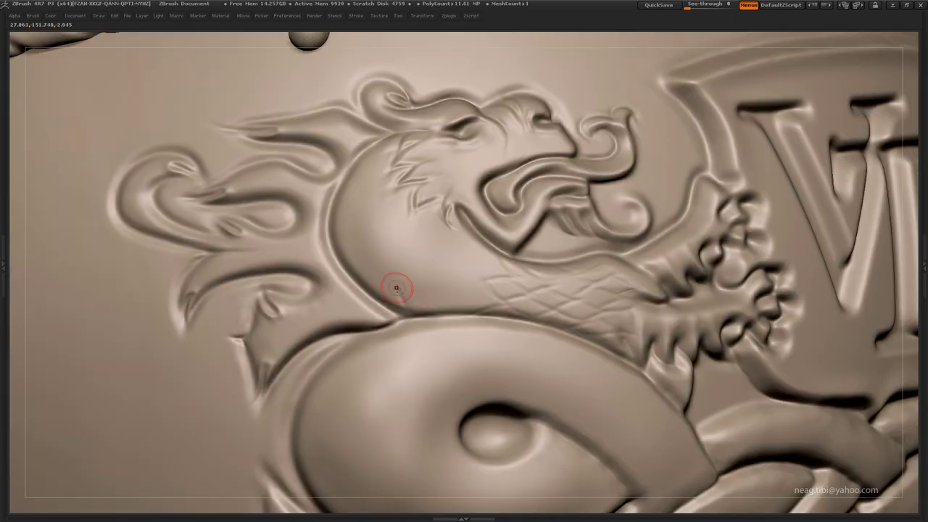
mouse_move(397, 288)
left_mouse_down()
mouse_move(425, 291)
mouse_move(467, 277)
left_mouse_up()
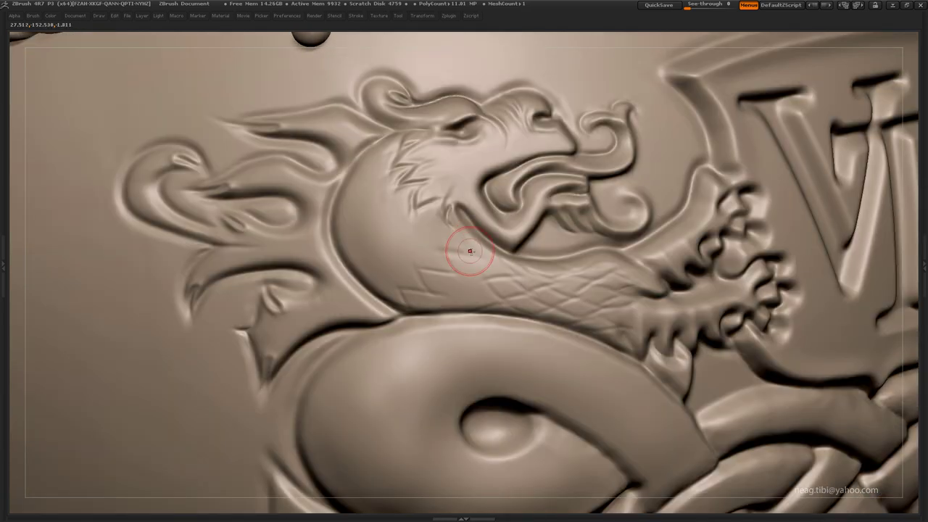
mouse_move(470, 251)
left_mouse_down()
mouse_move(466, 263)
mouse_move(440, 274)
mouse_move(461, 300)
mouse_move(462, 265)
mouse_move(498, 276)
mouse_move(468, 256)
mouse_move(443, 291)
left_mouse_up()
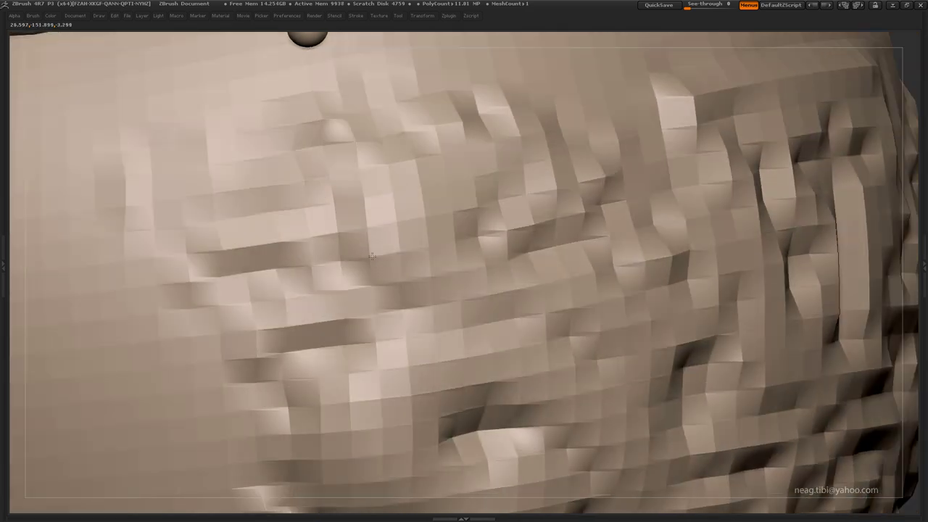
key("d")
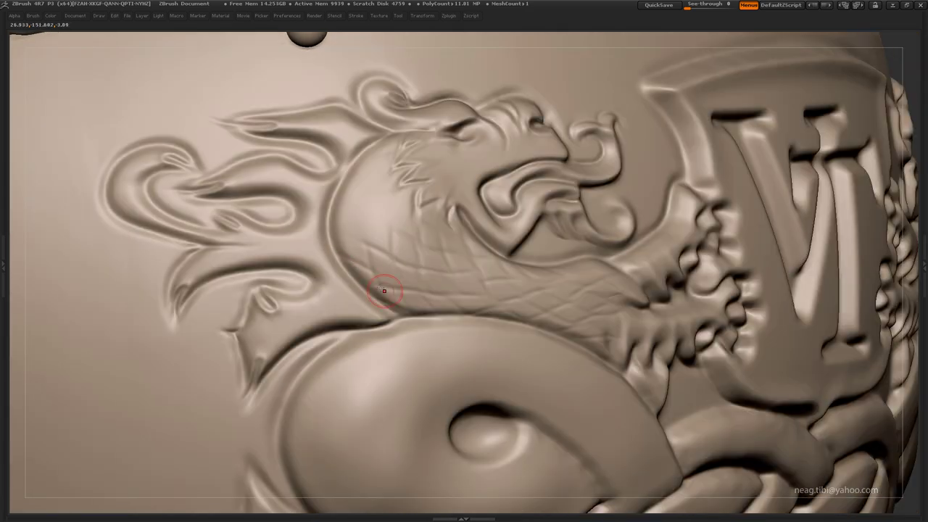
left_click_drag(366, 236, 382, 213)
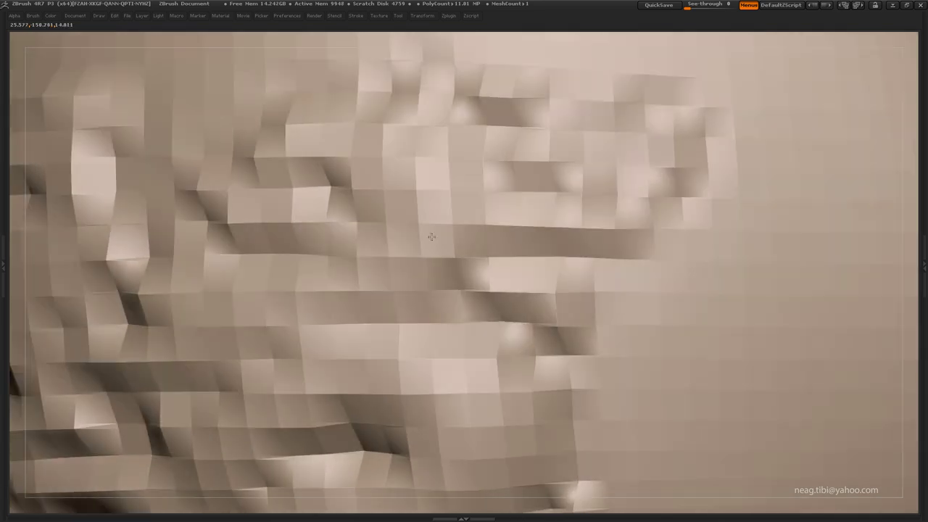
Orbit around the dragon's neck to extend the scale crosshatching toward the chest, then zoom out to the whole helmet
left_click_drag(447, 205, 445, 239)
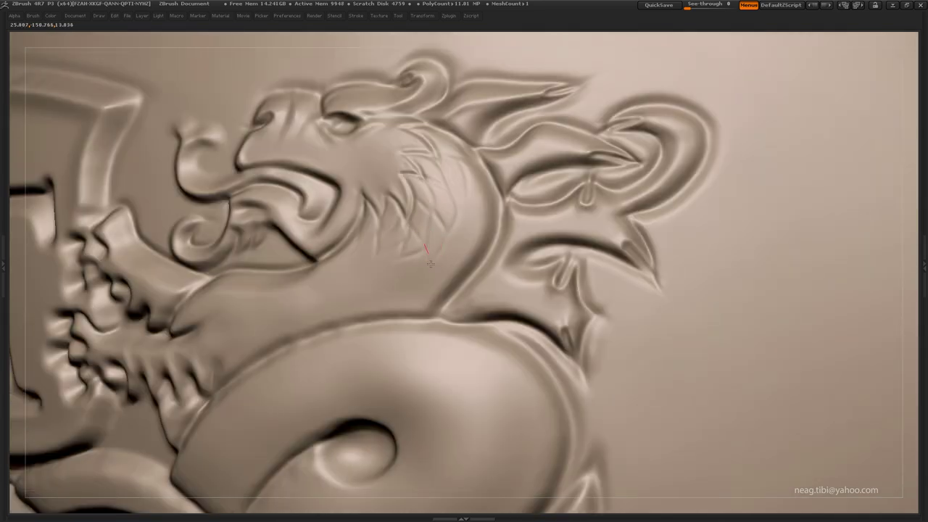
mouse_move(471, 193)
left_mouse_down()
mouse_move(443, 187)
mouse_move(456, 195)
left_mouse_up()
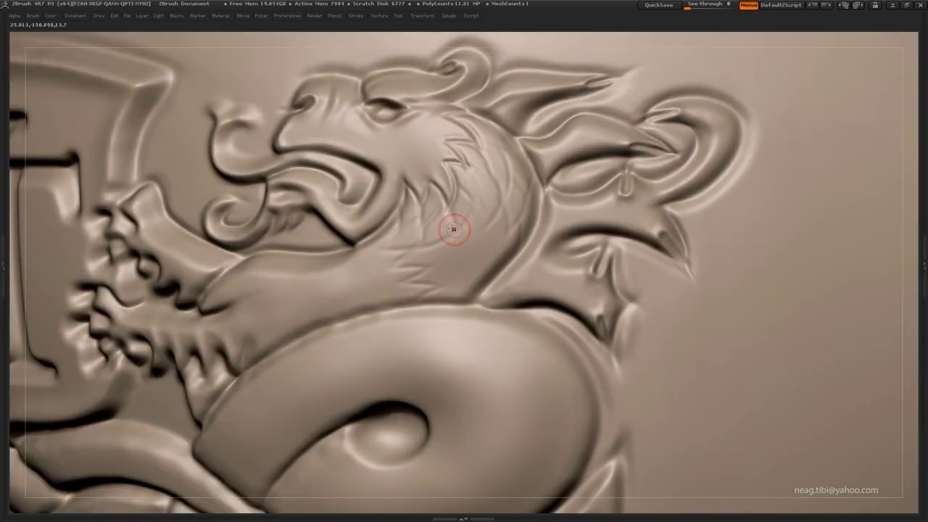
left_click_drag(452, 224, 452, 219)
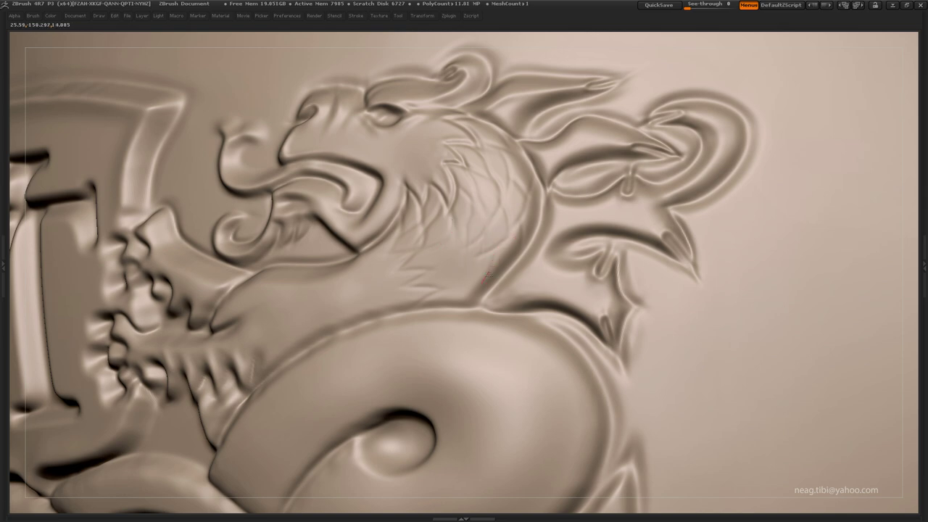
left_click_drag(488, 274, 441, 182)
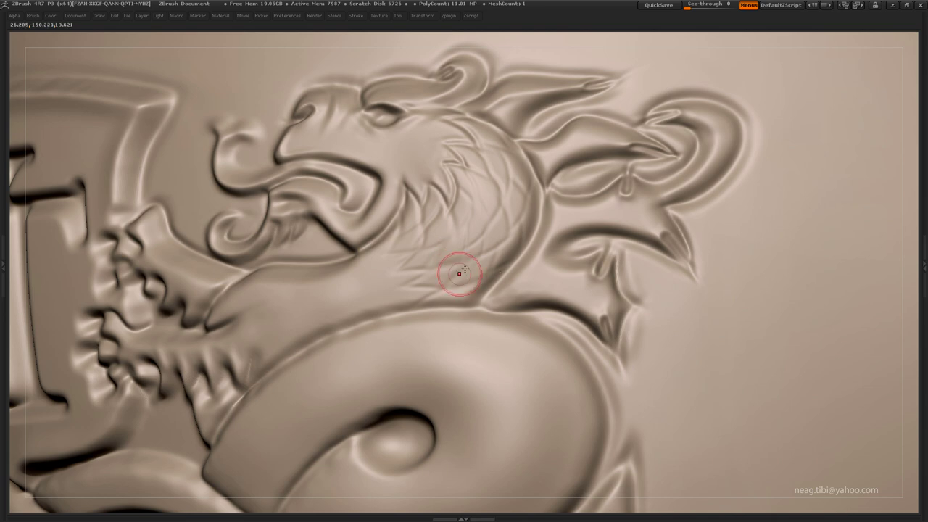
left_click_drag(459, 273, 414, 255)
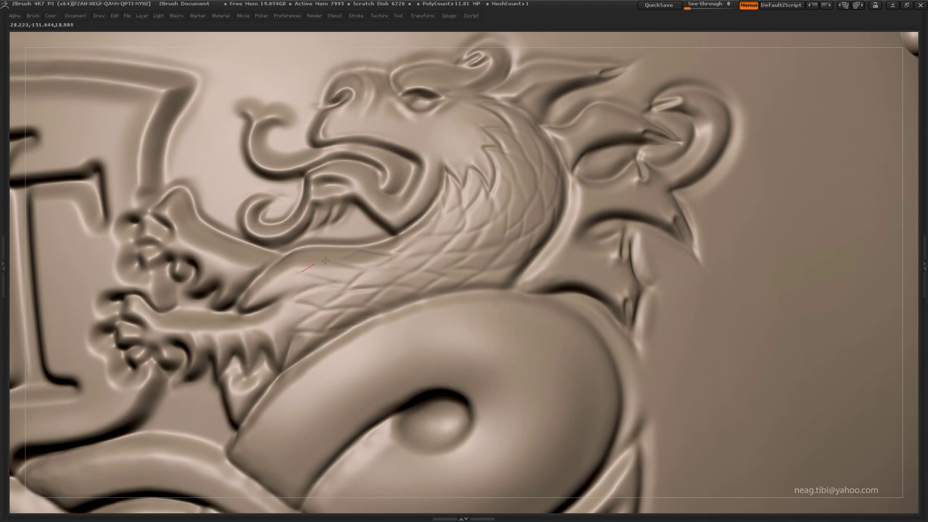
right_click_drag(322, 251, 378, 331)
Zoom in on the coiled body loop and sculpt scale lines and scratches across it
left_click_drag(369, 333, 345, 366)
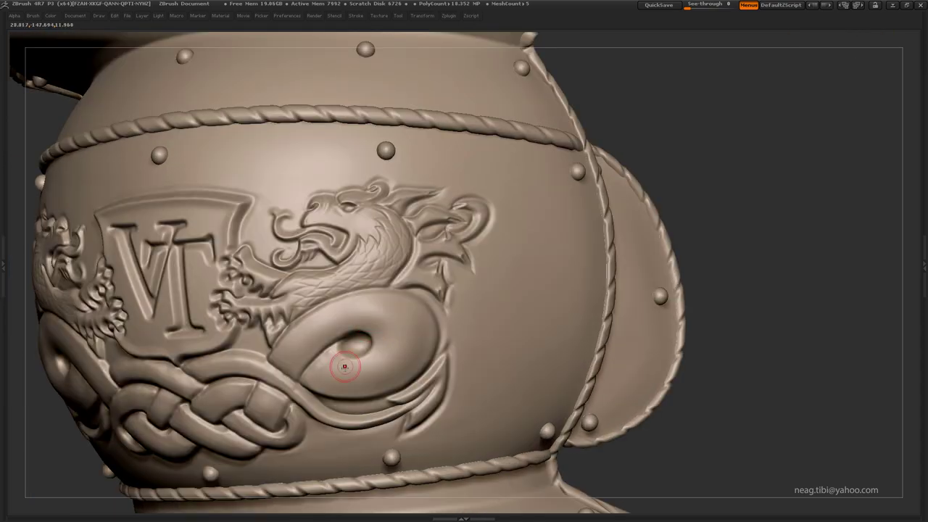
right_click_drag(345, 368, 335, 290)
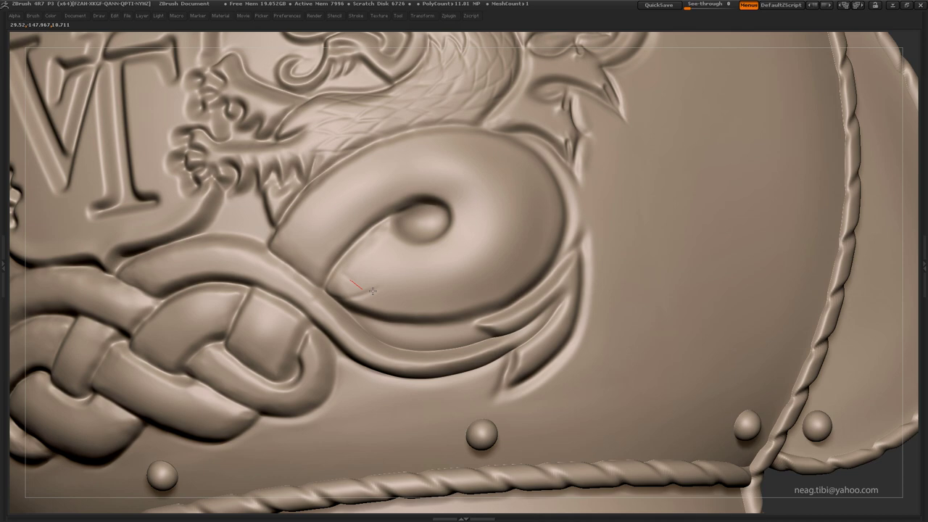
mouse_move(335, 290)
left_mouse_down()
mouse_move(351, 298)
mouse_move(339, 263)
left_mouse_up()
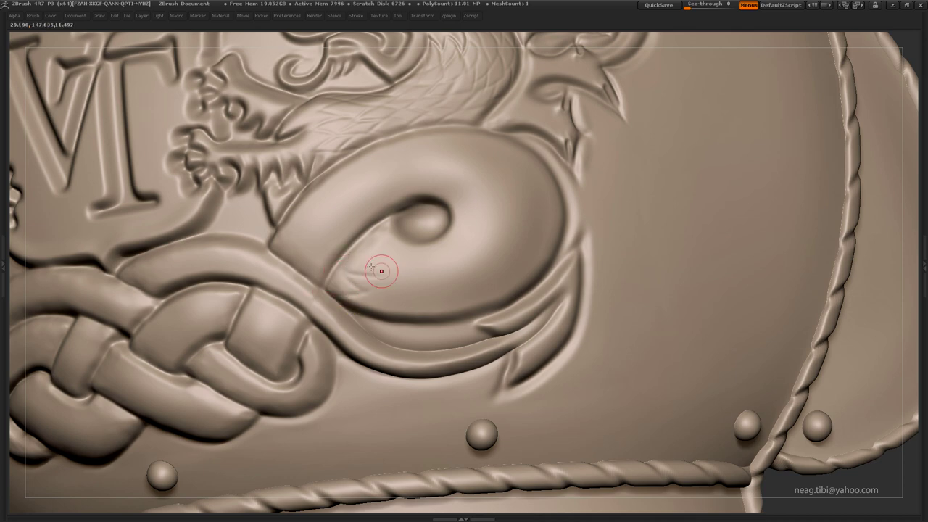
left_click_drag(386, 234, 412, 255)
left_click_drag(378, 298, 374, 294)
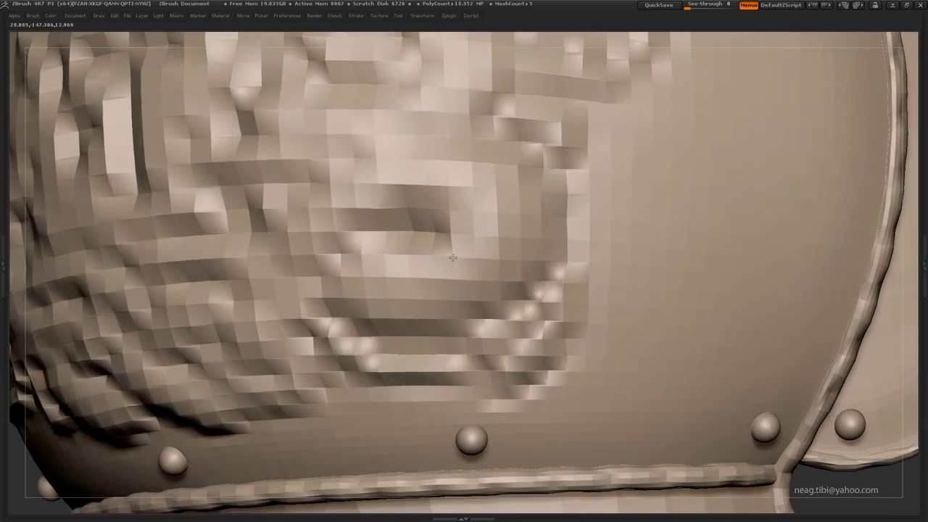
Check the quick brush settings, turn to the loop's side, and undo an accidental InsertMesh strip
key("space")
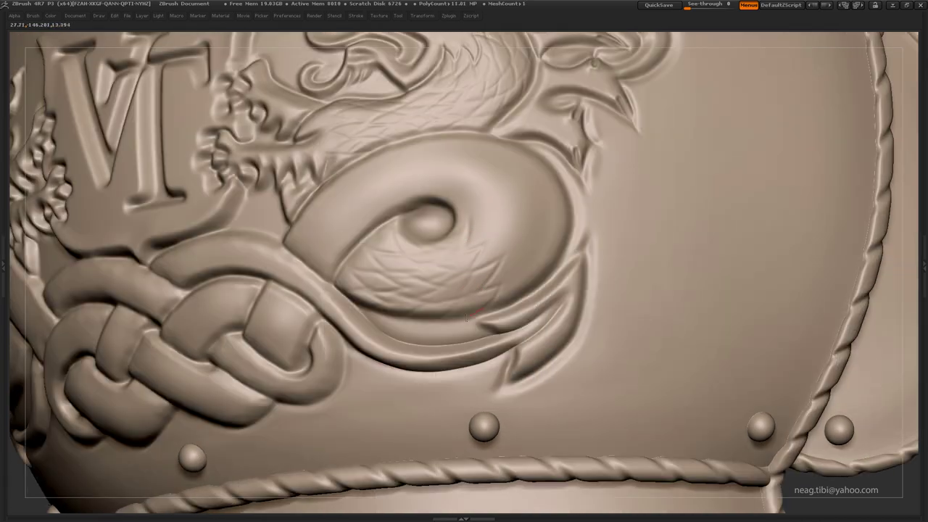
right_click_drag(503, 272, 503, 288)
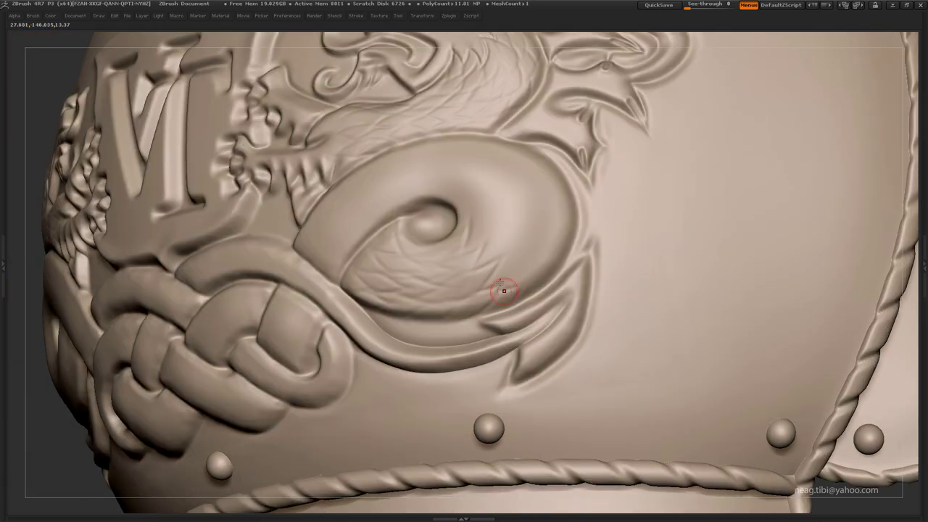
mouse_move(493, 244)
right_mouse_down()
mouse_move(516, 233)
mouse_move(443, 208)
right_mouse_up()
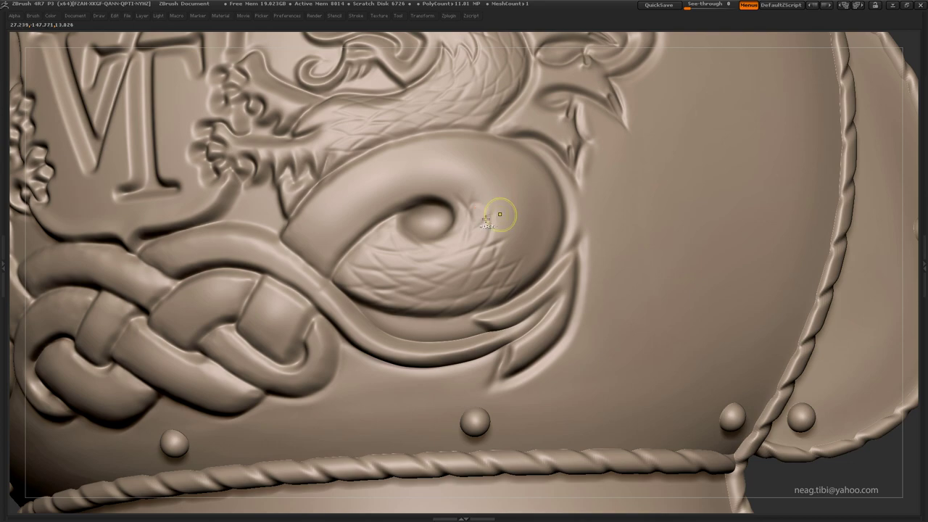
left_click_drag(471, 216, 484, 188)
key("ctrl+z")
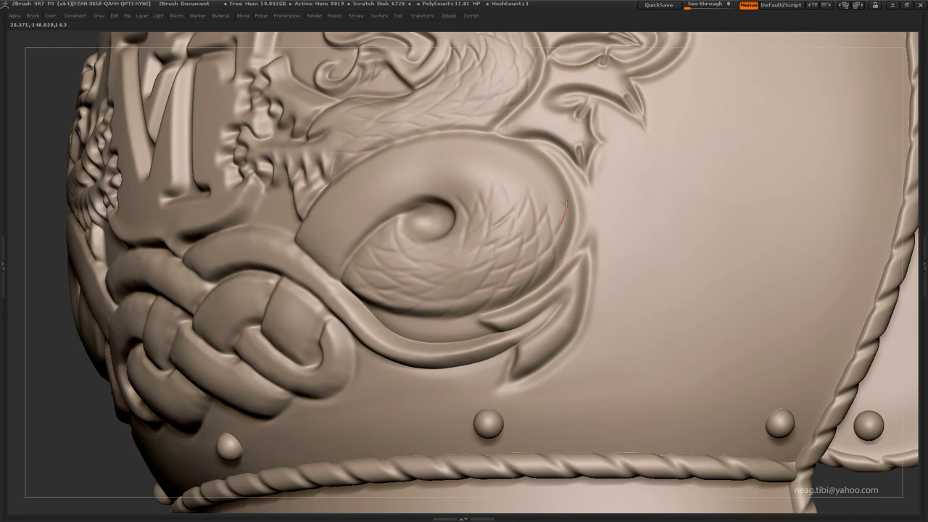
Orbit around the scaled loop to the knotwork and begin scale texture along a knot strand
mouse_move(504, 172)
right_mouse_down()
mouse_move(506, 196)
mouse_move(469, 190)
right_mouse_up()
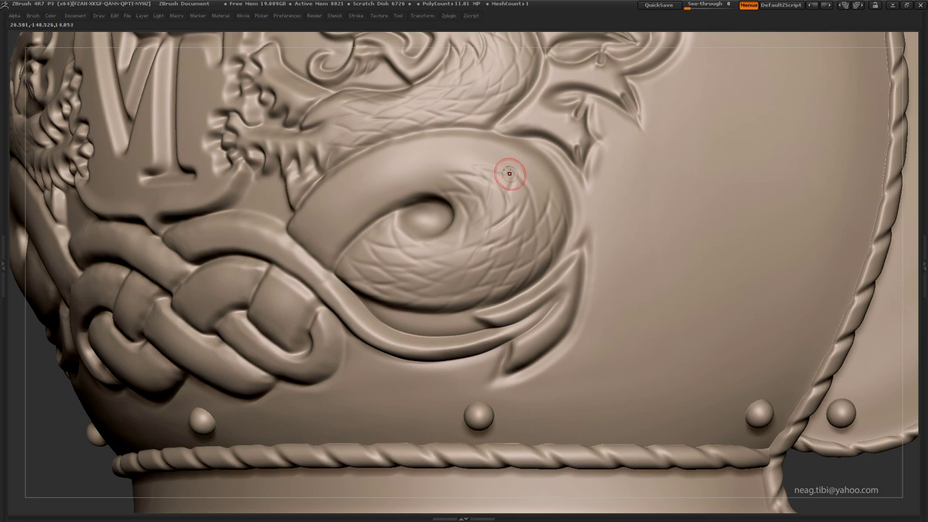
mouse_move(503, 174)
right_mouse_down()
mouse_move(549, 162)
mouse_move(529, 188)
mouse_move(439, 198)
right_mouse_up()
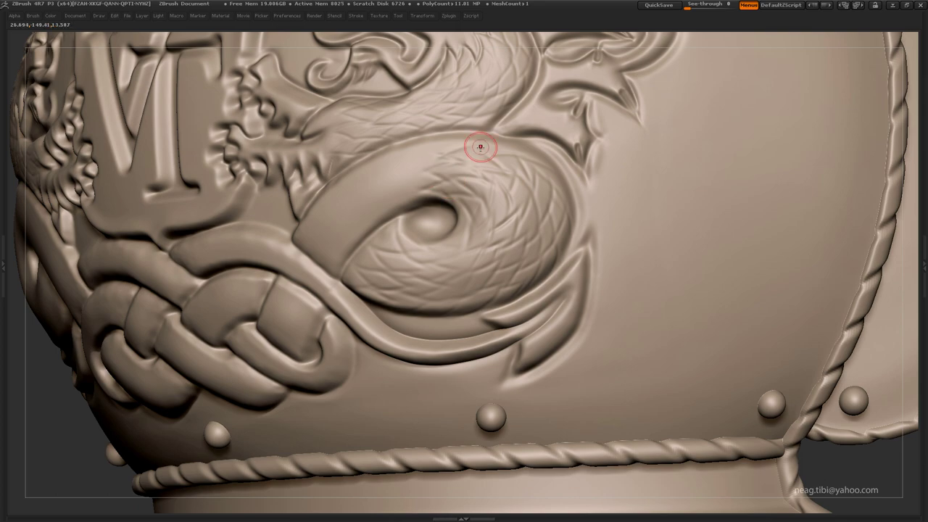
mouse_move(452, 149)
right_mouse_down()
mouse_move(402, 216)
mouse_move(369, 210)
mouse_move(465, 201)
mouse_move(380, 189)
mouse_move(425, 188)
mouse_move(441, 146)
right_mouse_up()
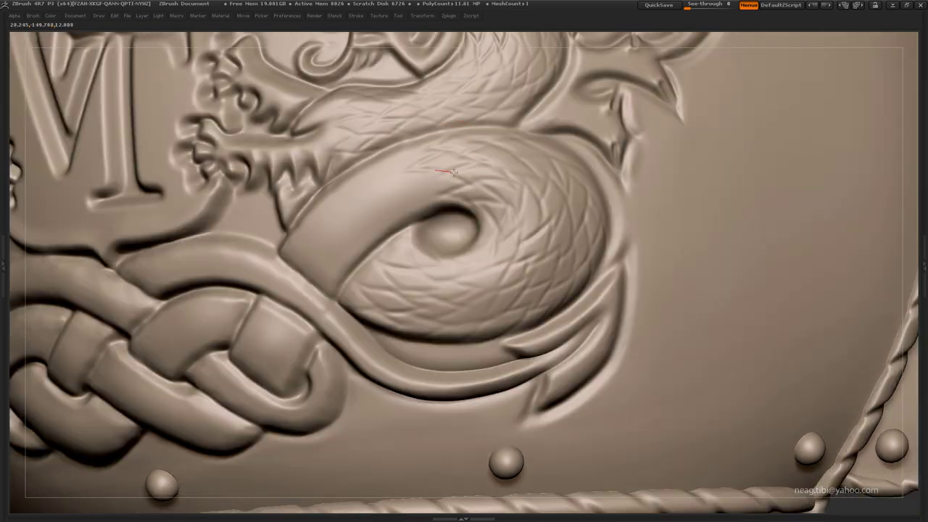
mouse_move(447, 197)
right_mouse_down()
mouse_move(433, 196)
mouse_move(406, 147)
right_mouse_up()
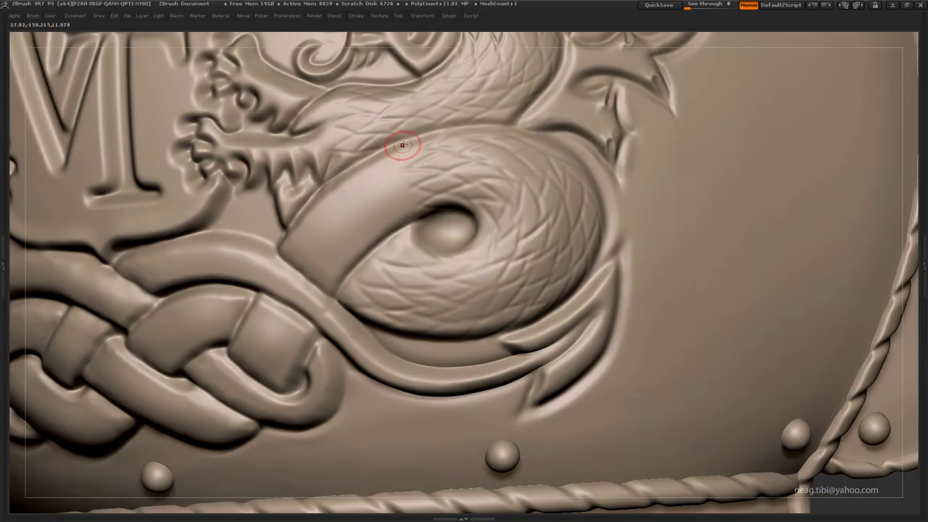
mouse_move(374, 195)
right_mouse_down()
mouse_move(395, 212)
mouse_move(389, 188)
right_mouse_up()
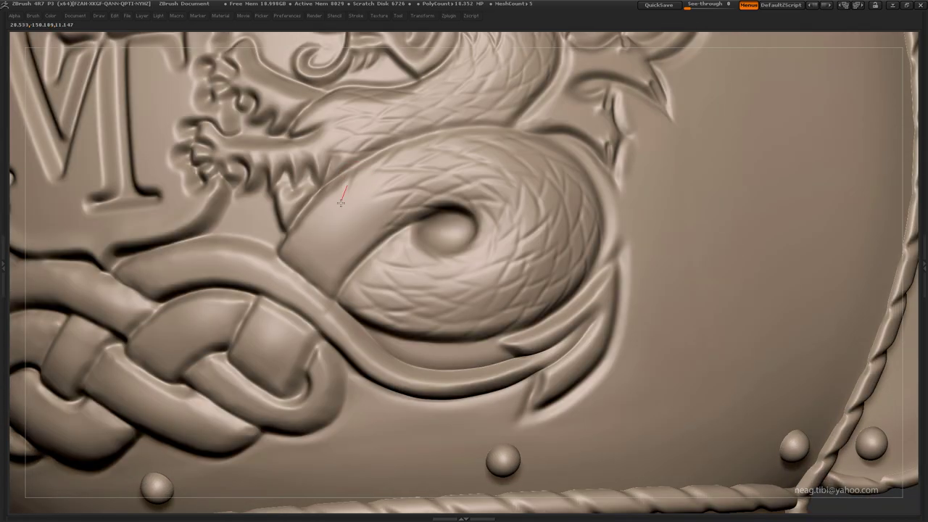
mouse_move(355, 217)
right_mouse_down()
mouse_move(376, 218)
mouse_move(332, 199)
right_mouse_up()
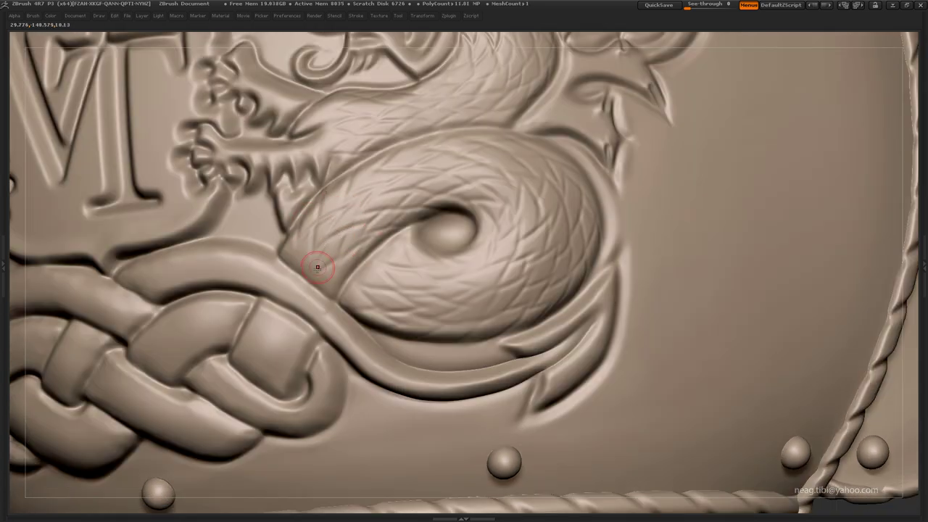
right_click_drag(313, 287, 305, 246)
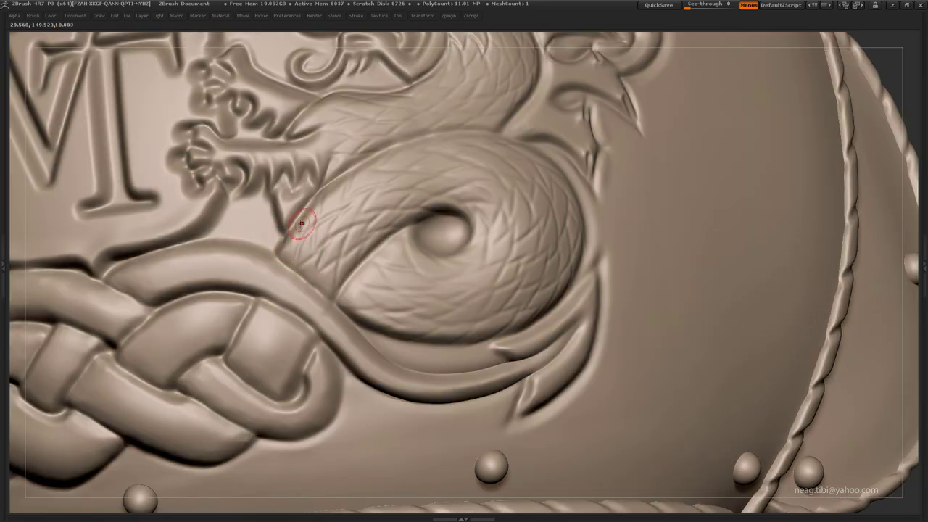
mouse_move(334, 291)
right_mouse_down()
mouse_move(321, 276)
mouse_move(337, 266)
right_mouse_up()
mouse_move(337, 267)
left_mouse_down()
mouse_move(382, 246)
mouse_move(391, 289)
mouse_move(341, 259)
mouse_move(352, 269)
mouse_move(336, 269)
mouse_move(329, 297)
left_mouse_up()
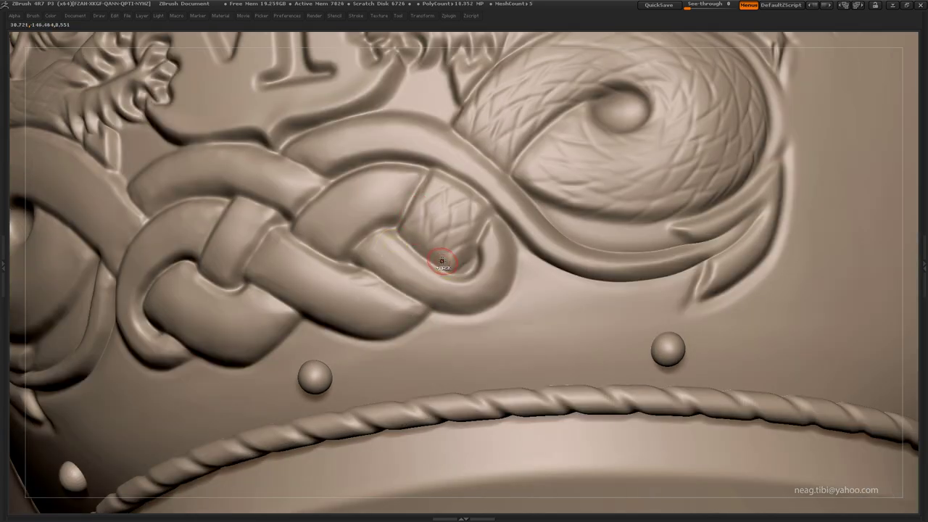
Add scales to the lower knot strand, then extend them along the next strand and refine its lower edge
mouse_move(353, 312)
left_mouse_down()
mouse_move(405, 304)
mouse_move(399, 294)
left_mouse_up()
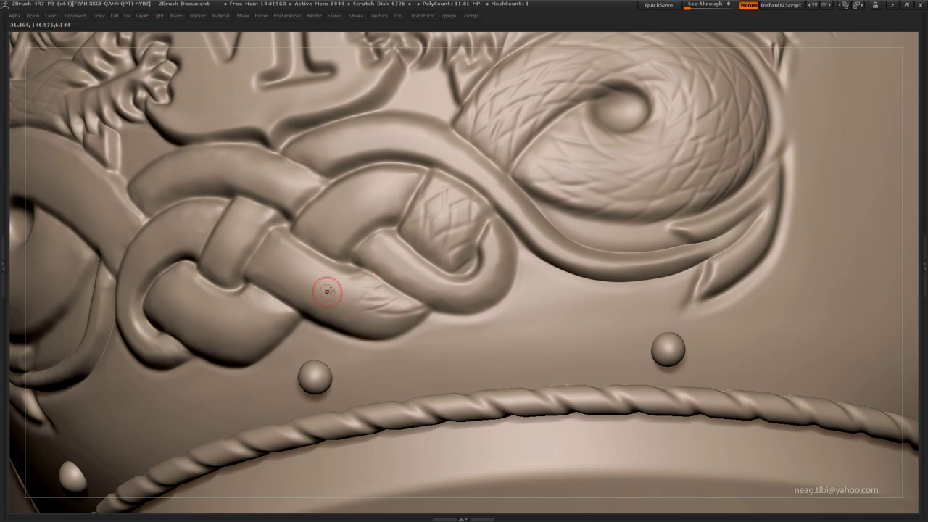
mouse_move(325, 288)
right_mouse_down()
mouse_move(290, 303)
mouse_move(392, 316)
right_mouse_up()
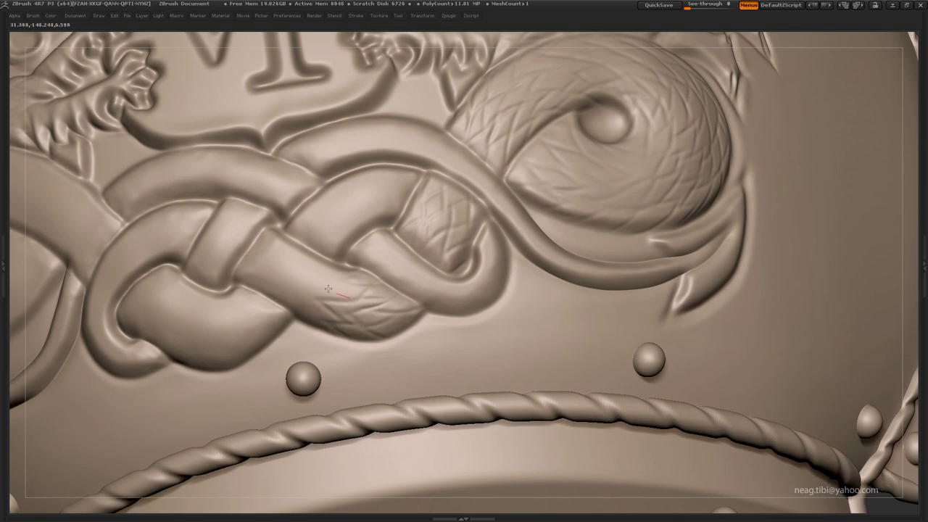
mouse_move(322, 300)
right_mouse_down()
mouse_move(331, 283)
mouse_move(305, 322)
right_mouse_up()
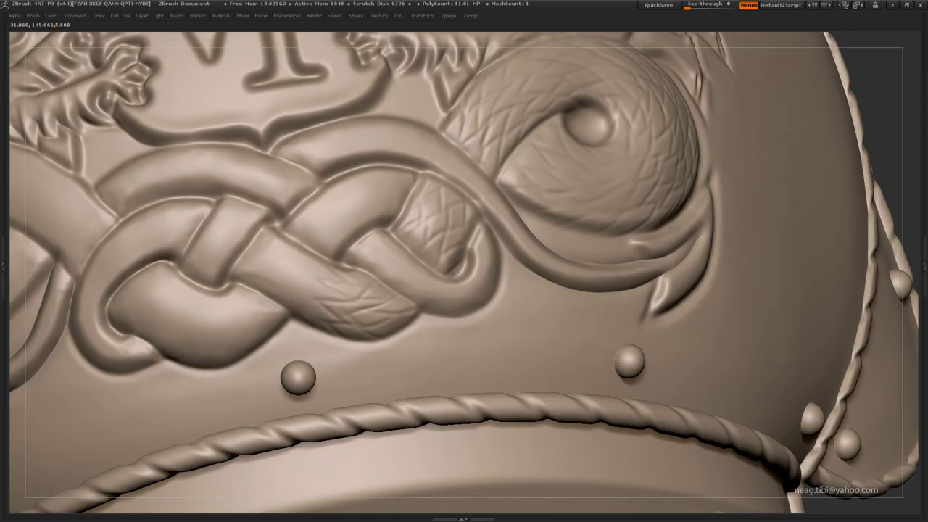
mouse_move(290, 279)
right_mouse_down()
mouse_move(307, 283)
mouse_move(245, 274)
right_mouse_up()
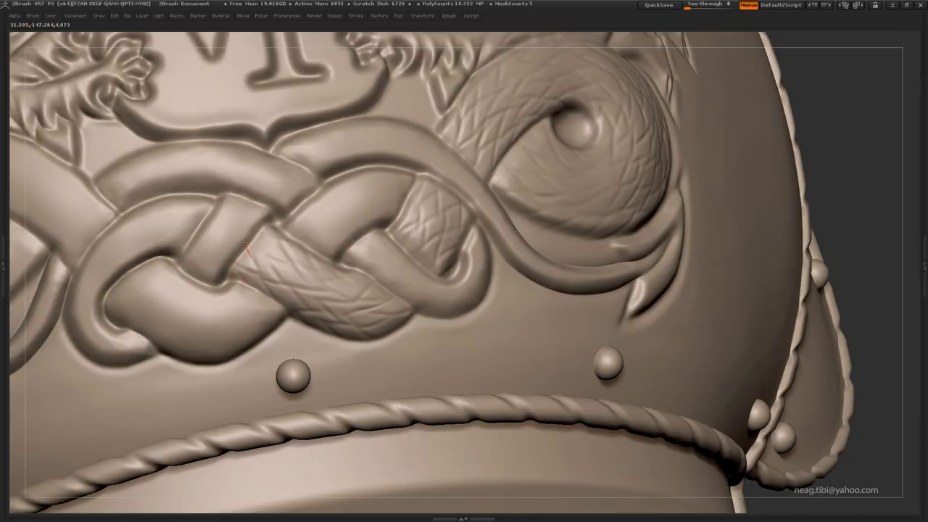
mouse_move(280, 243)
right_mouse_down()
mouse_move(240, 262)
mouse_move(250, 260)
right_mouse_up()
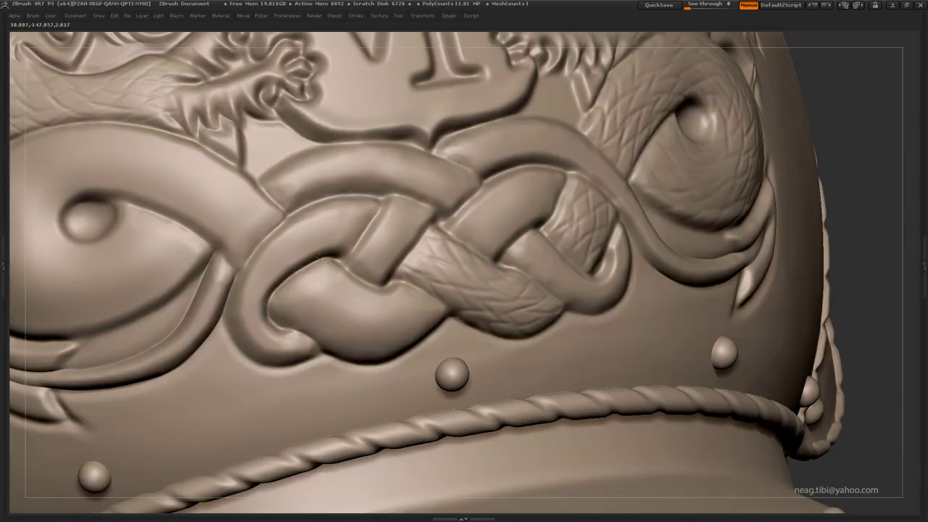
mouse_move(323, 248)
left_mouse_down()
mouse_move(352, 228)
mouse_move(369, 234)
mouse_move(348, 240)
mouse_move(384, 212)
mouse_move(332, 209)
mouse_move(346, 210)
mouse_move(304, 226)
mouse_move(300, 247)
left_mouse_up()
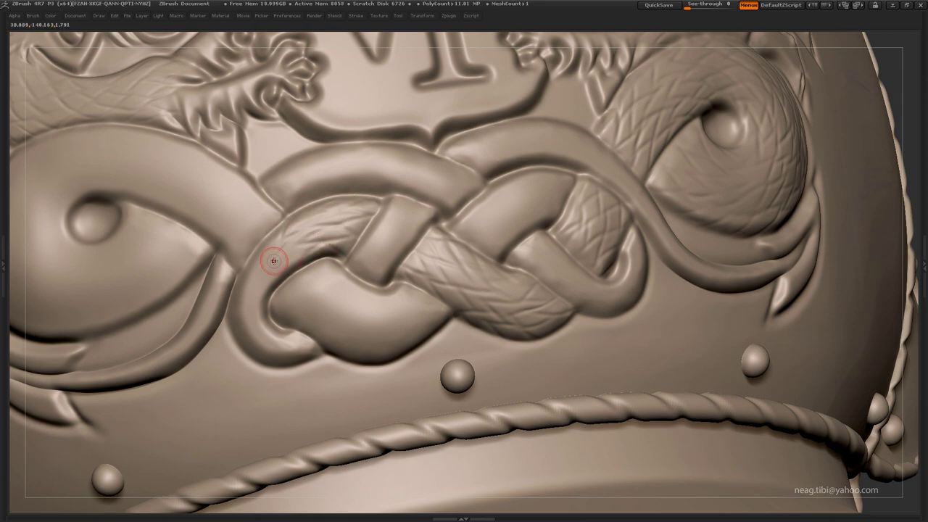
mouse_move(274, 262)
left_mouse_down()
mouse_move(285, 290)
mouse_move(264, 271)
mouse_move(253, 294)
mouse_move(251, 272)
mouse_move(255, 286)
left_mouse_up()
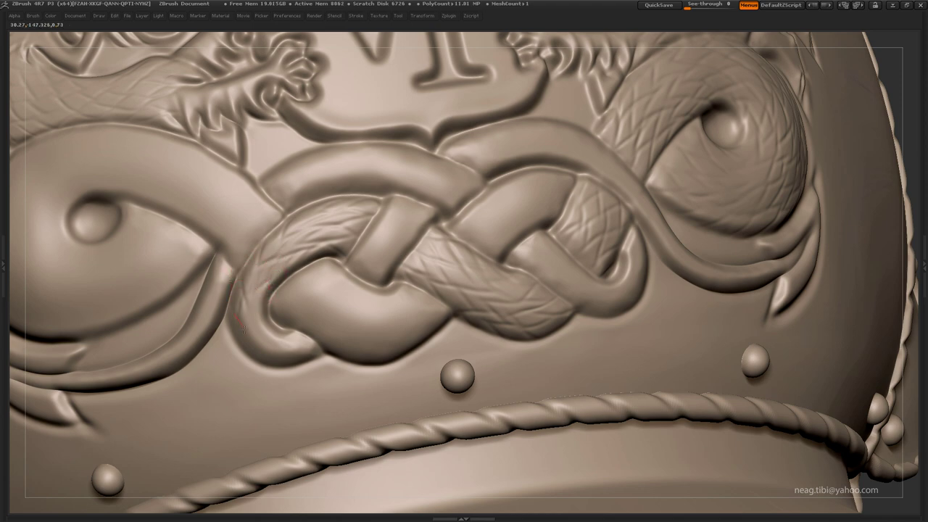
mouse_move(245, 327)
left_mouse_down()
mouse_move(275, 352)
mouse_move(298, 338)
left_mouse_up()
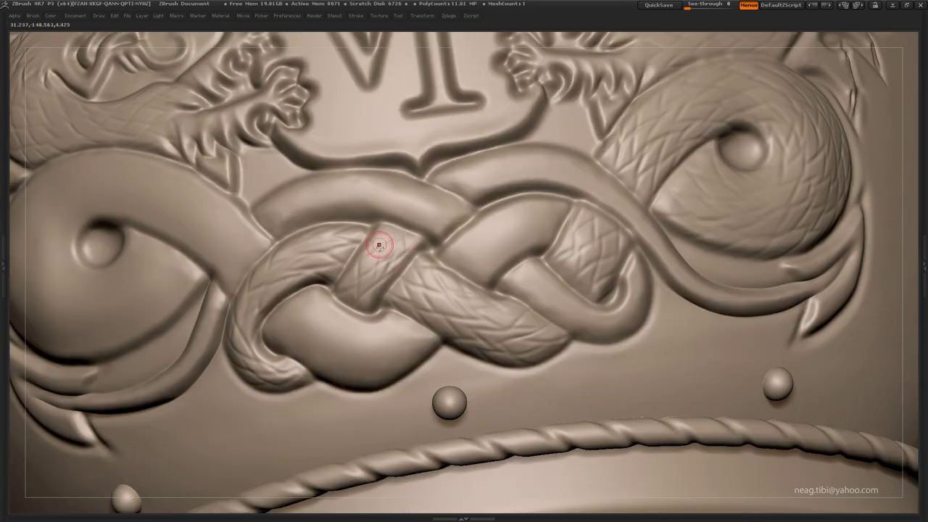
left_click_drag(400, 220, 422, 219)
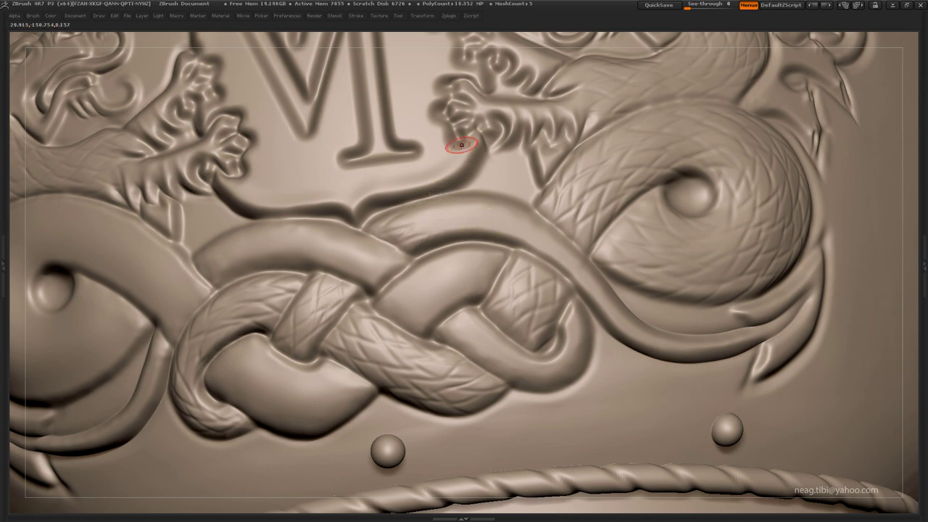
left_click_drag(454, 164, 447, 180)
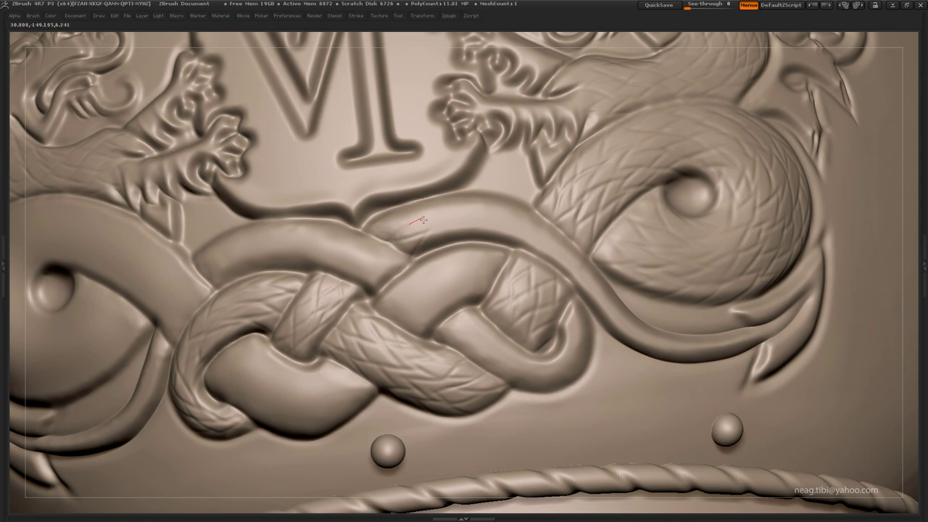
left_click_drag(428, 214, 362, 239, "alt")
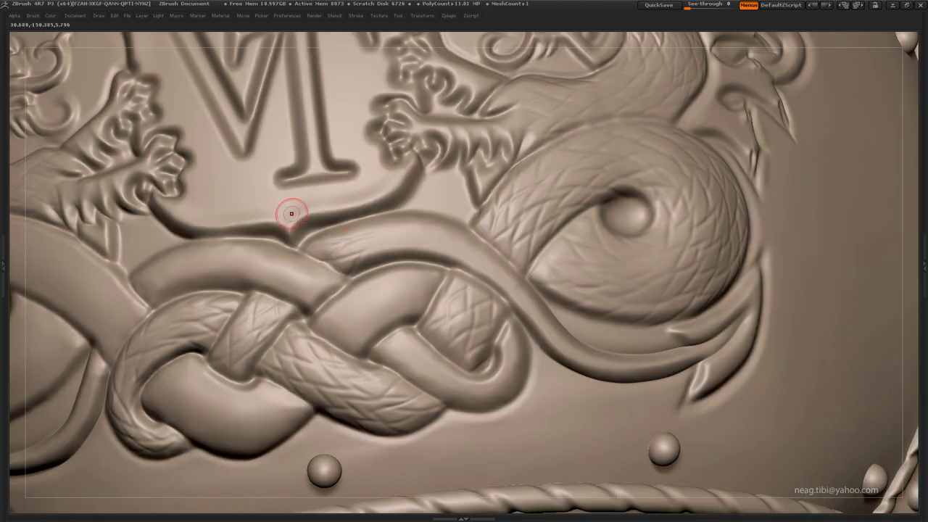
mouse_move(373, 242)
left_mouse_down("alt")
mouse_move(363, 260)
mouse_move(388, 230)
mouse_move(385, 239)
left_mouse_up("alt")
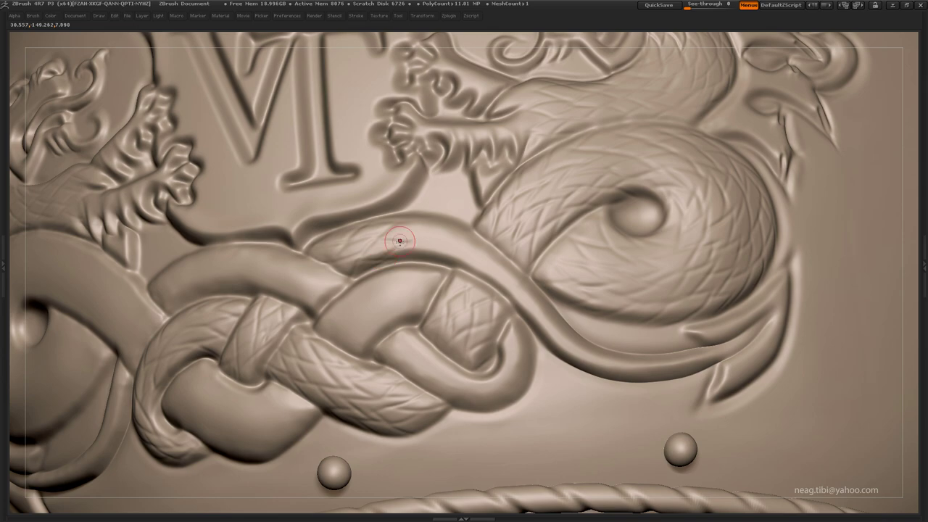
left_click_drag(450, 243, 445, 243)
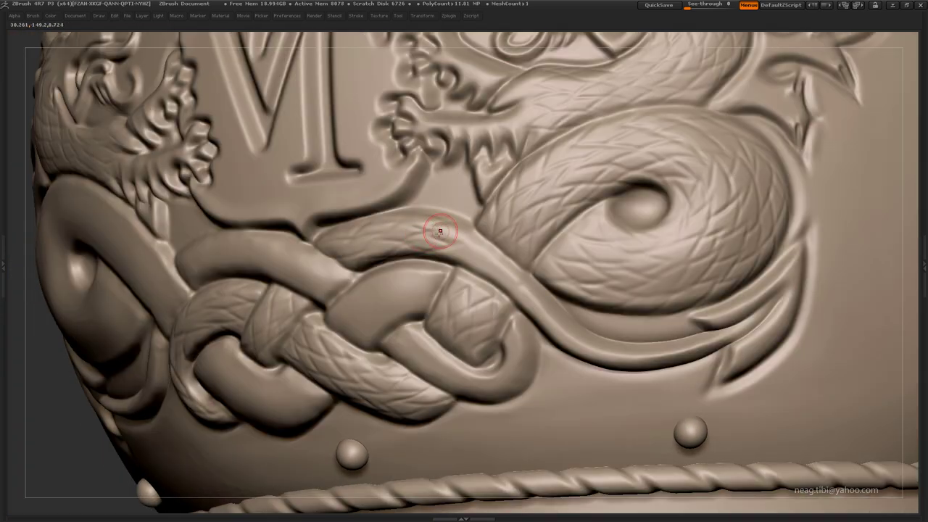
mouse_move(442, 240)
left_mouse_down()
mouse_move(438, 262)
mouse_move(508, 270)
mouse_move(511, 300)
mouse_move(529, 295)
left_mouse_up()
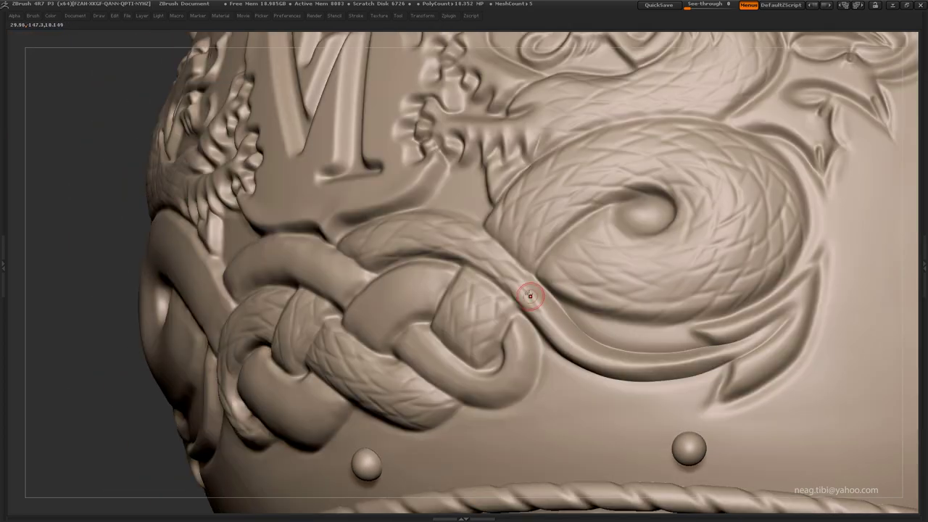
mouse_move(562, 321)
left_mouse_down()
mouse_move(472, 288)
mouse_move(521, 289)
mouse_move(498, 301)
mouse_move(517, 298)
mouse_move(518, 316)
mouse_move(548, 306)
mouse_move(548, 327)
left_mouse_up()
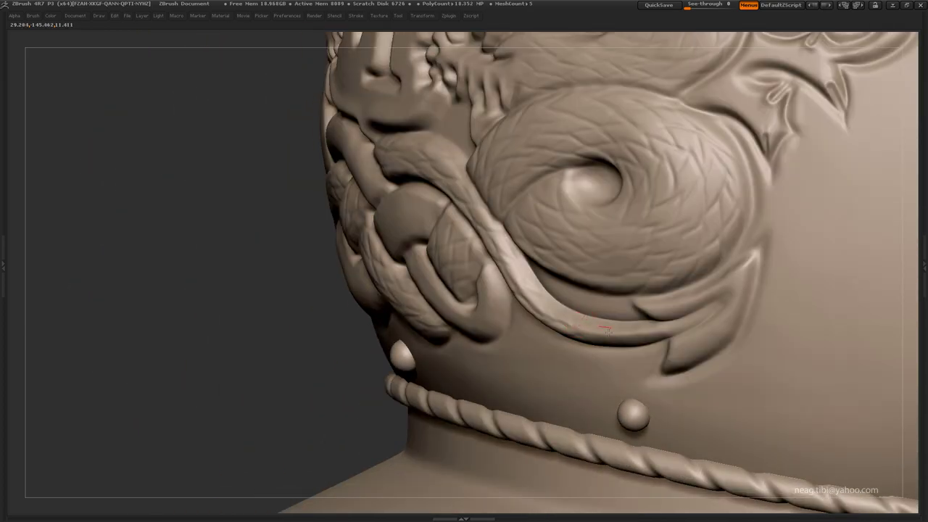
mouse_move(605, 330)
left_mouse_down()
mouse_move(573, 340)
mouse_move(579, 349)
left_mouse_up()
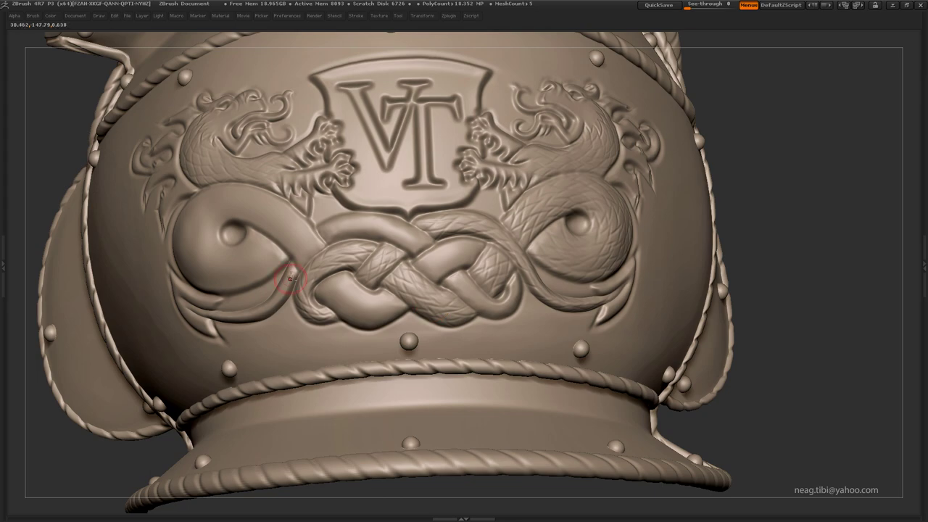
left_click_drag(290, 279, 363, 269)
mouse_move(428, 242)
left_mouse_down()
mouse_move(497, 253)
mouse_move(426, 210)
mouse_move(435, 218)
left_mouse_up()
scroll(426, 209, "up", 5)
mouse_move(392, 257)
left_mouse_down()
mouse_move(424, 259)
mouse_move(494, 314)
left_mouse_up()
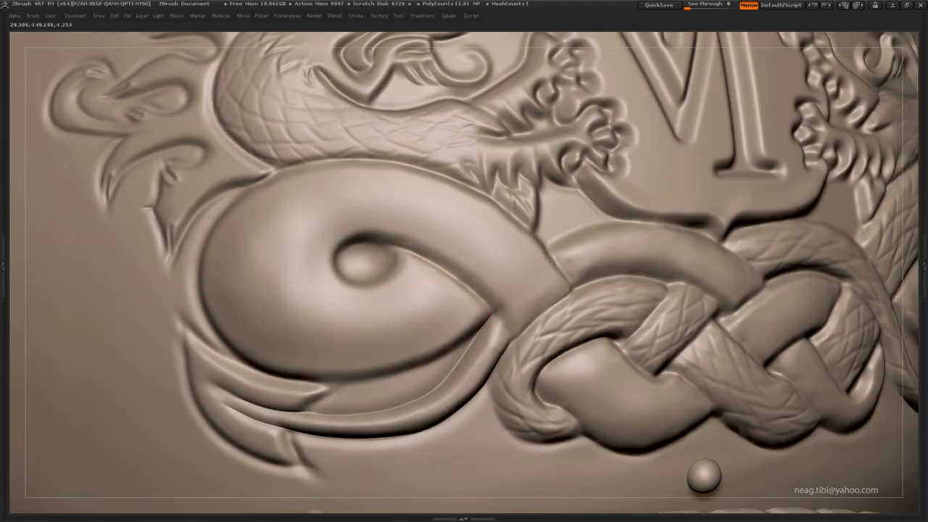
Carve zigzag scale strokes across the lower curve of the serpent's curl, out to its left edge
left_click_drag(422, 276, 426, 234, "alt")
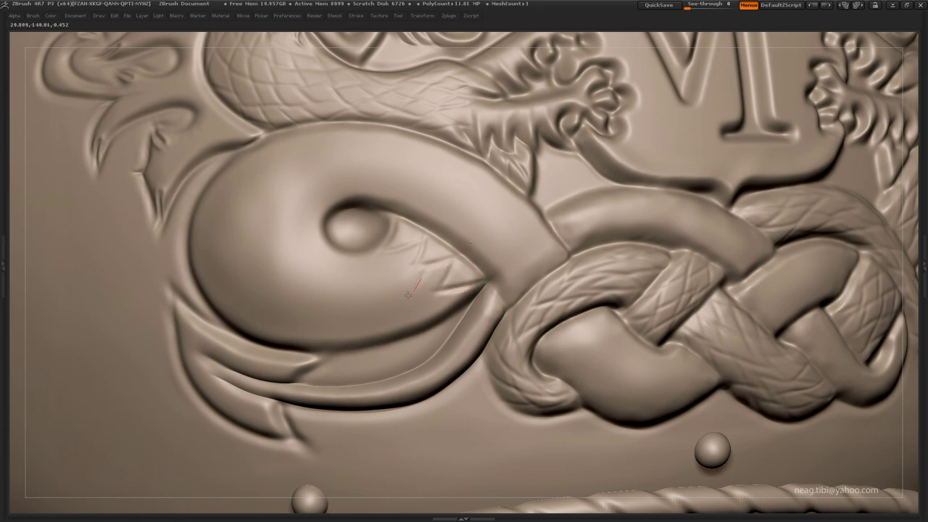
mouse_move(407, 300)
right_mouse_down()
mouse_move(369, 249)
mouse_move(378, 243)
mouse_move(394, 276)
mouse_move(444, 299)
right_mouse_up()
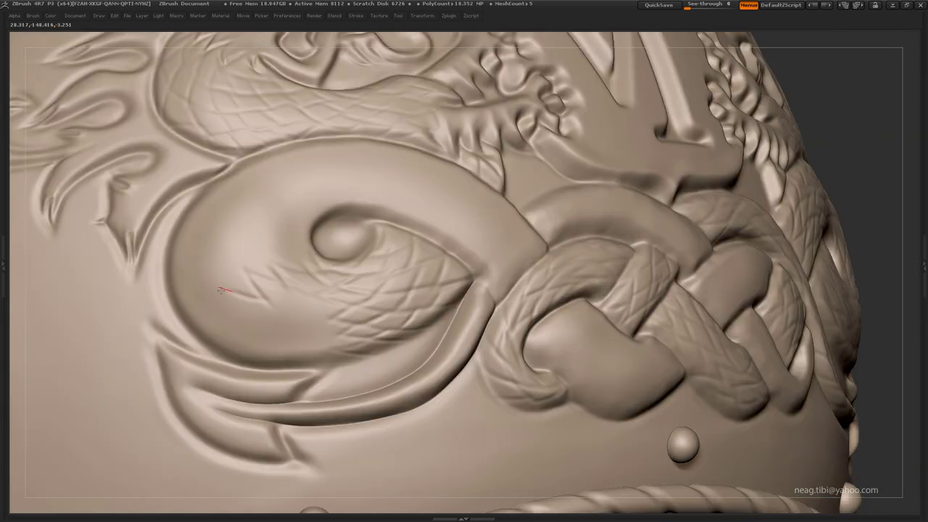
mouse_move(220, 290)
left_mouse_down()
mouse_move(259, 334)
mouse_move(207, 298)
left_mouse_up()
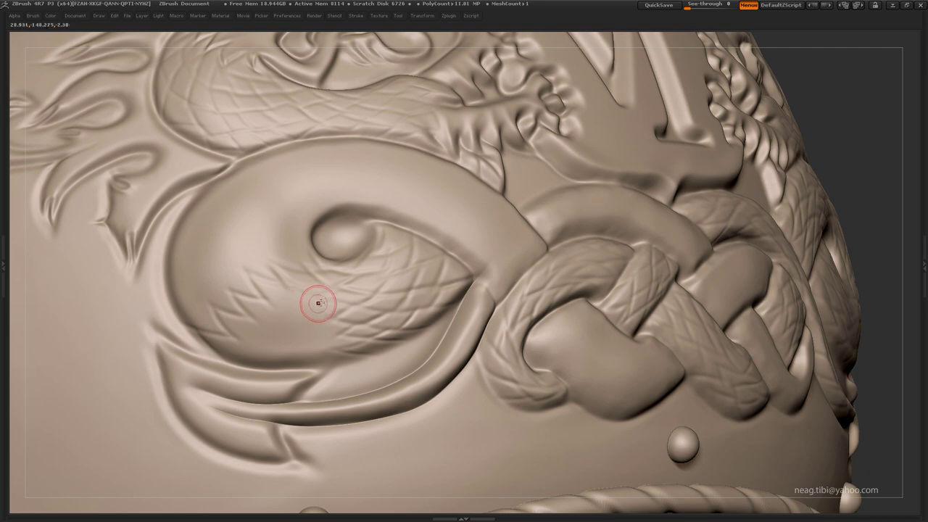
mouse_move(297, 307)
left_mouse_down()
mouse_move(326, 336)
mouse_move(315, 344)
left_mouse_up()
mouse_move(273, 315)
left_mouse_down()
mouse_move(299, 305)
mouse_move(277, 337)
mouse_move(232, 327)
left_mouse_up()
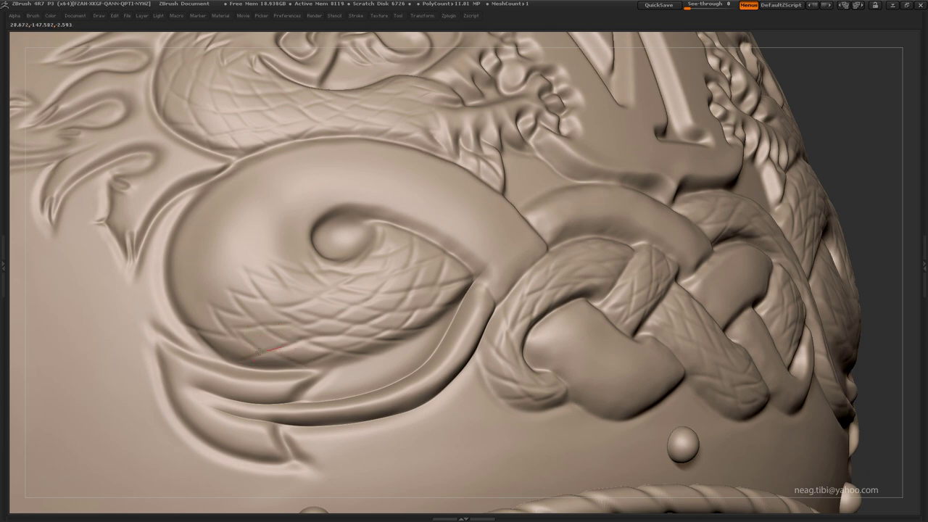
left_click_drag(269, 286, 213, 353)
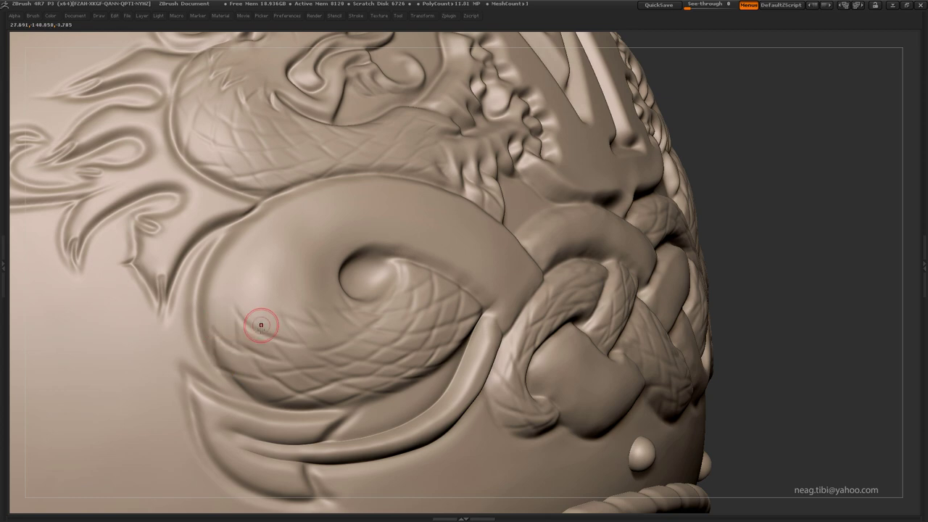
Stroke scales along the coil's top edge, then drop the mesh one subdivision level
left_click_drag(259, 321, 301, 320)
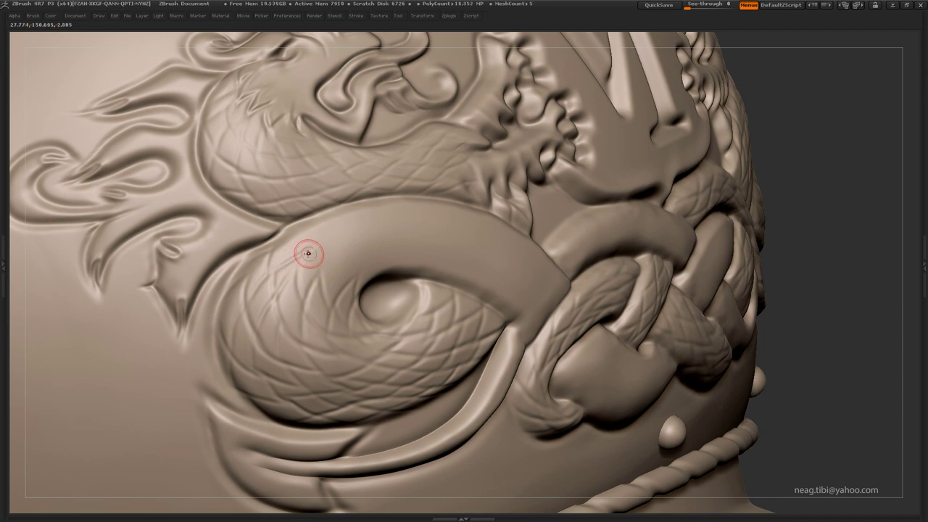
left_click_drag(323, 276, 355, 280)
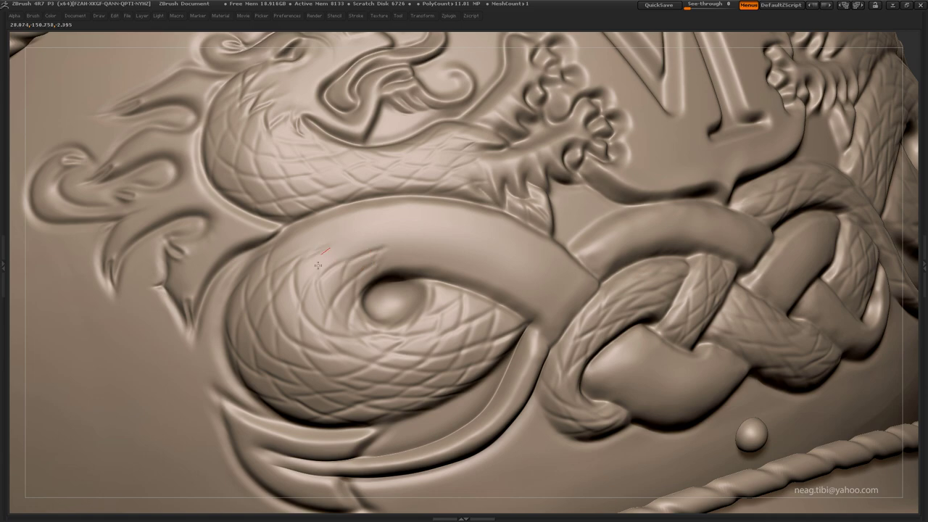
left_click_drag(326, 249, 299, 257)
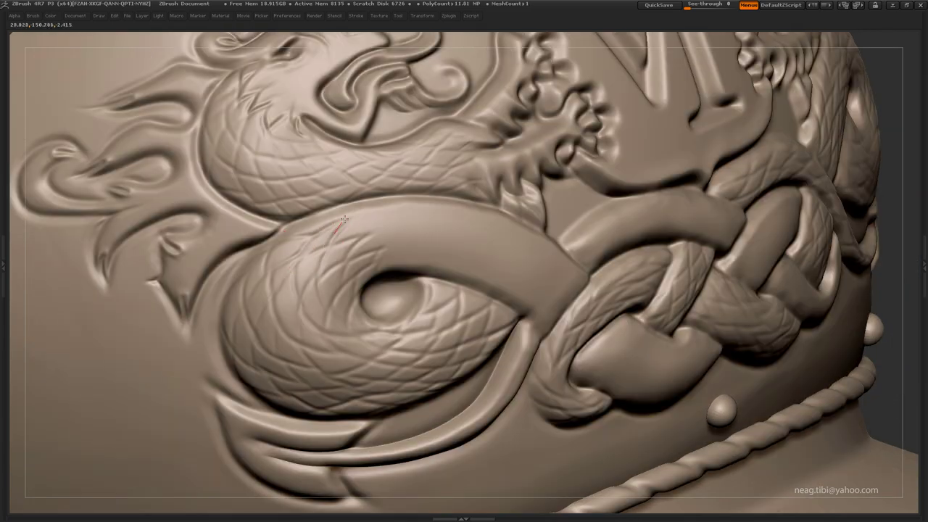
mouse_move(344, 219)
left_mouse_down()
mouse_move(416, 221)
mouse_move(373, 234)
mouse_move(391, 253)
mouse_move(447, 253)
left_mouse_up()
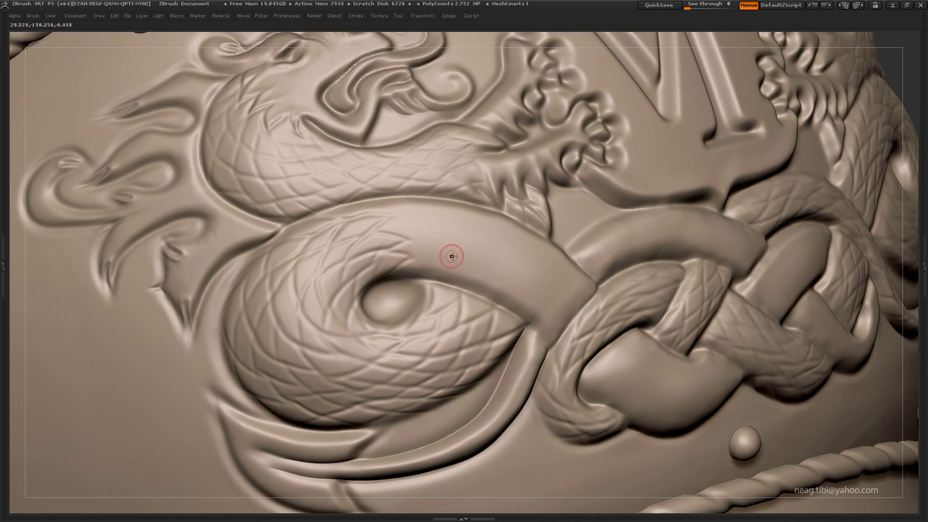
key("shift+d")
Restore the full interface and select the Standard brush with Zsub and LazyMouse enabled
key("Tab")
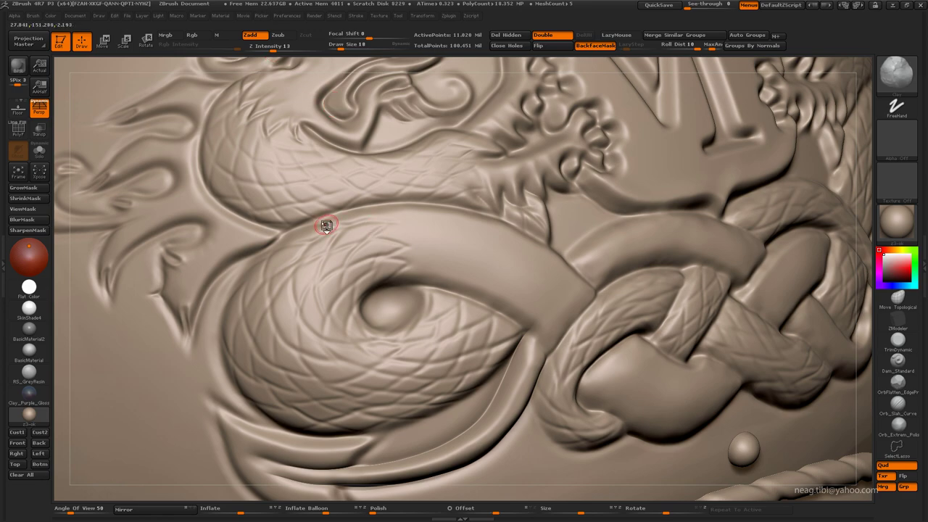
scroll(362, 187, "up", 5)
scroll(362, 187, "down", 3)
scroll(328, 289, "down", 2)
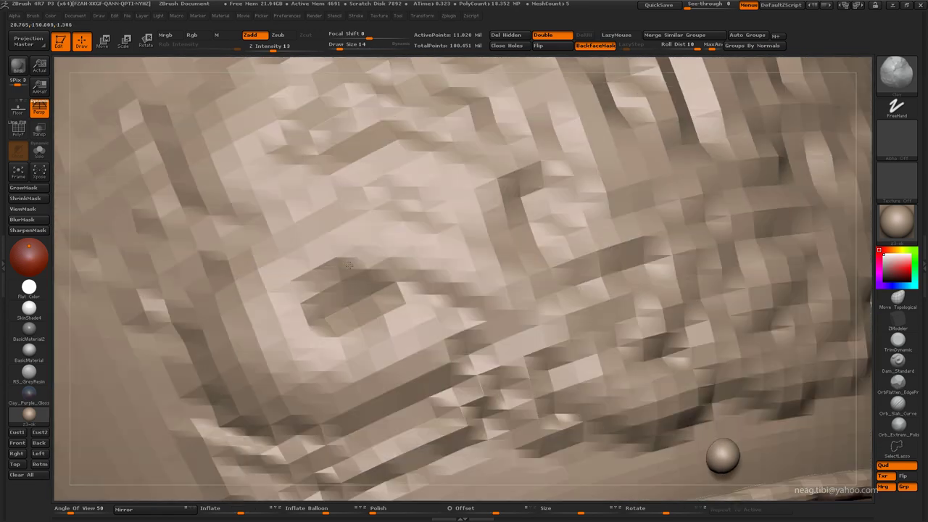
key("b")
key("s")
key("t")
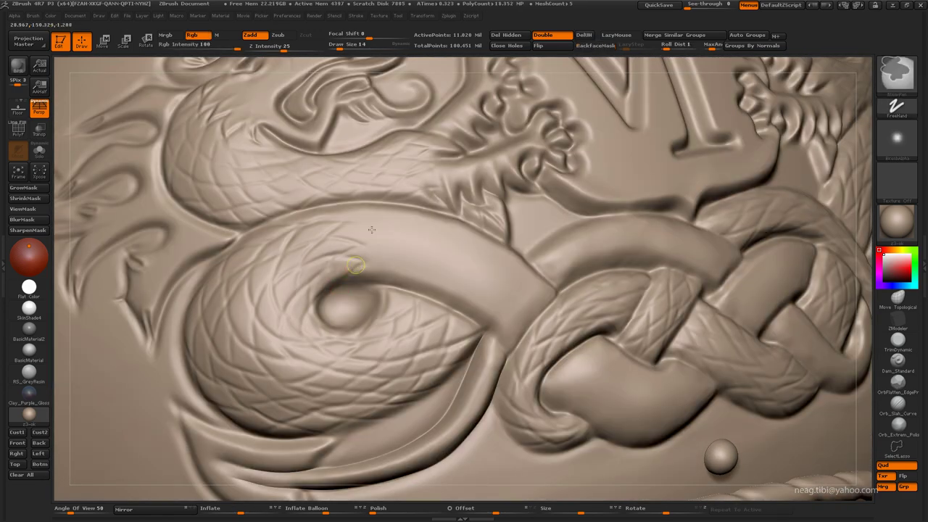
scroll(369, 249, "up", 5)
scroll(341, 211, "down", 5)
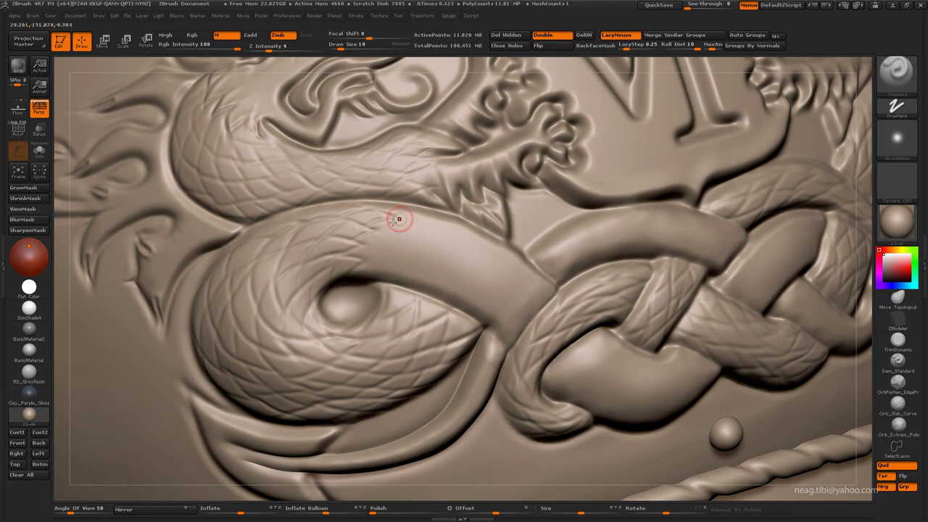
Carve and deepen a fine crease up the serpent body where it enters the knot
left_click_drag(356, 300, 341, 262)
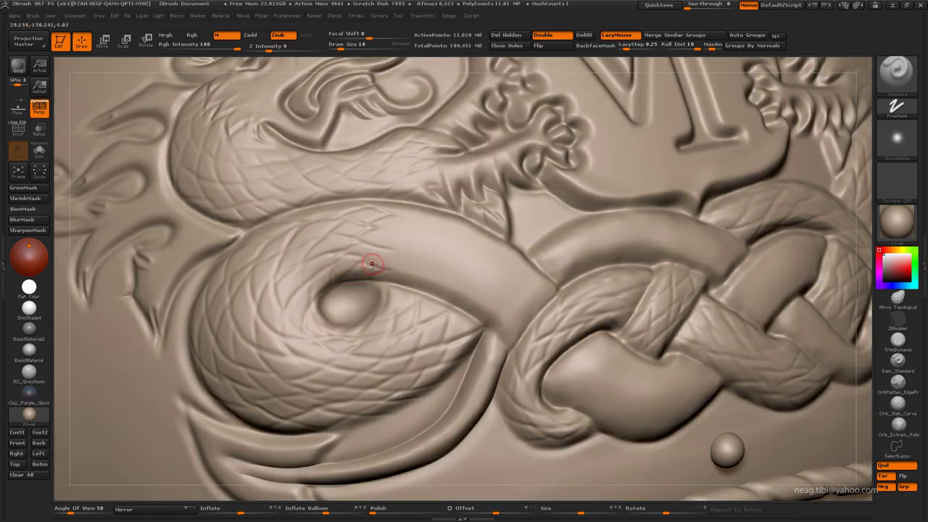
left_click_drag(382, 236, 384, 231)
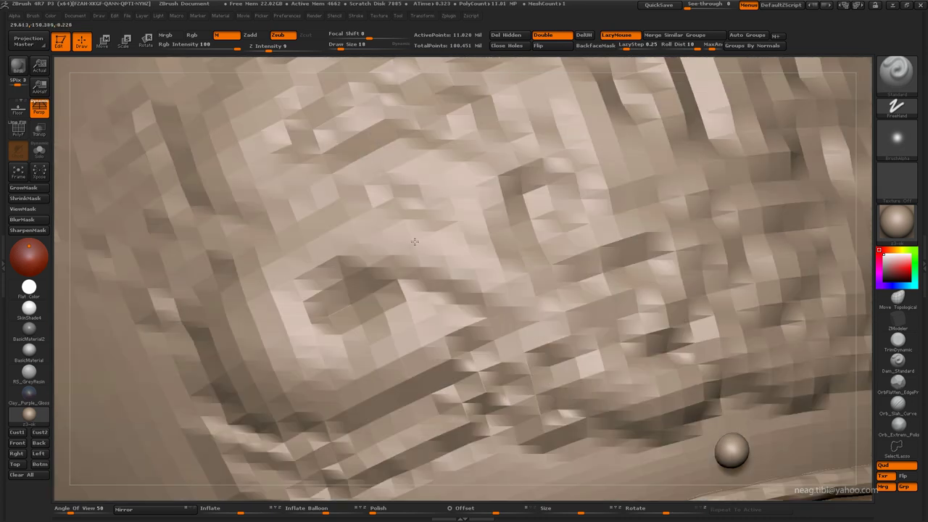
left_click_drag(439, 223, 384, 280)
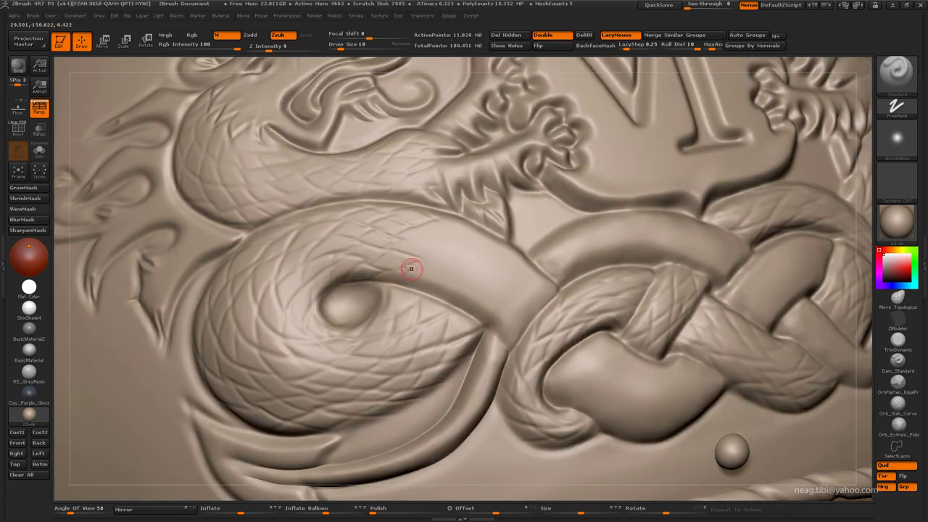
left_click_drag(415, 252, 409, 232)
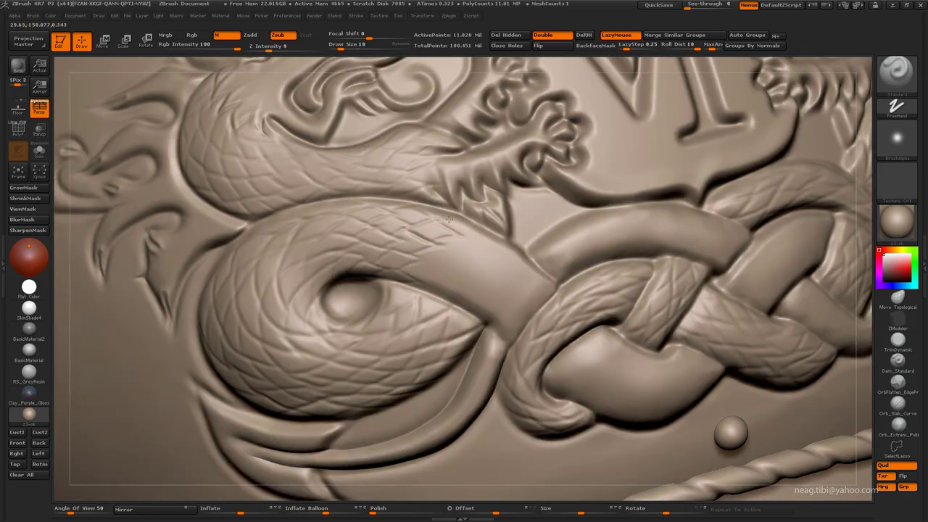
left_click_drag(449, 219, 443, 277)
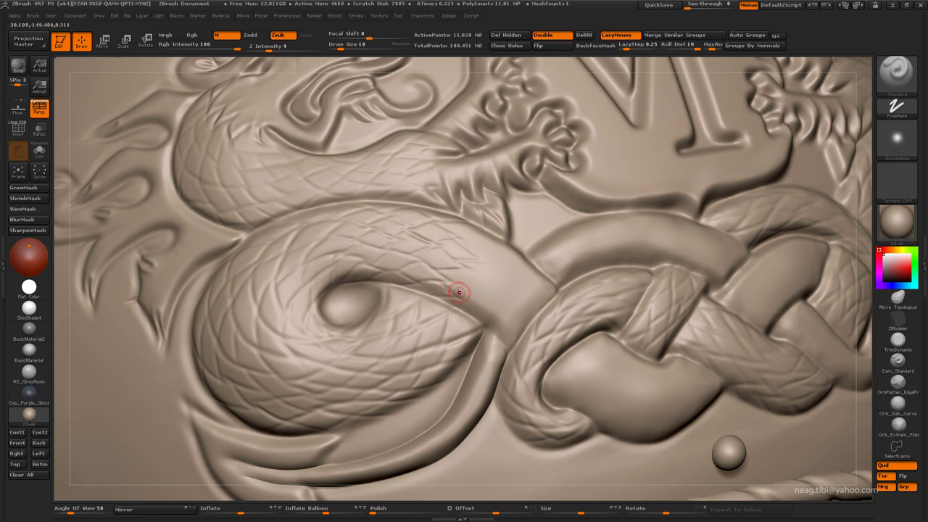
mouse_move(471, 323)
left_mouse_down()
mouse_move(497, 311)
mouse_move(502, 329)
left_mouse_up()
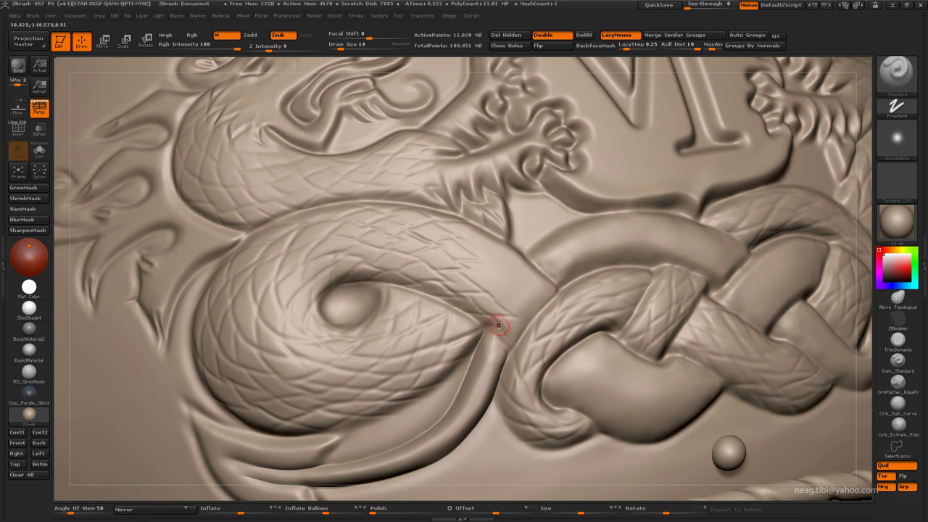
right_click_drag(524, 317, 483, 207)
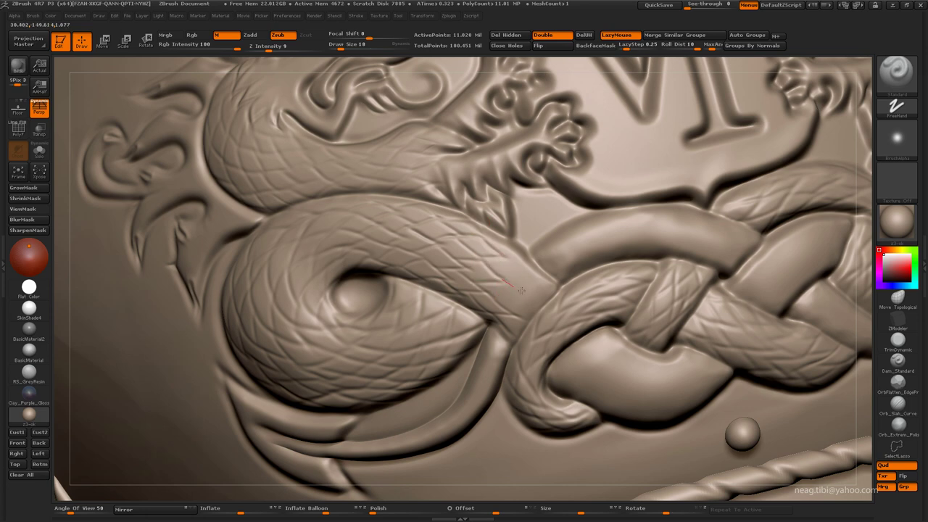
left_click_drag(521, 290, 504, 297)
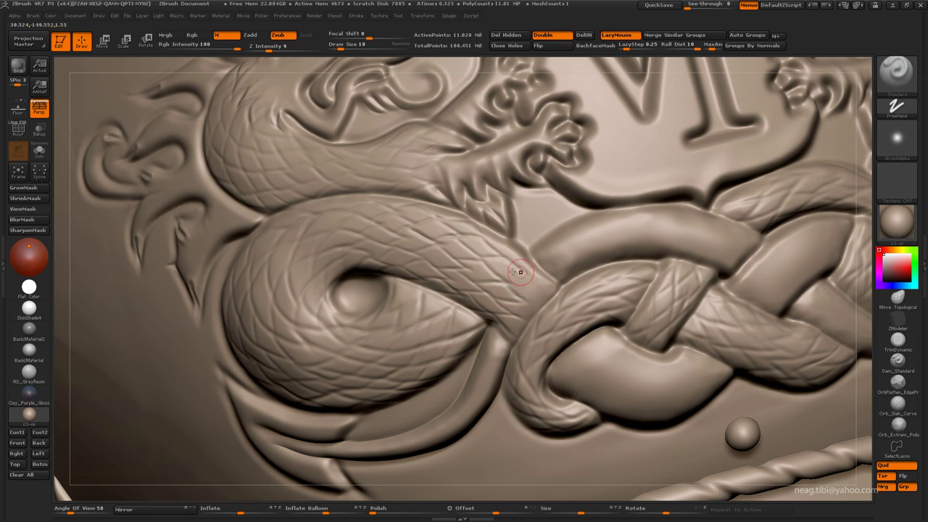
mouse_move(498, 253)
left_mouse_down()
mouse_move(499, 235)
mouse_move(526, 287)
left_mouse_up()
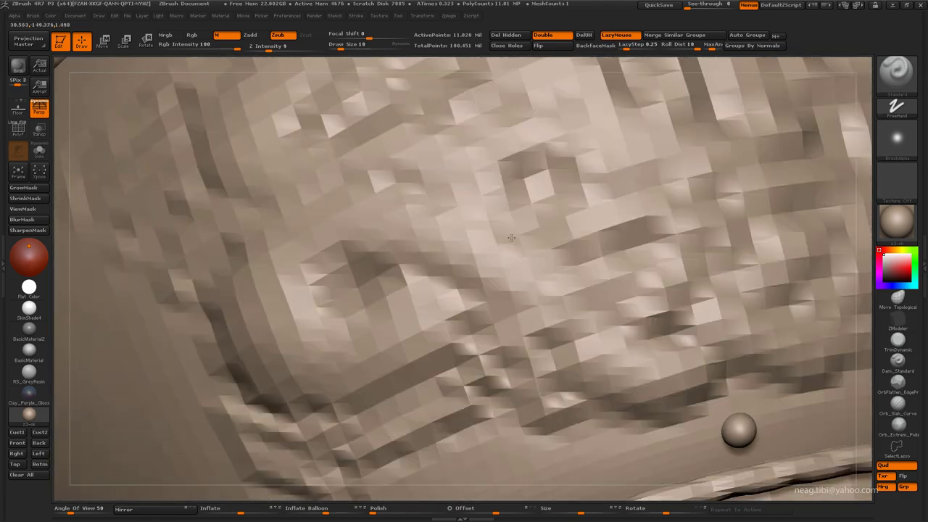
mouse_move(530, 272)
right_mouse_down()
mouse_move(543, 271)
mouse_move(427, 272)
mouse_move(348, 292)
mouse_move(386, 294)
right_mouse_up()
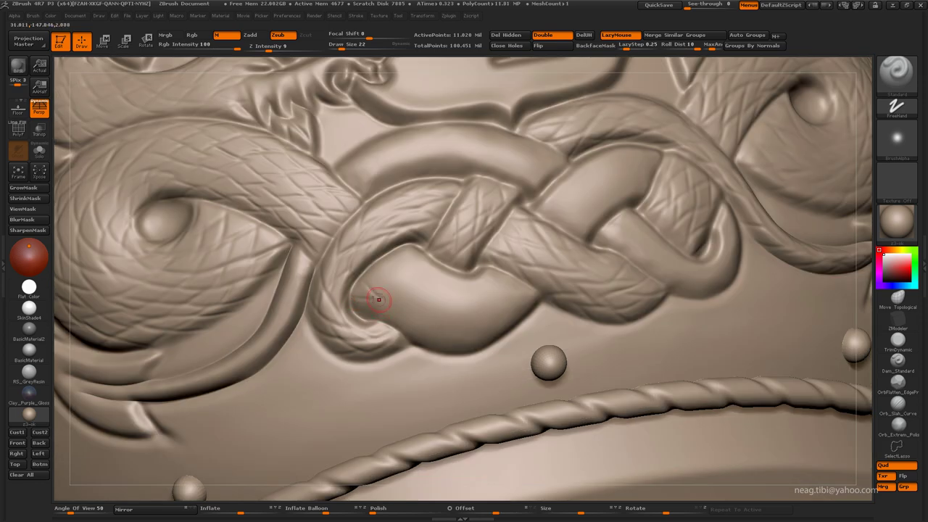
Smooth the surface and edge inside the knot loop
left_click_drag(362, 280, 409, 290)
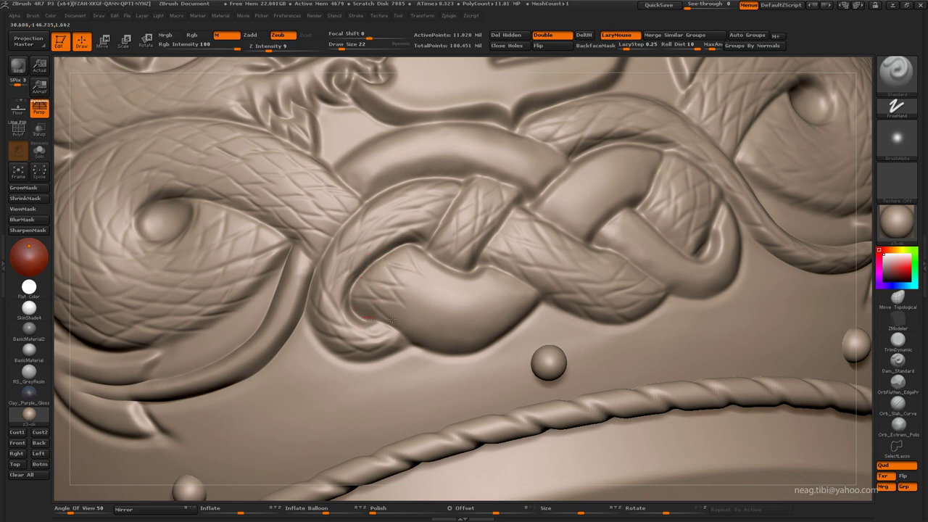
mouse_move(391, 319)
left_mouse_down()
mouse_move(408, 320)
mouse_move(414, 285)
left_mouse_up()
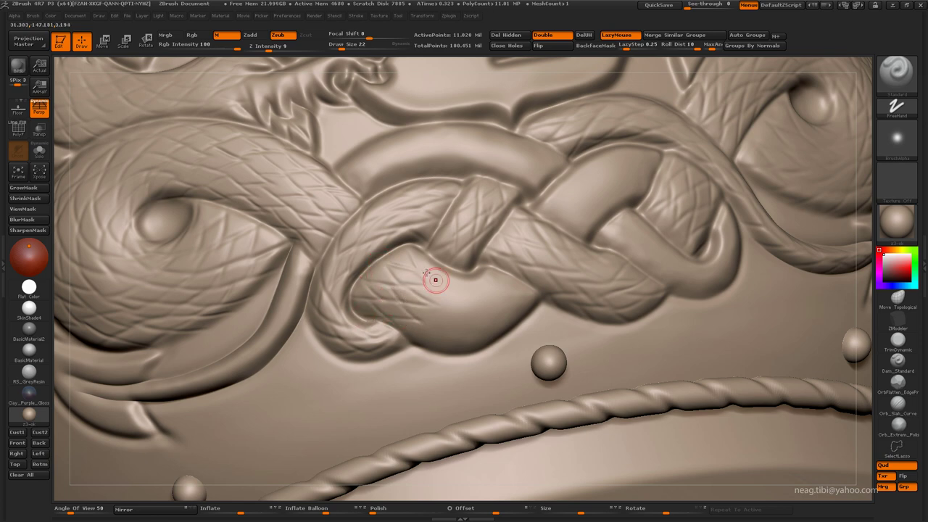
right_click_drag(455, 294, 410, 322)
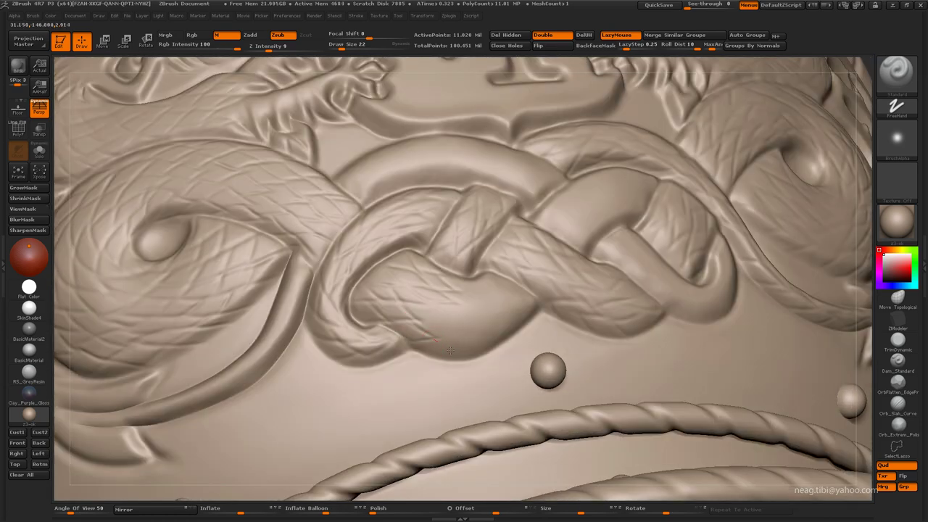
right_click_drag(450, 357, 430, 331)
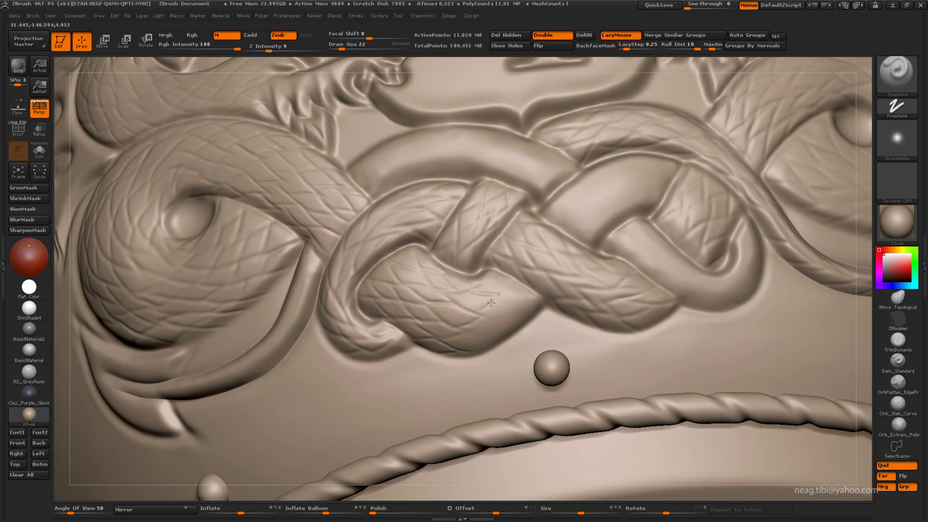
right_click_drag(488, 285, 459, 335)
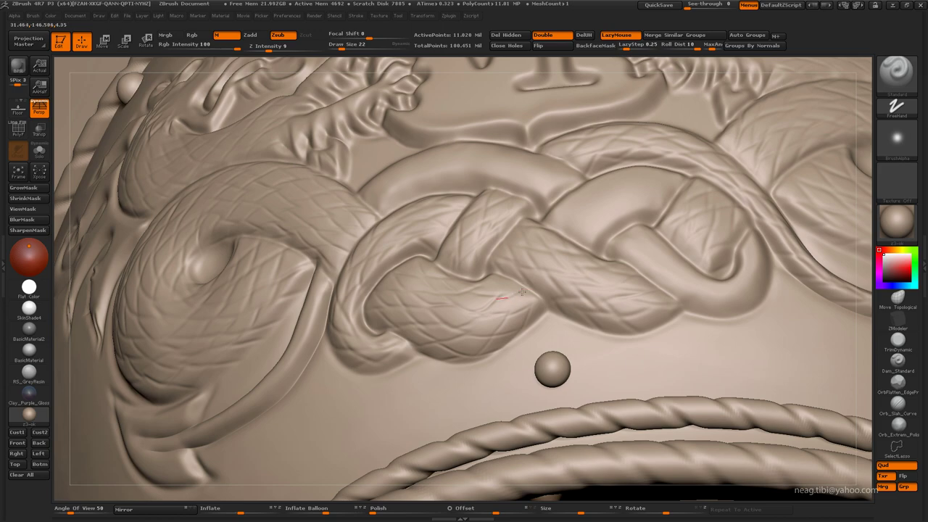
right_click_drag(517, 287, 426, 278)
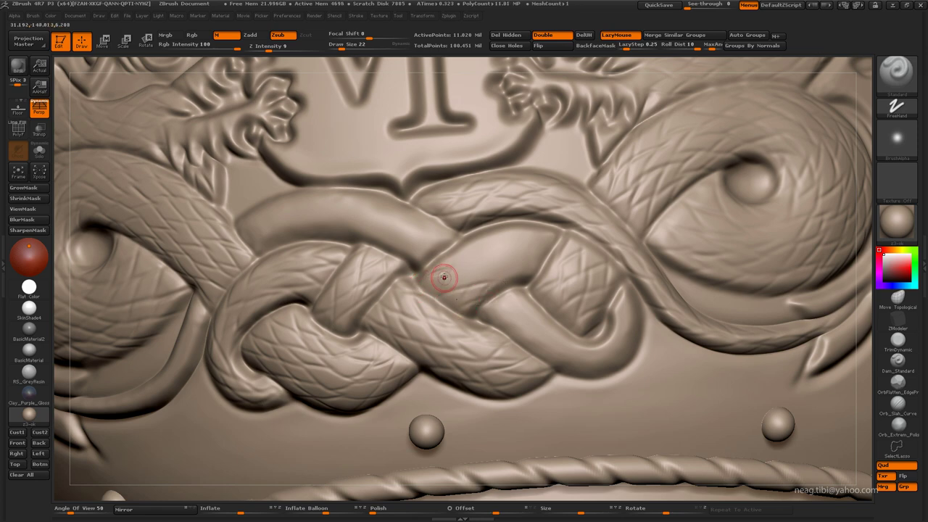
Sculpt careful strokes along the braid strands
left_click_drag(447, 276, 519, 269)
mouse_move(497, 298)
left_mouse_down()
mouse_move(500, 270)
mouse_move(471, 247)
left_mouse_up()
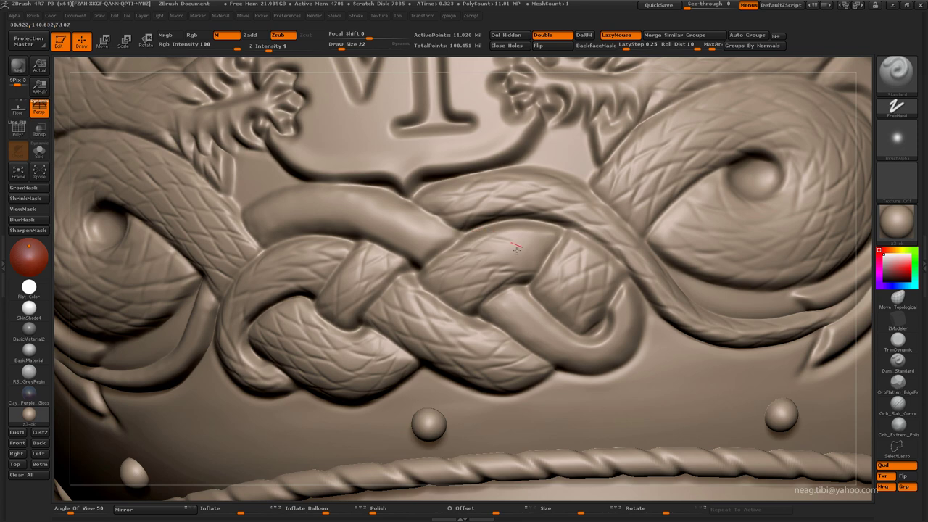
left_click_drag(507, 247, 555, 257)
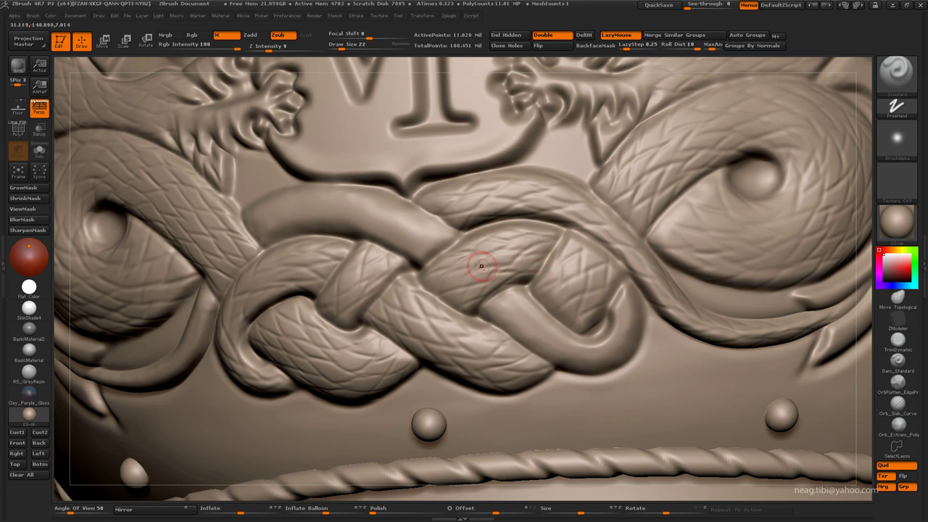
left_click_drag(481, 265, 467, 228)
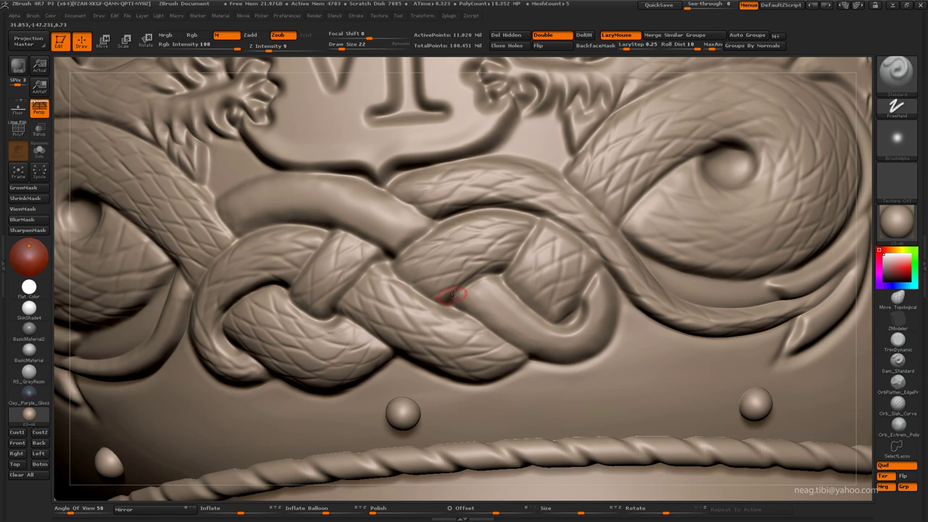
mouse_move(471, 301)
left_mouse_down()
mouse_move(556, 279)
mouse_move(546, 278)
left_mouse_up()
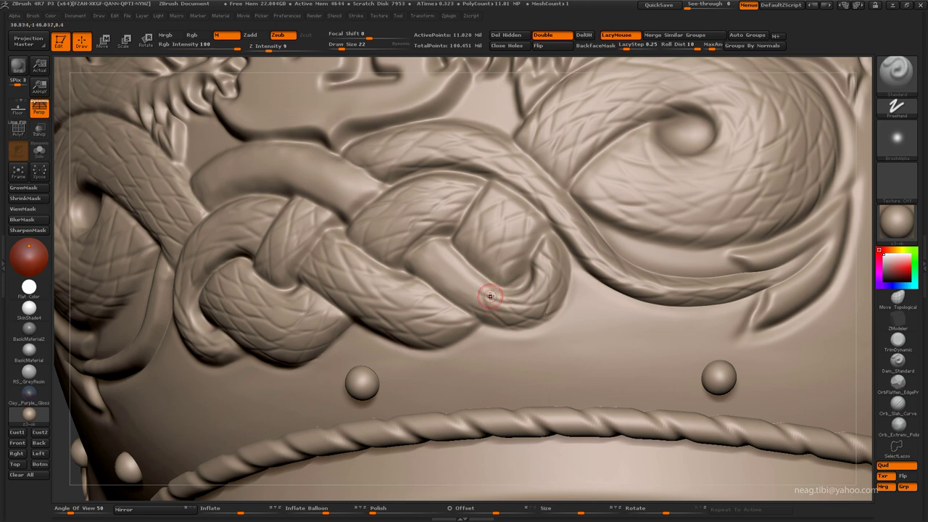
Sculpt strokes over the snake knot's crossings and strands
left_click_drag(457, 287, 487, 313)
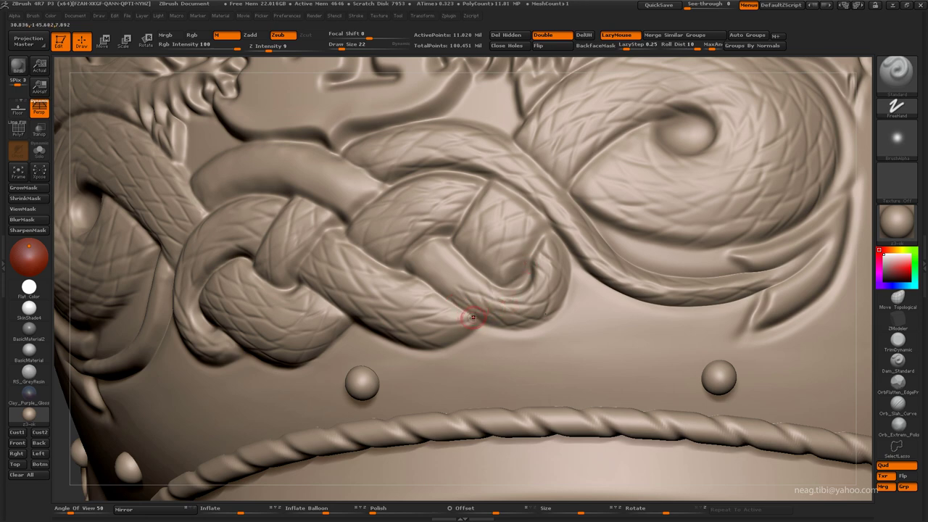
left_click_drag(472, 317, 432, 260)
right_click_drag(455, 297, 419, 277)
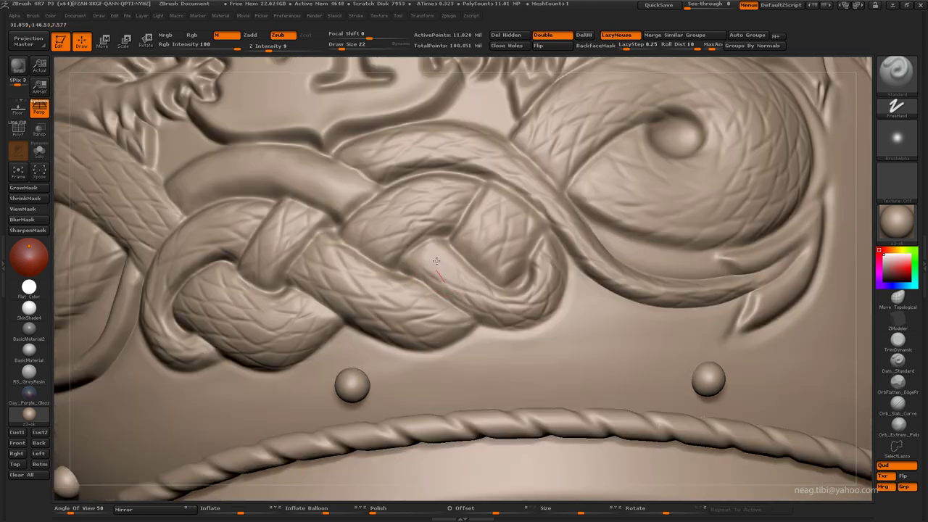
left_click_drag(438, 270, 425, 247)
mouse_move(421, 268)
left_mouse_down()
mouse_move(433, 237)
mouse_move(460, 267)
left_mouse_up()
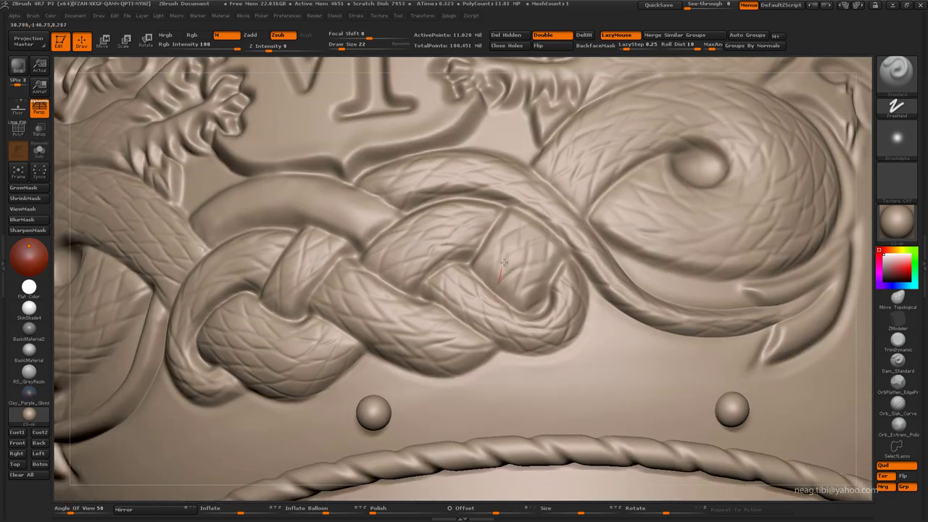
left_click_drag(494, 251, 454, 270)
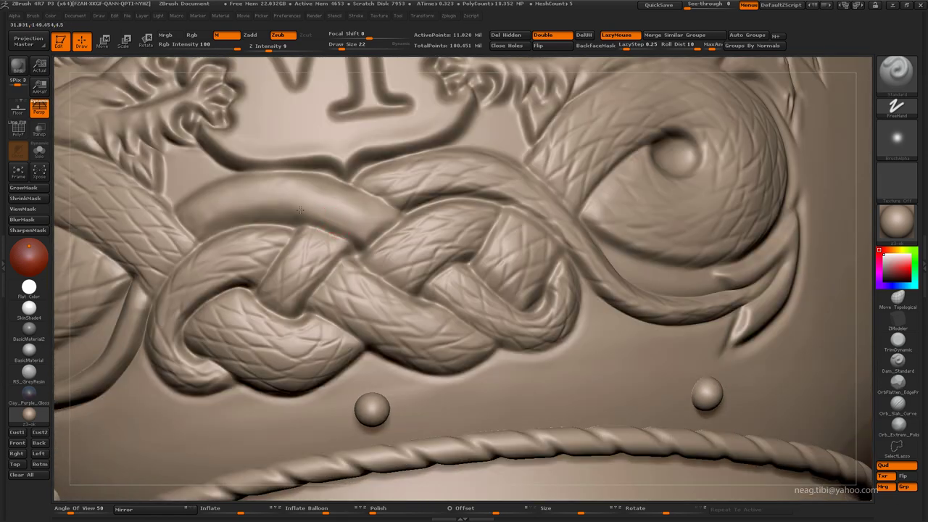
mouse_move(299, 210)
right_mouse_down("alt")
mouse_move(332, 239)
mouse_move(269, 250)
right_mouse_up("alt")
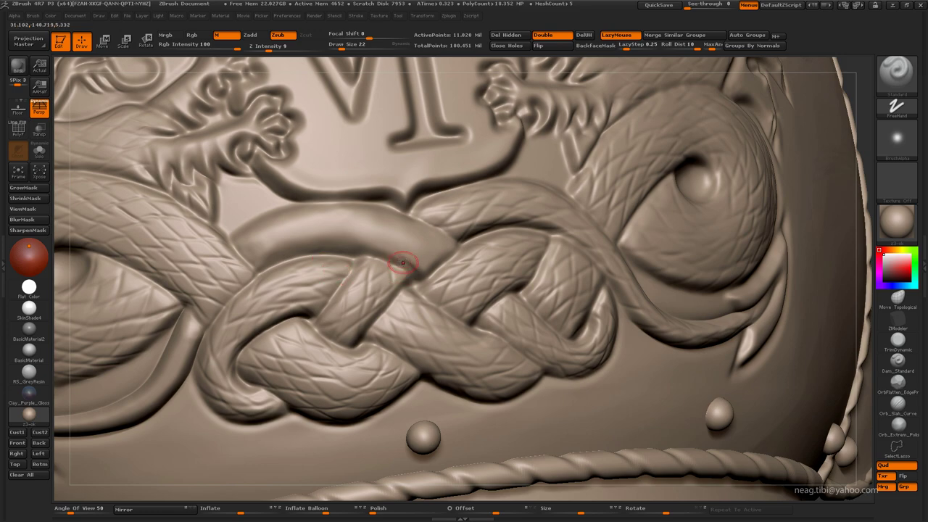
right_click_drag(403, 263, 425, 266)
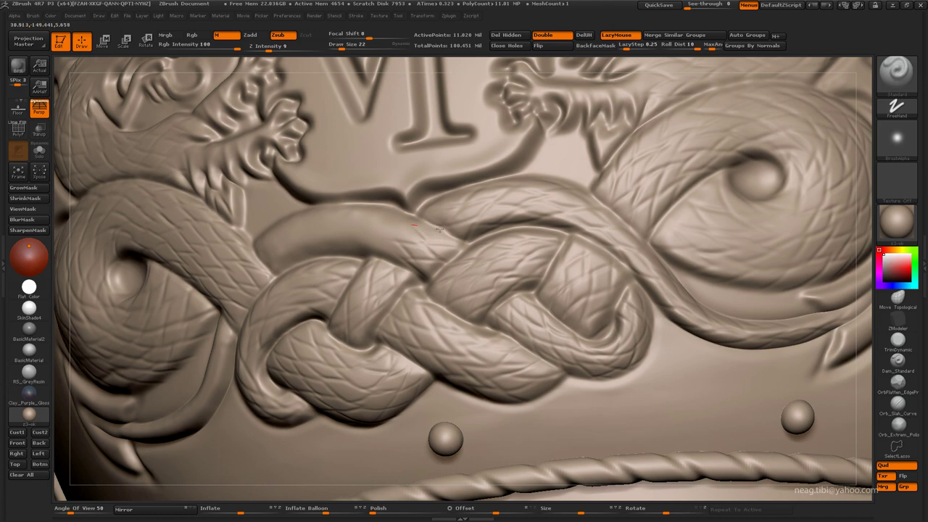
mouse_move(424, 228)
right_mouse_down()
mouse_move(406, 250)
mouse_move(411, 232)
mouse_move(385, 247)
mouse_move(361, 214)
mouse_move(347, 243)
mouse_move(326, 208)
mouse_move(325, 238)
mouse_move(307, 242)
right_mouse_up()
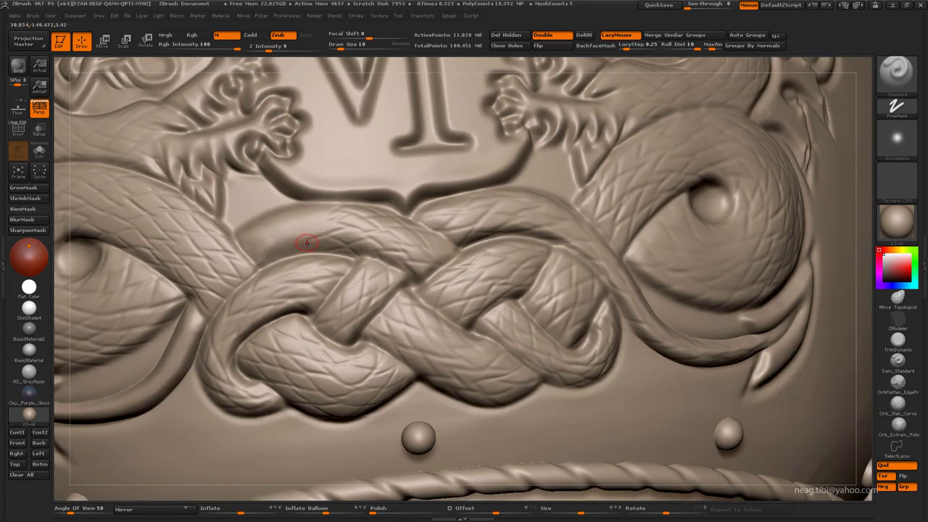
Sculpt along the snake's upper edge beside the braid
mouse_move(318, 231)
left_mouse_down()
mouse_move(326, 211)
mouse_move(311, 240)
mouse_move(275, 244)
left_mouse_up()
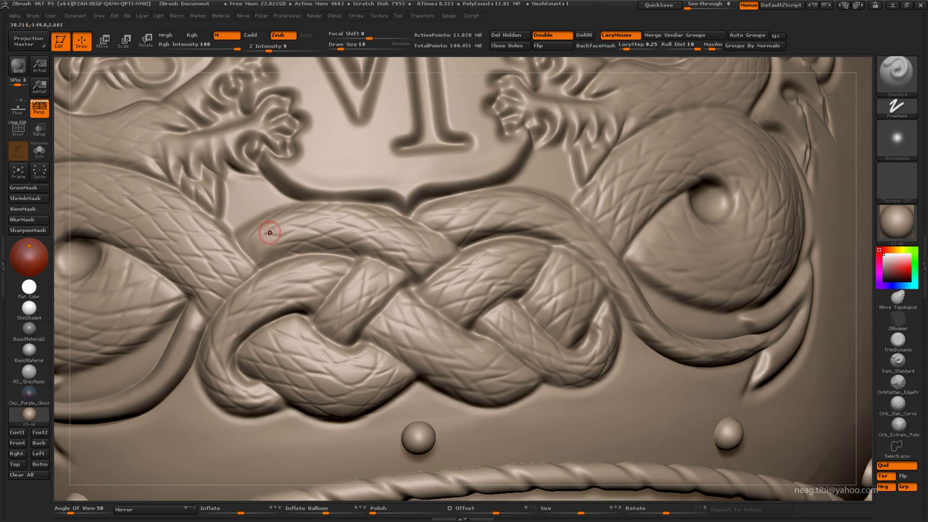
mouse_move(269, 245)
right_mouse_down()
mouse_move(279, 248)
mouse_move(232, 283)
right_mouse_up()
key("space")
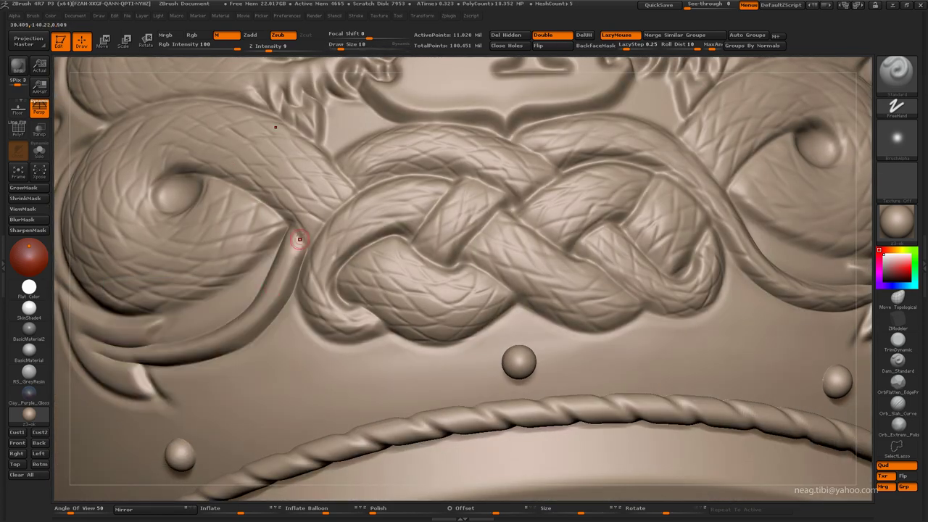
mouse_move(298, 241)
right_mouse_down()
mouse_move(285, 234)
mouse_move(280, 285)
mouse_move(390, 204)
right_mouse_up()
Select the snake relief subtool and review the braid and tail before zooming out to the helmet
left_click(426, 185, "alt")
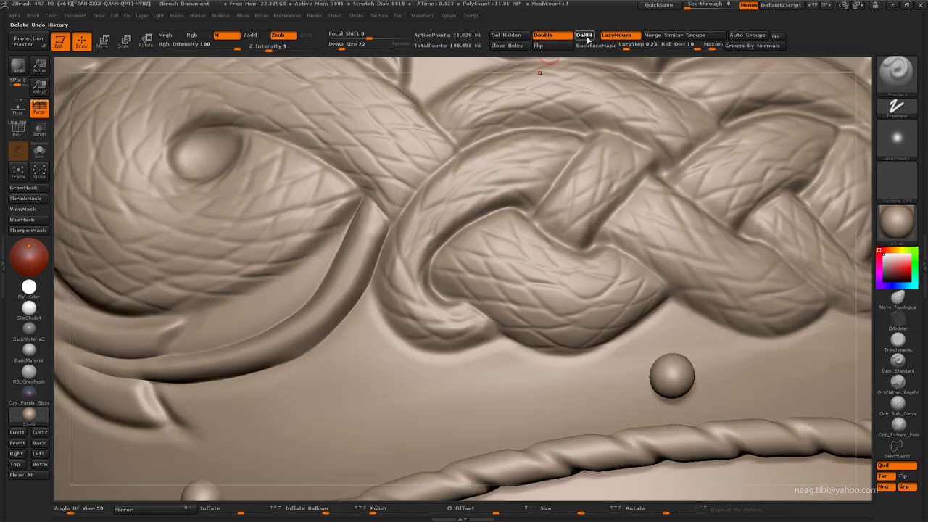
right_click_drag(319, 289, 388, 160, "alt")
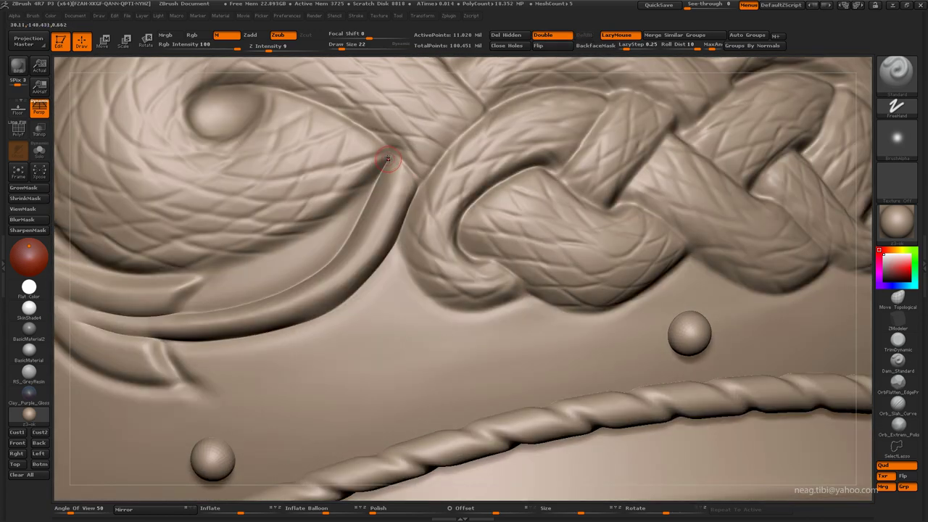
left_click(407, 168, "alt")
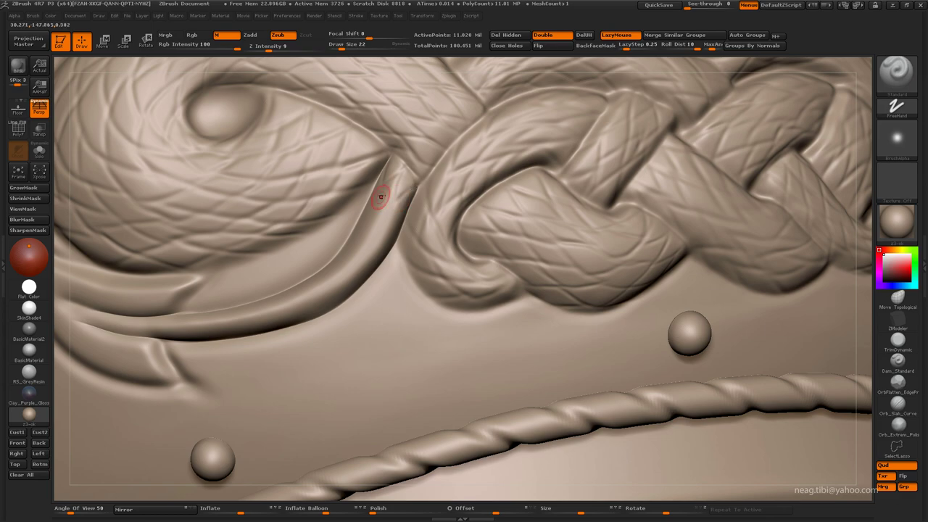
right_click_drag(380, 195, 378, 228)
left_click(362, 217, "alt")
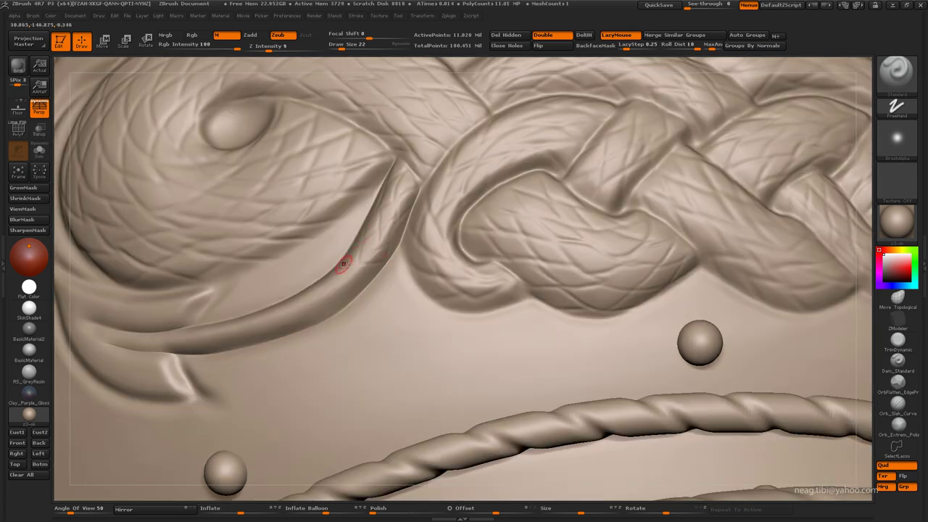
right_click_drag(344, 263, 363, 236)
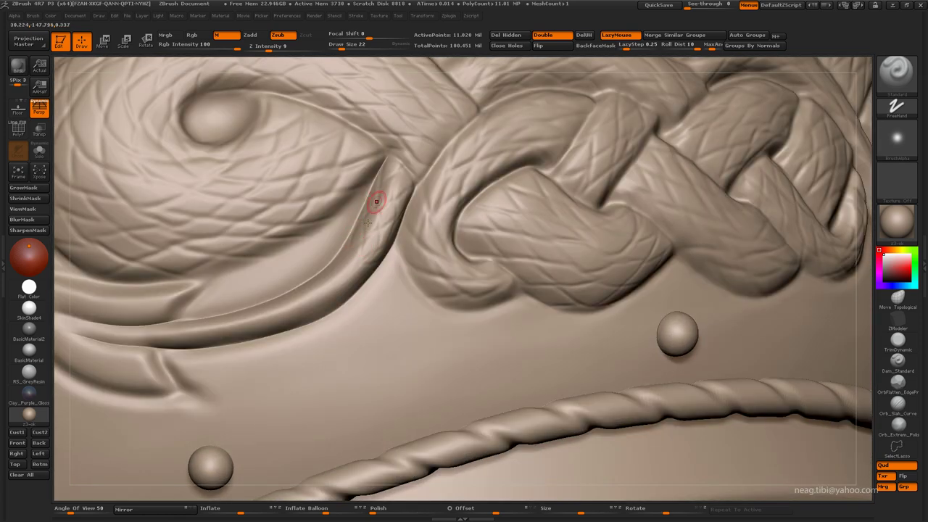
mouse_move(328, 271)
right_mouse_down()
mouse_move(358, 263)
mouse_move(353, 281)
right_mouse_up()
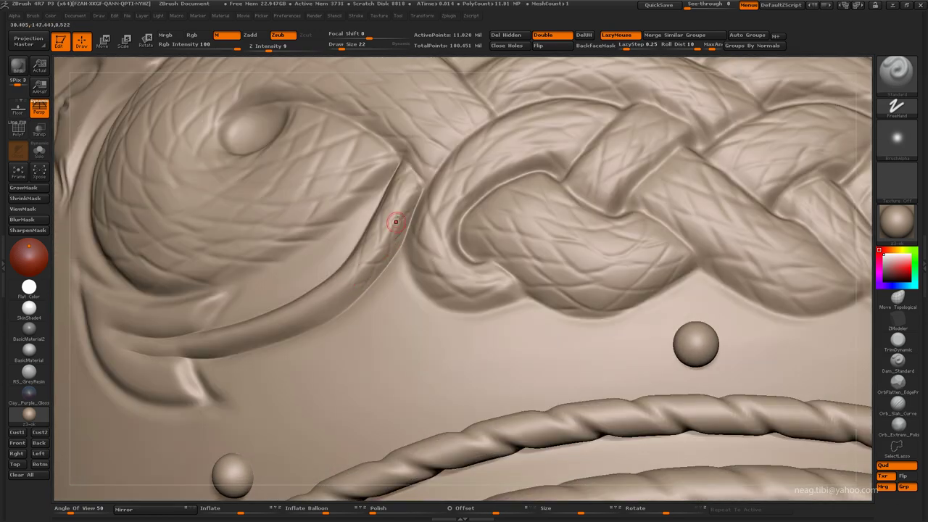
mouse_move(378, 269)
right_mouse_down()
mouse_move(327, 278)
mouse_move(331, 269)
mouse_move(317, 291)
mouse_move(328, 309)
right_mouse_up()
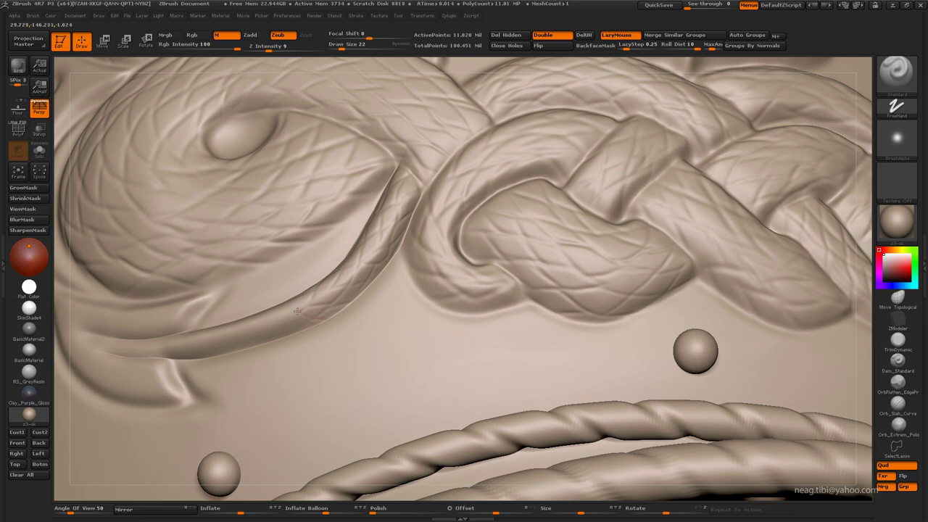
mouse_move(296, 330)
right_mouse_down()
mouse_move(294, 299)
mouse_move(295, 320)
mouse_move(327, 285)
mouse_move(290, 301)
right_mouse_up()
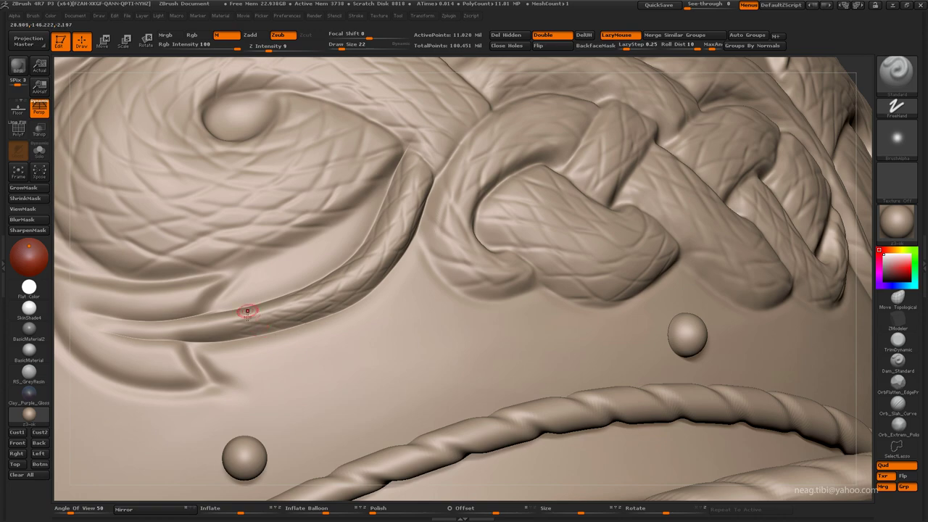
mouse_move(247, 311)
right_mouse_down()
mouse_move(265, 308)
mouse_move(212, 331)
right_mouse_up()
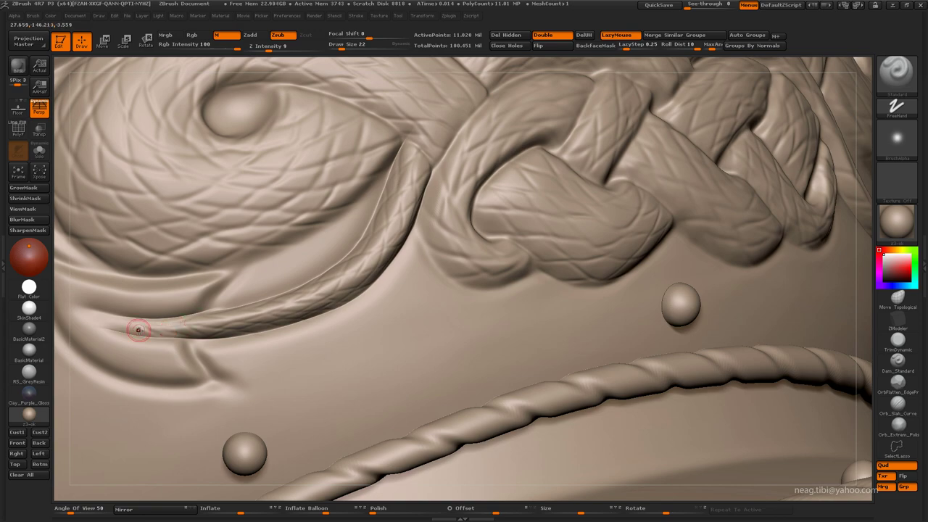
mouse_move(149, 336)
right_mouse_down()
mouse_move(166, 185)
mouse_move(239, 218)
mouse_move(415, 248)
mouse_move(401, 366)
right_mouse_up()
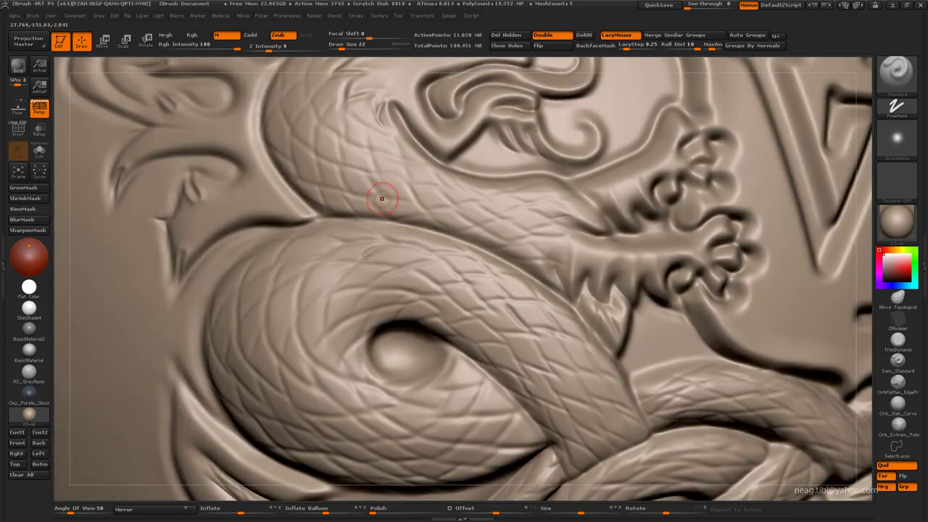
Build up scales near the dragon's neck with Zadd, enable BackfaceMask, and face the dragon relief
right_click_drag(401, 367, 332, 208)
left_click(250, 35)
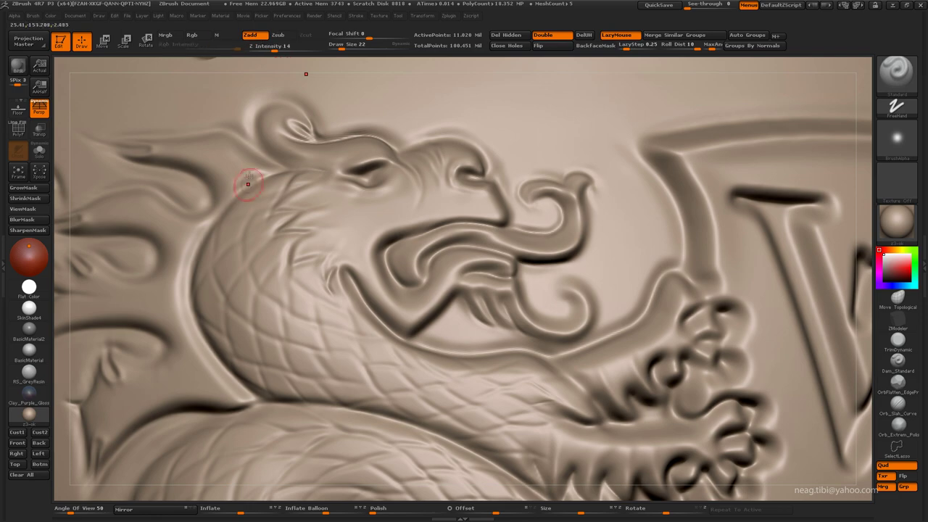
left_click_drag(249, 180, 265, 232)
left_click(617, 35)
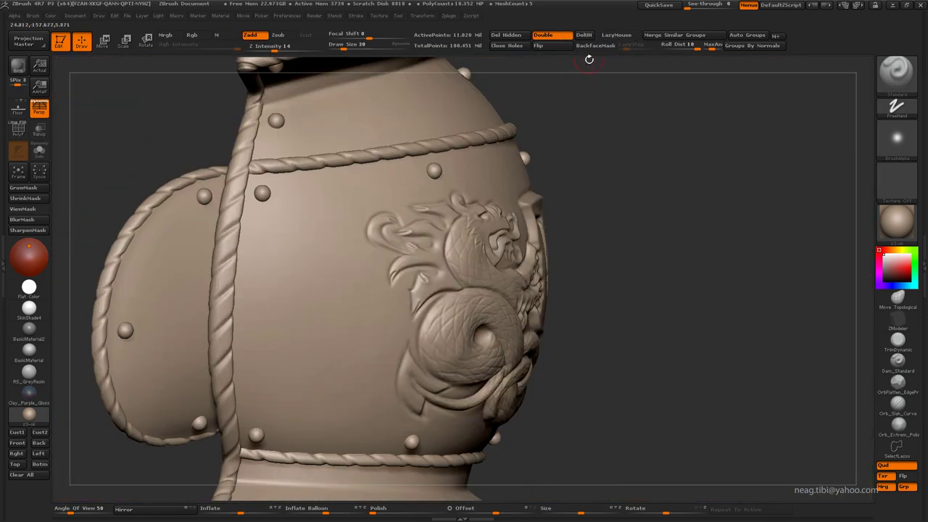
left_click(596, 45)
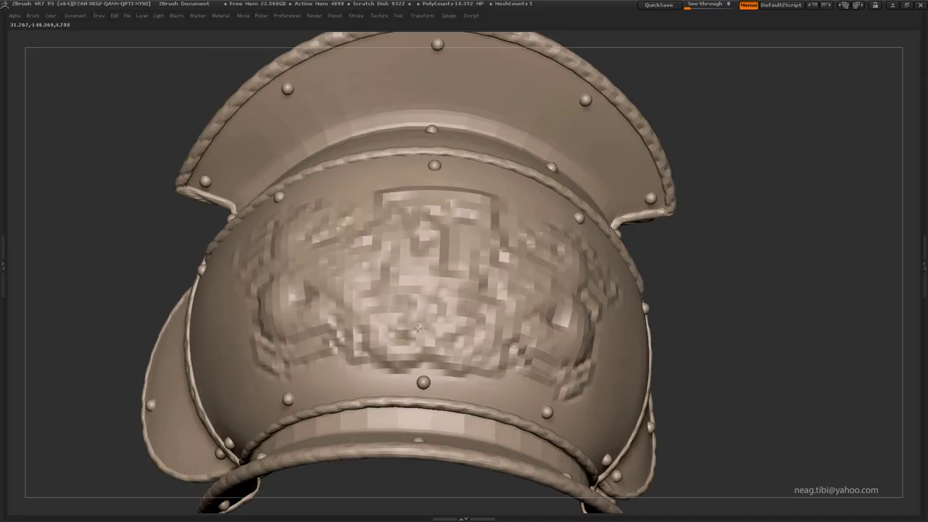
mouse_move(418, 328)
right_mouse_down()
mouse_move(414, 390)
mouse_move(473, 410)
mouse_move(472, 348)
mouse_move(422, 304)
mouse_move(498, 314)
mouse_move(829, 218)
mouse_move(794, 193)
right_mouse_up()
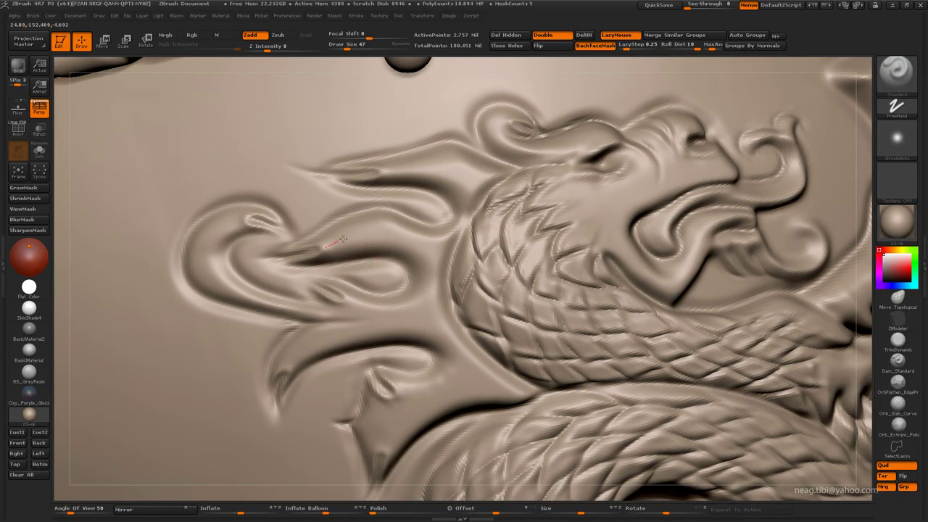
Reshape the dragon's left flame curl and lower flame spike at strength 10 with an enlarged brush
mouse_move(342, 239)
left_mouse_down()
mouse_move(403, 239)
mouse_move(438, 268)
left_mouse_up()
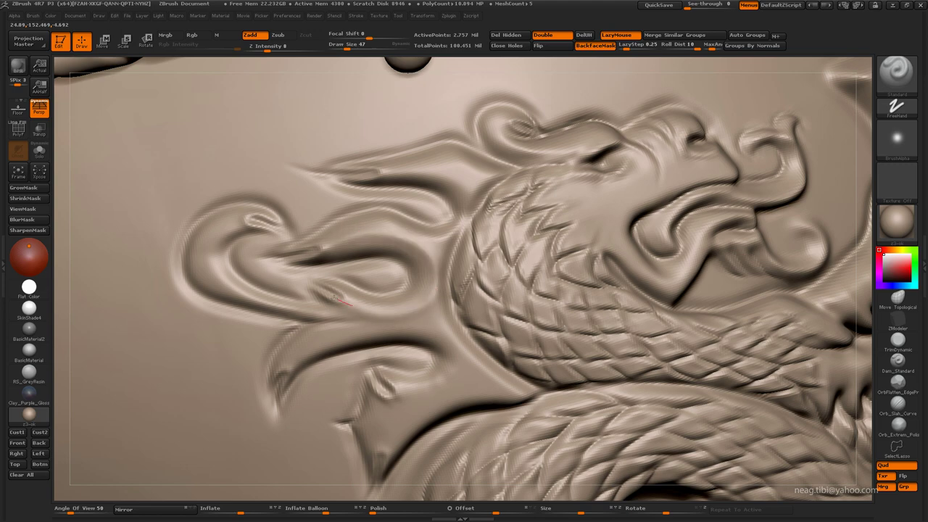
mouse_move(224, 203)
left_mouse_down()
mouse_move(200, 250)
mouse_move(253, 303)
mouse_move(310, 290)
left_mouse_up()
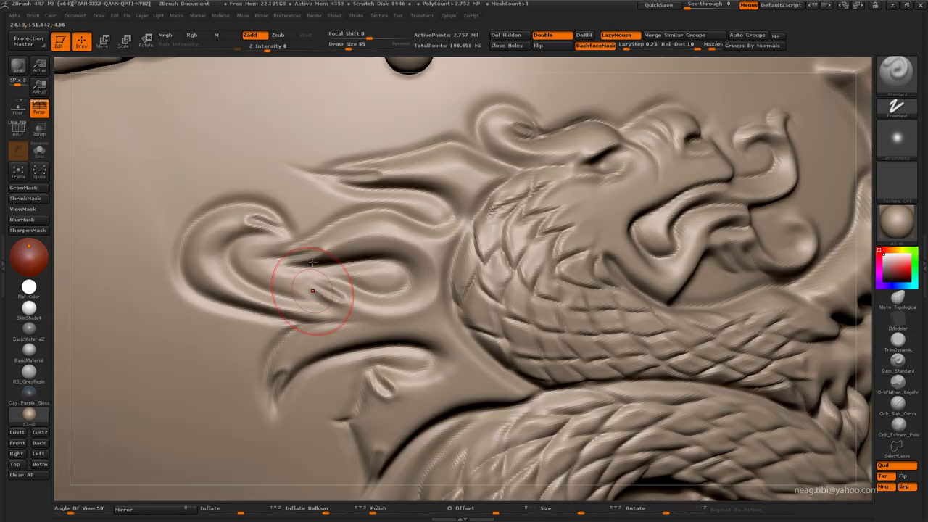
left_click_drag(267, 48, 271, 48)
mouse_move(272, 232)
left_mouse_down()
mouse_move(201, 251)
mouse_move(232, 305)
mouse_move(305, 319)
mouse_move(218, 204)
mouse_move(195, 252)
left_mouse_up()
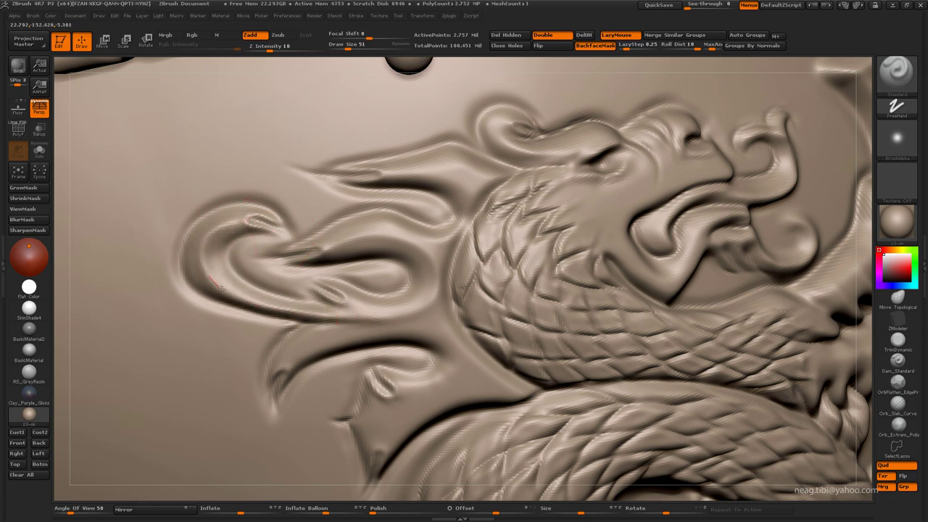
mouse_move(372, 276)
right_mouse_down()
mouse_move(300, 307)
mouse_move(244, 290)
right_mouse_up()
mouse_move(244, 291)
left_mouse_down()
mouse_move(305, 254)
mouse_move(363, 243)
mouse_move(418, 257)
mouse_move(409, 314)
mouse_move(363, 319)
mouse_move(349, 352)
left_mouse_up()
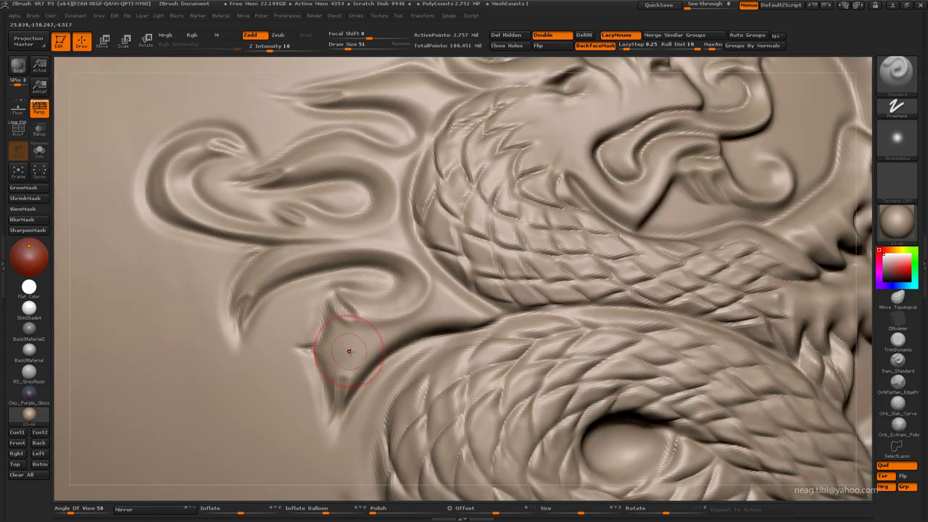
key("bracketright")
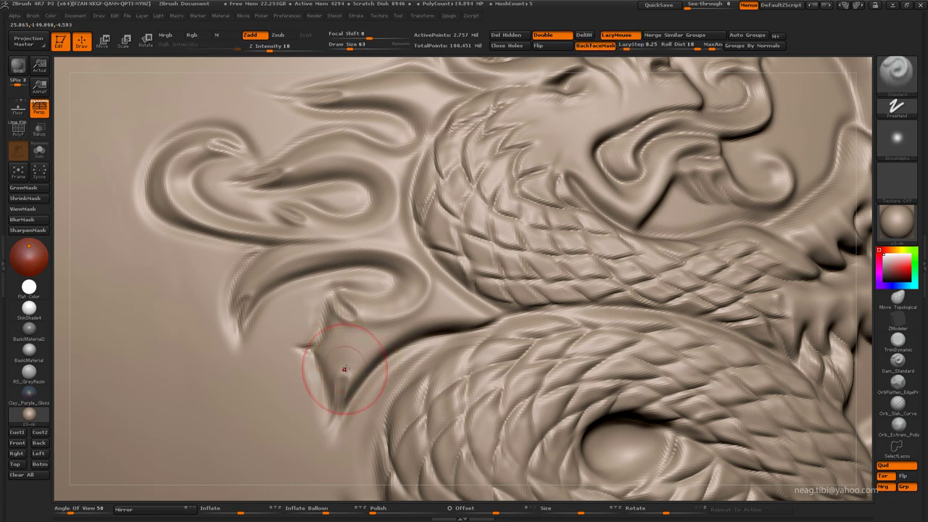
key("bracketright")
mouse_move(341, 359)
left_mouse_down()
mouse_move(362, 341)
mouse_move(459, 317)
mouse_move(355, 355)
left_mouse_up()
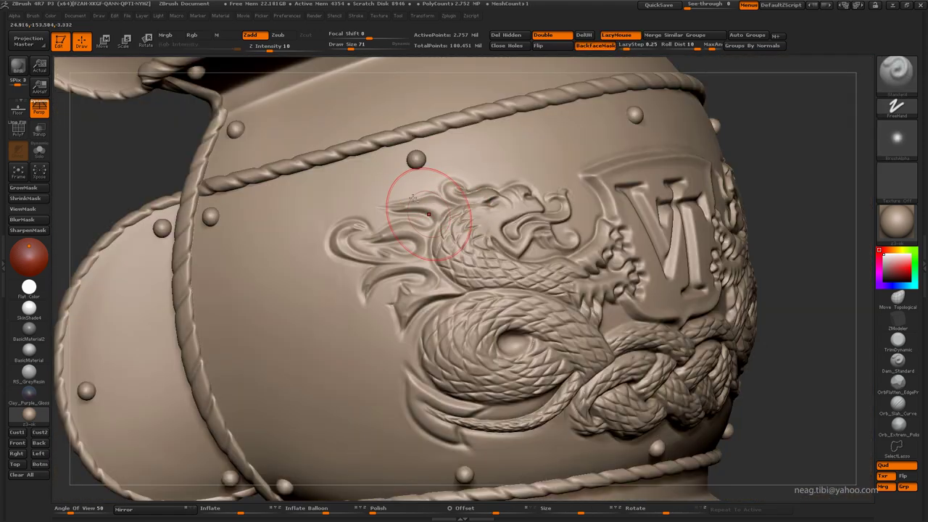
Smooth the crease near the dragon's mouth and sculpt along its ear and crest
right_click_drag(428, 214, 414, 218, "ctrl")
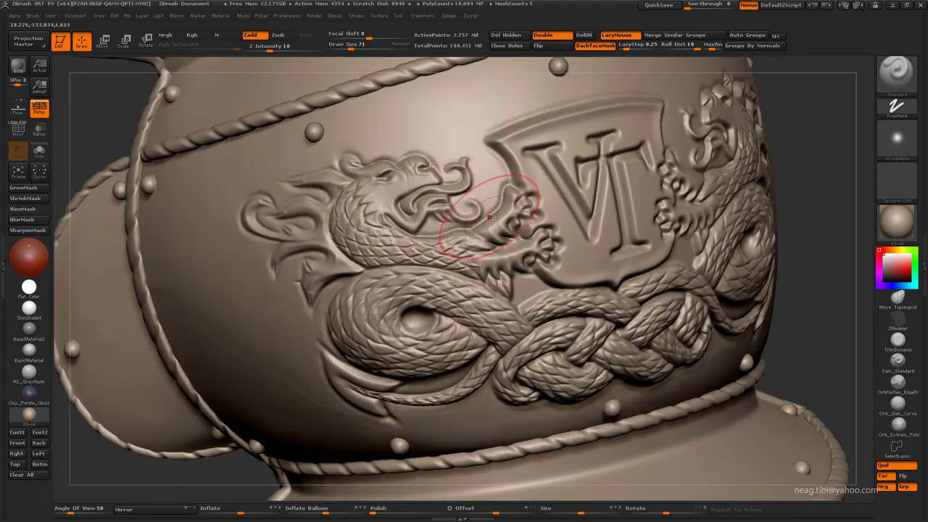
mouse_move(476, 186)
right_mouse_down()
mouse_move(385, 251)
mouse_move(399, 274)
right_mouse_up()
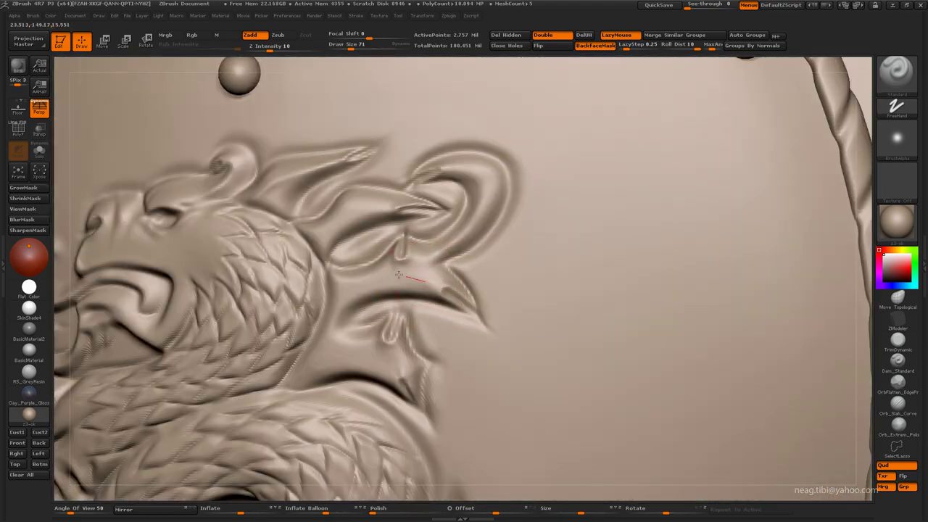
mouse_move(398, 275)
left_mouse_down("shift")
mouse_move(384, 291)
mouse_move(348, 299)
left_mouse_up("shift")
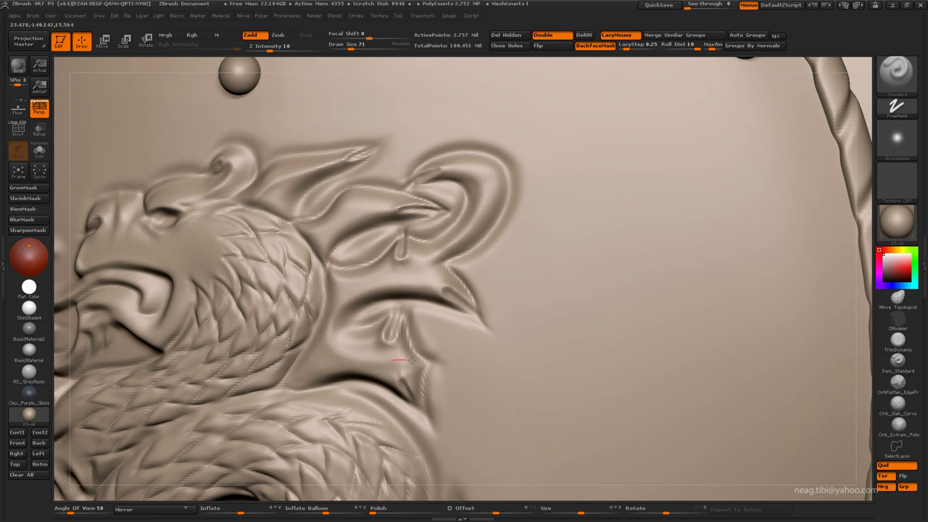
key("bracketright")
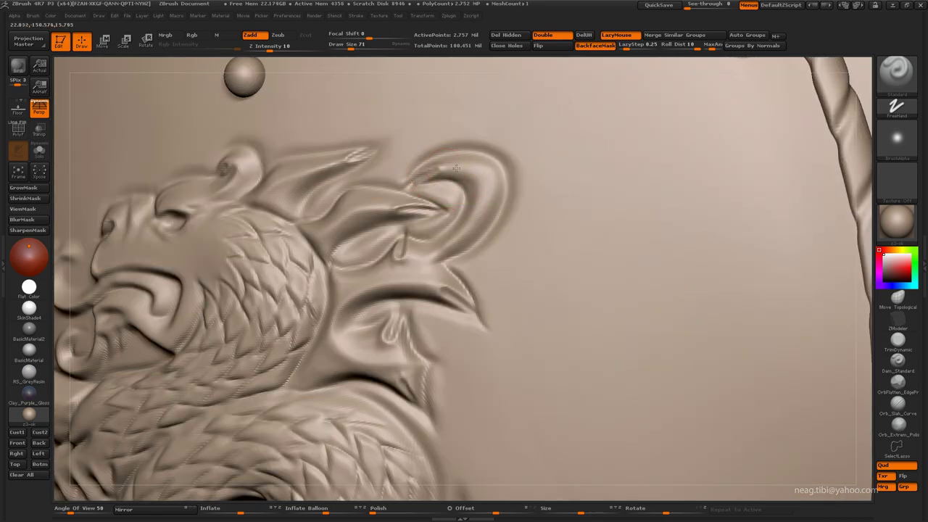
left_click_drag(455, 168, 485, 204)
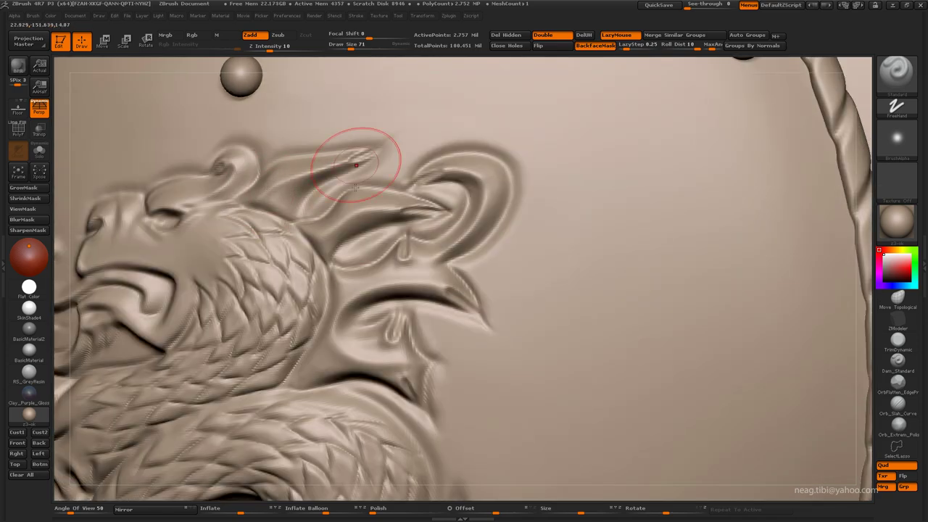
left_click_drag(333, 343, 387, 369)
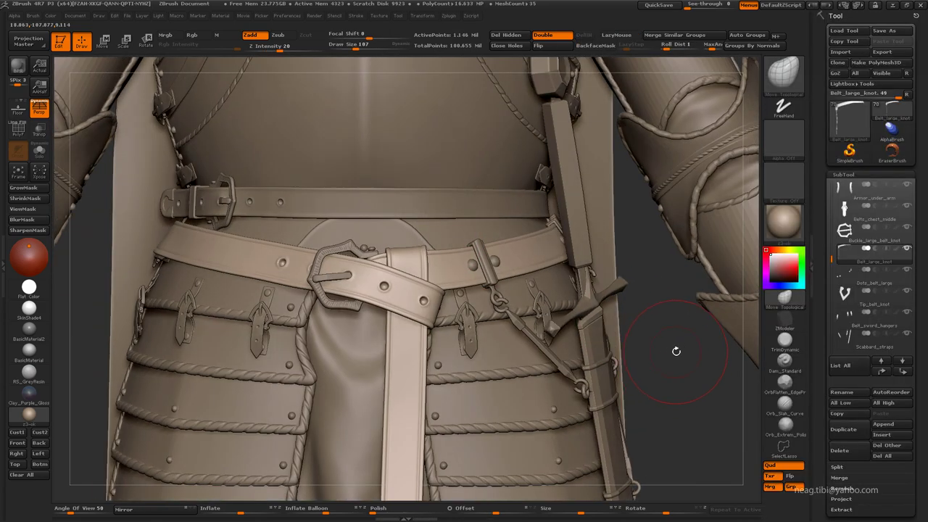
Duplicate the large belt knot piece and rename the copy Rings_belt_large
left_click(844, 429)
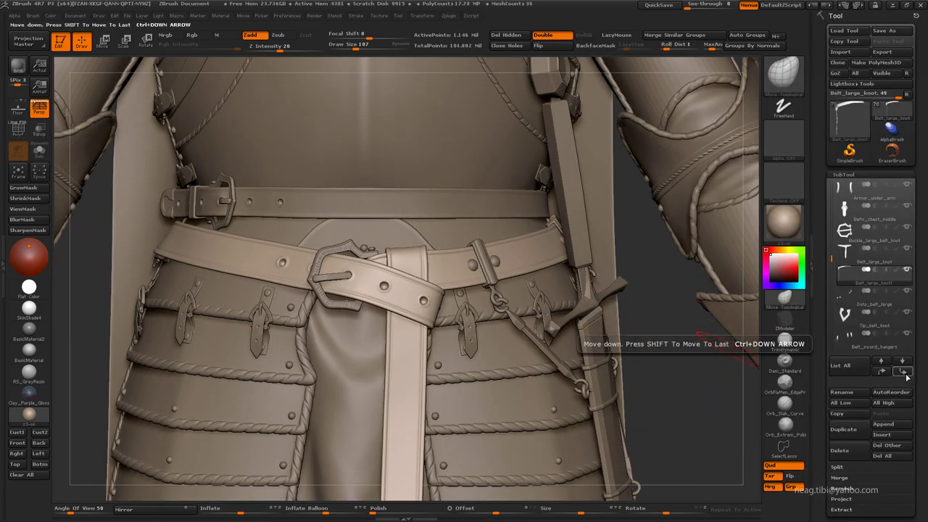
left_click(842, 391)
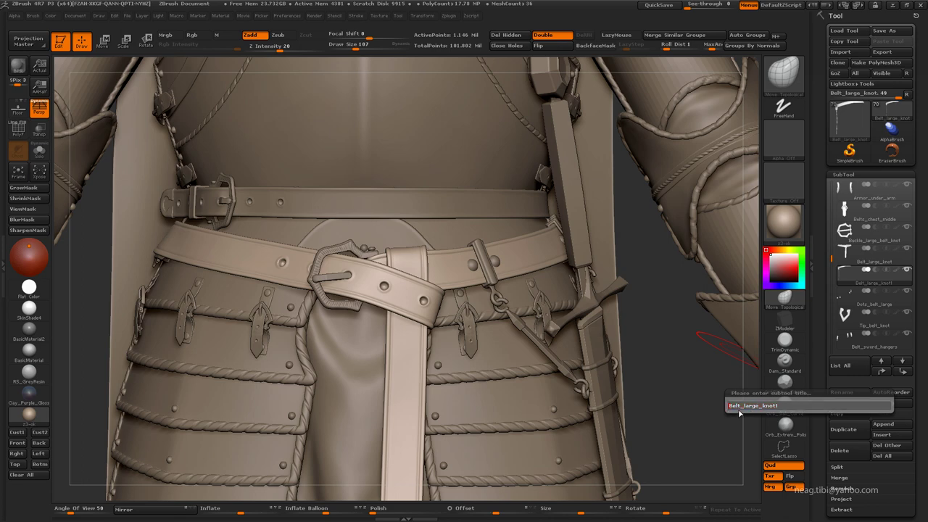
type("Rings_")
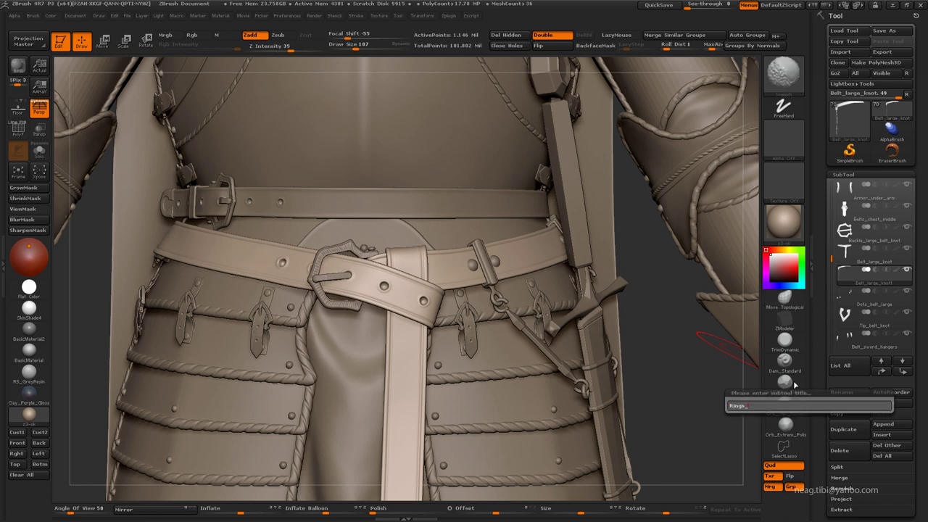
type("_belt_large")
key("Return")
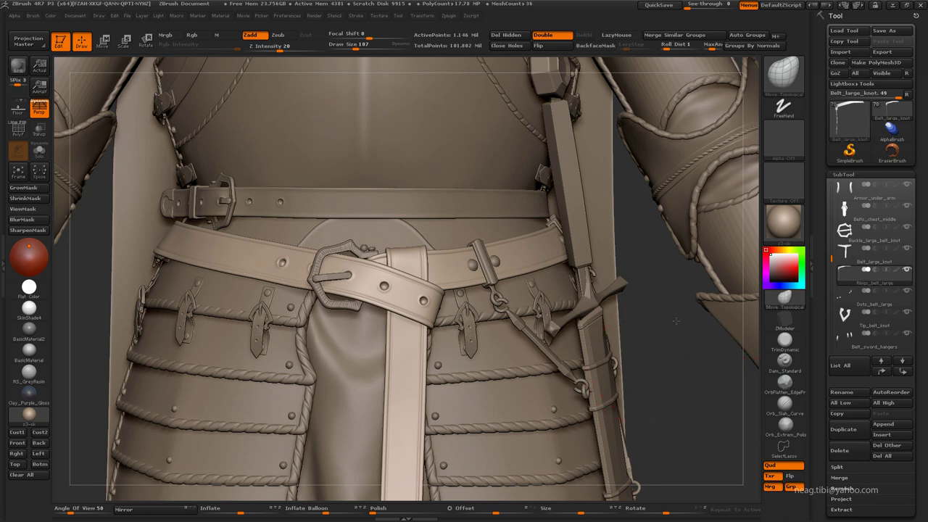
Subdivide the Rings_belt_large copy once with Geometry Divide
key("space")
left_click_drag(676, 320, 747, 381)
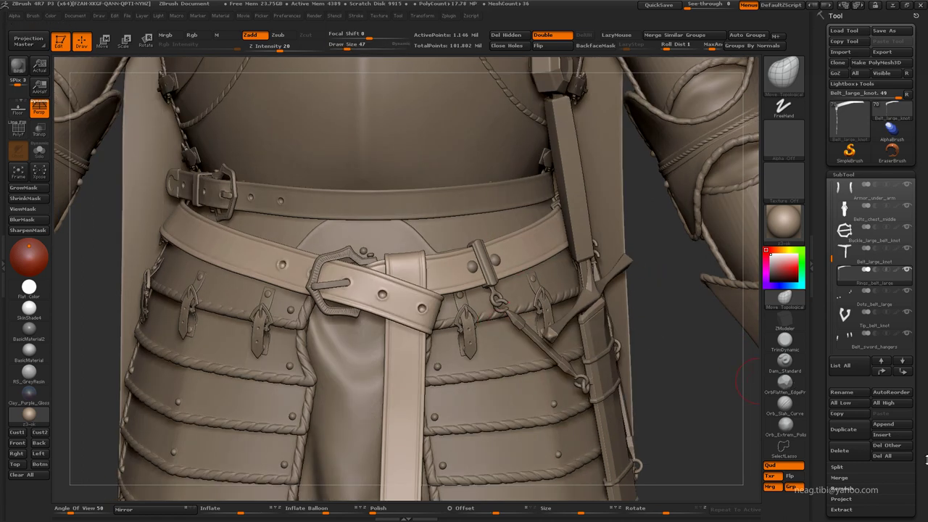
left_click(847, 422)
left_click(858, 475)
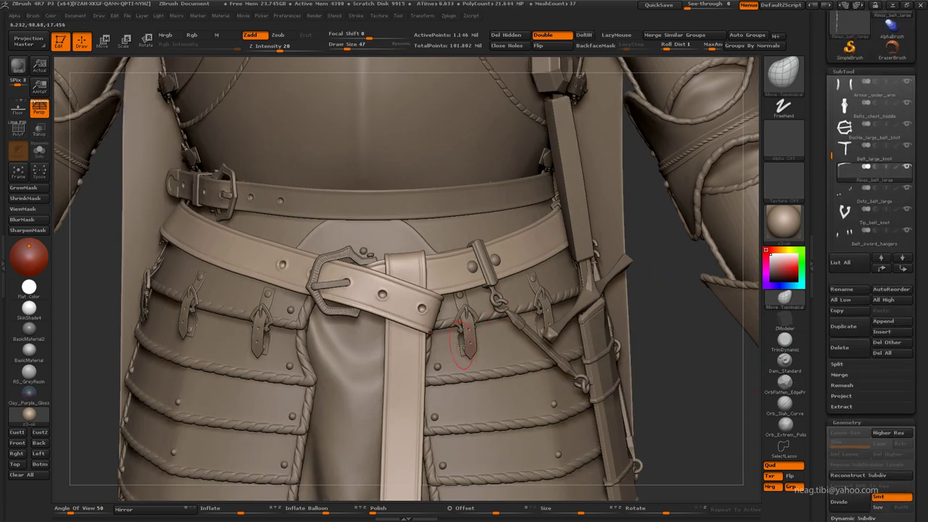
Solo the belt and insert a Pipes_8 metal ring into a belt hole at strength 24
mouse_move(874, 158)
left_click(908, 166, "alt")
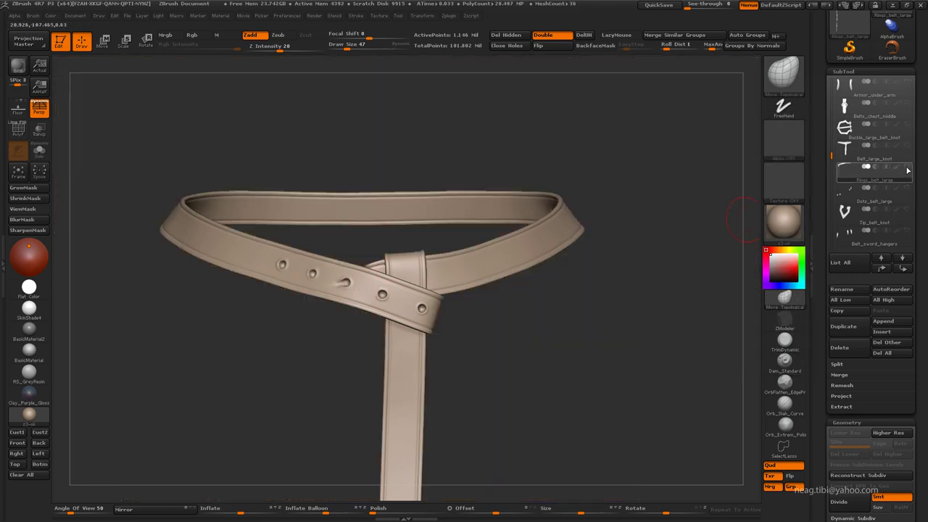
left_click_drag(606, 184, 649, 249)
key("b")
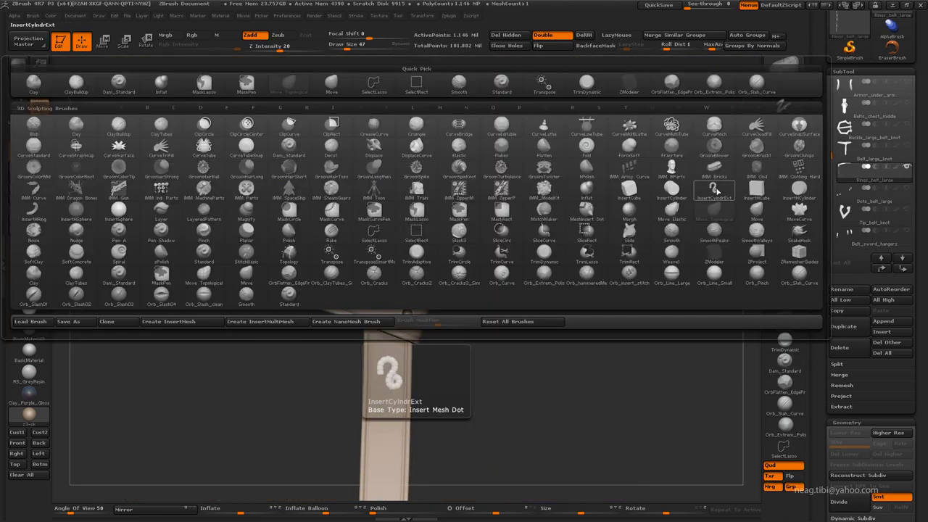
key("i")
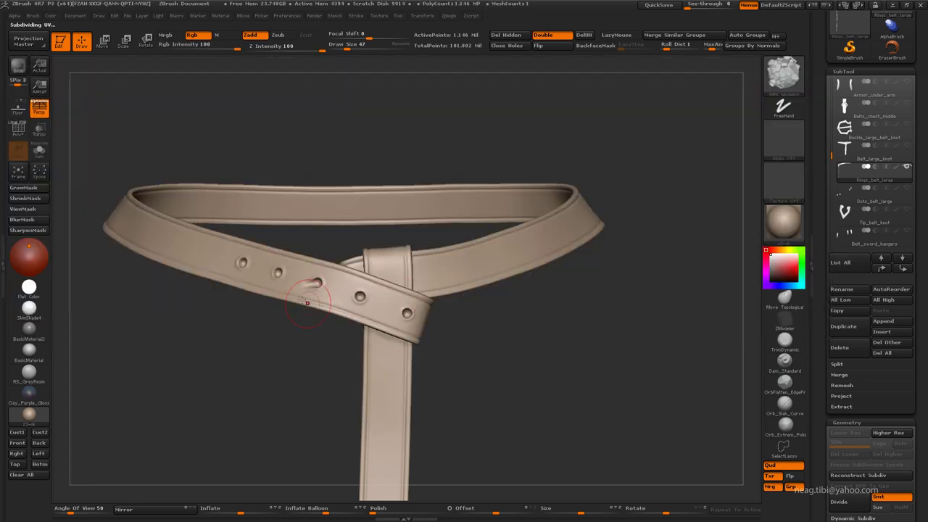
key("m")
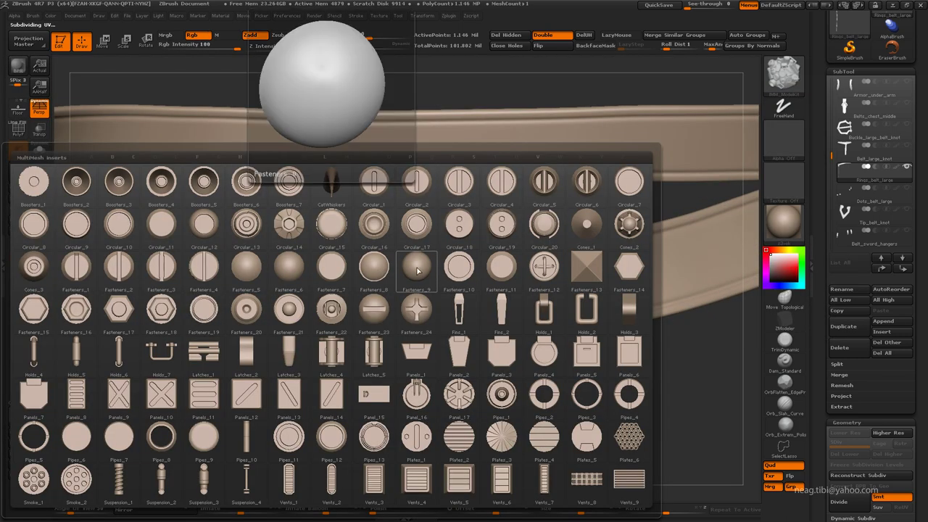
left_click(165, 434)
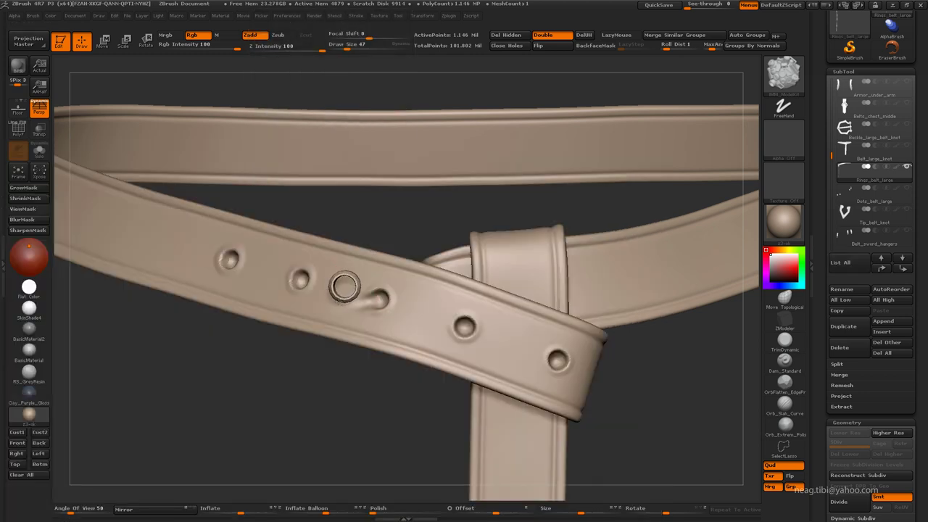
left_click_drag(406, 450, 307, 431)
left_click(282, 50)
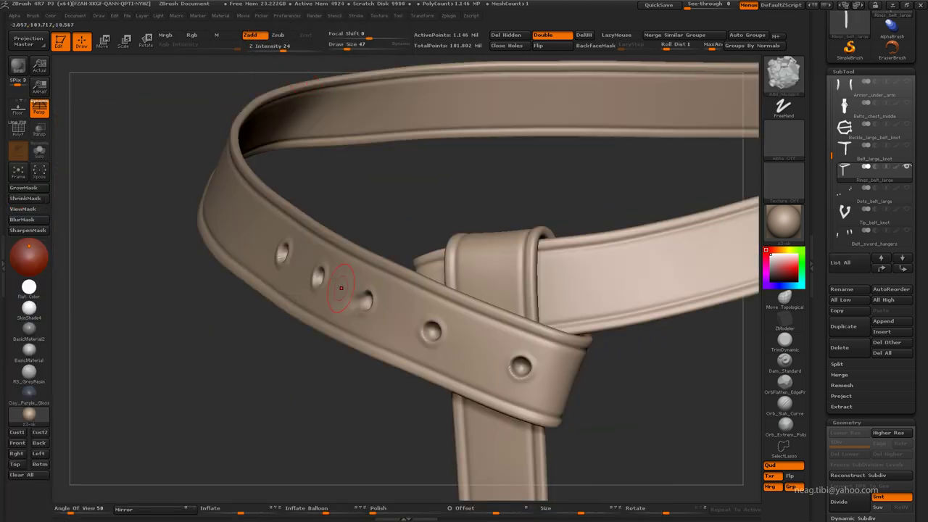
left_click_drag(280, 356, 350, 324)
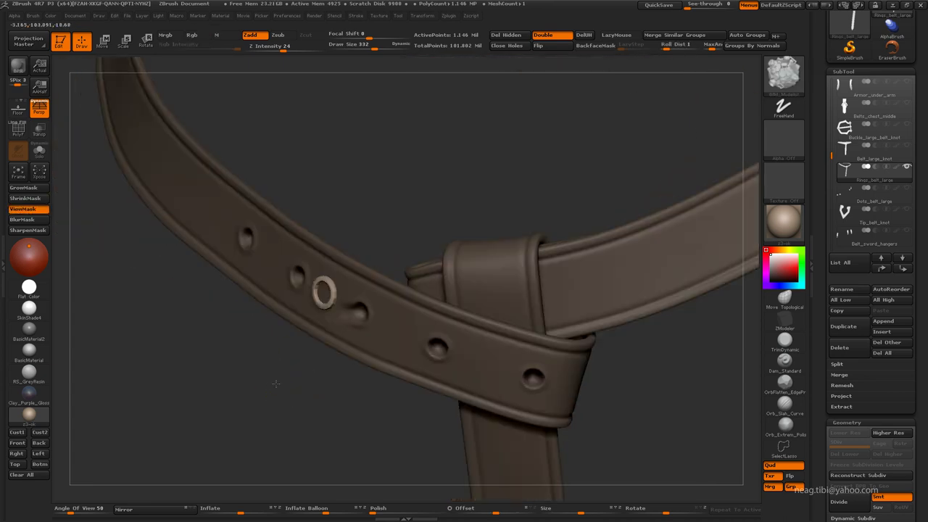
With PolyFrame on, hide everything except the ring polygroup
key("ctrl+h")
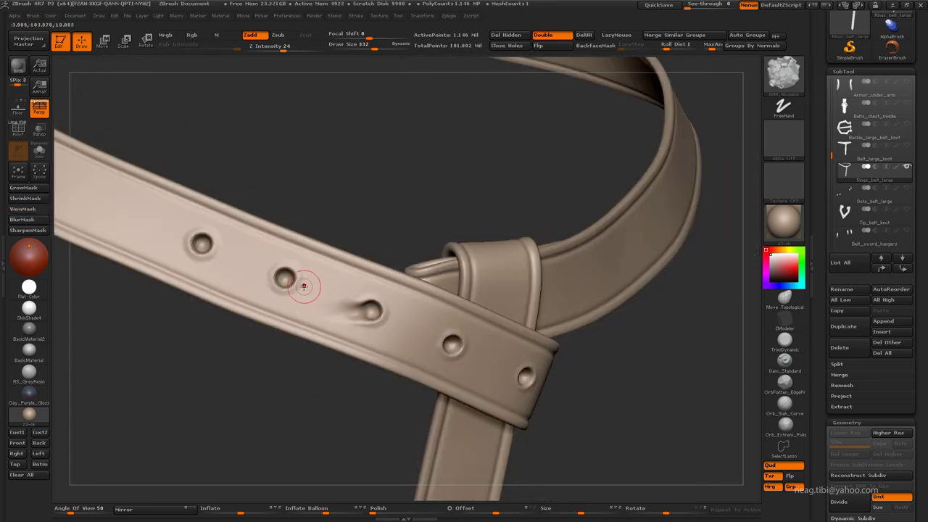
key("ctrl+h")
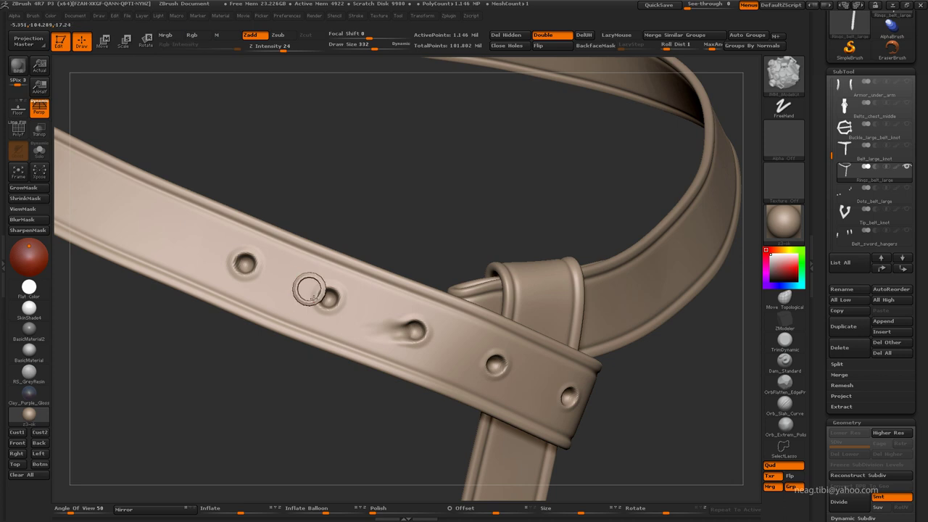
key("ctrl+h")
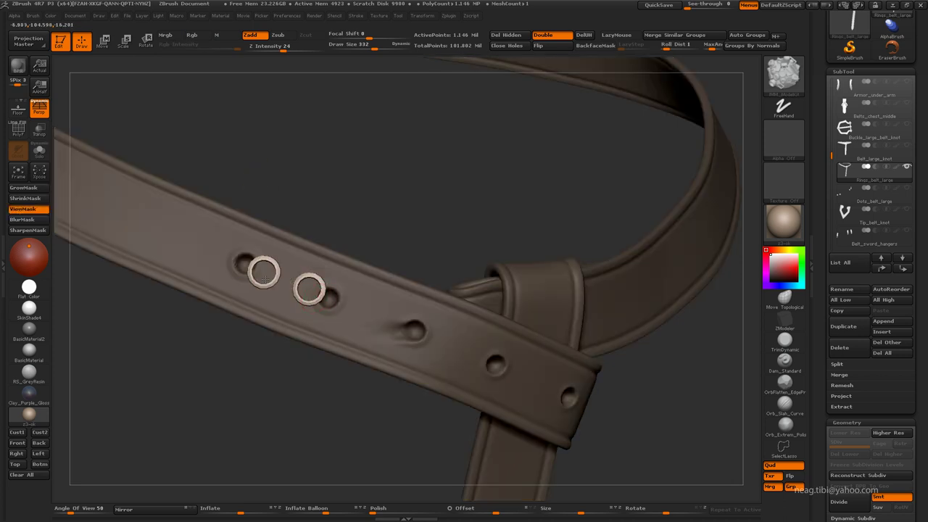
left_click_drag(434, 340, 391, 337)
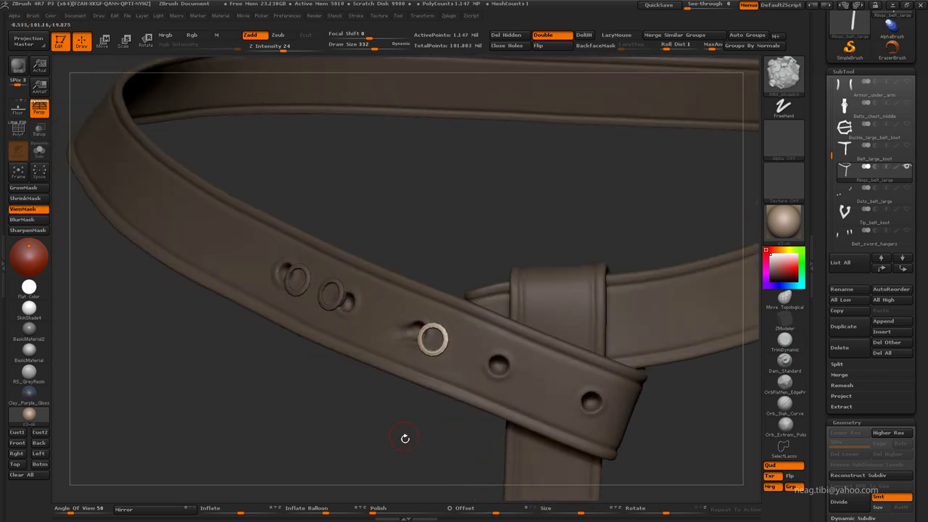
left_click_drag(508, 370, 525, 376)
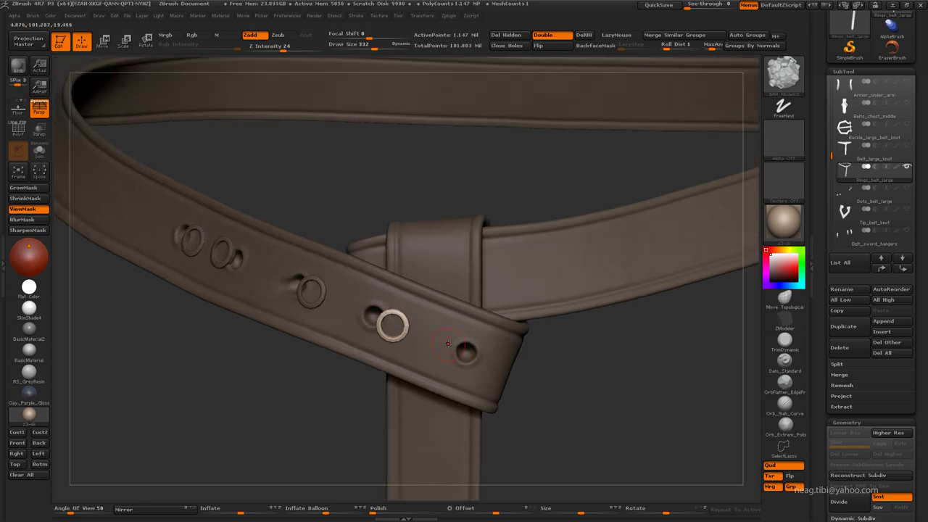
key("ctrl")
key("shift+f")
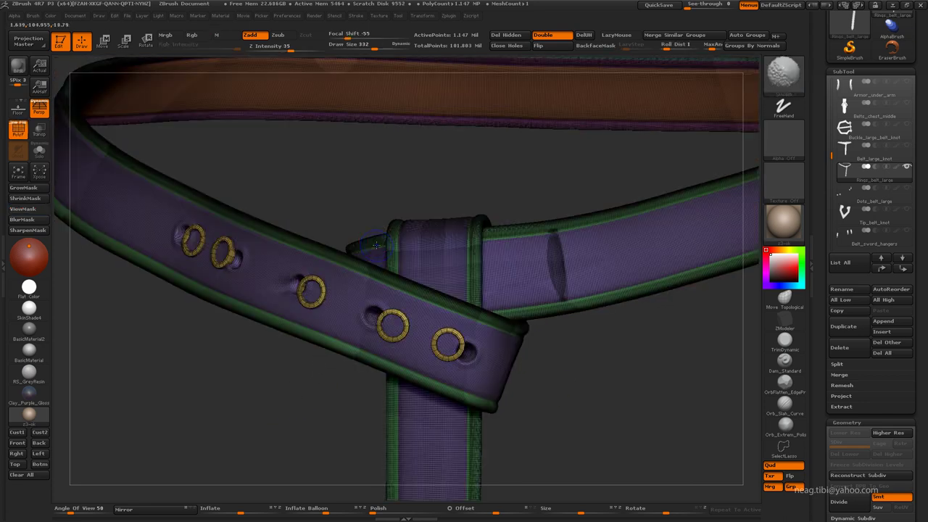
left_click(407, 324, "ctrl+shift")
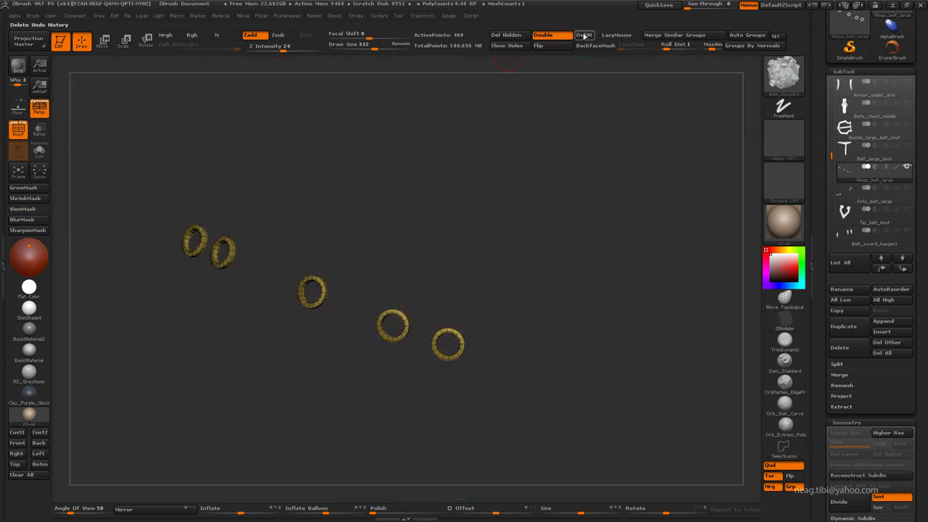
Switch to ZModeler, inspect the rings up close, and divide them once with Ctrl+D
scroll(889, 483, "down", 2)
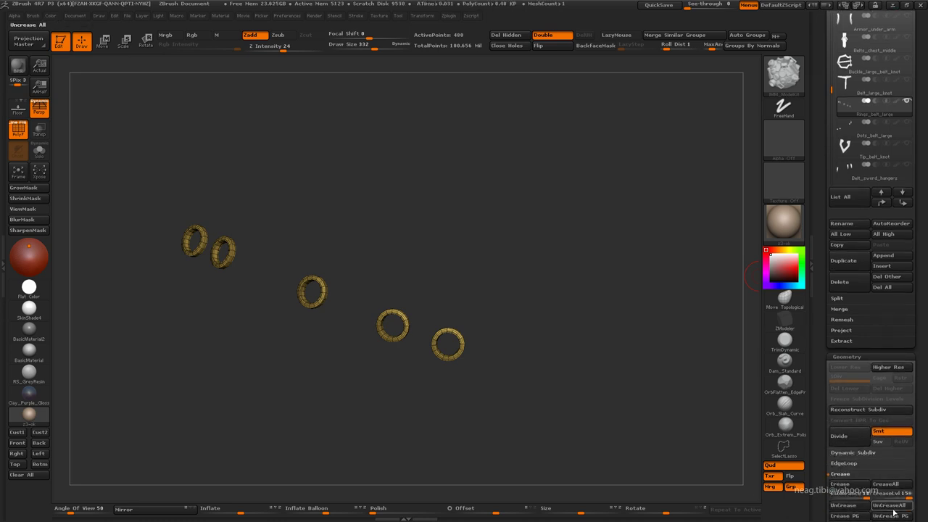
left_click_drag(396, 323, 597, 252, "alt")
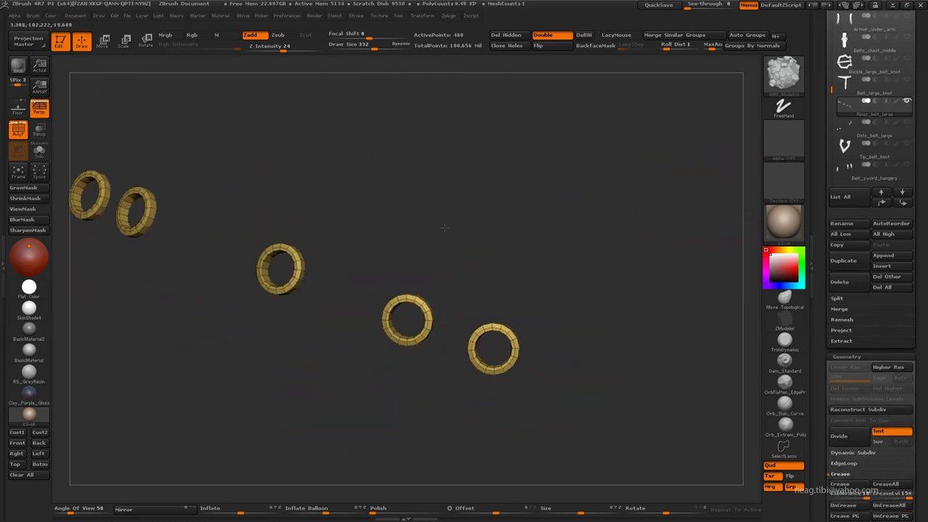
key("b")
key("z")
key("m")
mouse_move(593, 323)
left_mouse_down("alt")
mouse_move(216, 373)
mouse_move(322, 251)
left_mouse_up("alt")
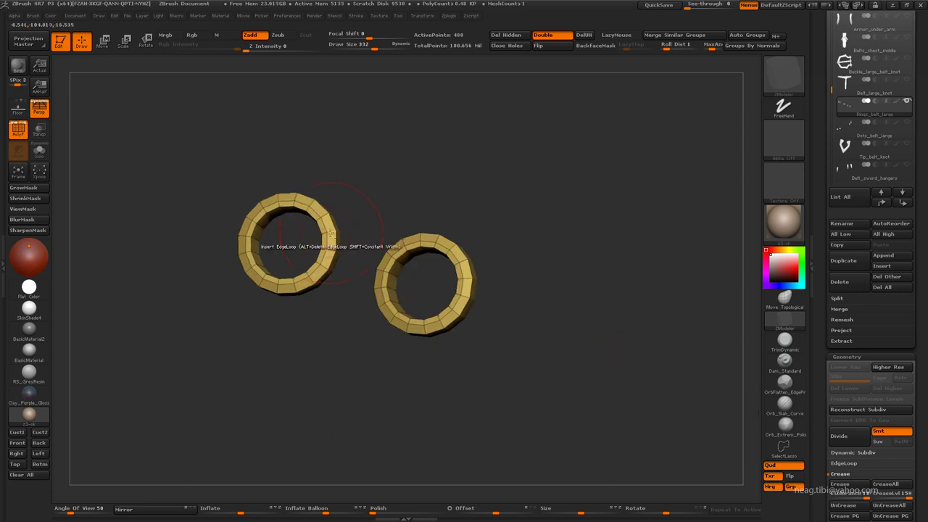
mouse_move(396, 239)
left_mouse_down()
mouse_move(508, 218)
mouse_move(444, 250)
mouse_move(334, 271)
mouse_move(378, 257)
mouse_move(207, 352)
mouse_move(230, 362)
mouse_move(207, 331)
mouse_move(140, 338)
left_mouse_up()
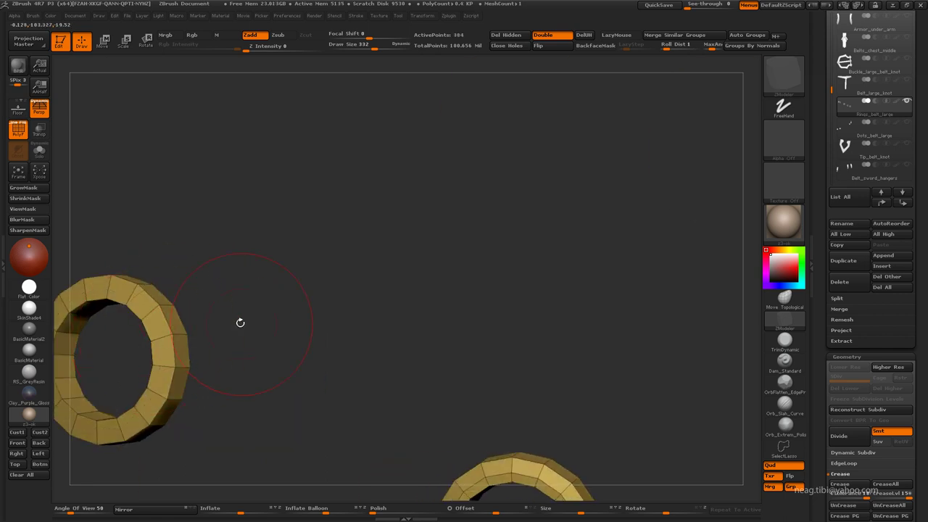
left_click_drag(240, 324, 573, 370, "alt")
mouse_move(517, 373)
left_mouse_down()
mouse_move(542, 270)
mouse_move(446, 259)
mouse_move(278, 391)
mouse_move(218, 319)
mouse_move(283, 312)
mouse_move(414, 364)
mouse_move(567, 231)
mouse_move(601, 327)
mouse_move(507, 363)
mouse_move(435, 290)
mouse_move(407, 285)
mouse_move(483, 353)
mouse_move(529, 371)
mouse_move(425, 384)
mouse_move(443, 375)
mouse_move(316, 402)
left_mouse_up()
key("ctrl+d")
Drop to the lower subdivision level and move the left and middle rings into their belt holes
mouse_move(388, 373)
left_mouse_down()
mouse_move(280, 454)
mouse_move(450, 239)
left_mouse_up()
key("shift+d")
key("w")
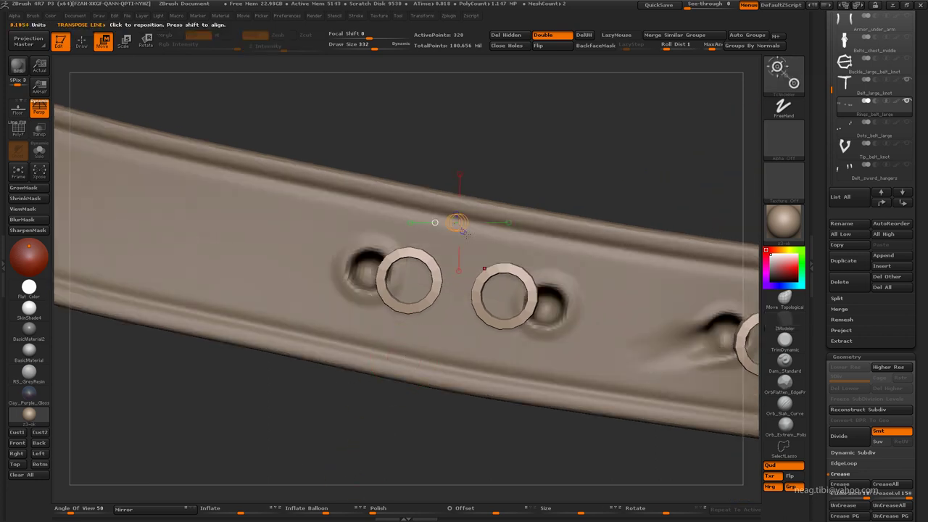
left_click(418, 257, "ctrl")
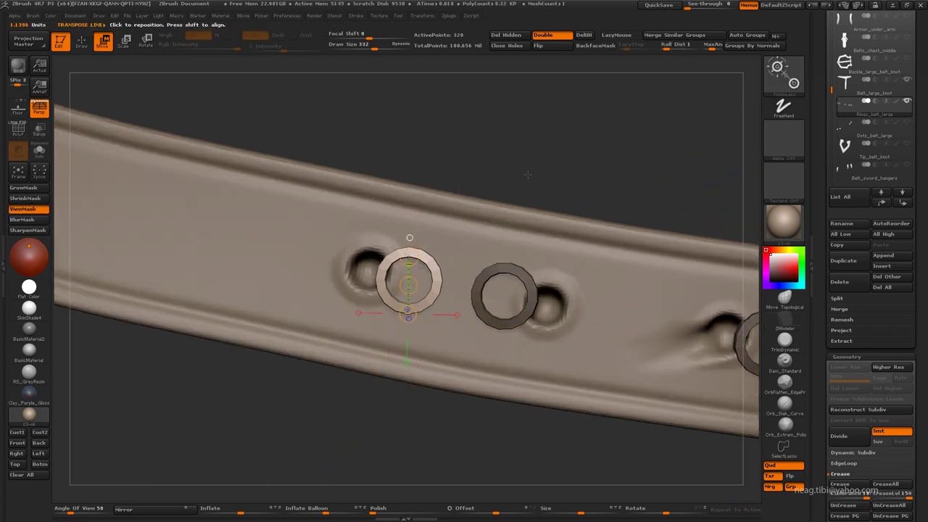
left_click_drag(409, 285, 368, 273)
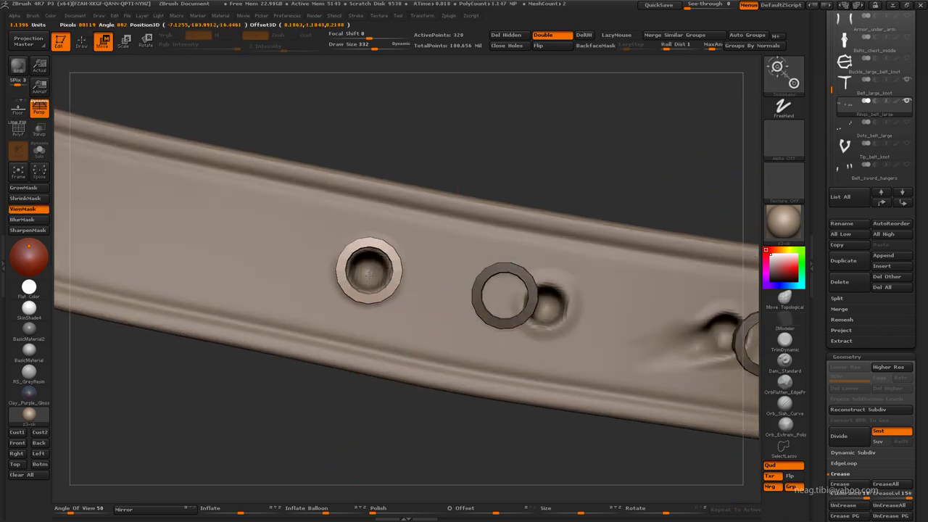
left_click_drag(496, 167, 418, 167, "alt")
left_click(427, 287, "ctrl")
left_click_drag(430, 305, 475, 315)
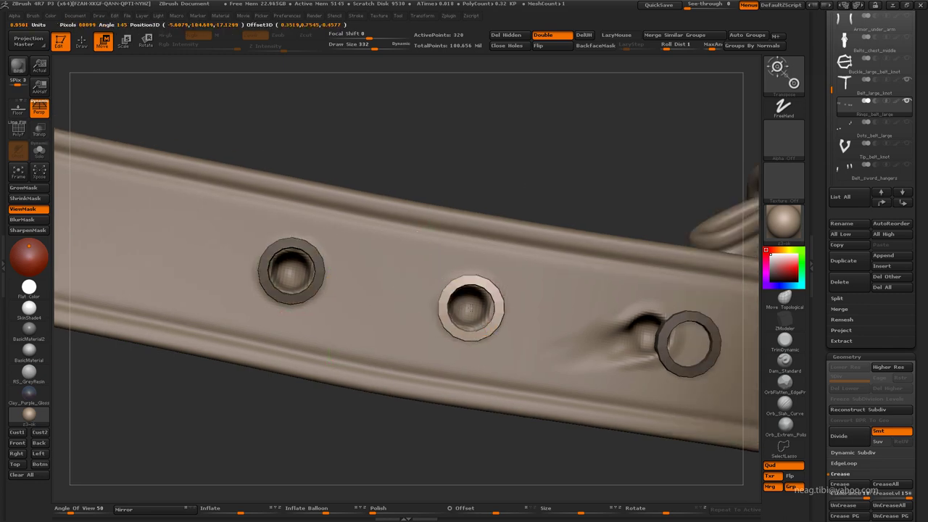
Slide the next rings along the belt into their holes
left_click_drag(493, 177, 252, 130, "alt")
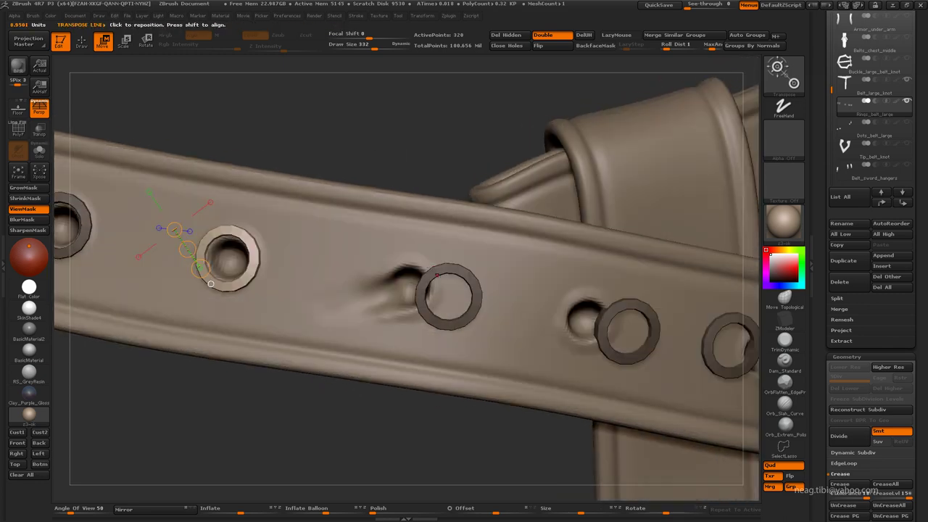
left_click(447, 297, "ctrl")
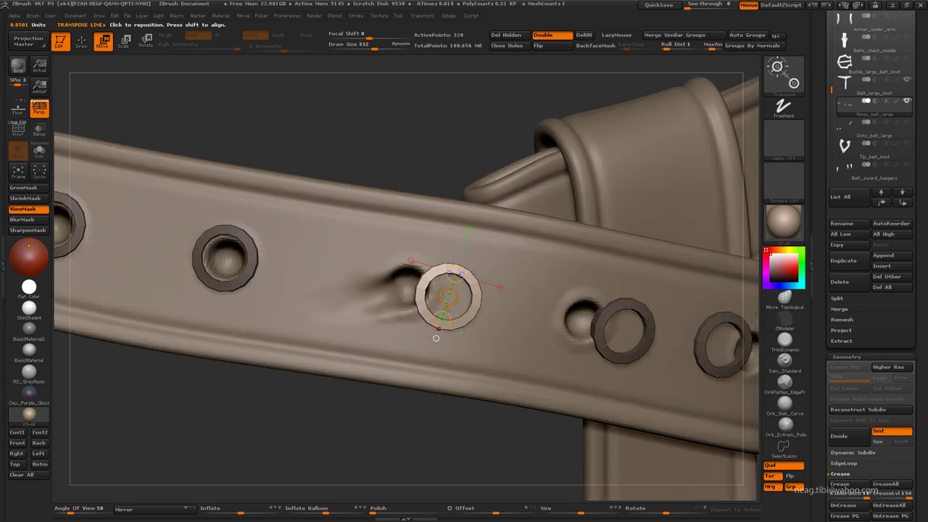
left_click_drag(450, 296, 410, 294)
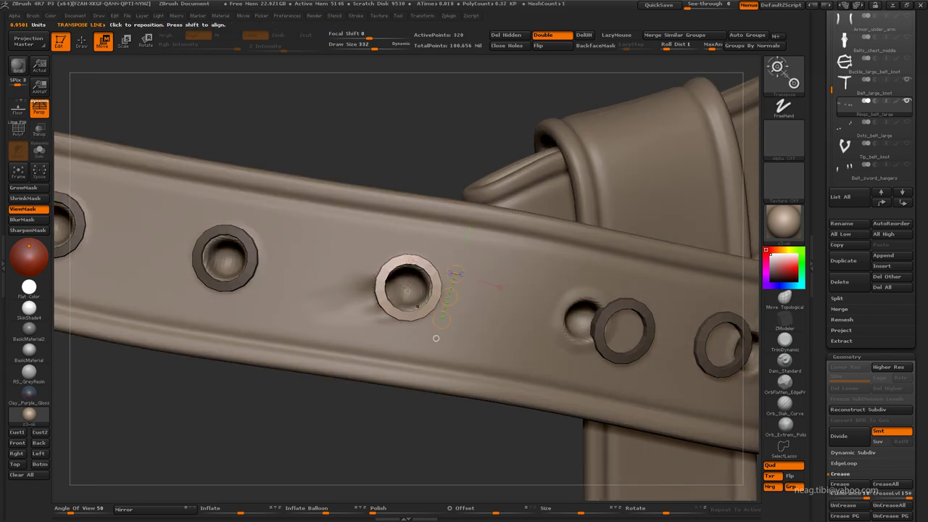
mouse_move(436, 338)
left_mouse_down()
mouse_move(381, 378)
mouse_move(436, 348)
left_mouse_up()
mouse_move(406, 412)
left_mouse_down()
mouse_move(447, 270)
mouse_move(658, 229)
mouse_move(433, 232)
left_mouse_up()
left_click(433, 232)
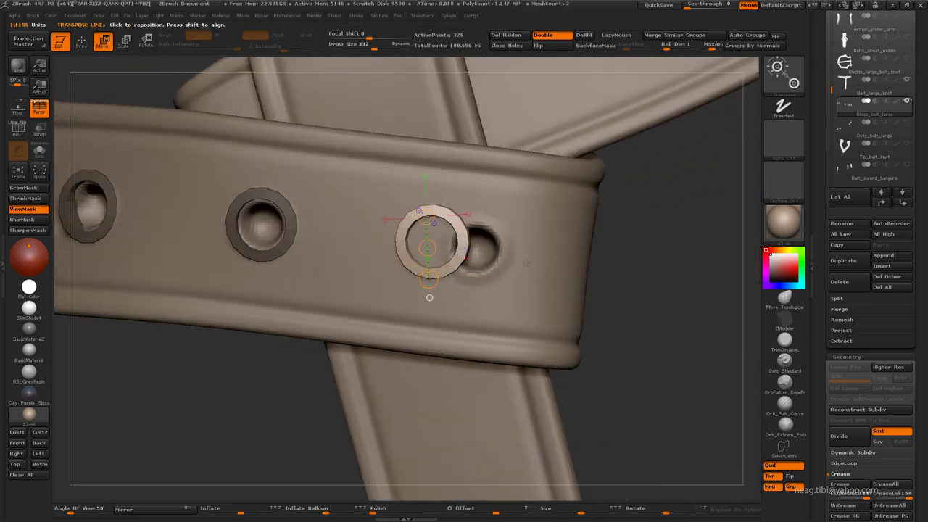
mouse_move(429, 298)
left_mouse_down()
mouse_move(435, 242)
mouse_move(472, 253)
left_mouse_up()
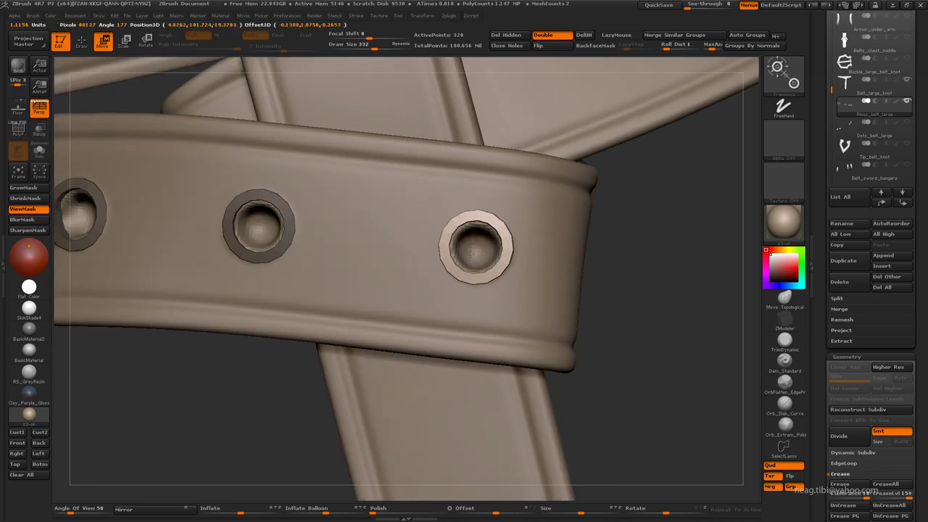
Pull back to check the whole belt strap from a low side angle
key("q")
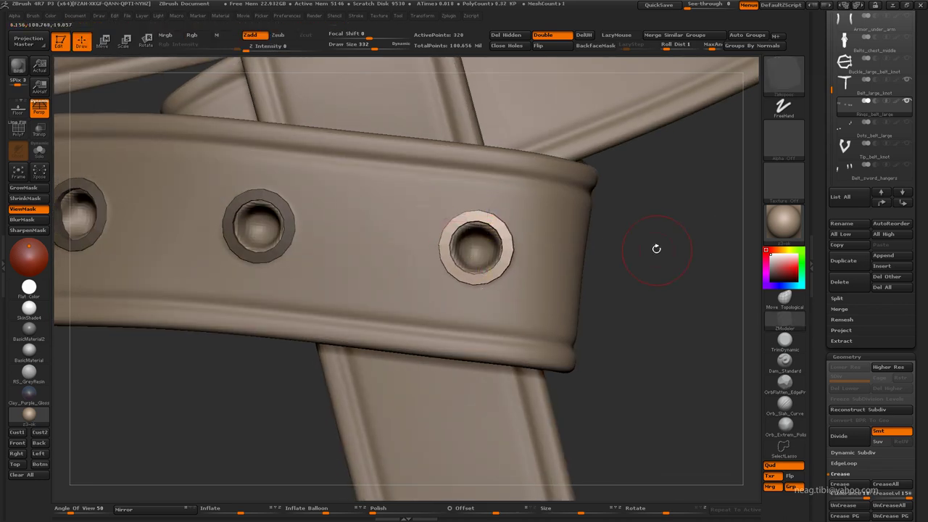
mouse_move(657, 248)
left_mouse_down()
mouse_move(315, 353)
mouse_move(304, 319)
mouse_move(341, 312)
left_mouse_up()
key("w")
left_click(27, 209)
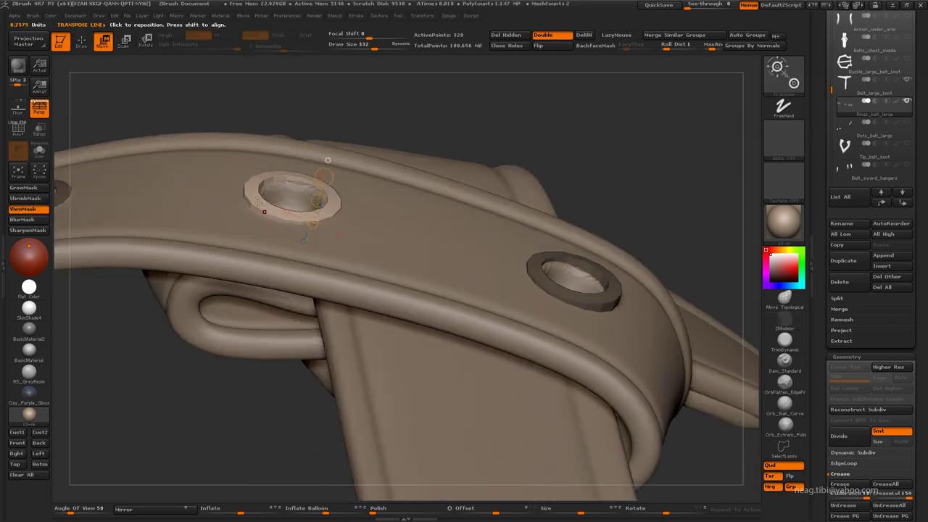
key("r")
left_click_drag(435, 109, 435, 145)
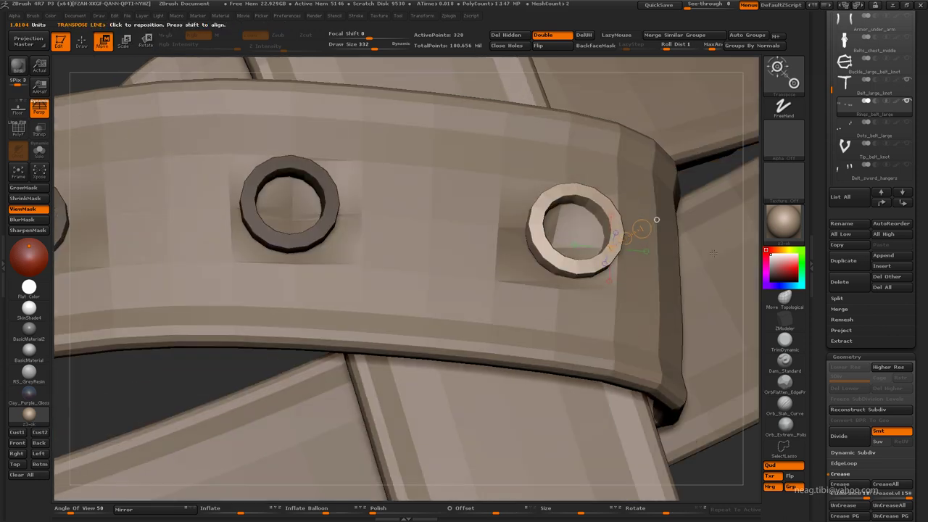
key("r")
left_click_drag(507, 208, 513, 201)
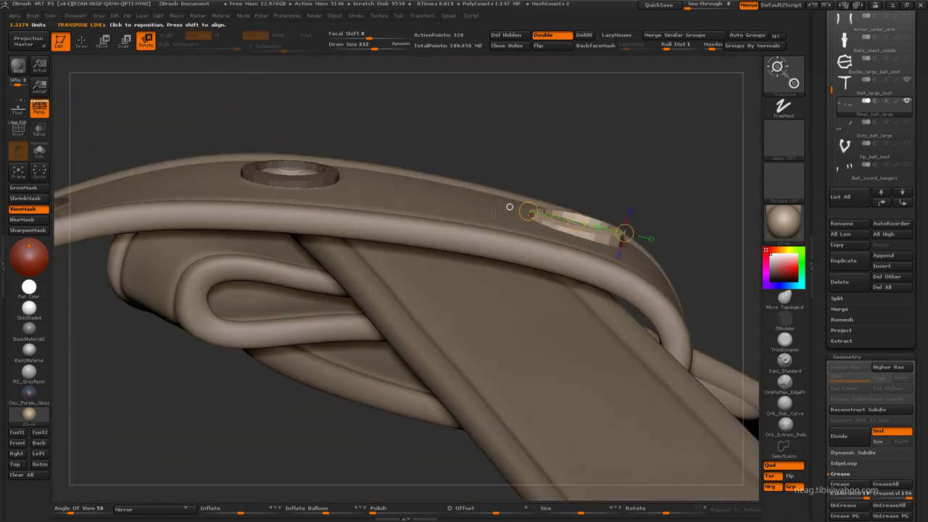
left_click_drag(406, 167, 462, 148)
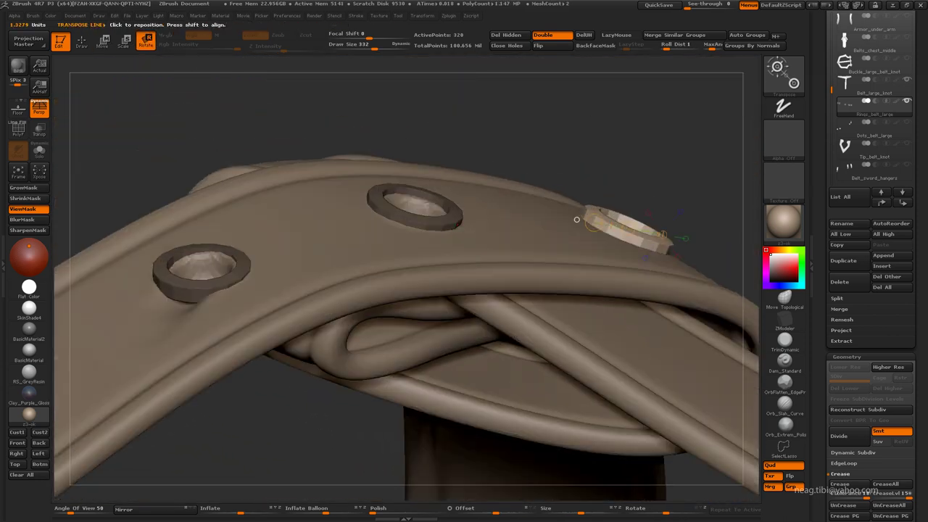
Rotate the left and lower rings with transpose so they sit upright in their holes
key("w")
key("r")
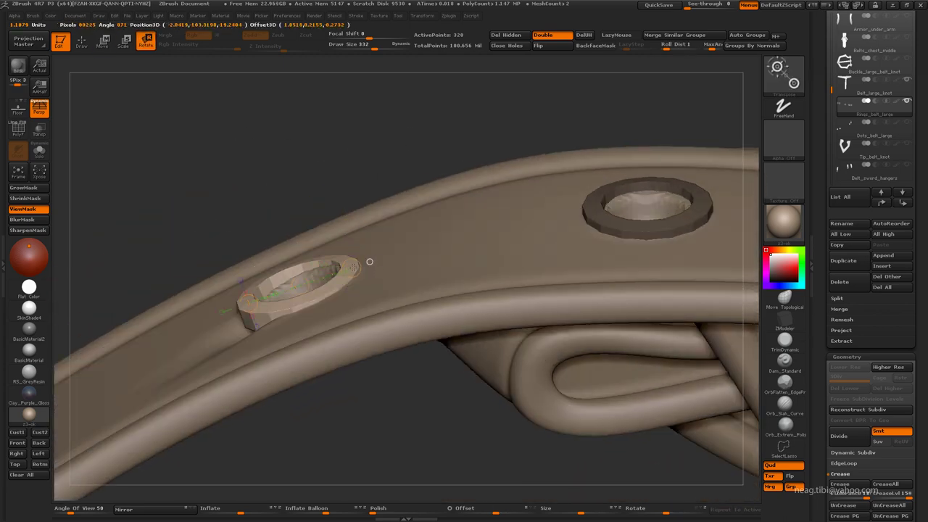
left_click_drag(247, 301, 371, 255)
left_click(244, 275)
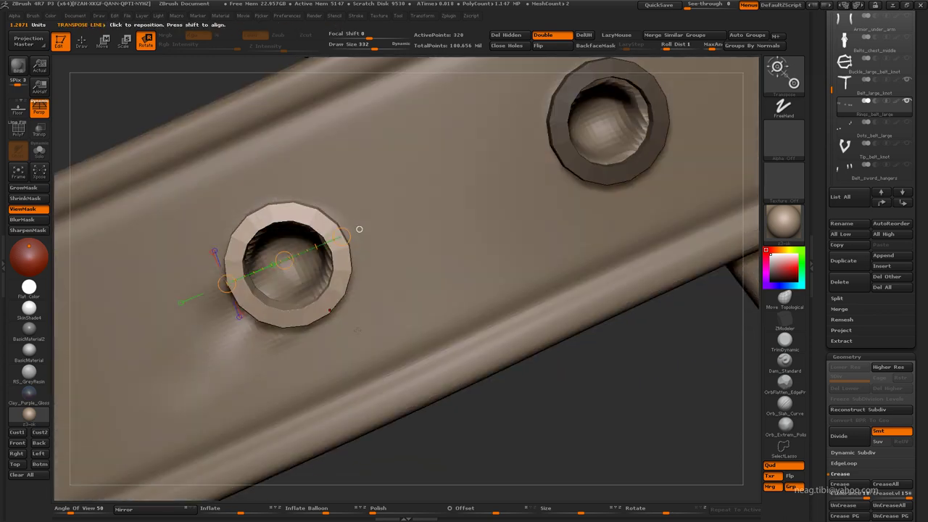
key("w")
right_click_drag(359, 229, 359, 226)
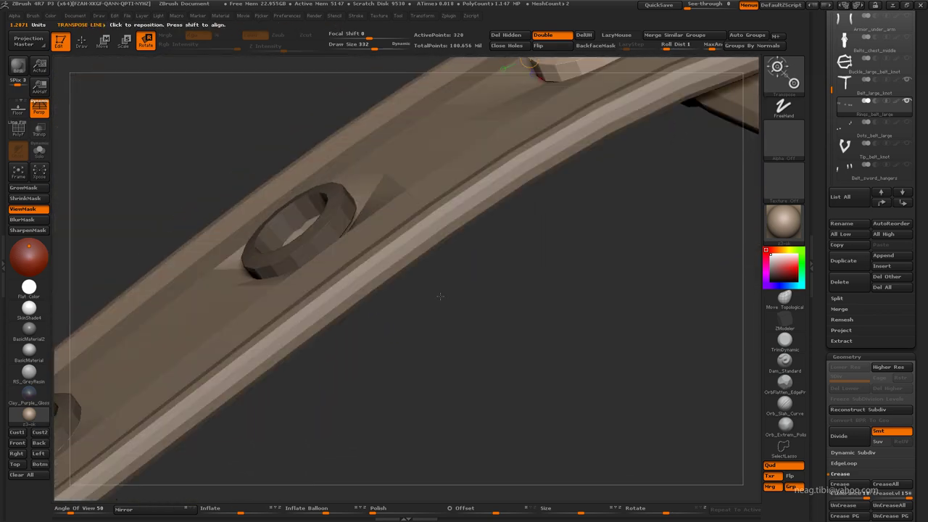
key("e")
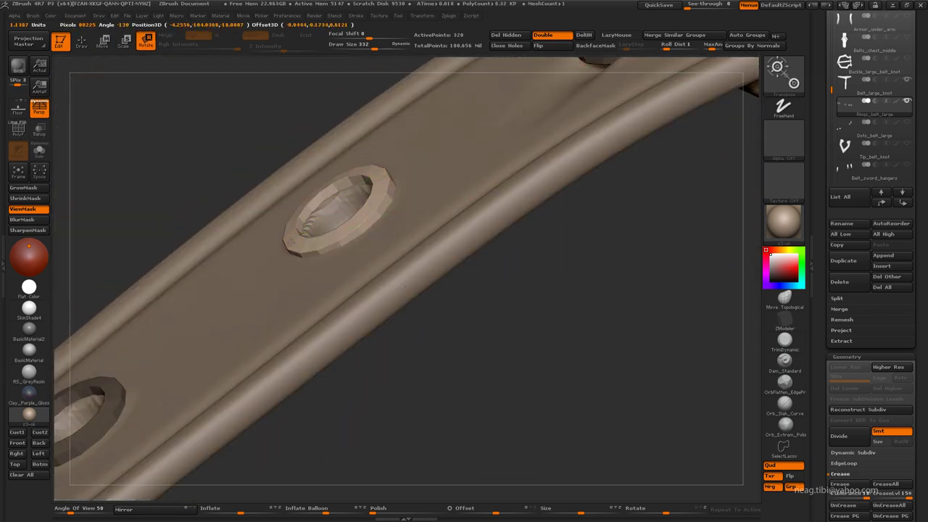
right_click_drag(386, 412, 464, 355)
left_click(176, 337, "ctrl")
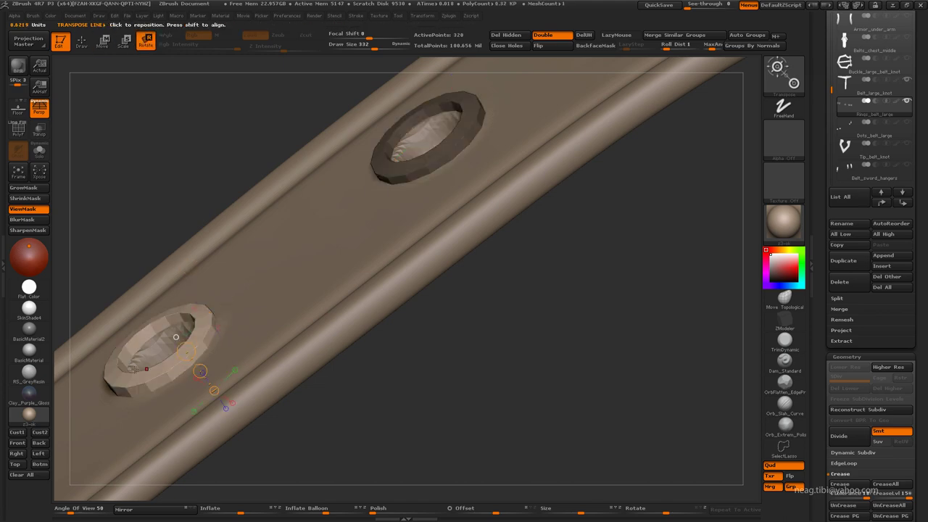
right_click_drag(356, 427, 363, 417)
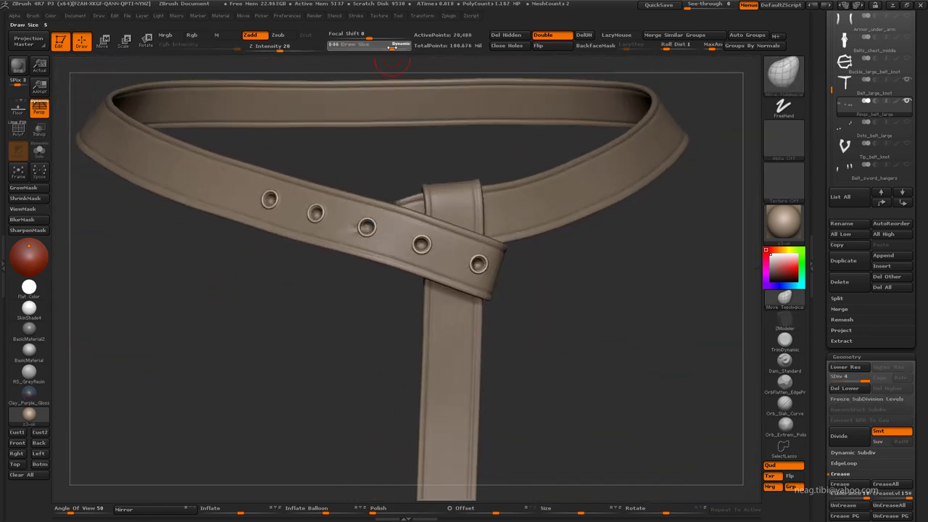
Zoom in on the belt eyelets and make Belt_large_knot the active subtool
left_click_drag(392, 47, 411, 46)
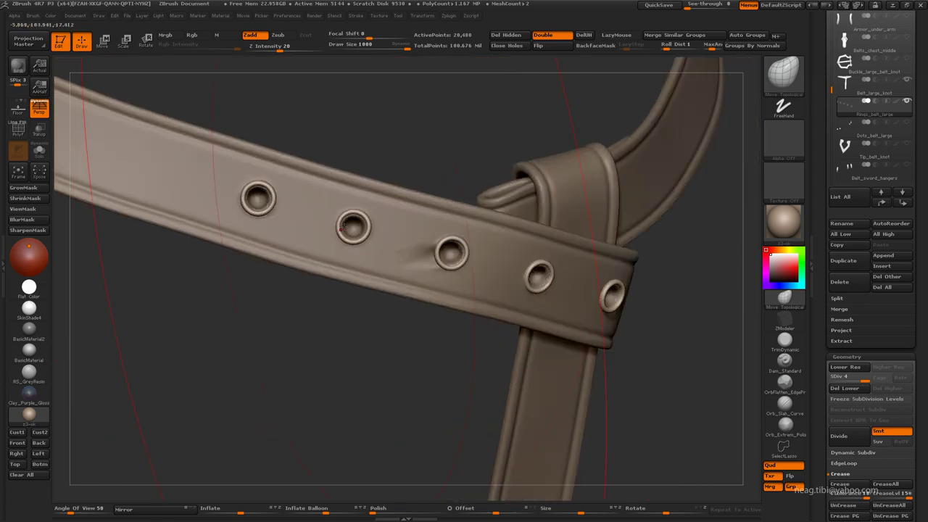
key("space")
mouse_move(423, 218)
left_mouse_down()
mouse_move(457, 239)
mouse_move(666, 293)
left_mouse_up()
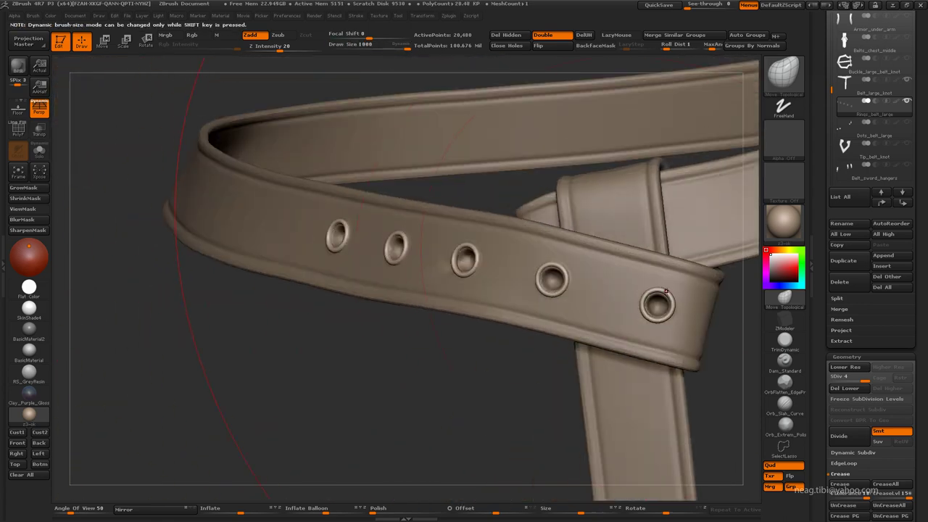
key("f")
left_click(506, 278, "alt")
key("f")
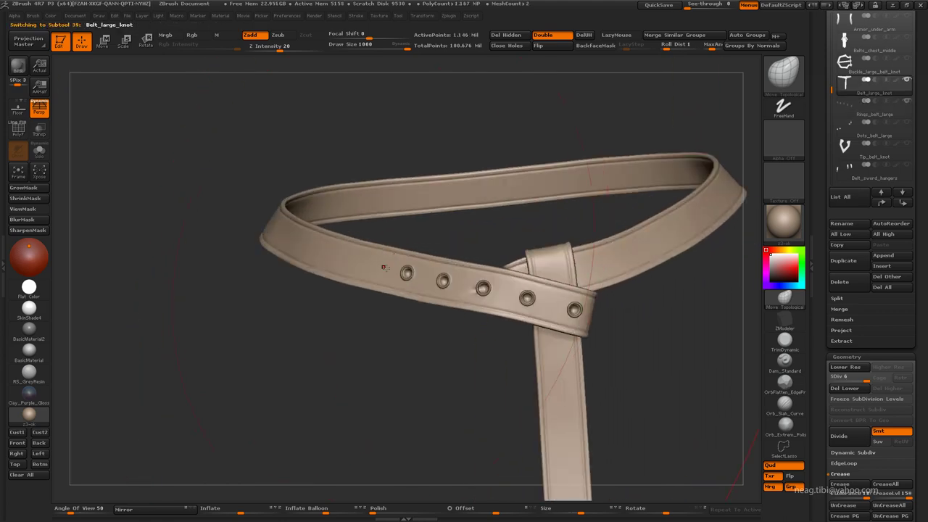
mouse_move(295, 344)
left_mouse_down("alt")
mouse_move(352, 399)
mouse_move(323, 375)
mouse_move(305, 301)
mouse_move(493, 314)
left_mouse_up("alt")
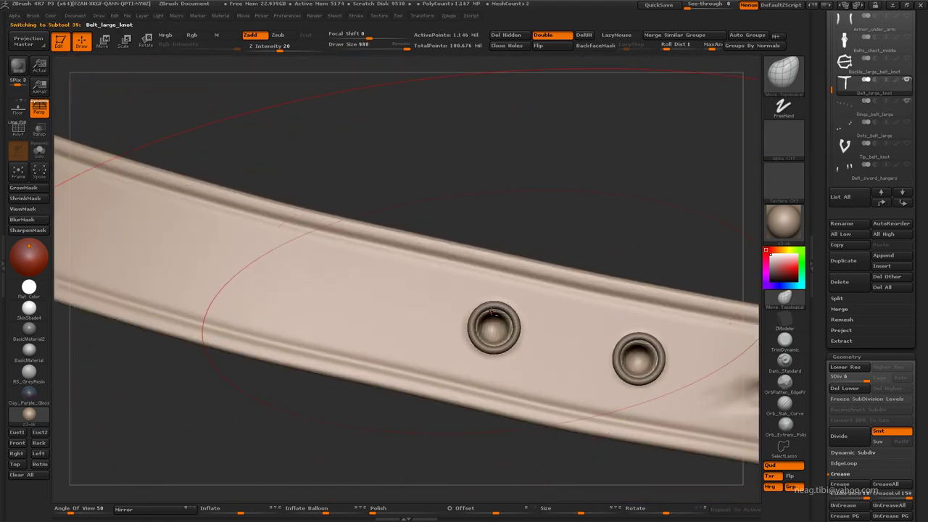
Select Rings_belt_large, frame the eyelet rings, then turn Solo off to show all armor
left_click(494, 306, "alt")
key("f")
mouse_move(472, 87)
left_mouse_down("alt")
mouse_move(538, 123)
mouse_move(543, 185)
left_mouse_up("alt")
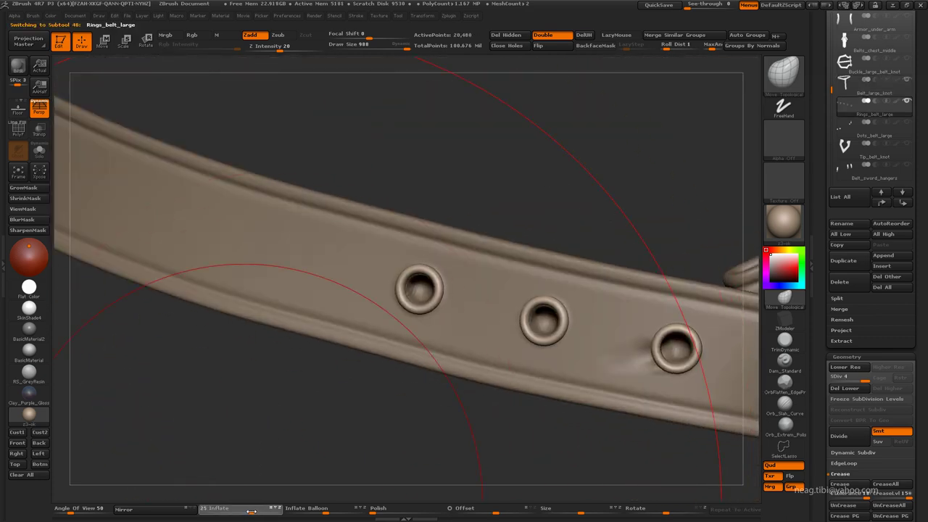
key("f")
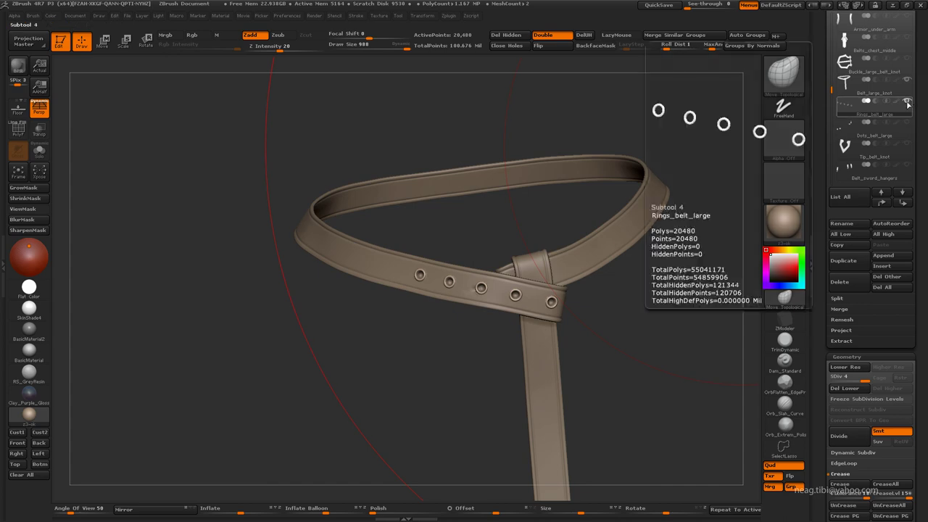
left_click(907, 103)
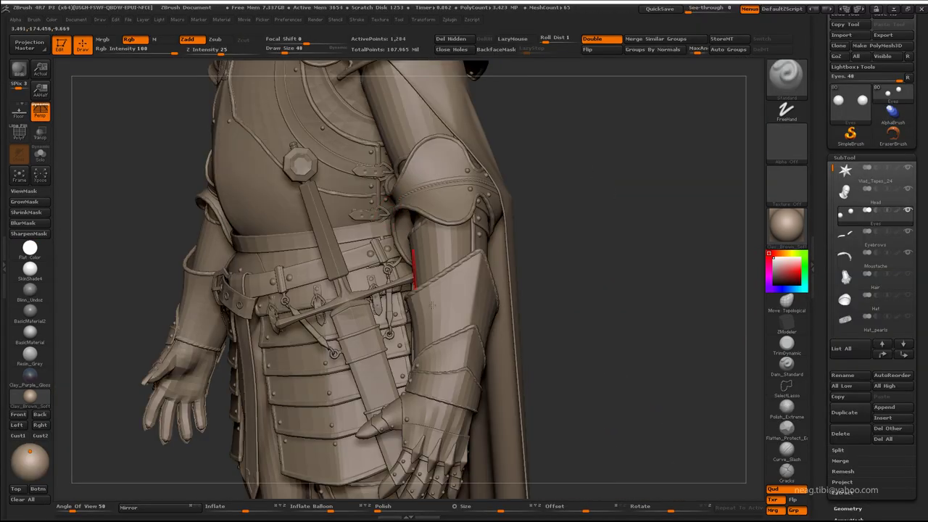
Select Armor_gauntlets and view it isolated with the PolyFrame wireframe
left_click(427, 326, "alt")
key("shift+f")
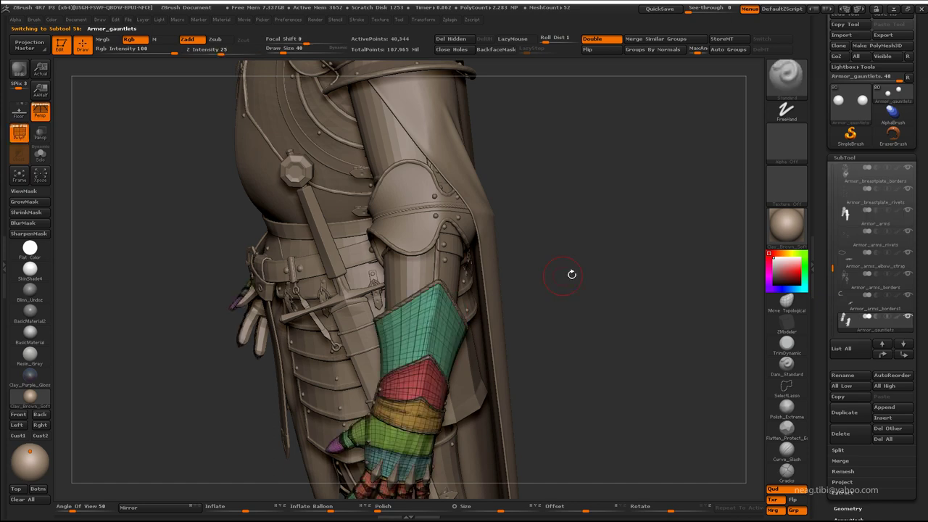
mouse_move(570, 269)
left_mouse_down("alt")
mouse_move(570, 198)
mouse_move(583, 253)
mouse_move(534, 262)
left_mouse_up("alt")
key("shift+f")
key("ctrl+shift+s")
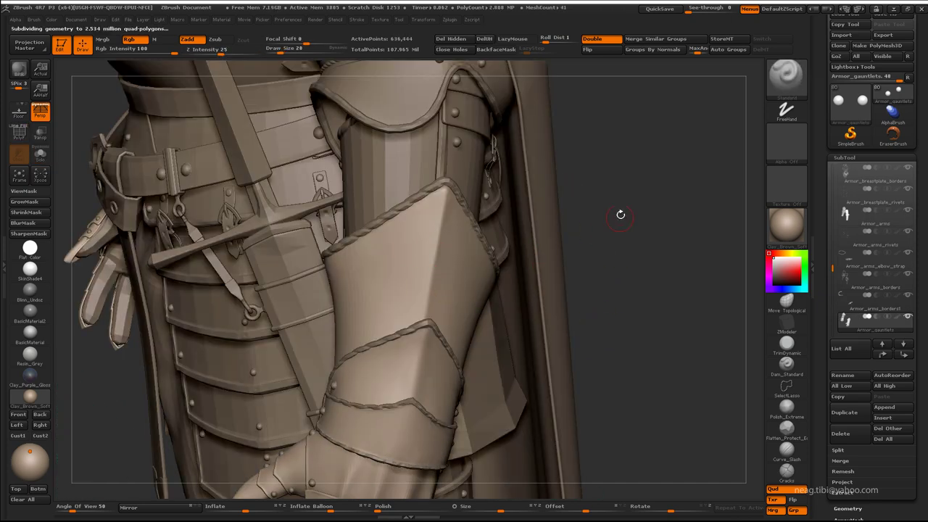
left_click_drag(620, 214, 547, 373)
key("ctrl+shift+s")
left_click_drag(688, 282, 529, 174)
key("shift+f")
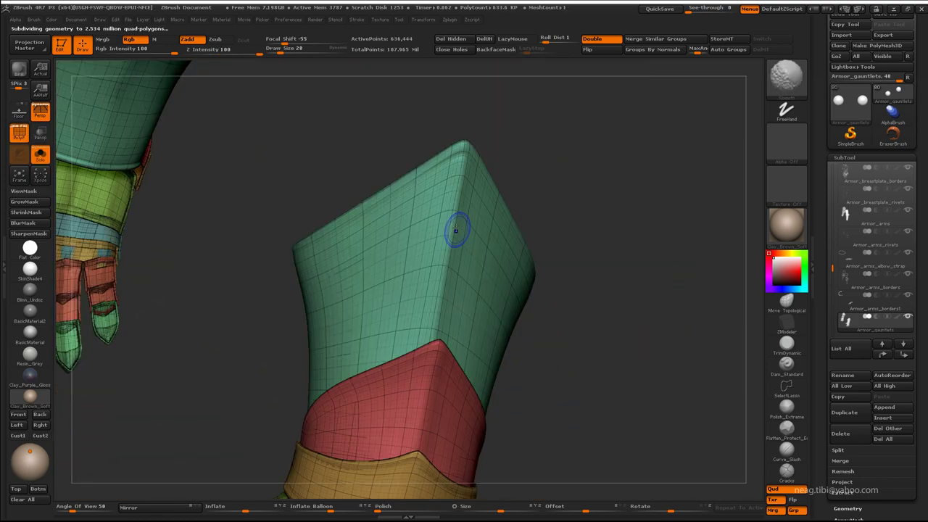
left_click_drag(455, 231, 561, 178, "alt")
key("ctrl+shift+s")
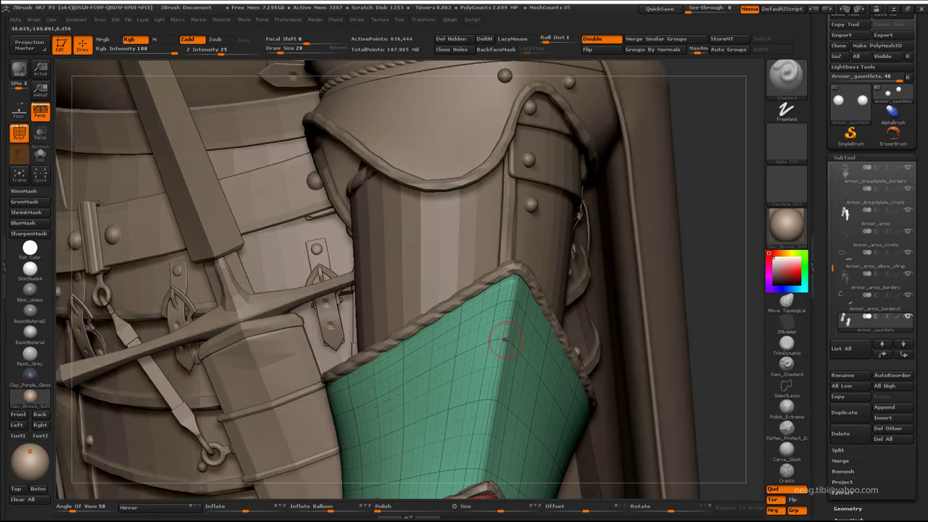
Solo the gauntlet and zoom onto the strap line crossing its cuff
scroll(506, 339, "up", 5)
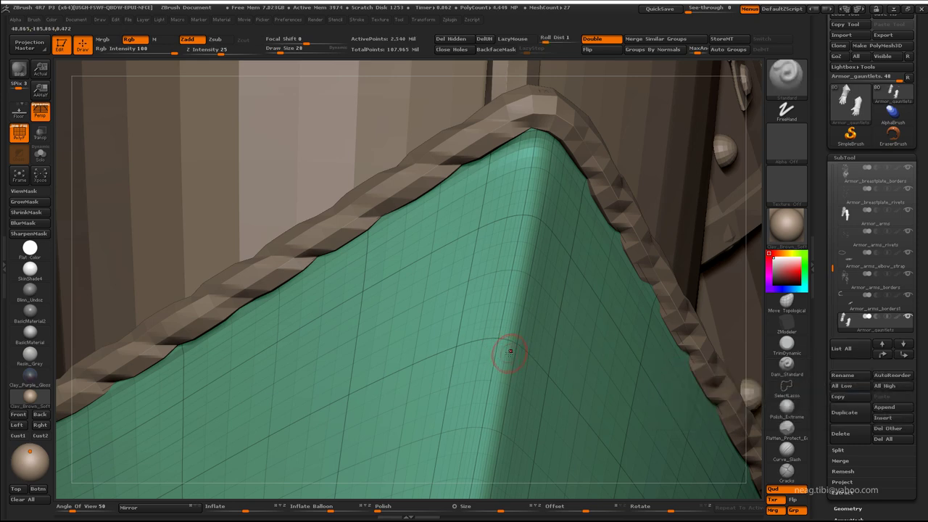
key("ctrl+shift+s")
scroll(449, 205, "up", 5)
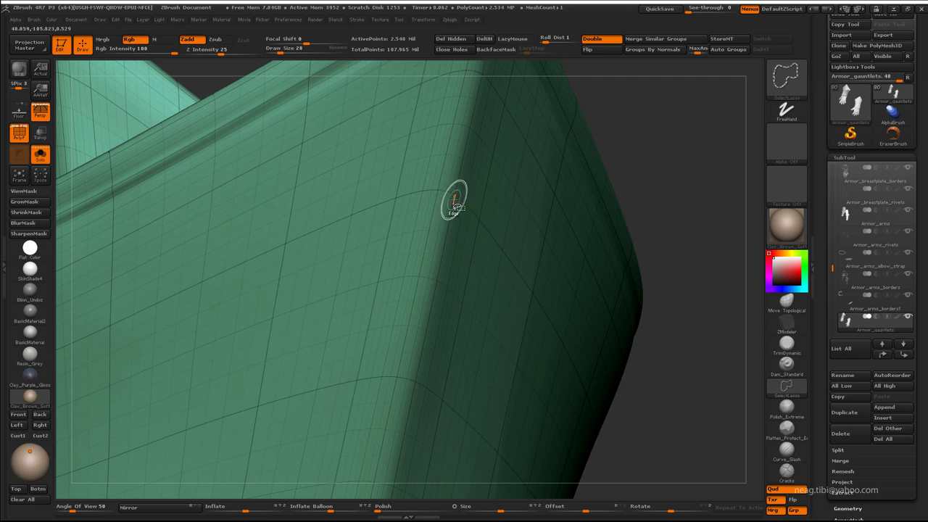
scroll(436, 239, "up", 5)
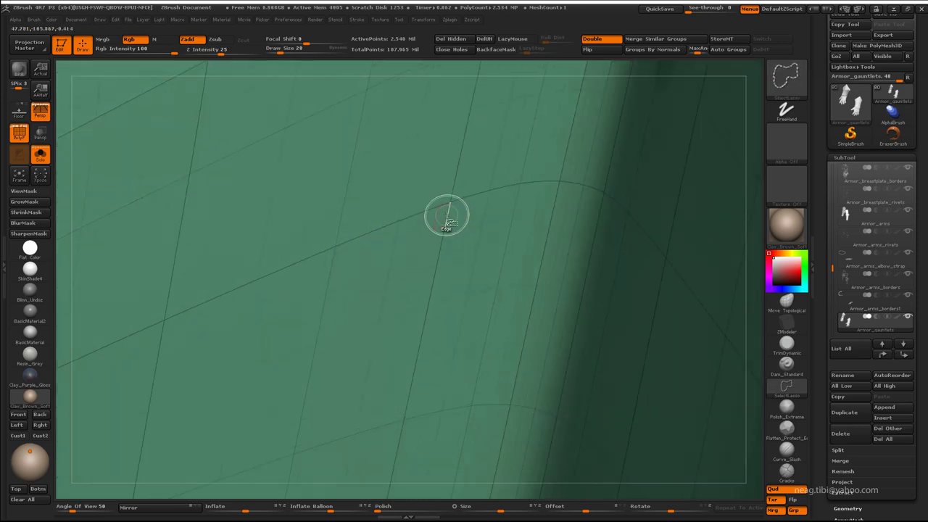
scroll(447, 213, "up", 2)
scroll(450, 231, "down", 10)
left_click_drag(261, 271, 399, 201)
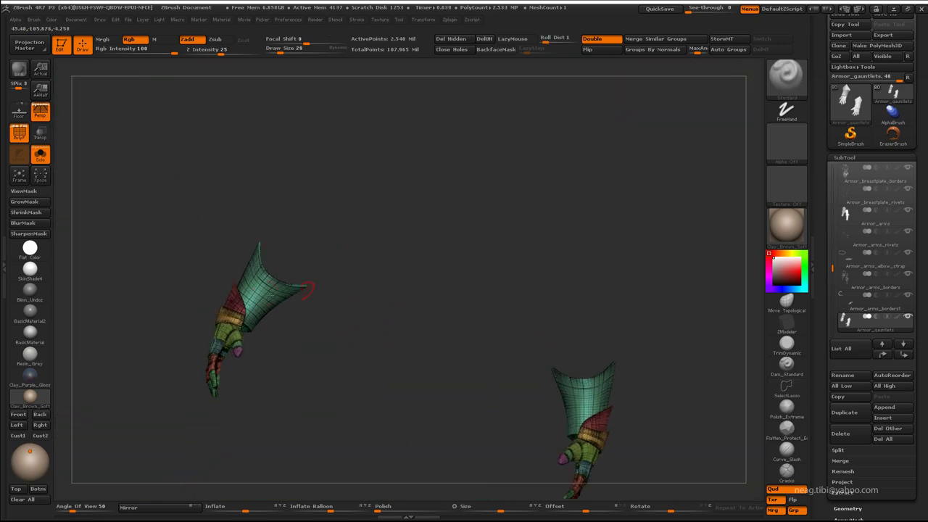
left_click(435, 217, "ctrl+shift")
mouse_move(454, 228)
left_mouse_down("ctrl+shift")
mouse_move(435, 258)
mouse_move(474, 239)
left_mouse_up("ctrl+shift")
left_click(450, 251, "ctrl+shift")
left_click_drag(412, 225, 376, 325)
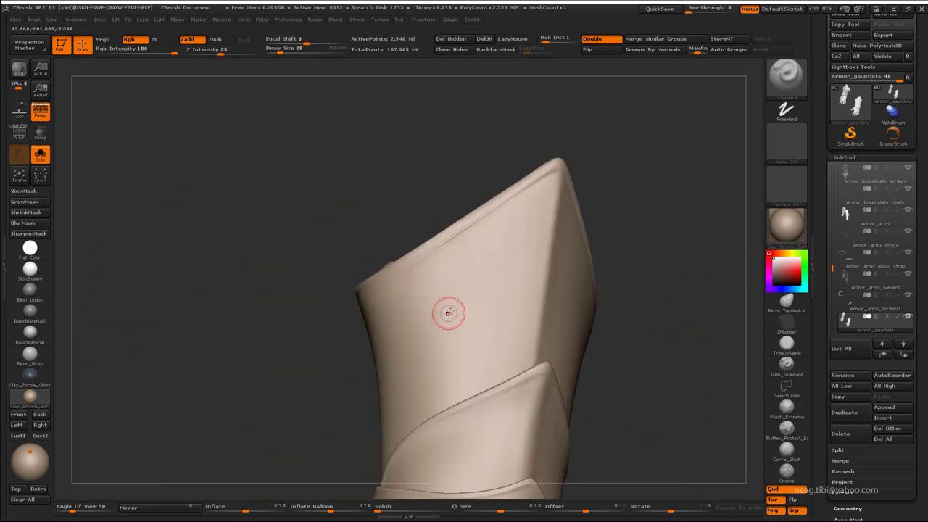
left_click_drag(465, 274, 441, 280, "alt")
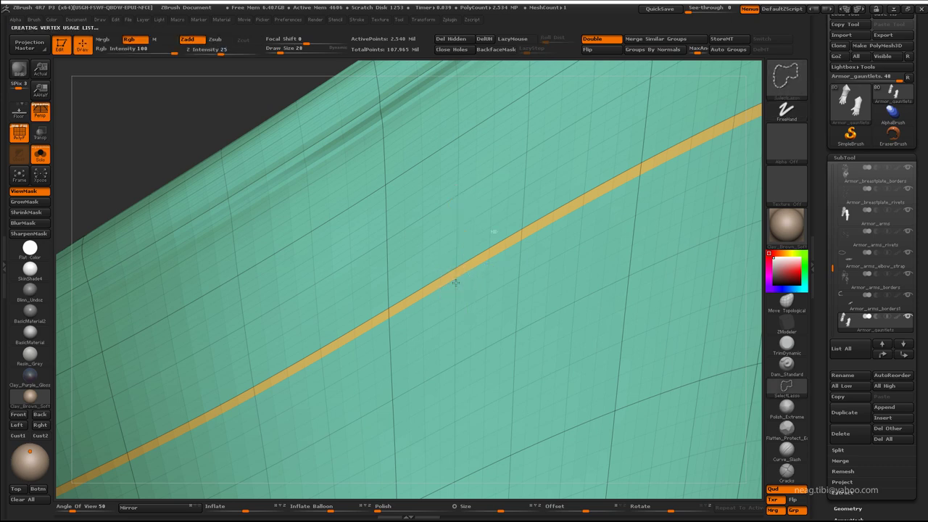
Mask everything but the strap strip and set its Inflate to -37
left_click(218, 163, "ctrl+shift")
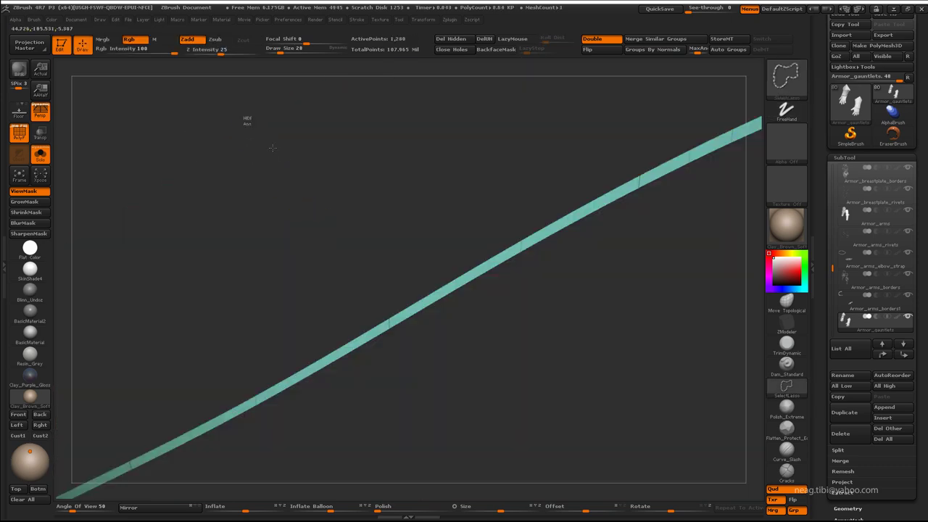
left_click(272, 148, "ctrl+shift")
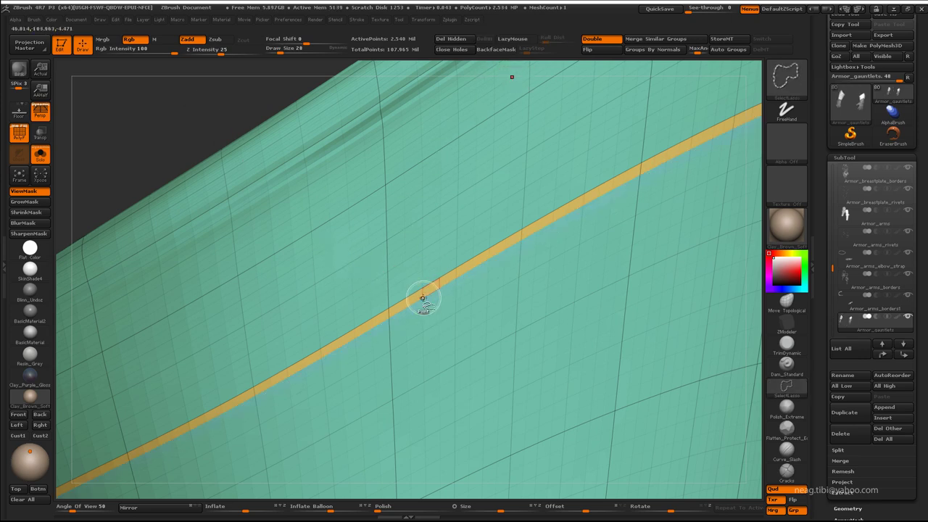
left_click(423, 298, "ctrl+shift")
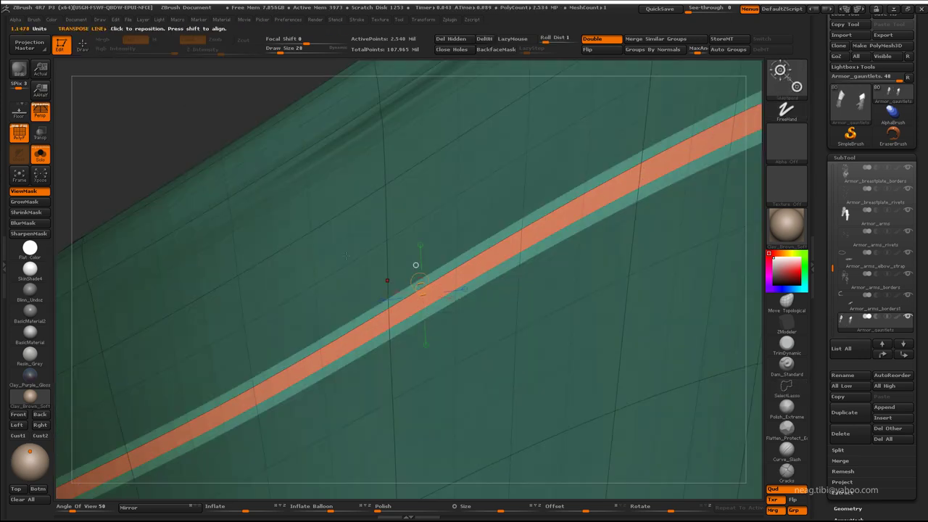
mouse_move(145, 109)
left_mouse_down("ctrl")
mouse_move(176, 131)
mouse_move(199, 71)
mouse_move(288, 235)
left_mouse_up("ctrl")
left_click_drag(247, 510, 228, 506)
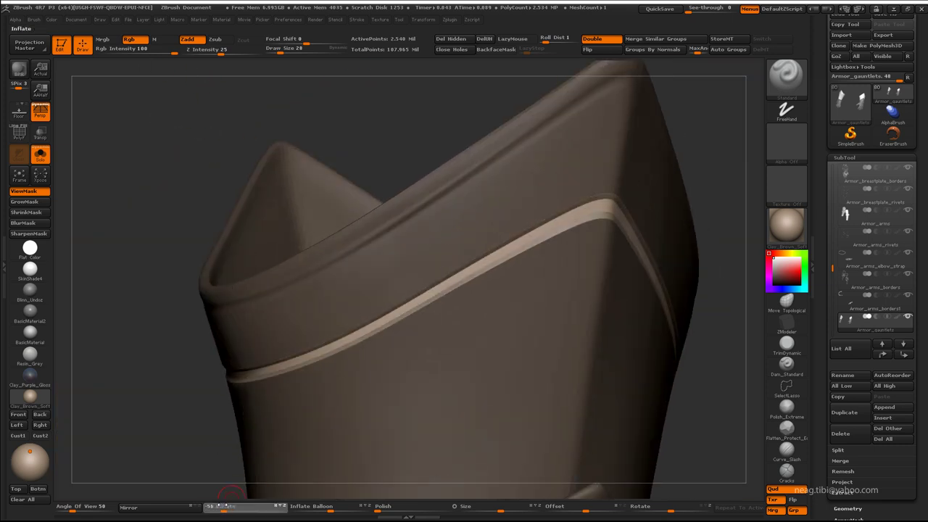
mouse_move(234, 408)
left_mouse_down()
mouse_move(87, 234)
mouse_move(180, 403)
mouse_move(544, 336)
mouse_move(403, 339)
left_mouse_up()
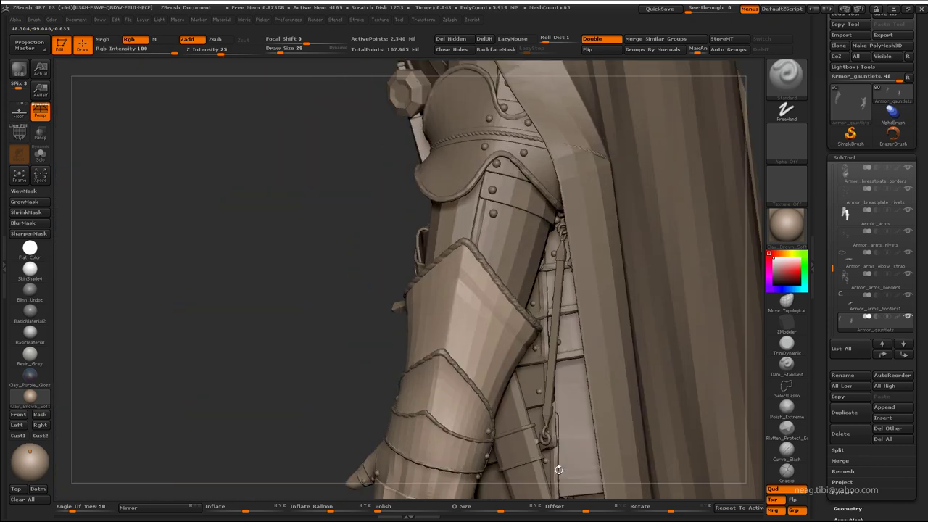
mouse_move(260, 414)
left_mouse_down()
mouse_move(435, 337)
mouse_move(460, 342)
left_mouse_up()
Select the Move Topological brush and close in on the gauntlet cuff
key("b")
key("m")
key("t")
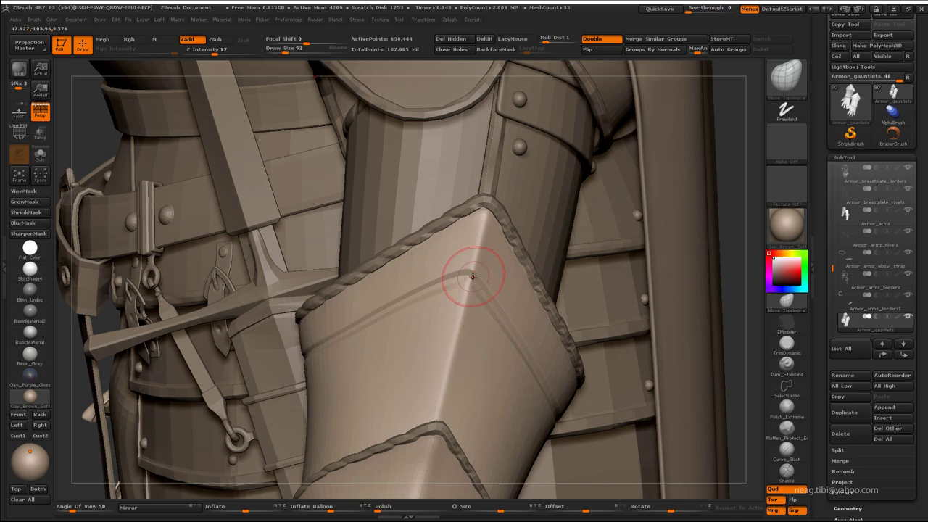
key("space")
left_click_drag(472, 276, 469, 280, "alt")
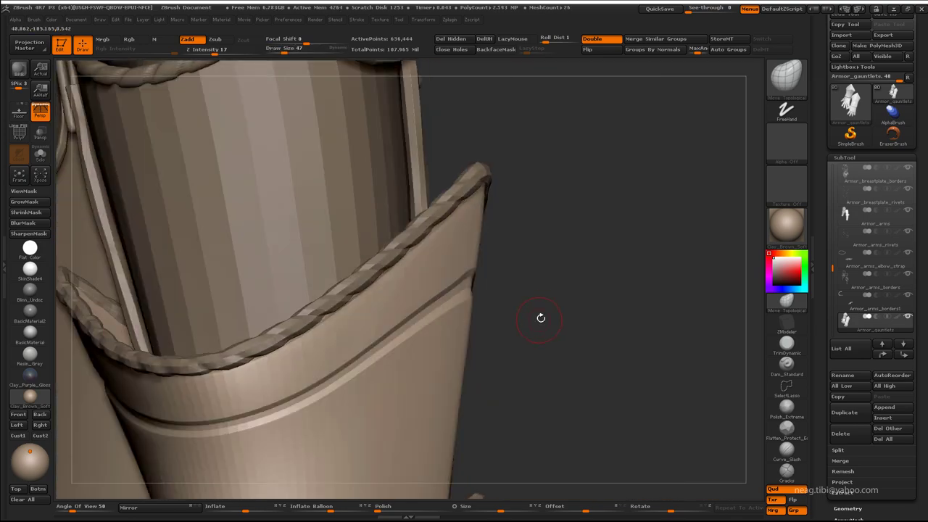
mouse_move(465, 287)
left_mouse_down()
mouse_move(506, 278)
mouse_move(414, 290)
left_mouse_up()
key("alt+s")
Inspect the twisted rope cords hanging from both breastplate rosettes in the see-through front view
mouse_move(300, 290)
left_mouse_down()
mouse_move(300, 304)
mouse_move(317, 307)
left_mouse_up()
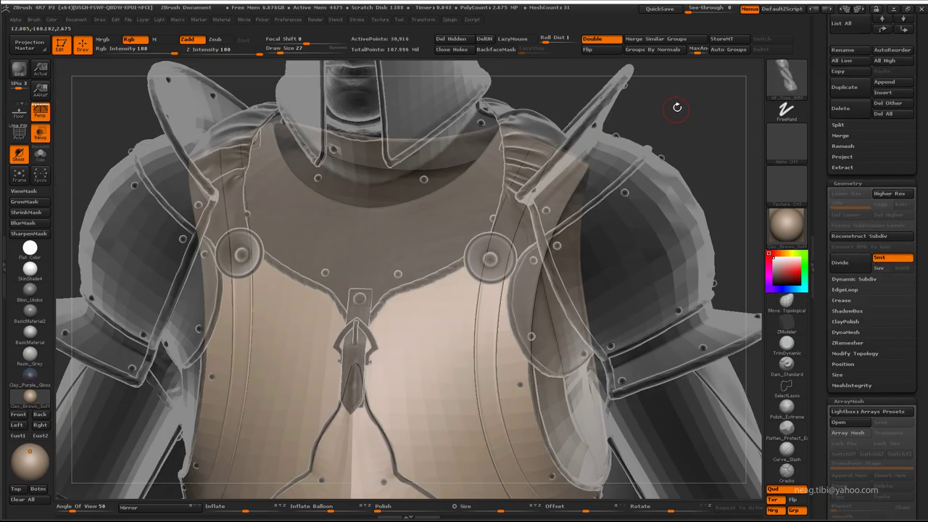
left_click_drag(676, 104, 495, 212)
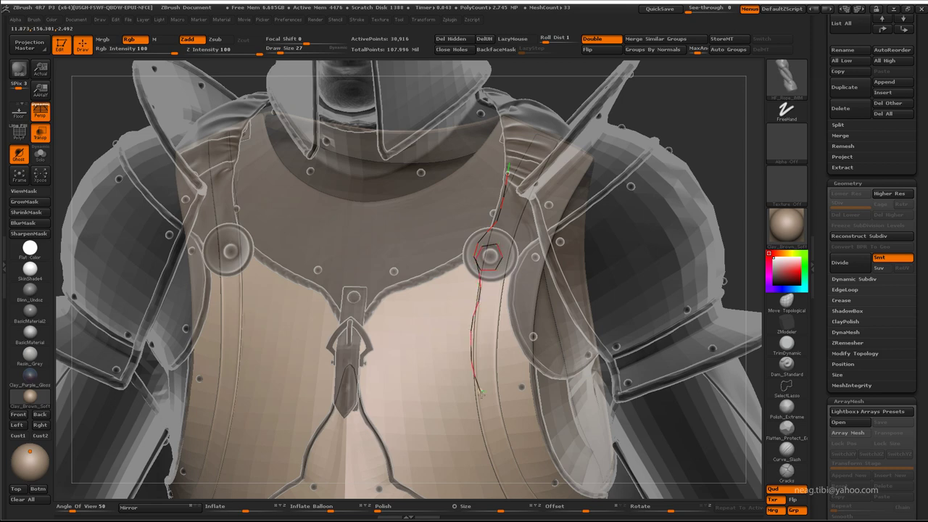
left_click_drag(480, 393, 480, 395)
key("ctrl+z")
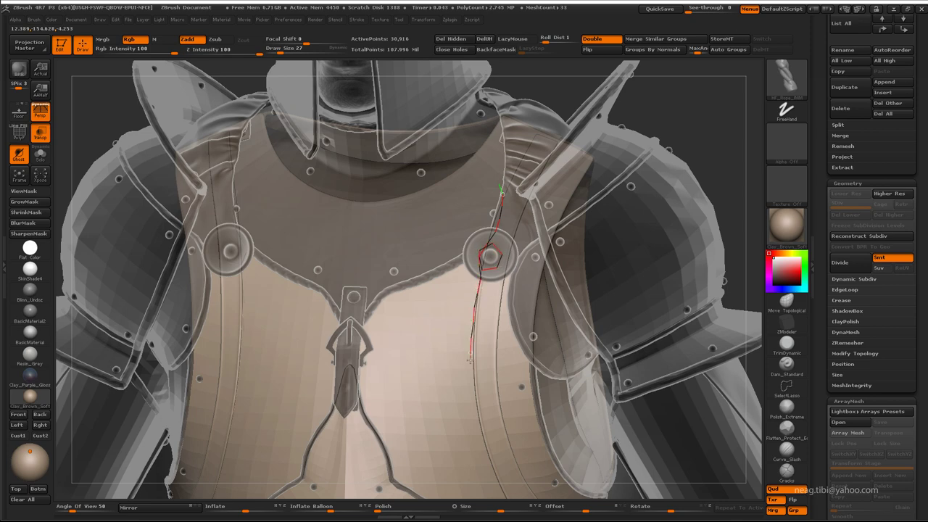
left_click(489, 348)
left_click_drag(704, 118, 699, 124)
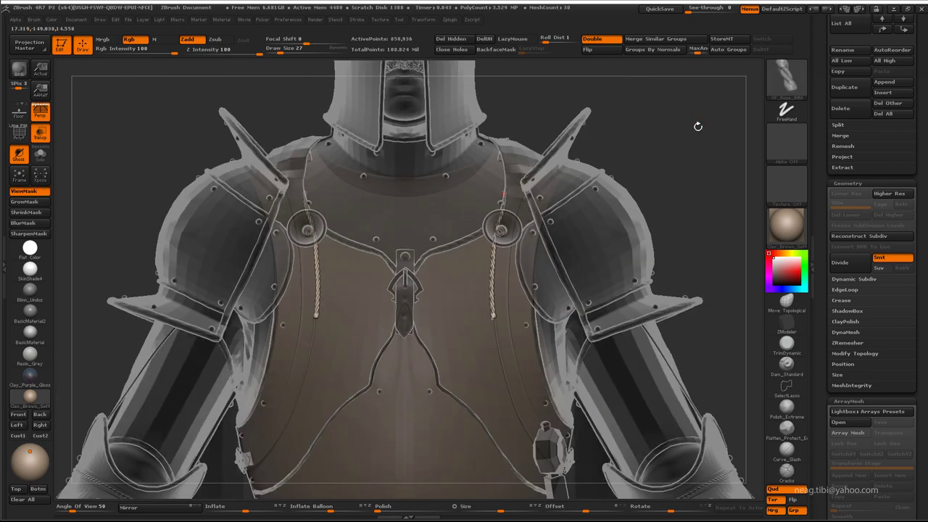
left_click_drag(600, 178, 497, 305, "alt")
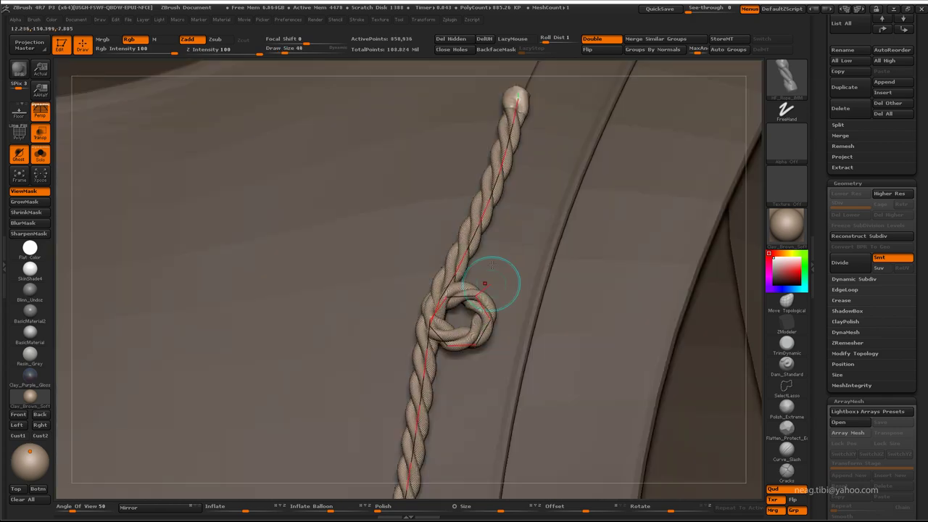
left_click_drag(487, 282, 548, 231, "alt")
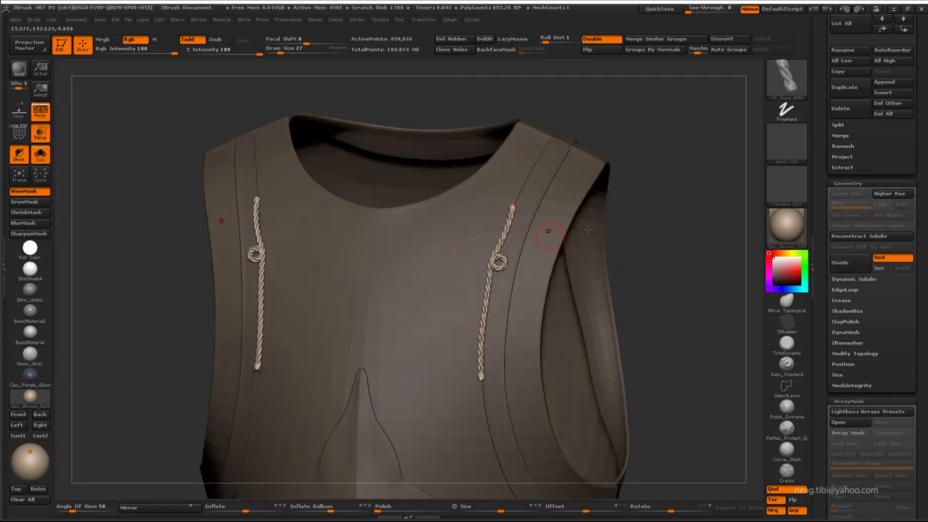
Make the knight opaque, isolate the breastplate, and try Reconstruct Subdiv on the rope
left_click(40, 155)
left_click(40, 133)
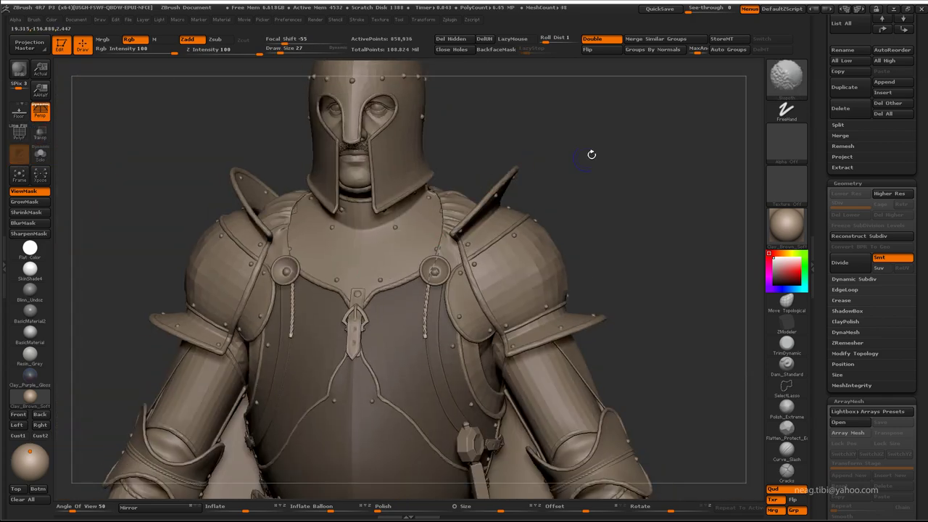
mouse_move(592, 155)
left_mouse_down()
mouse_move(551, 171)
mouse_move(577, 170)
left_mouse_up()
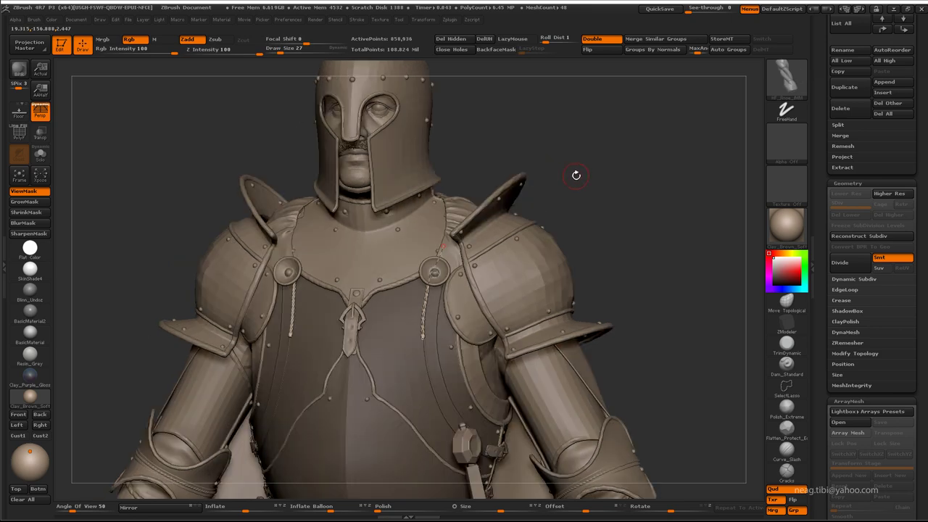
key("ctrl+shift+s")
left_click_drag(499, 207, 553, 242, "alt")
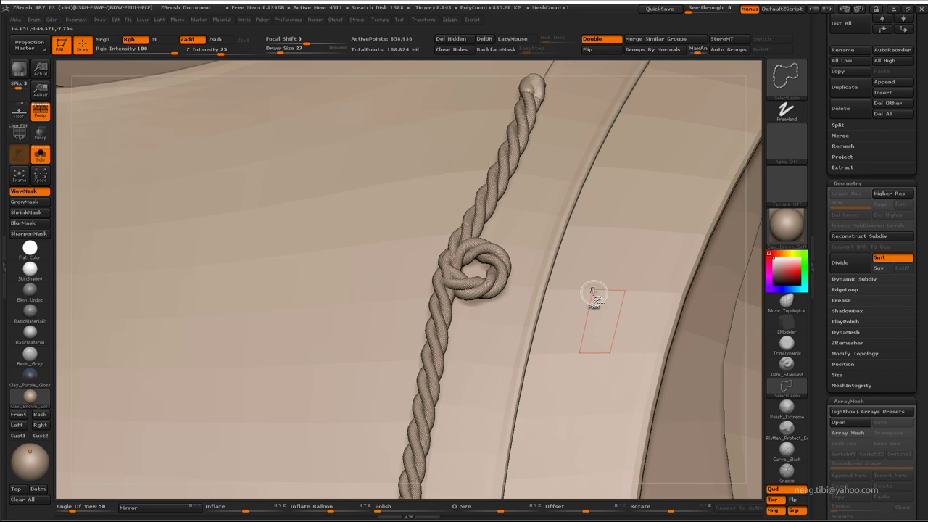
left_click(593, 290, "ctrl+shift")
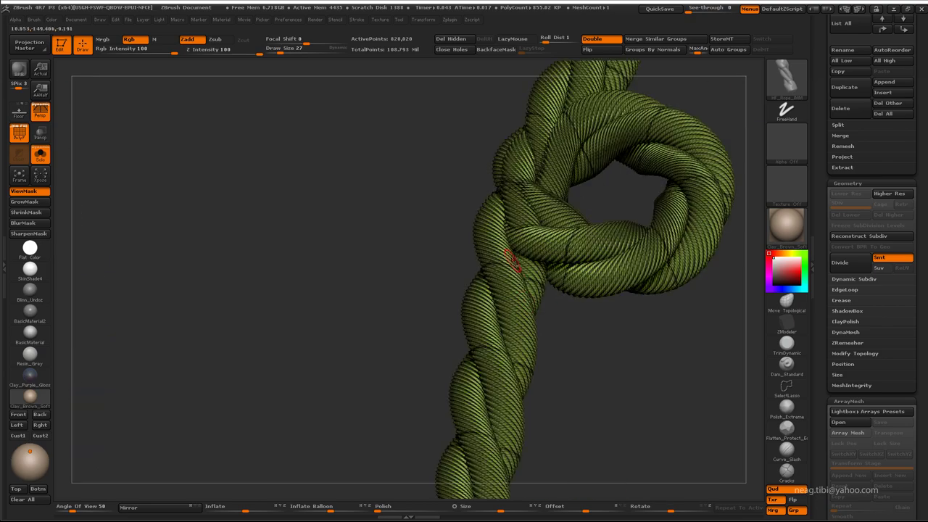
left_click(859, 235)
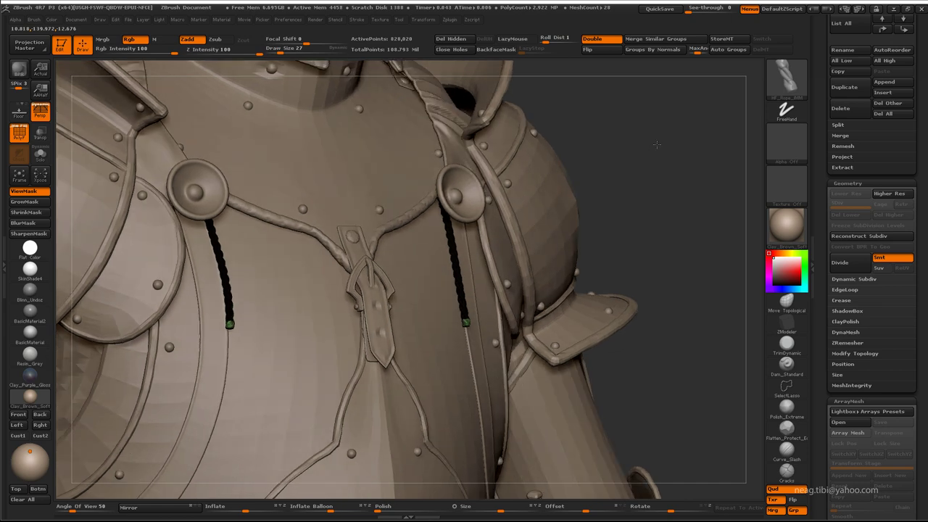
Isolate the ropes with wireframe, group them by normals, and isolate the pink strand
key("ctrl+shift+s")
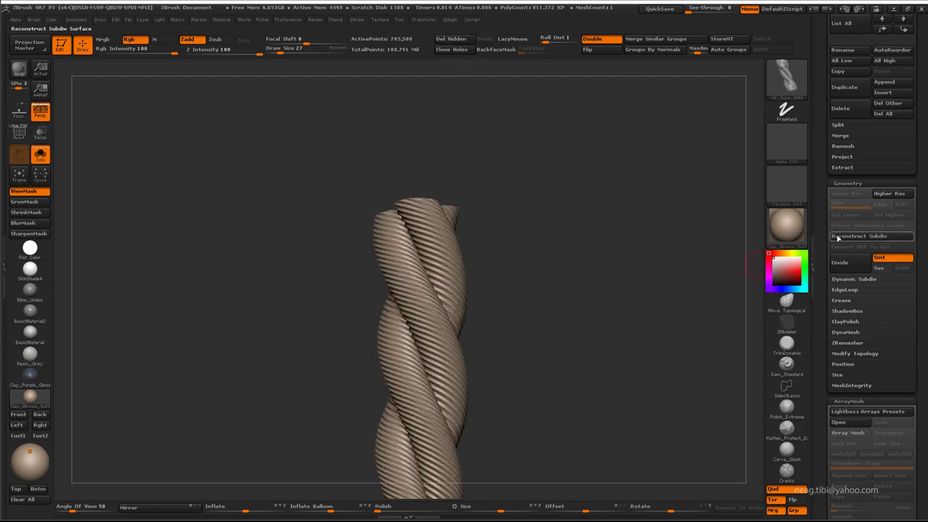
key("shift+f")
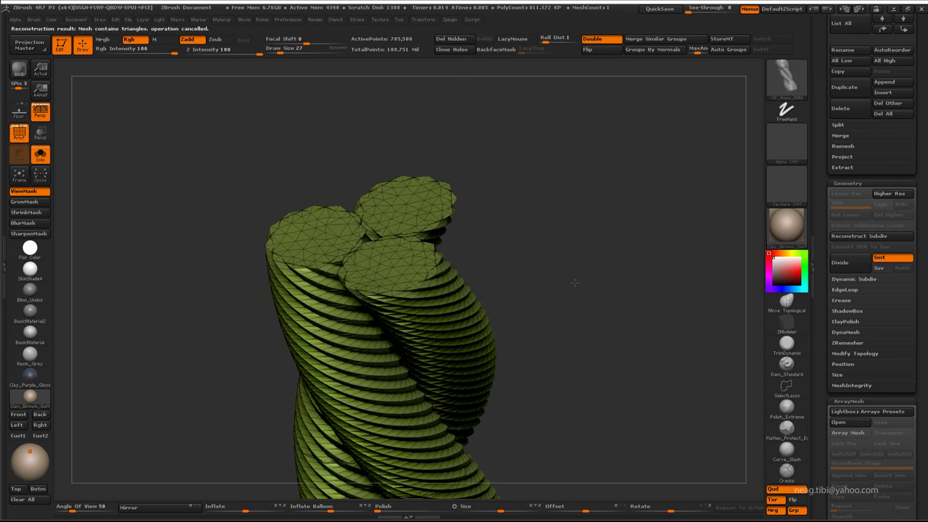
left_click_drag(591, 284, 576, 286)
left_click_drag(107, 392, 396, 254)
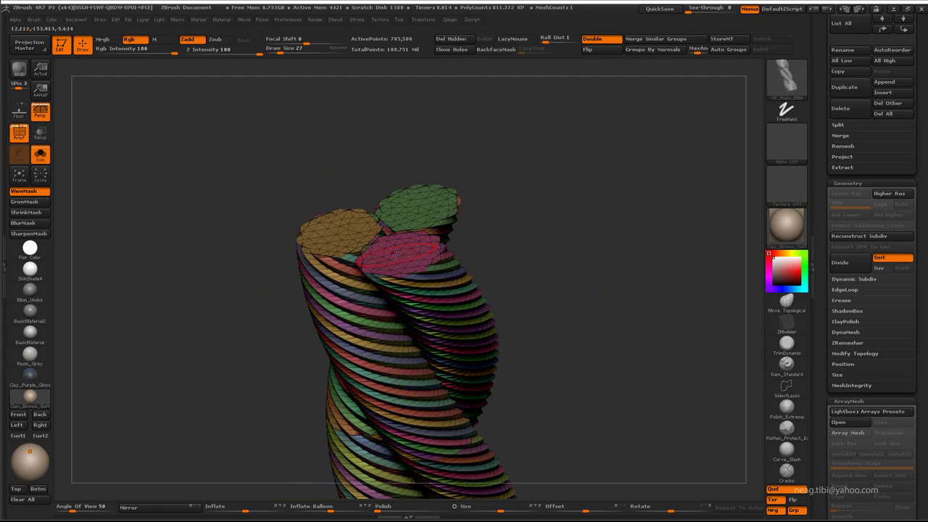
left_click(404, 257, "ctrl+shift")
mouse_move(504, 155)
left_mouse_down()
mouse_move(509, 242)
mouse_move(592, 215)
left_mouse_up()
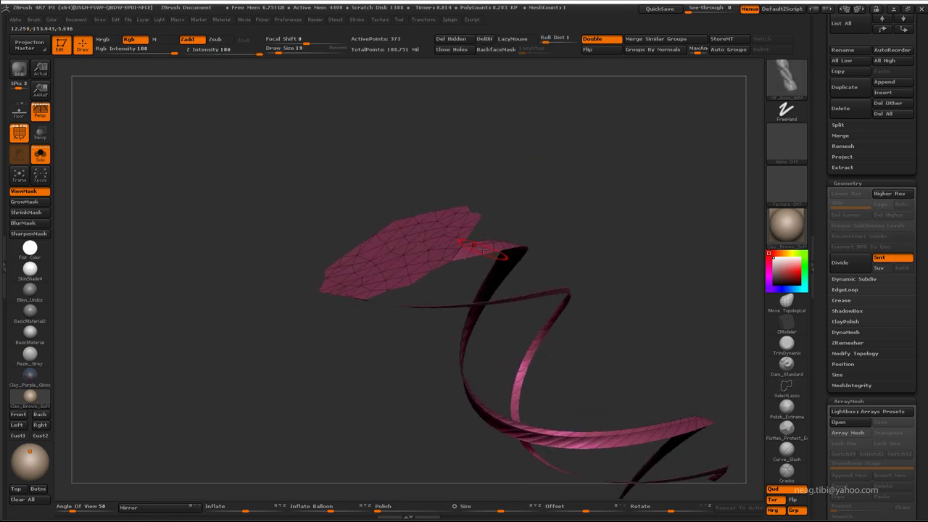
left_click_drag(483, 249, 493, 247)
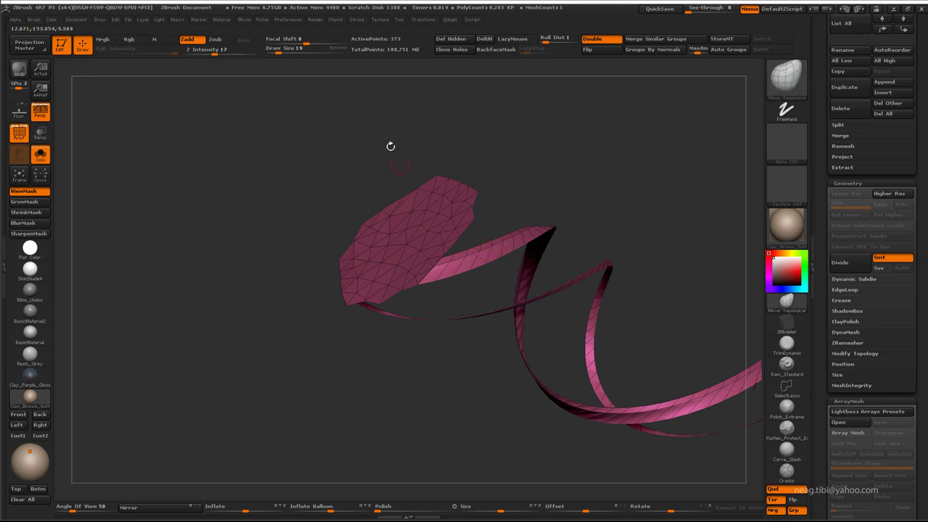
Lasso-hide parts of the pink ribbon, then unhide the whole rope
key("ctrl+shift")
mouse_move(444, 258)
left_mouse_down("ctrl+alt+shift")
mouse_move(481, 290)
mouse_move(443, 337)
mouse_move(538, 282)
left_mouse_up("ctrl+alt+shift")
key("ctrl+shift")
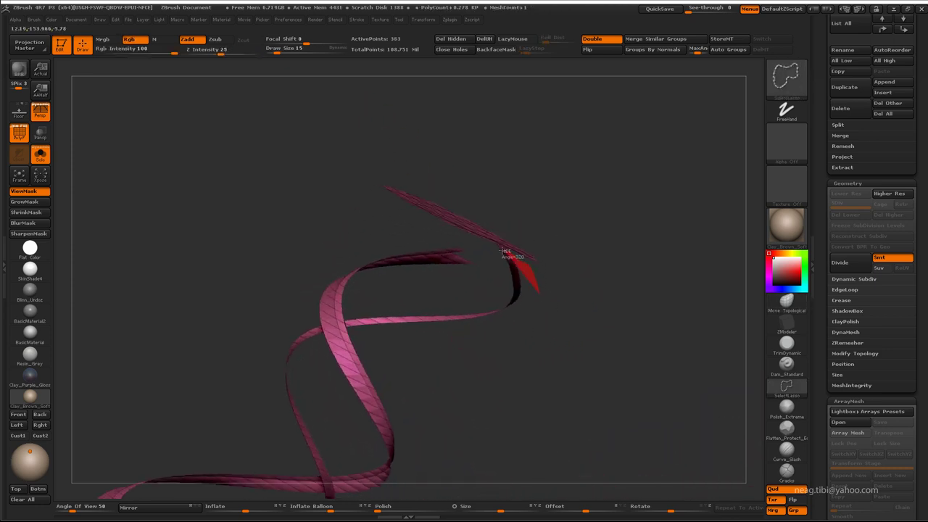
mouse_move(483, 325)
left_mouse_down("ctrl+shift")
mouse_move(224, 234)
mouse_move(321, 389)
left_mouse_up("ctrl+shift")
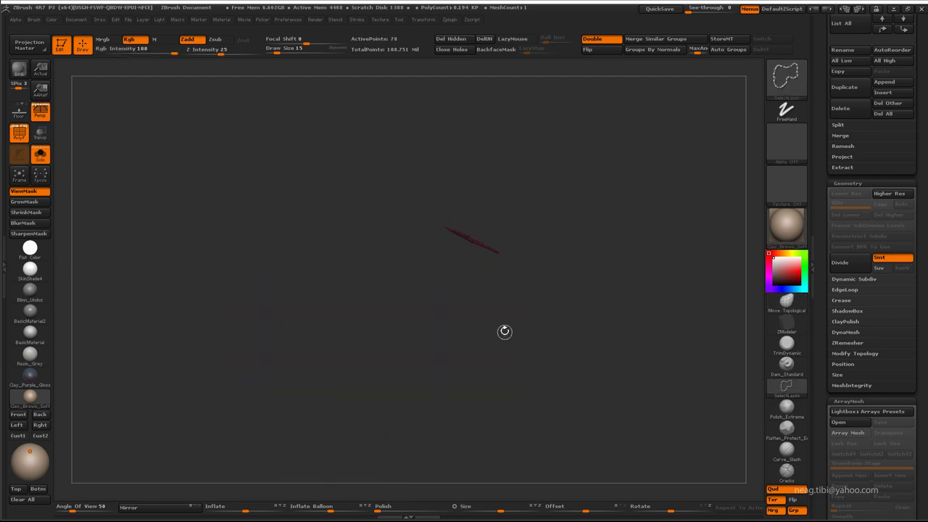
left_click(588, 230, "ctrl+shift")
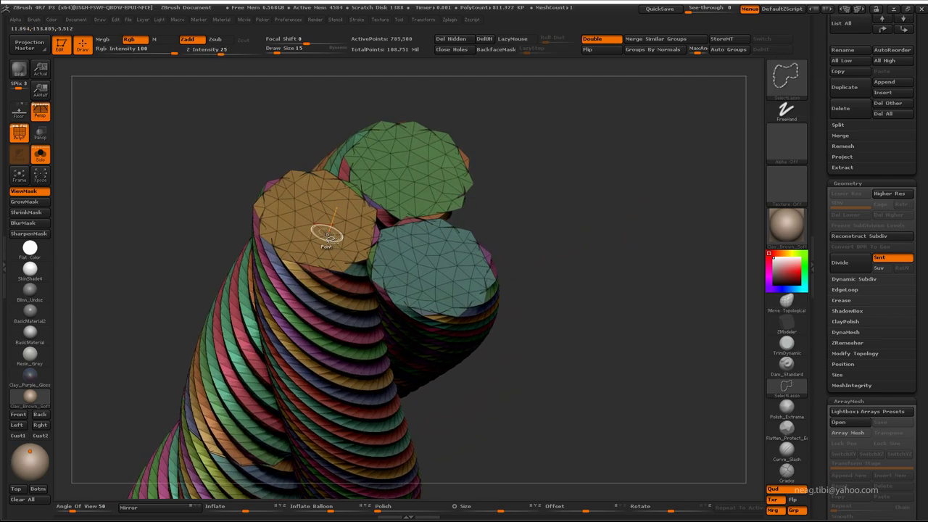
Isolate the orange strand, hide its small ribbon pieces, then isolate the green strand
left_click(327, 235, "ctrl+shift")
left_click_drag(435, 213, 263, 297)
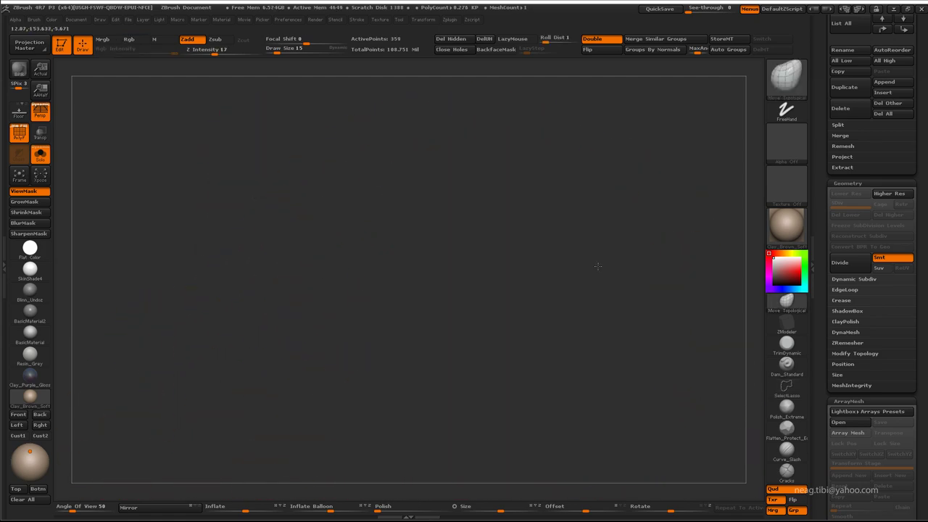
mouse_move(541, 315)
left_mouse_down()
mouse_move(384, 205)
mouse_move(367, 228)
left_mouse_up()
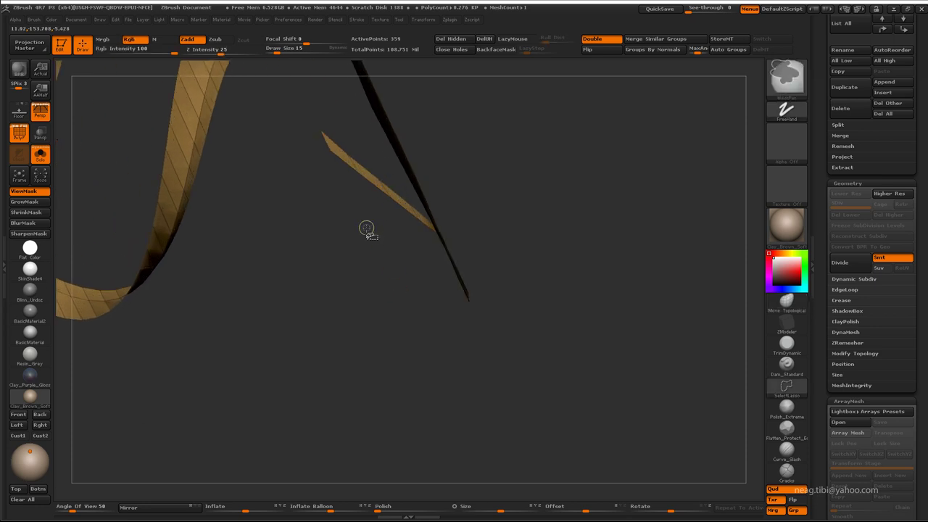
mouse_move(312, 120)
left_mouse_down("ctrl+alt+shift")
mouse_move(424, 217)
mouse_move(334, 309)
mouse_move(263, 300)
mouse_move(213, 381)
mouse_move(286, 215)
mouse_move(178, 321)
mouse_move(186, 382)
left_mouse_up("ctrl+alt+shift")
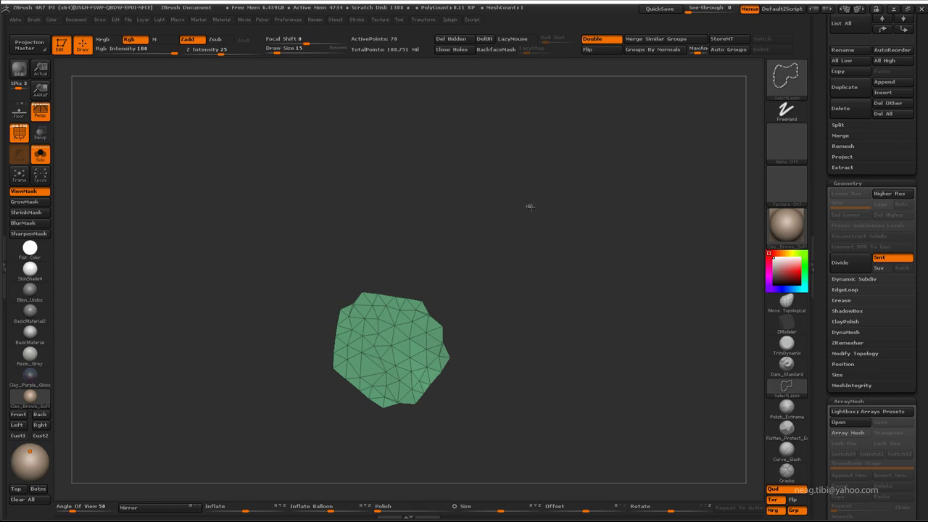
left_click_drag(529, 203, 439, 255)
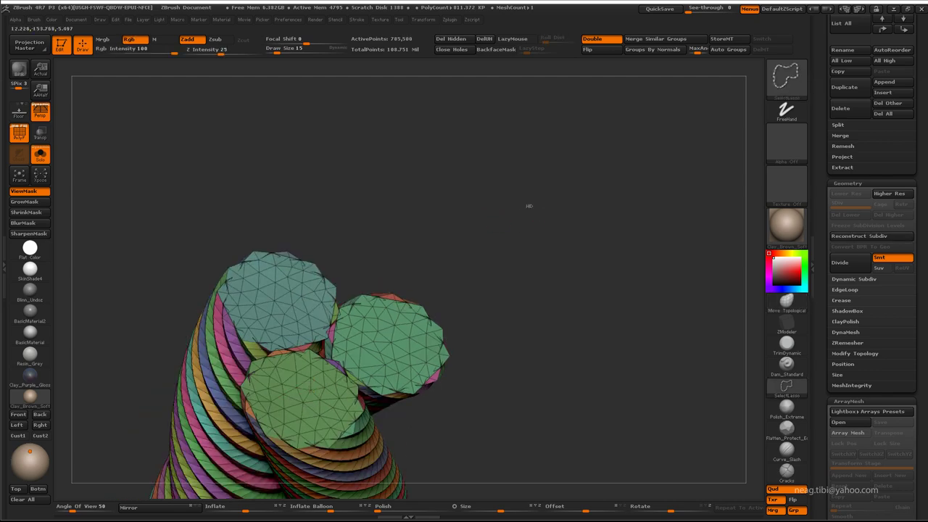
mouse_move(445, 292)
left_mouse_down()
mouse_move(469, 271)
mouse_move(472, 247)
mouse_move(392, 250)
mouse_move(378, 317)
left_mouse_up()
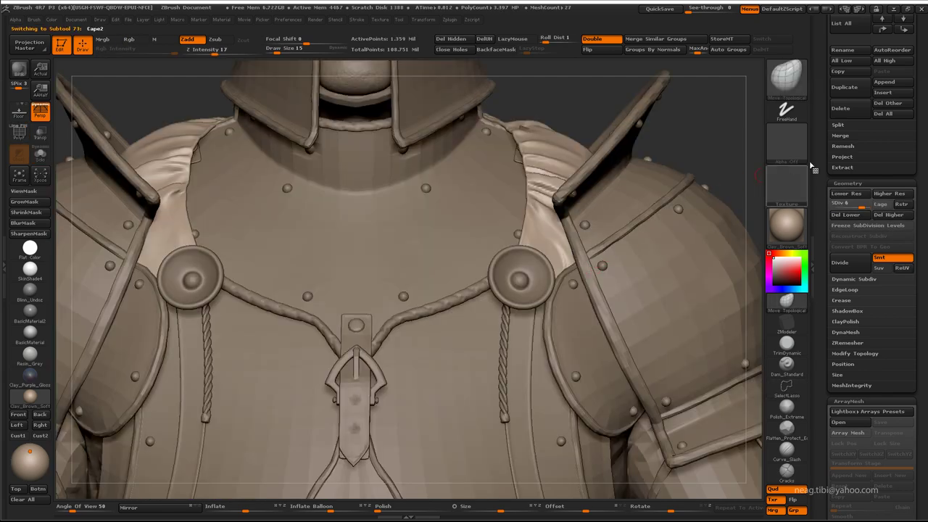
Make Armor_breastplate1 the active subtool and turn the view onto the breastplate
scroll(863, 261, "up", 8)
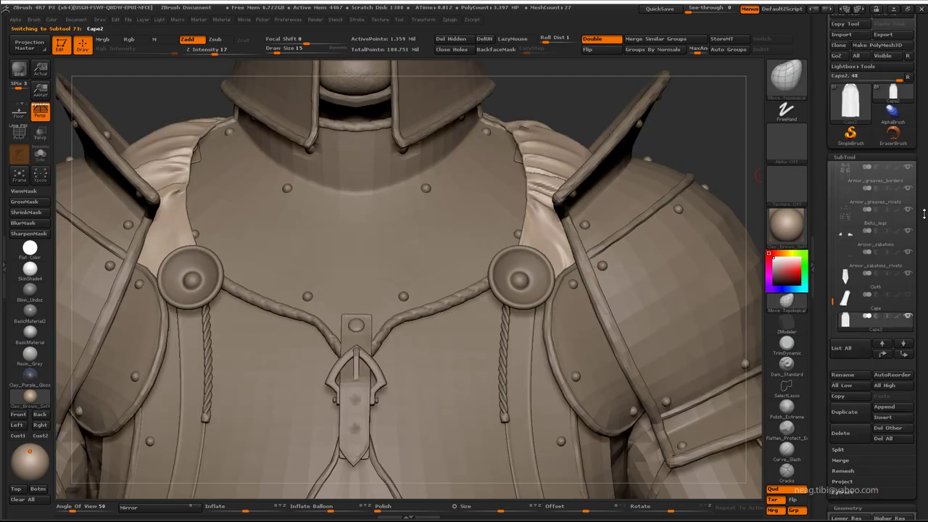
scroll(899, 341, "up", 1)
left_click(908, 338)
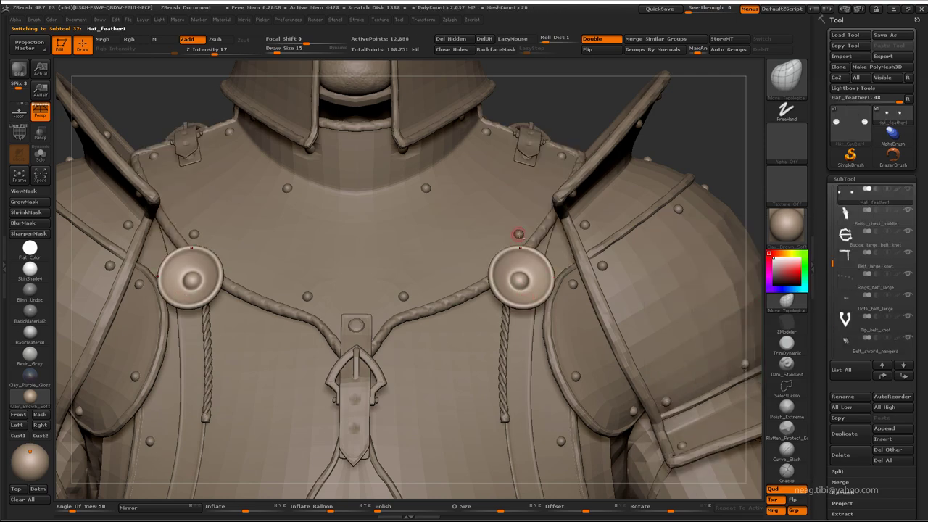
left_click(560, 283, "alt")
right_click_drag(535, 286, 535, 308)
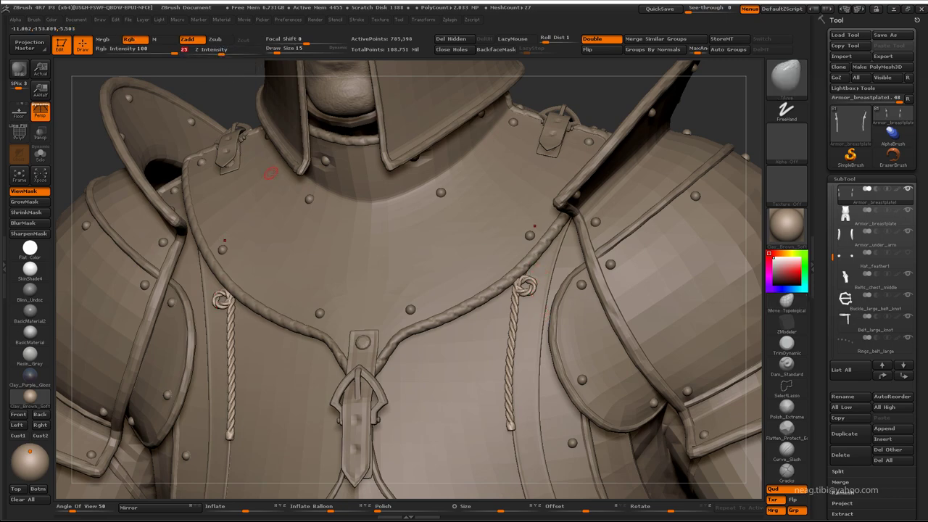
right_click_drag(517, 383, 453, 341)
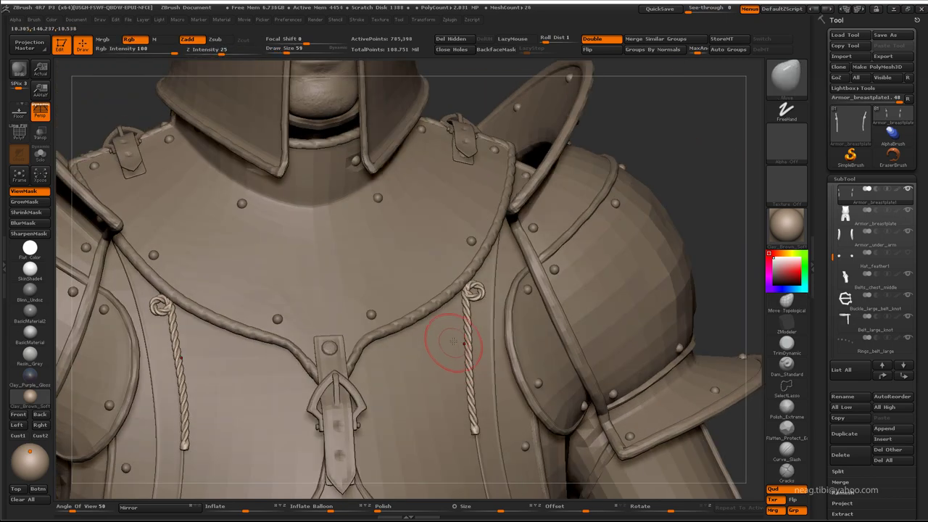
right_click_drag(490, 304, 478, 369)
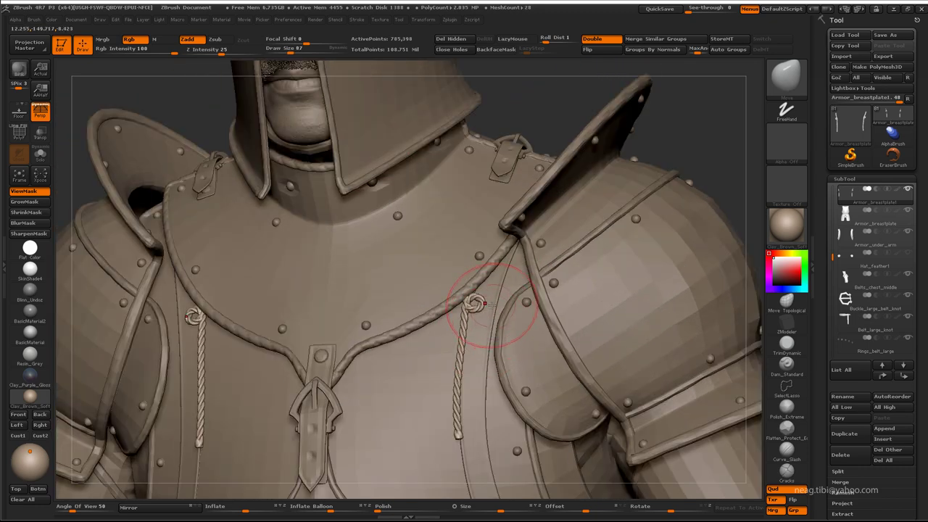
Solo the rope, blur its mask, and rotate its upper end straight up
left_click(40, 153)
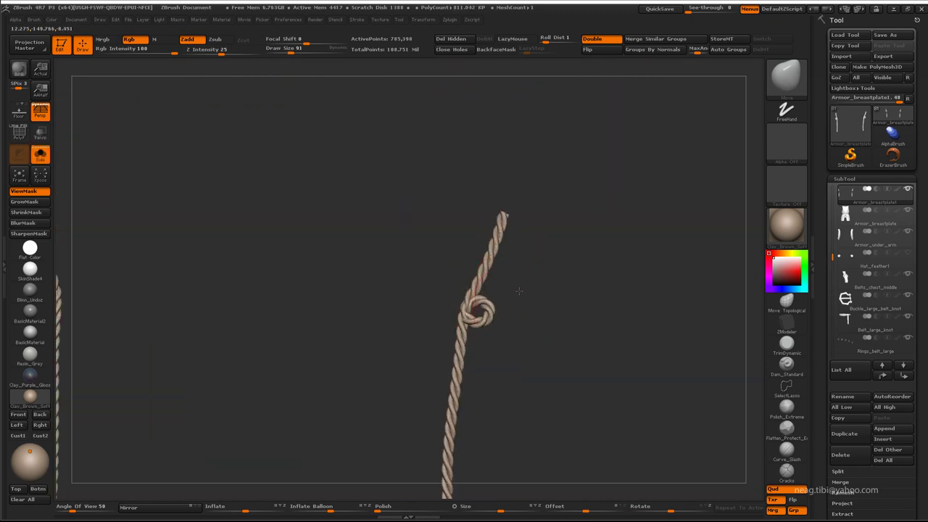
mouse_move(217, 218)
right_mouse_down()
mouse_move(286, 165)
mouse_move(554, 334)
mouse_move(53, 210)
right_mouse_up()
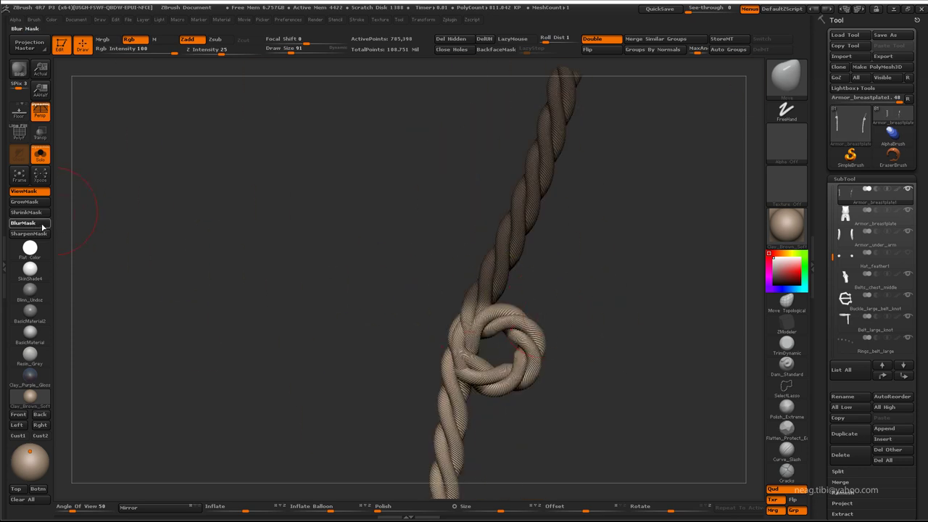
left_click(42, 226)
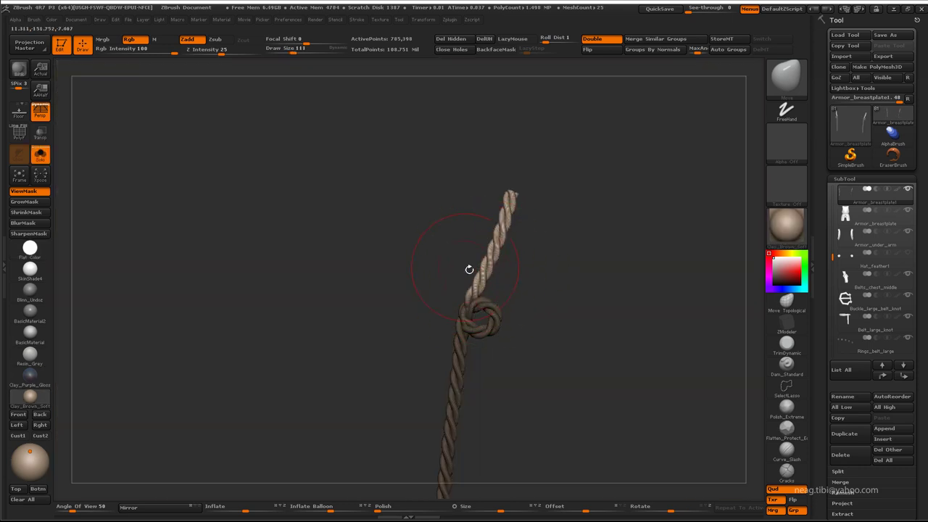
key("r")
mouse_move(470, 306)
left_mouse_down()
mouse_move(508, 177)
mouse_move(445, 170)
mouse_move(525, 191)
left_mouse_up()
key("ctrl+shift+f")
key("ctrl+shift+f")
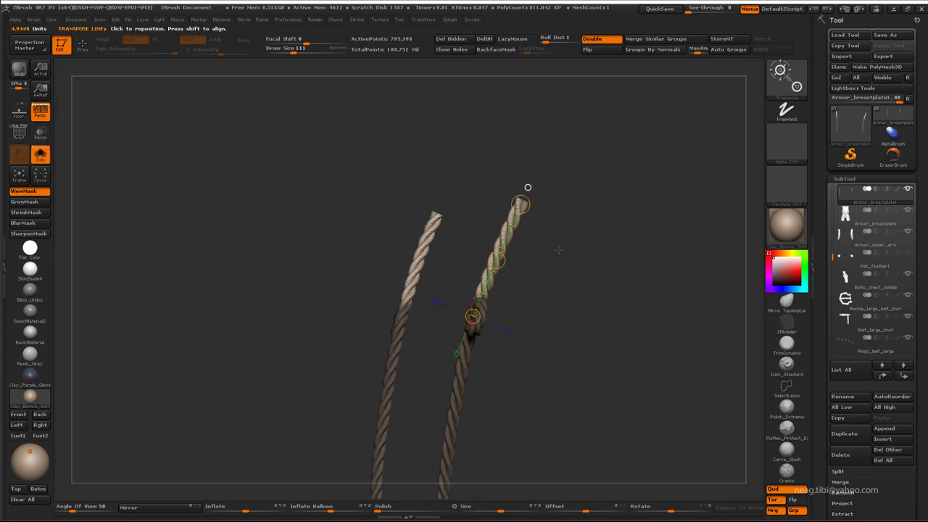
key("ctrl+shift+f")
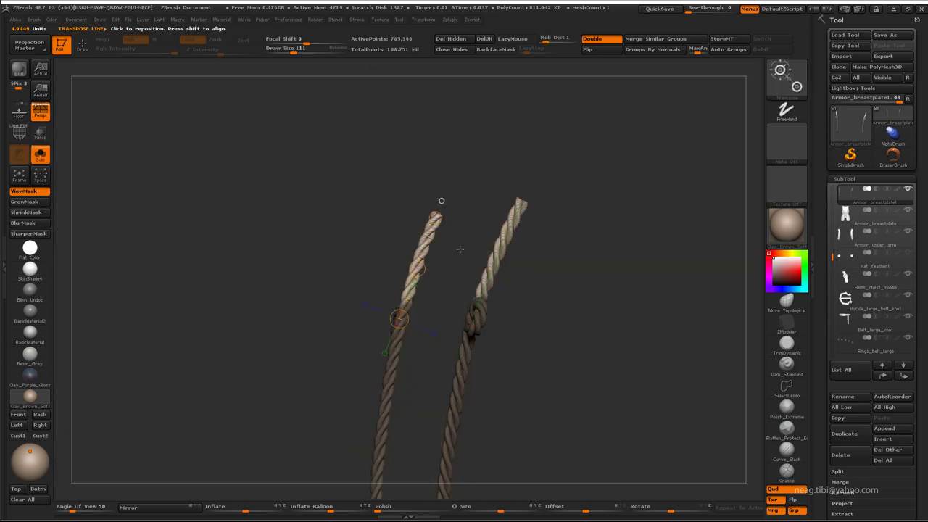